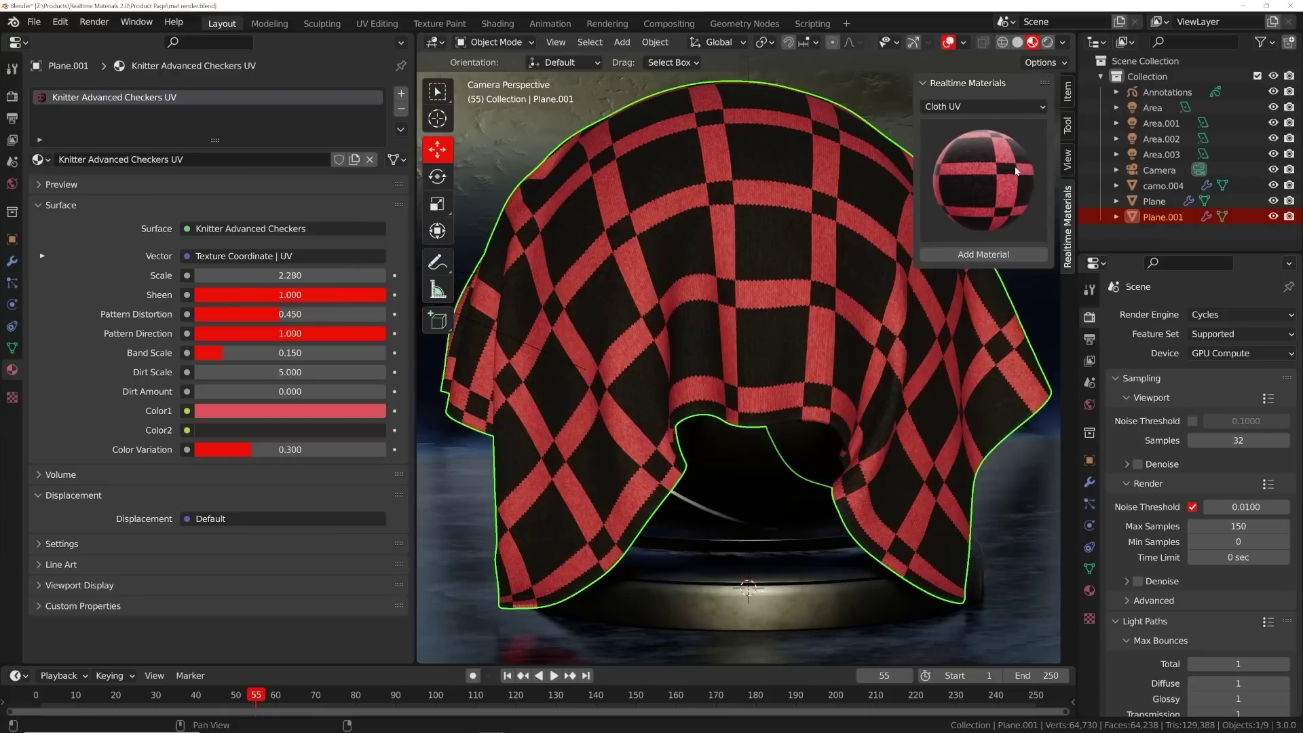
Add the pink-and-white checkered Cloth UV material to the draped cloth and adjust its Color1
click(984, 179)
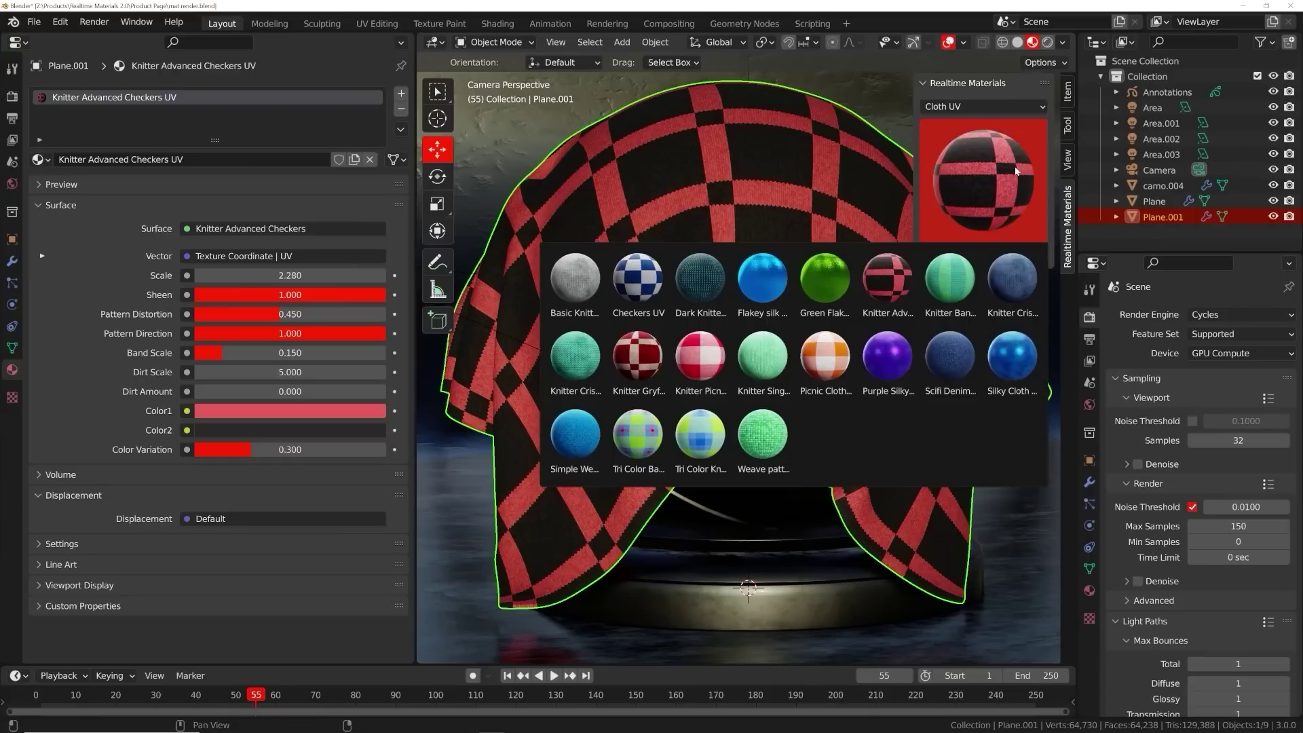
click(885, 311)
click(984, 254)
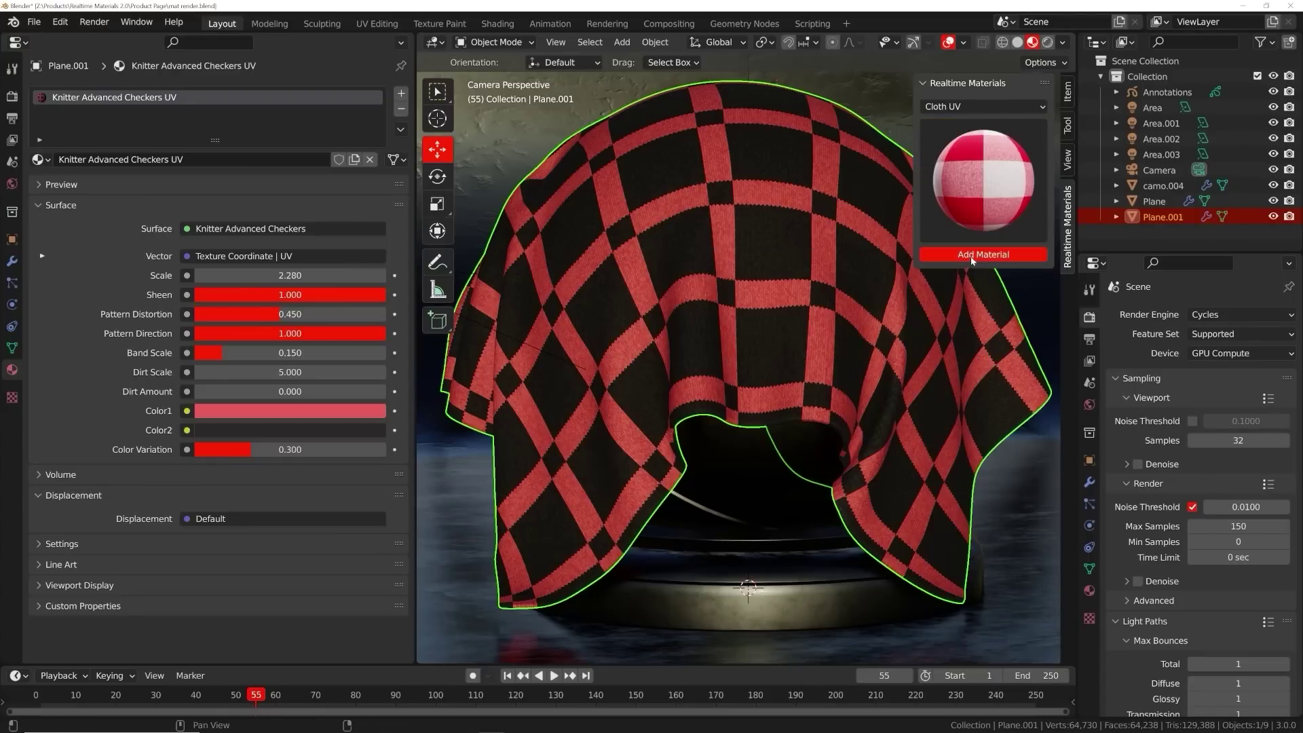
click(262, 410)
drag(242, 298, 230, 288)
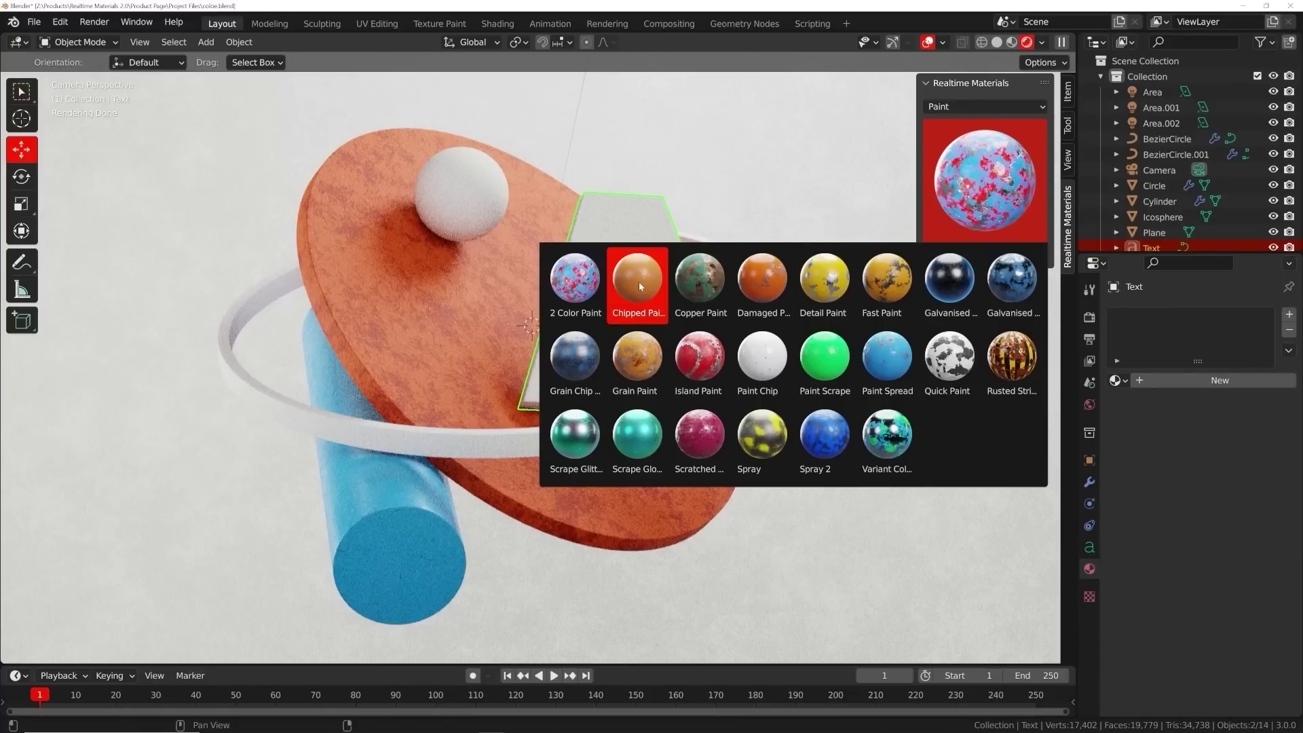
Add the Chipped Paint material to the letter A text and increase its Chip Scale
click(640, 286)
click(983, 254)
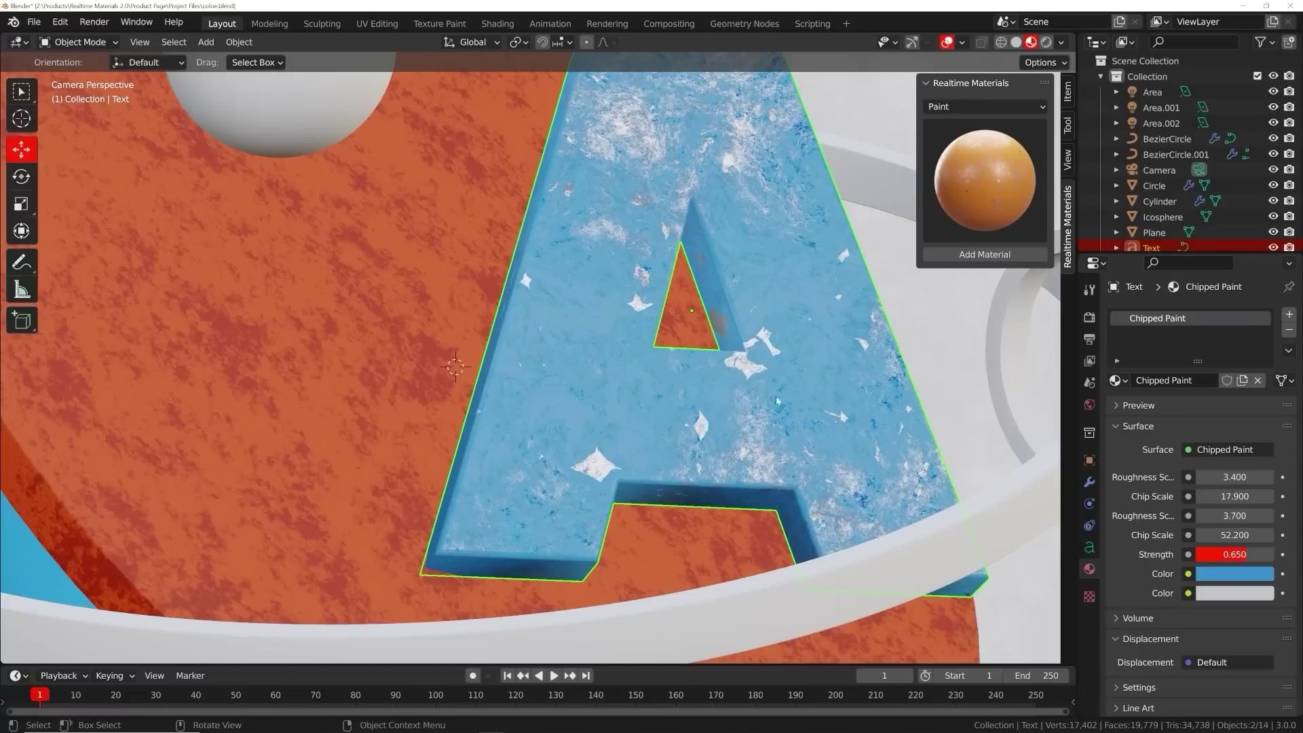
drag(1234, 496, 1283, 496)
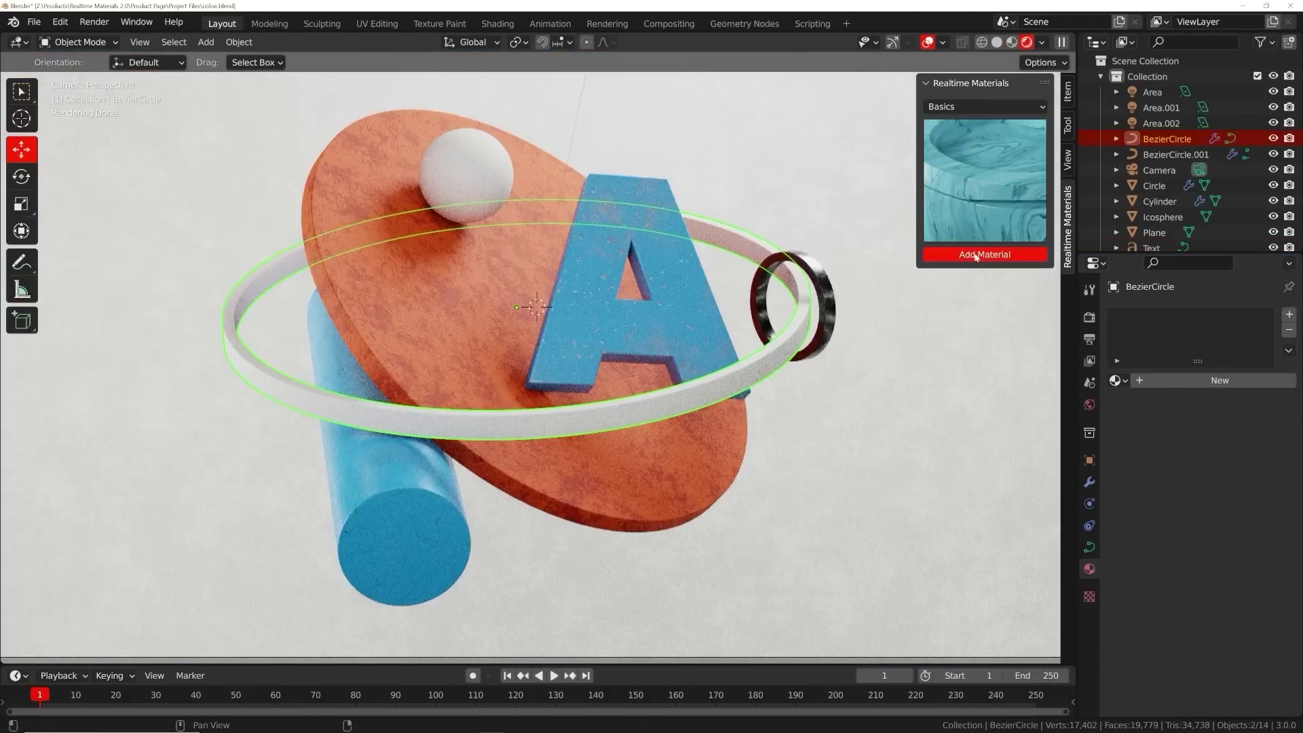
Add the Basic Wood material to the large ring and open its brown color for editing
click(976, 255)
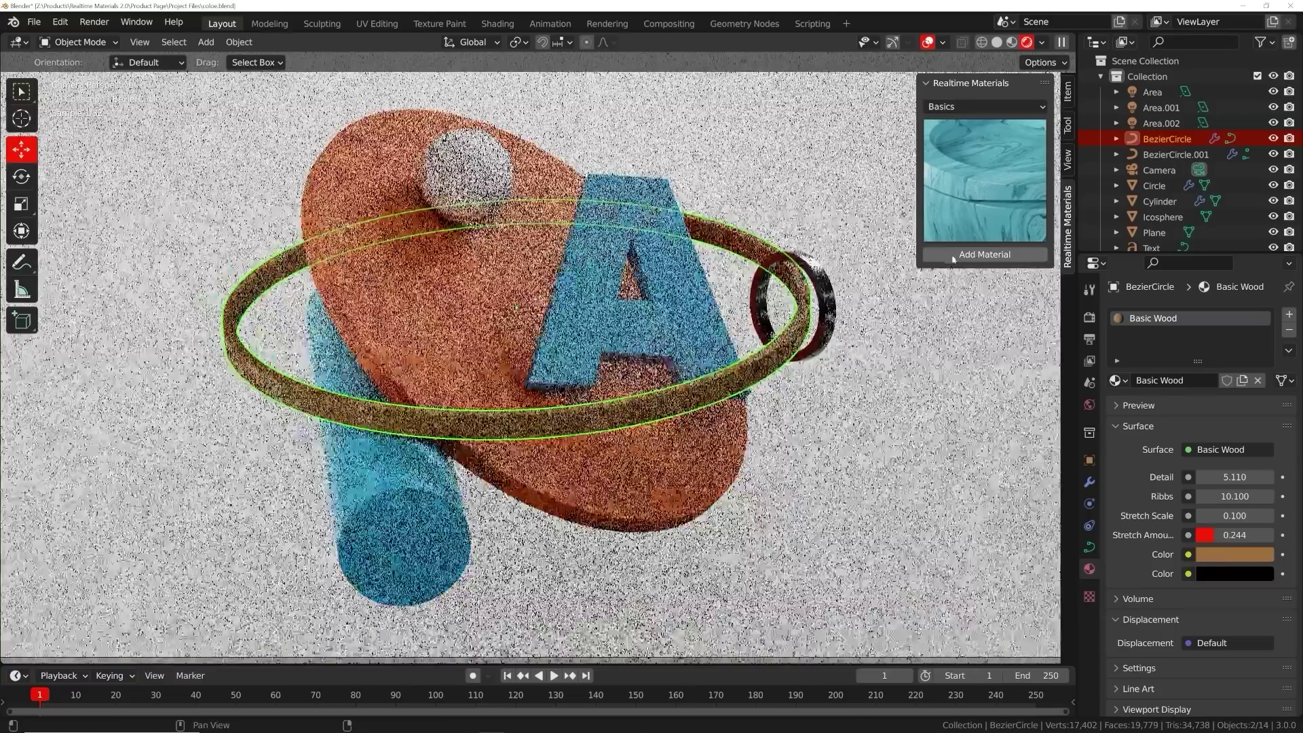
click(1227, 557)
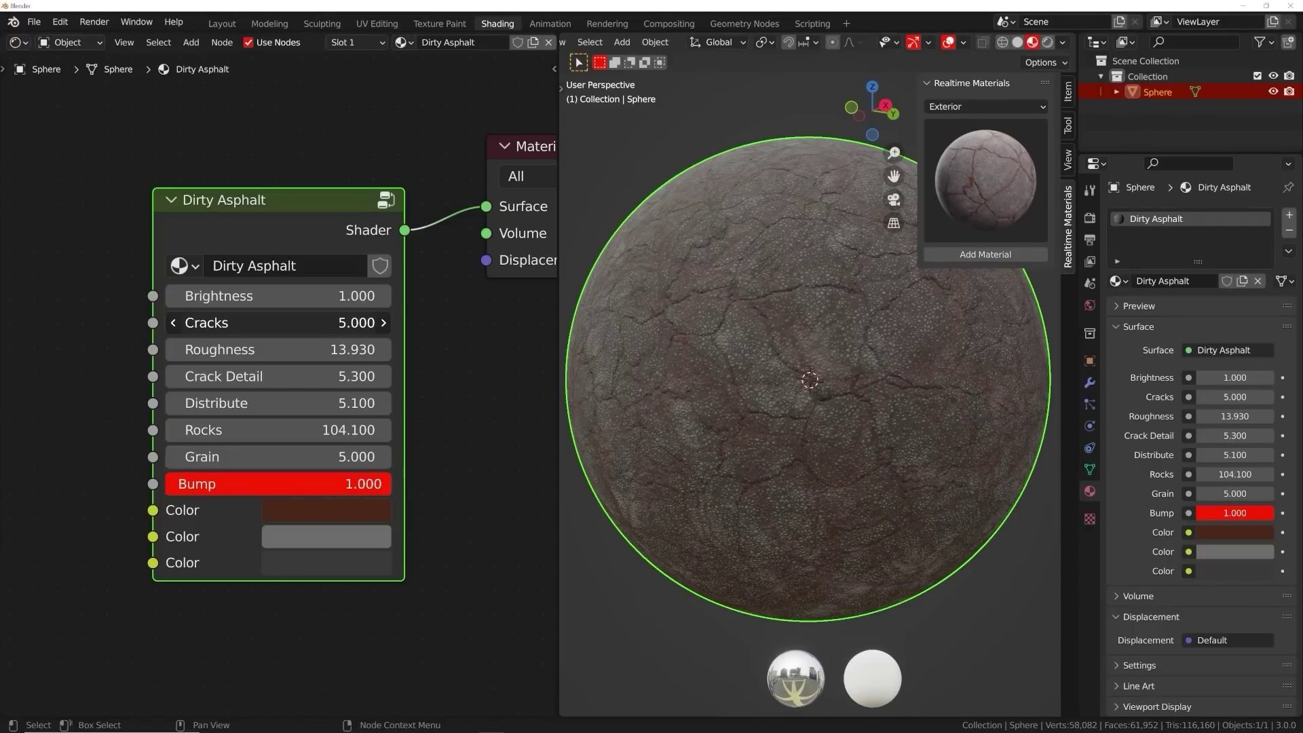
Set the Dirty Asphalt material's Cracks to 3.900 and brighten its brown color
drag(278, 322, 305, 323)
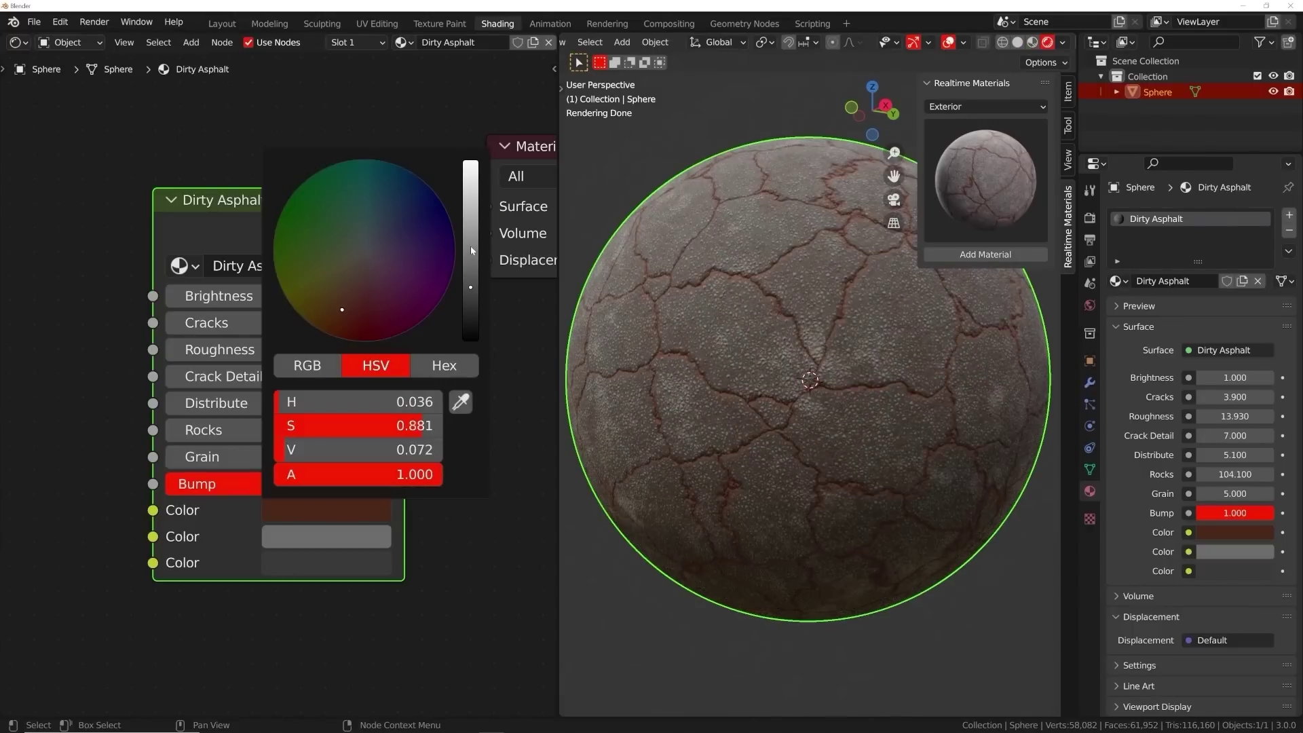
drag(471, 246, 471, 253)
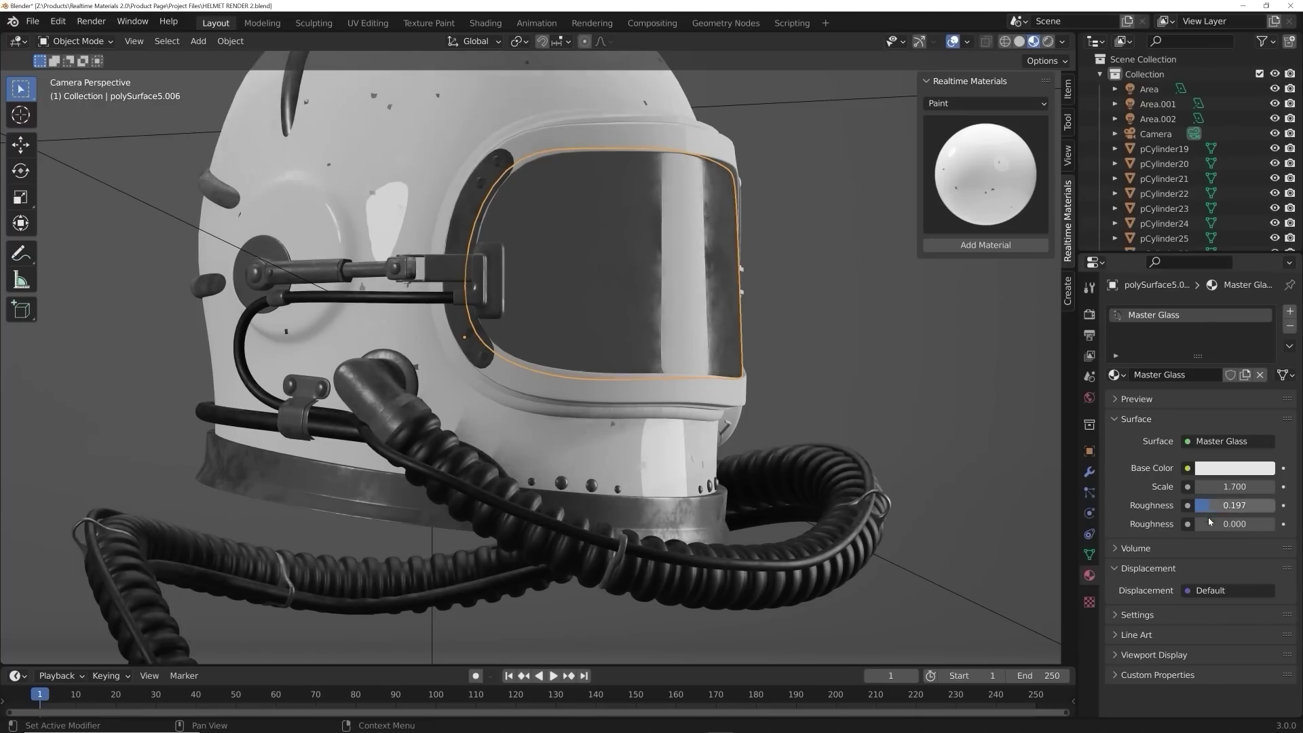
Increase the second Roughness of the helmet visor's Master Glass and the Missing Pattern amount of the hexagon's Terrazzo_6 material
drag(1215, 524, 1226, 524)
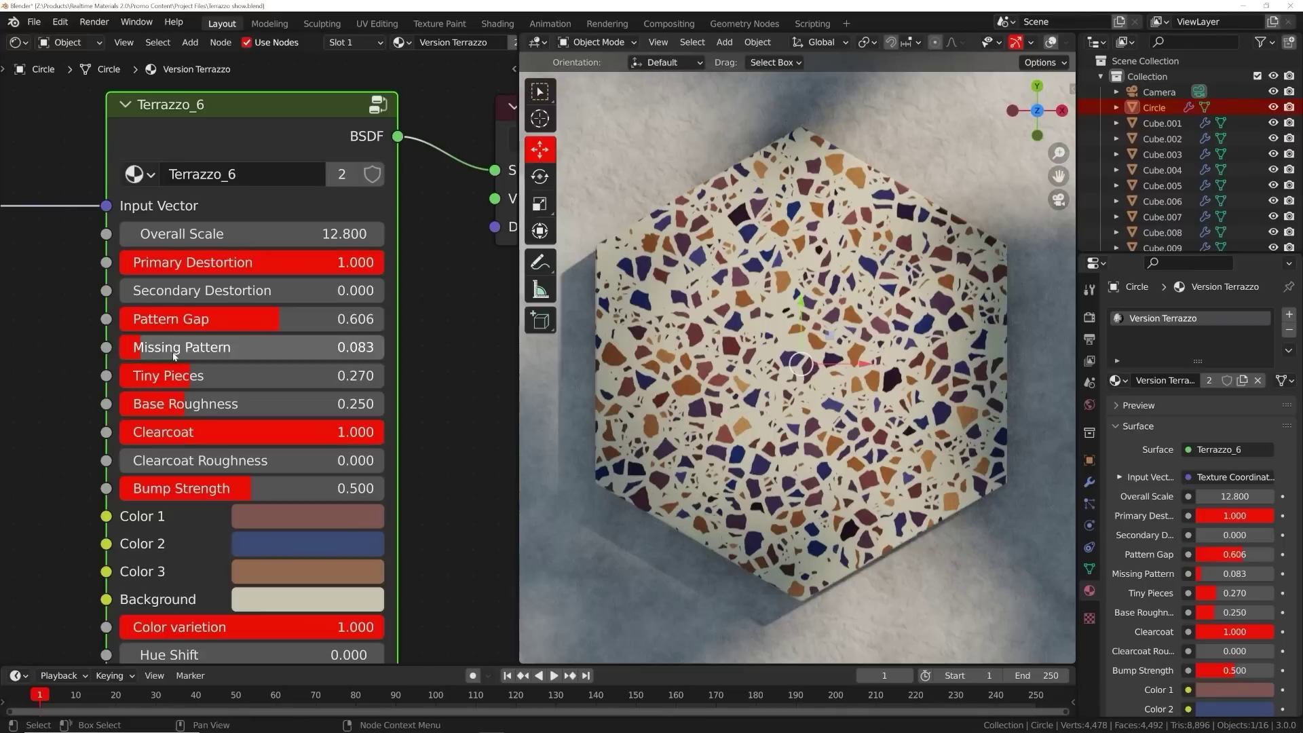
drag(221, 347, 229, 350)
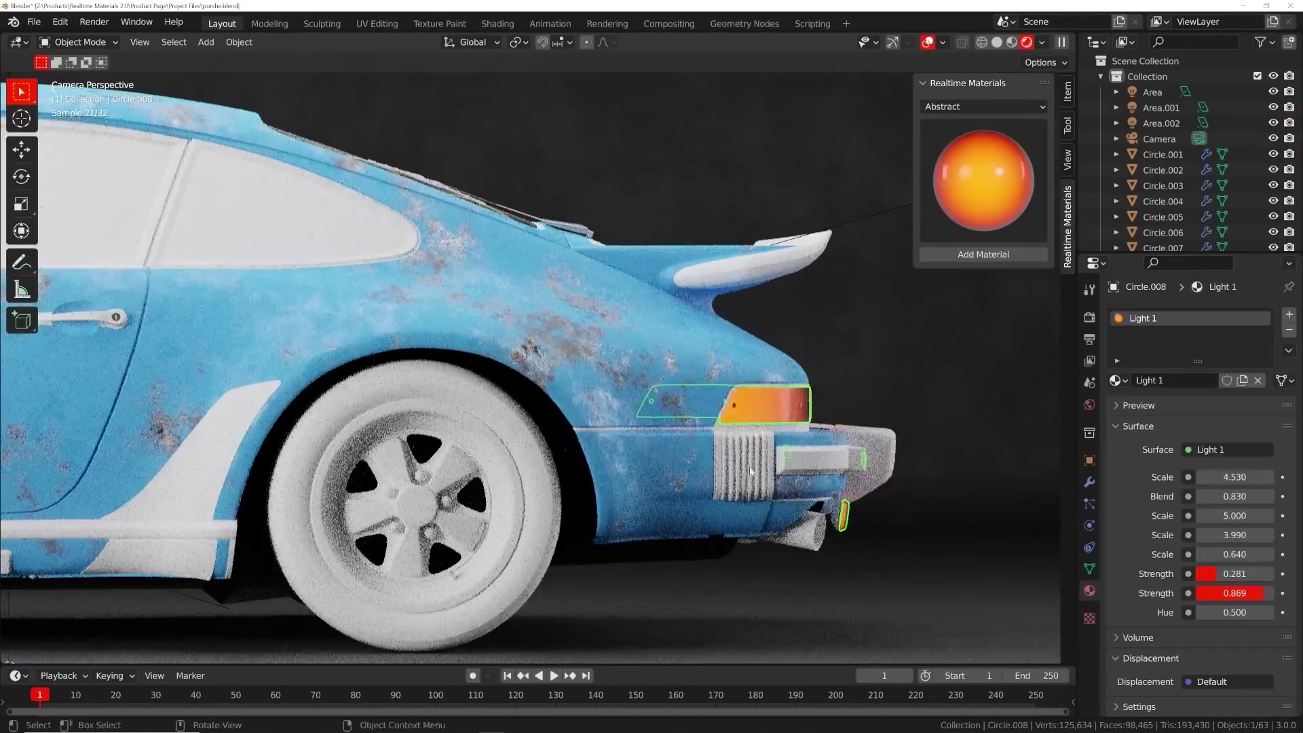
Choose the Surfaces and Metal material categories for the car's trim and wheel
click(984, 106)
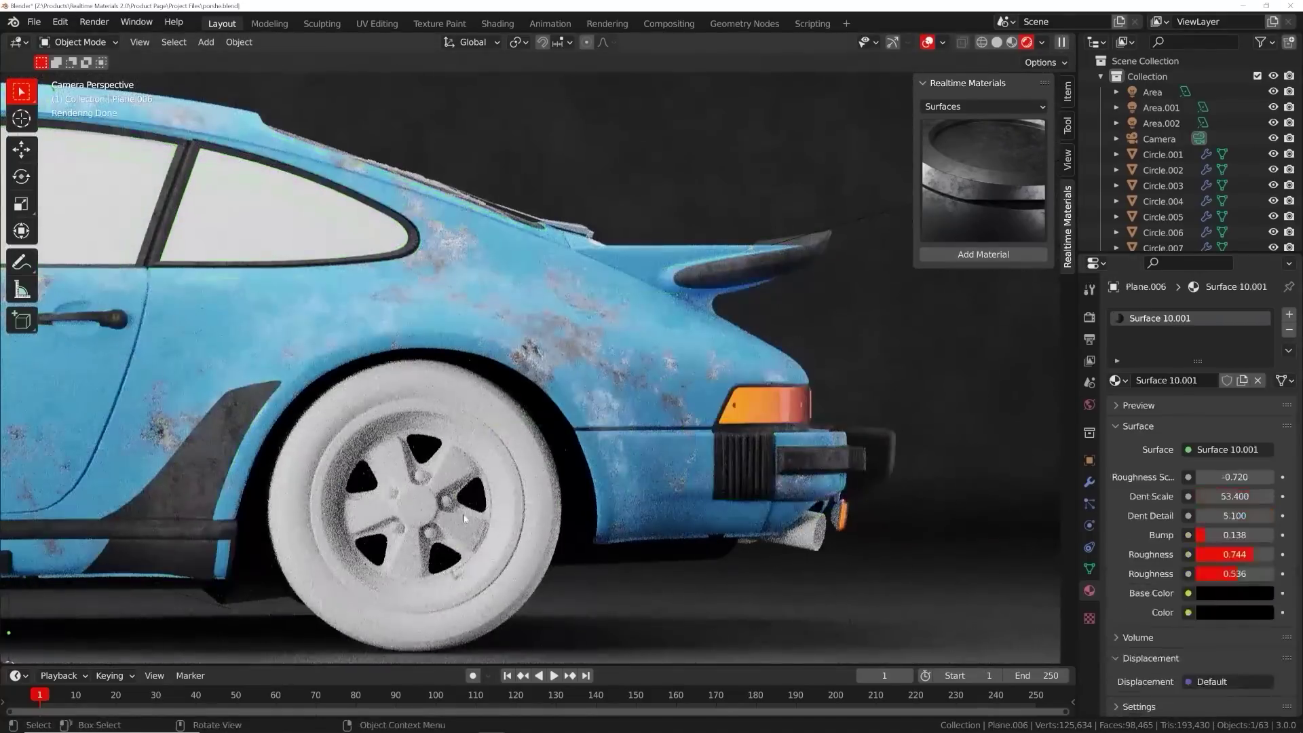
click(1257, 380)
click(984, 107)
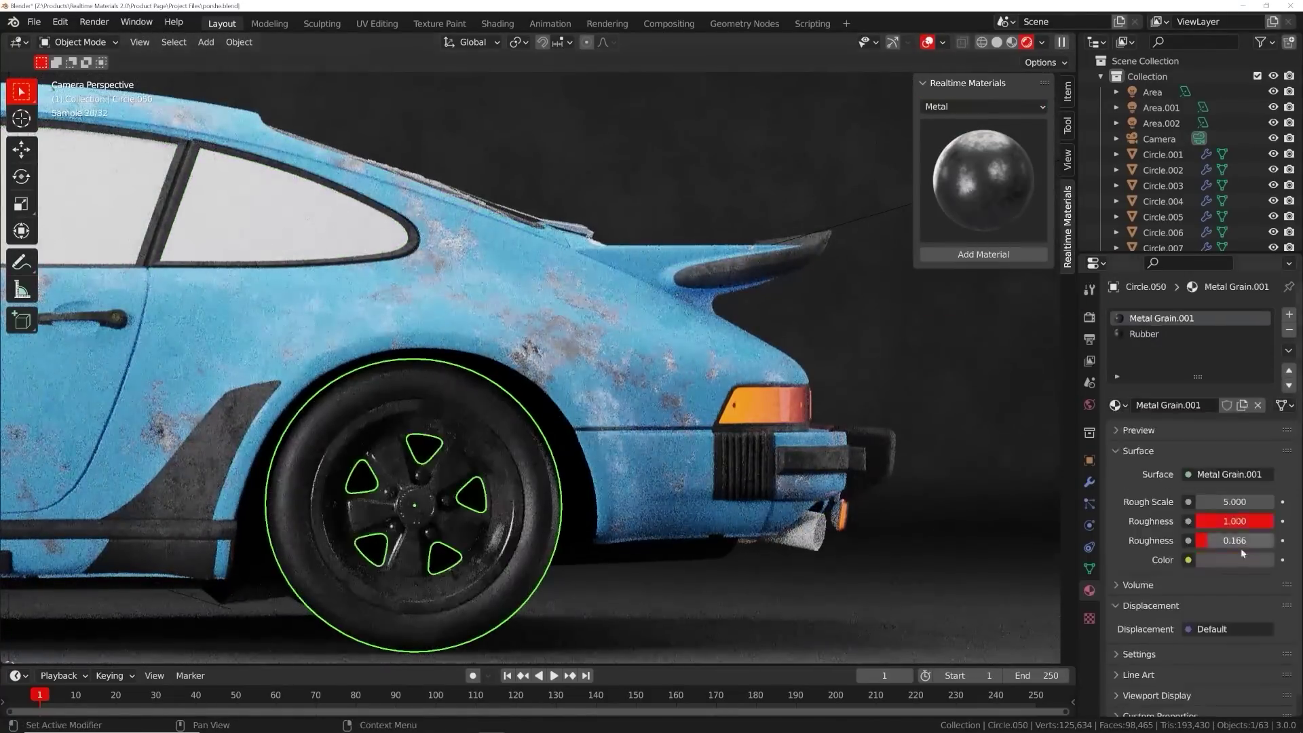
click(984, 107)
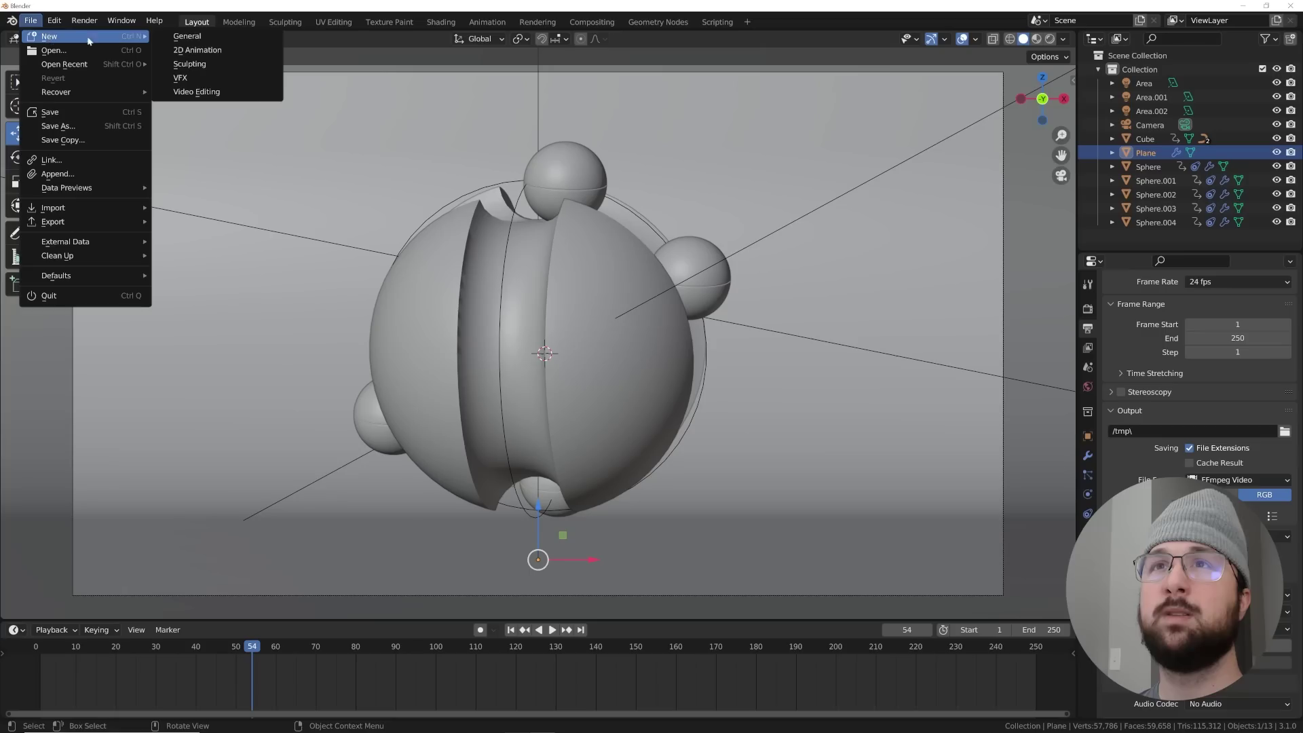
Create a new General file and delete all of its default objects
click(188, 36)
click(678, 400)
drag(780, 262, 297, 470)
key(a)
key(Delete)
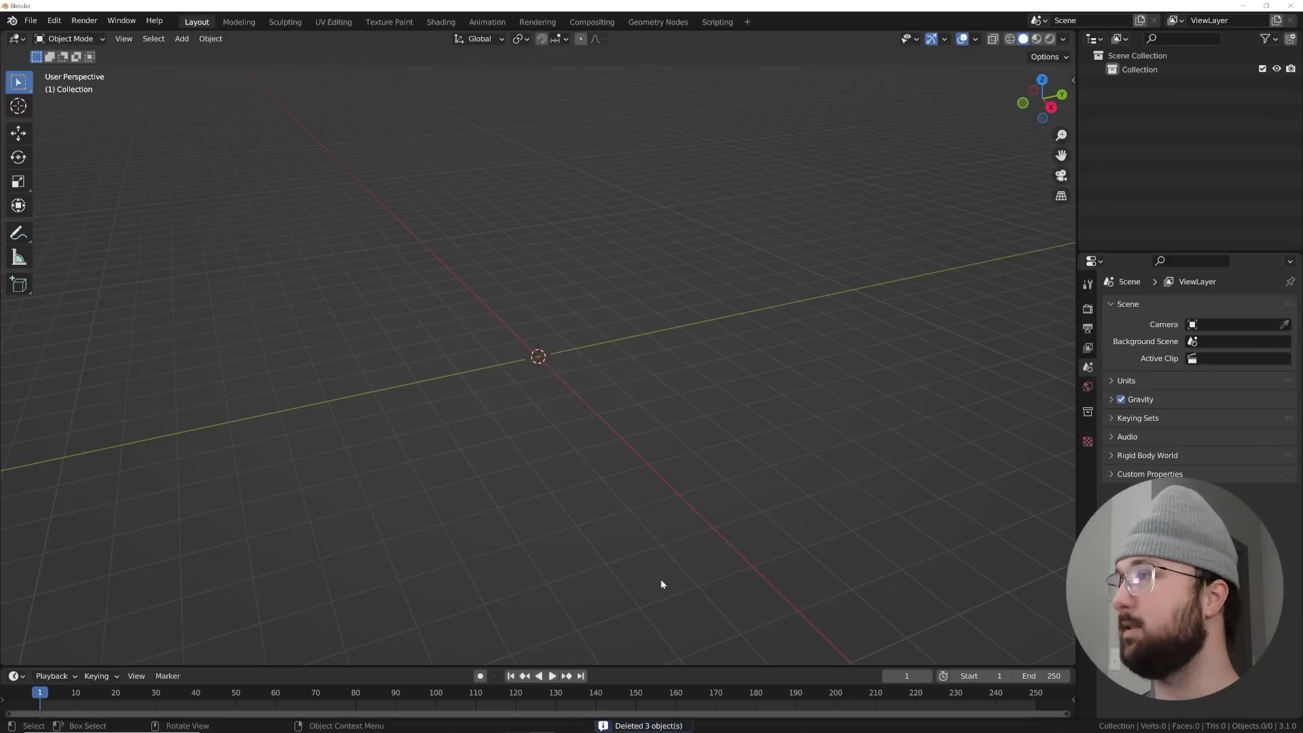
Set the render engine to Cycles and its device to GPU Compute
click(1088, 309)
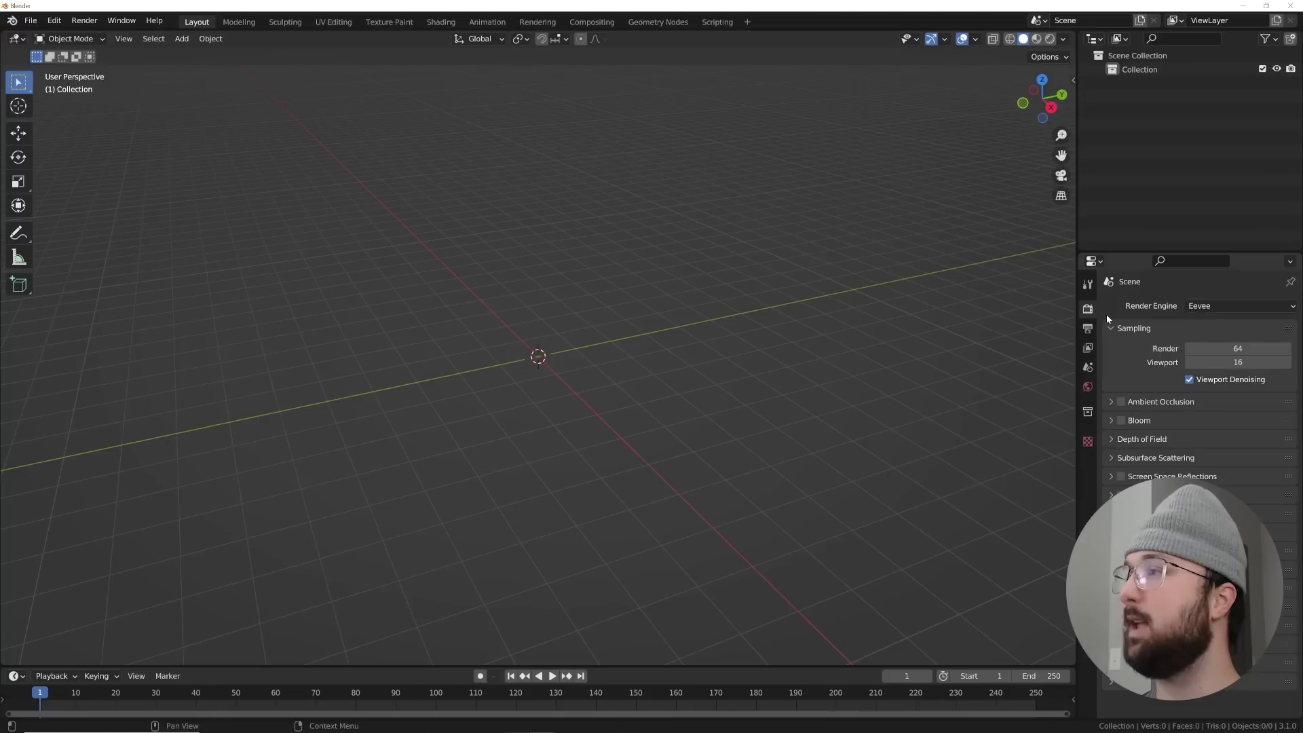
click(1208, 307)
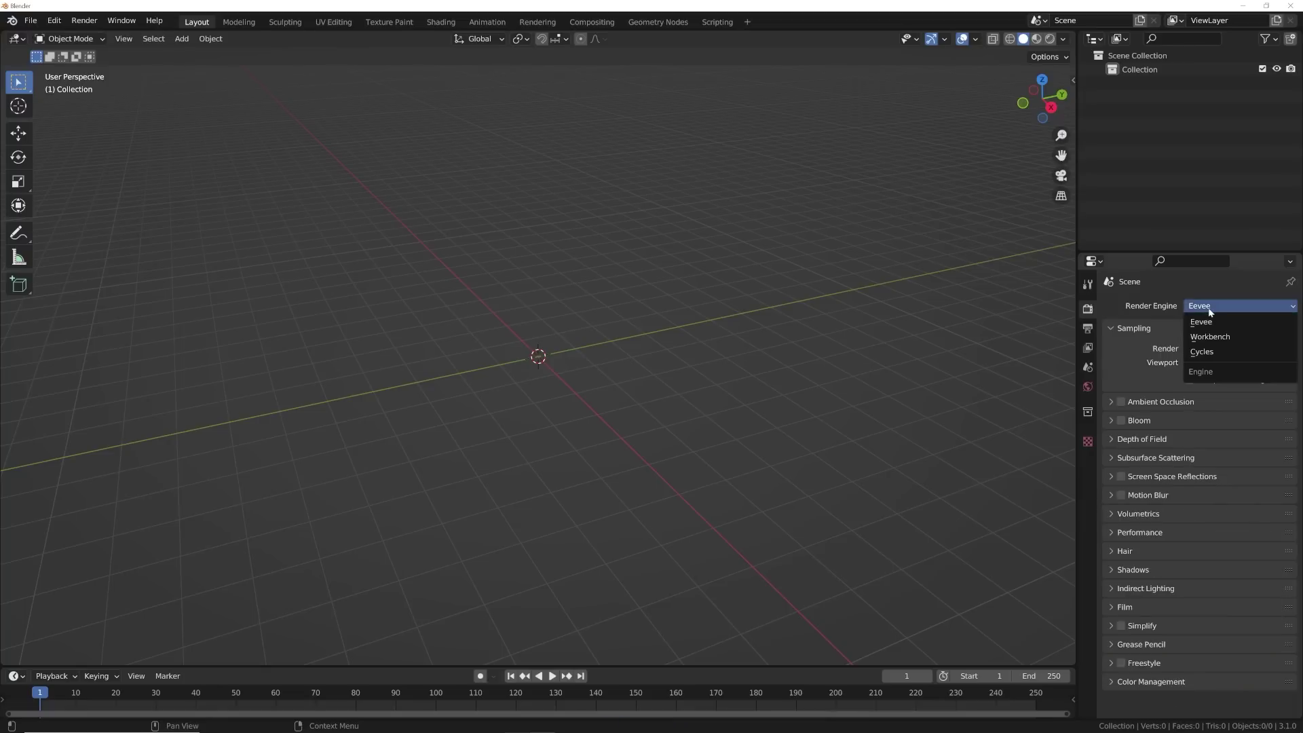
click(1213, 350)
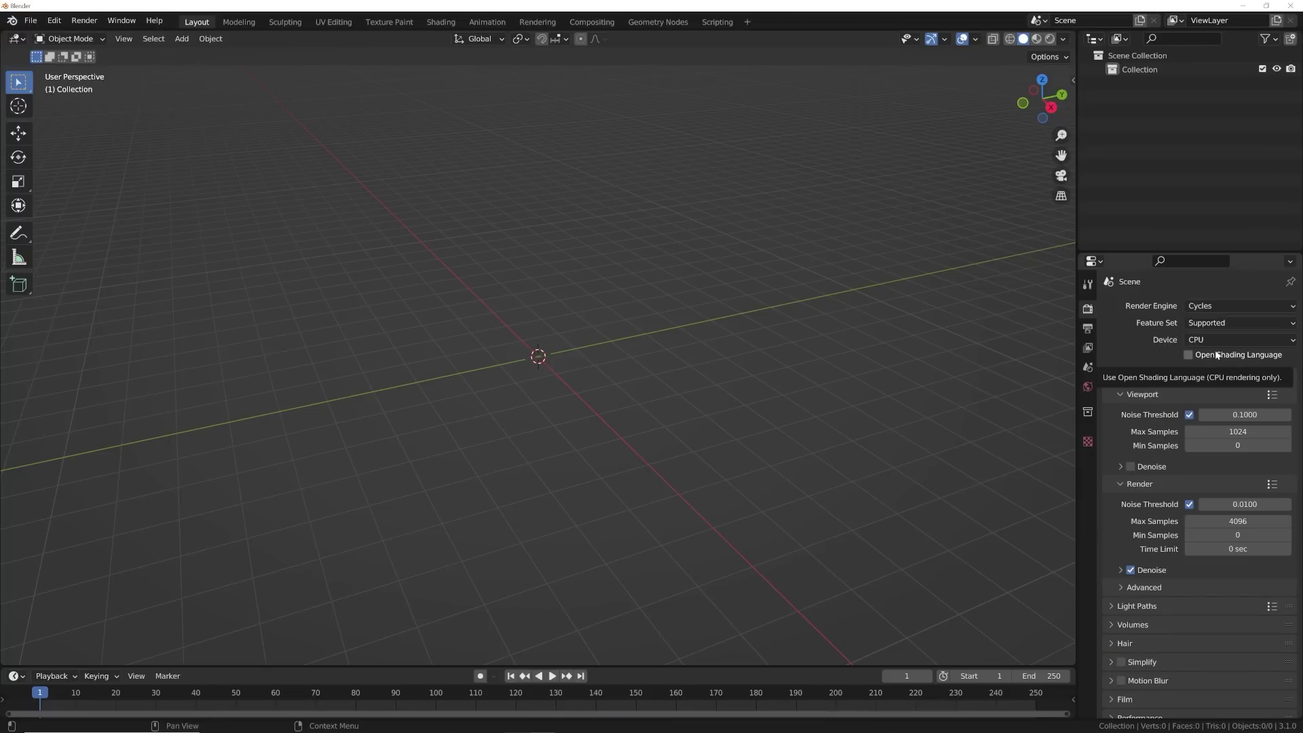
click(1198, 339)
click(1204, 367)
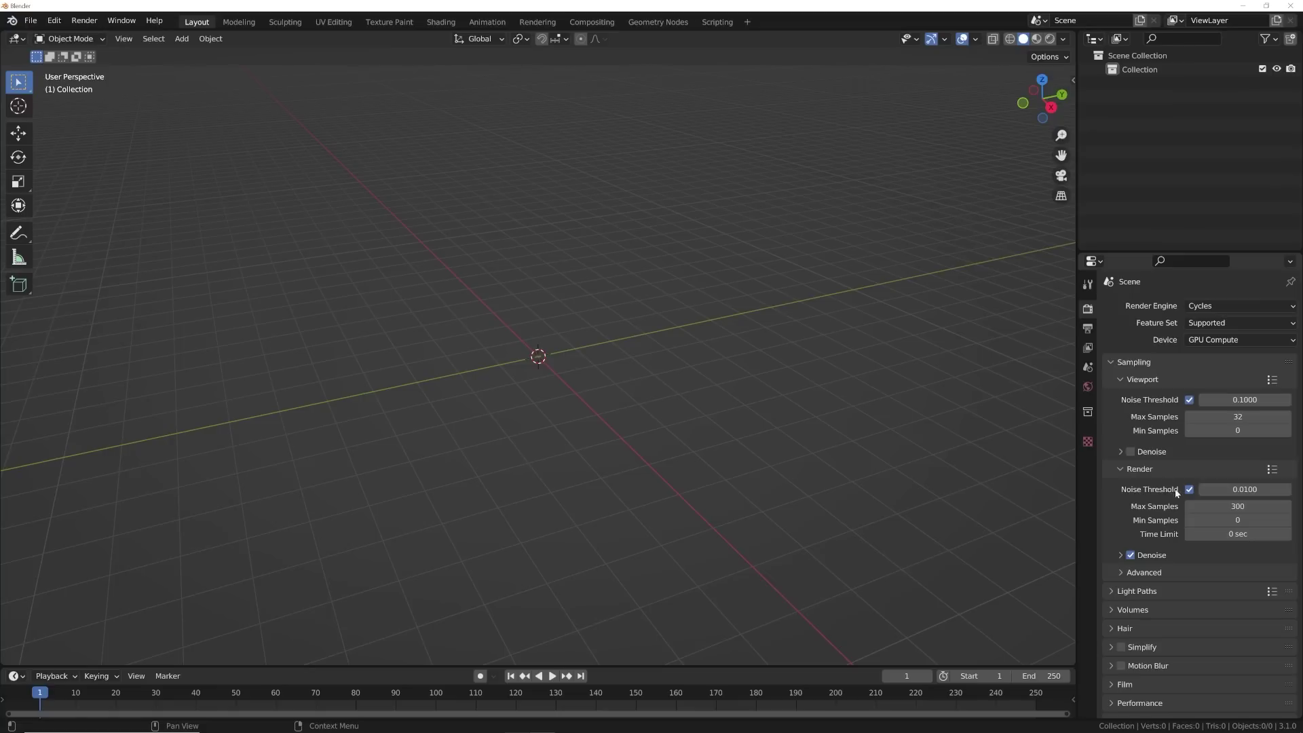
Set all Light Paths max bounces, from Total through Transparent, to 1
click(1131, 555)
click(1137, 591)
scroll(1137, 593, down, 3)
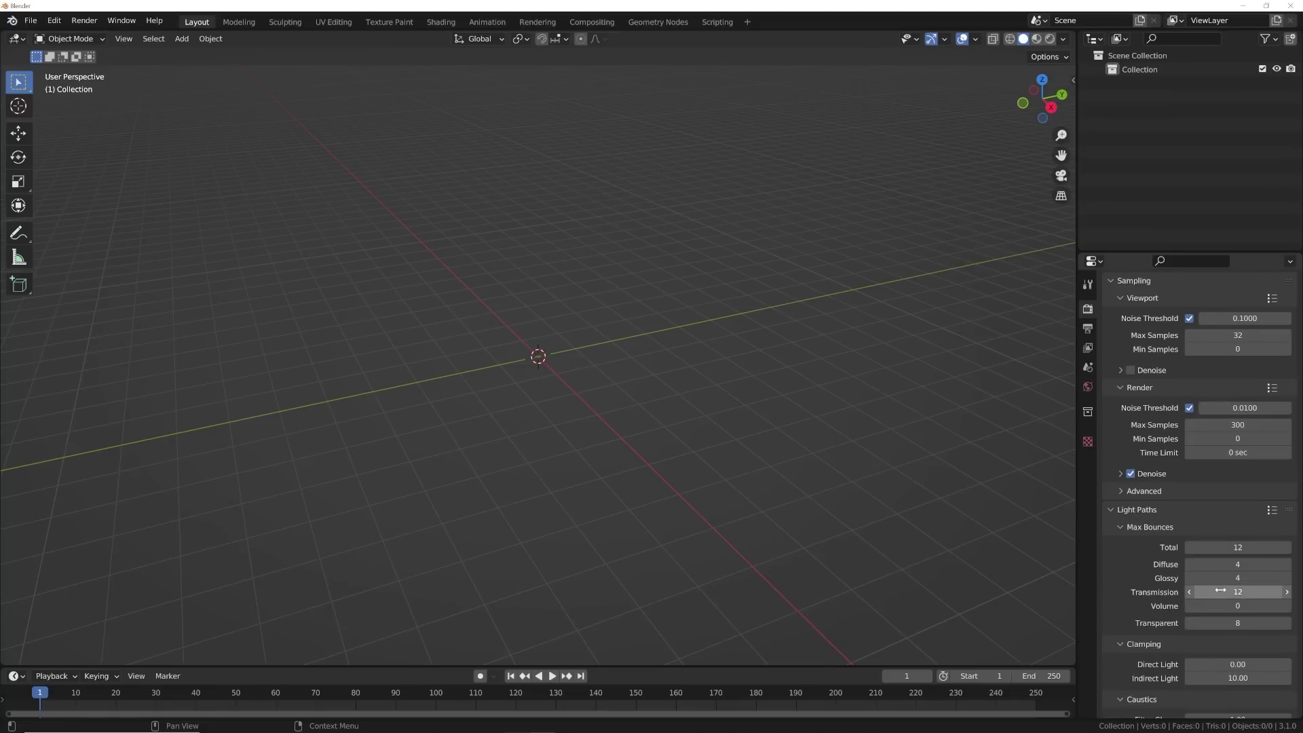
drag(1238, 578, 1238, 609)
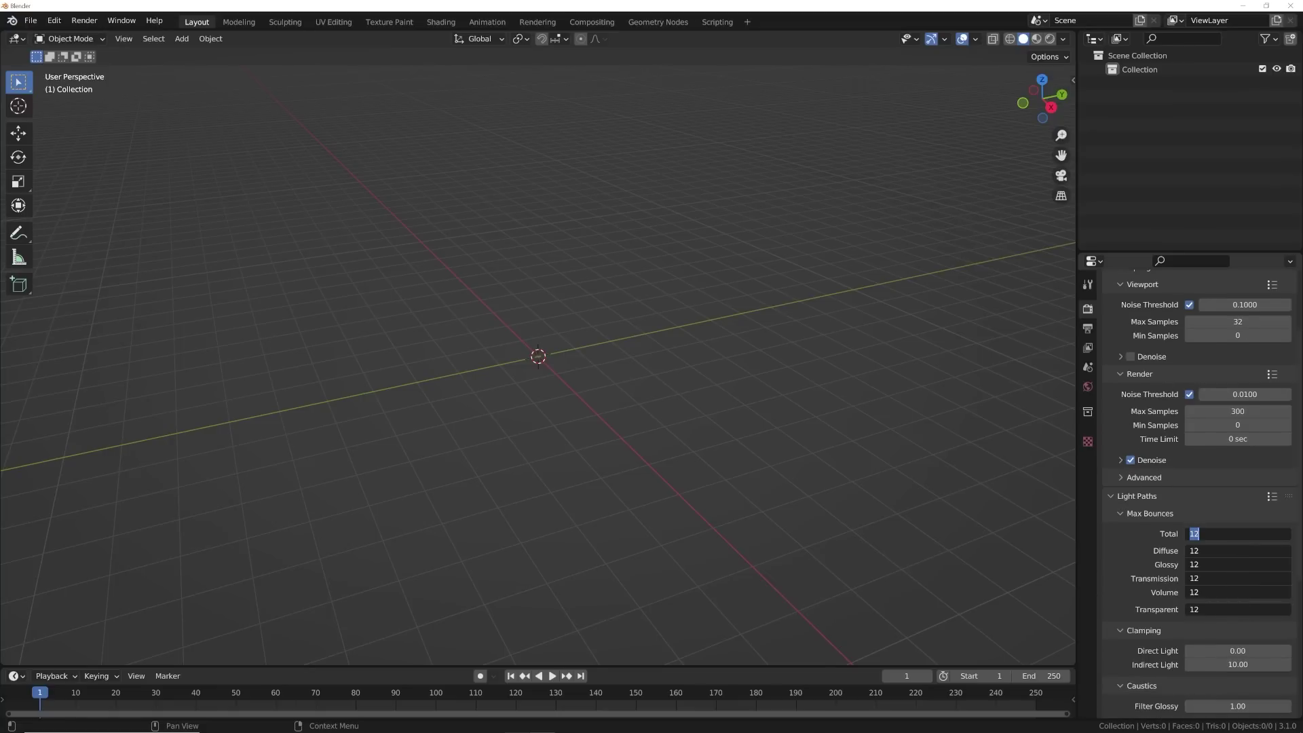
text(1)
key(Return)
scroll(1239, 494, down, 3)
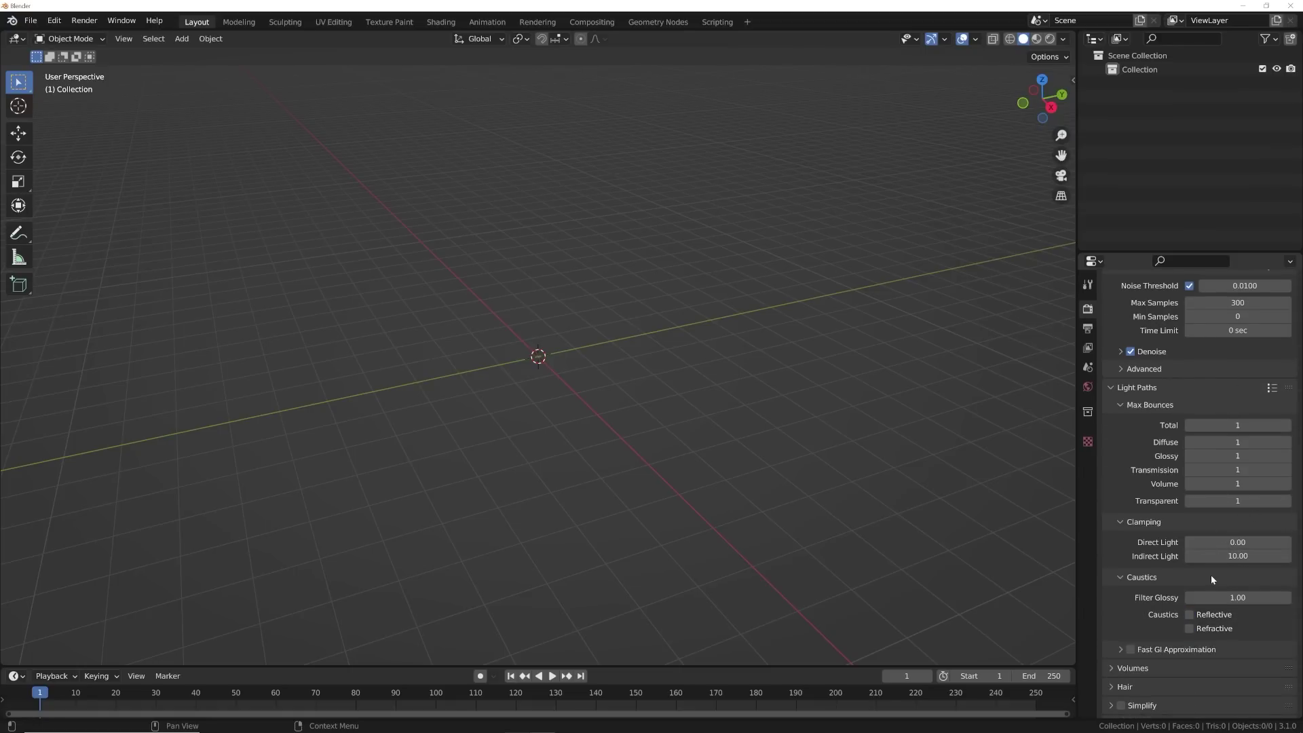
Add a cube mesh at the center of the empty scene
middle_drag(645, 346, 545, 312)
key(shift+a)
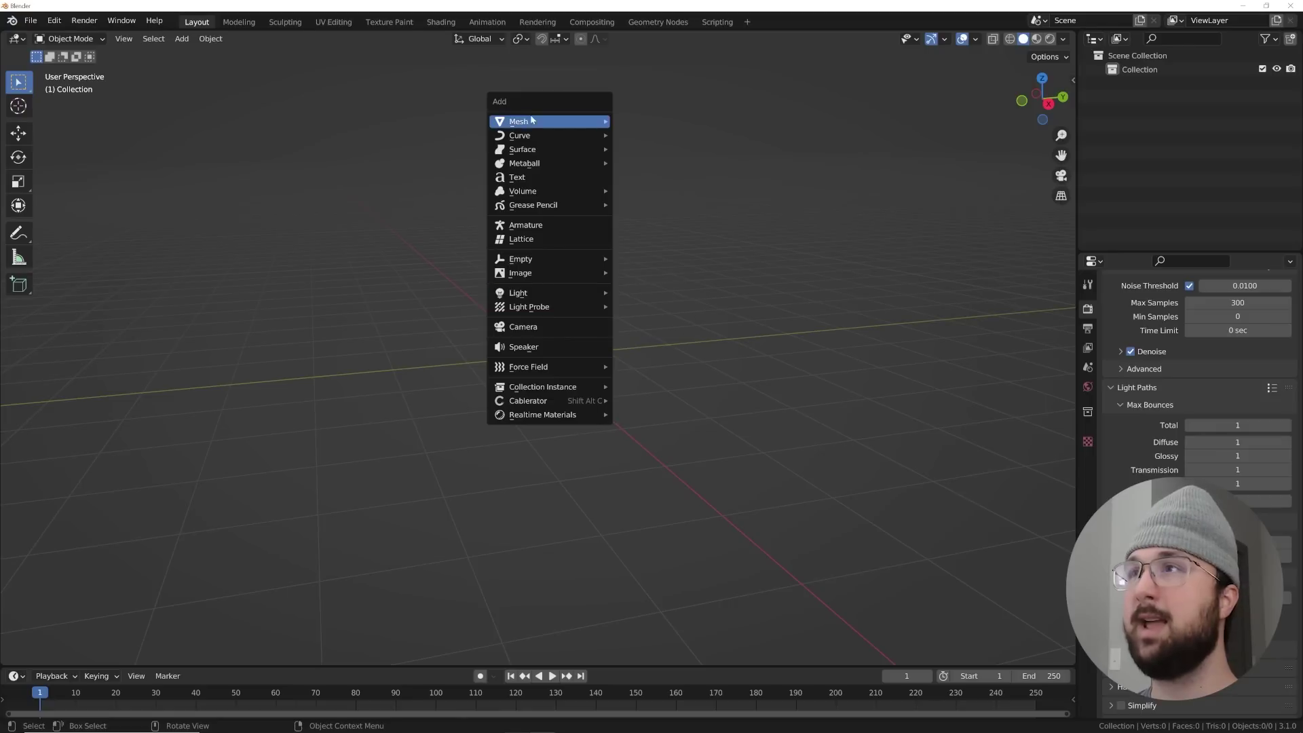
mouse_move(536, 121)
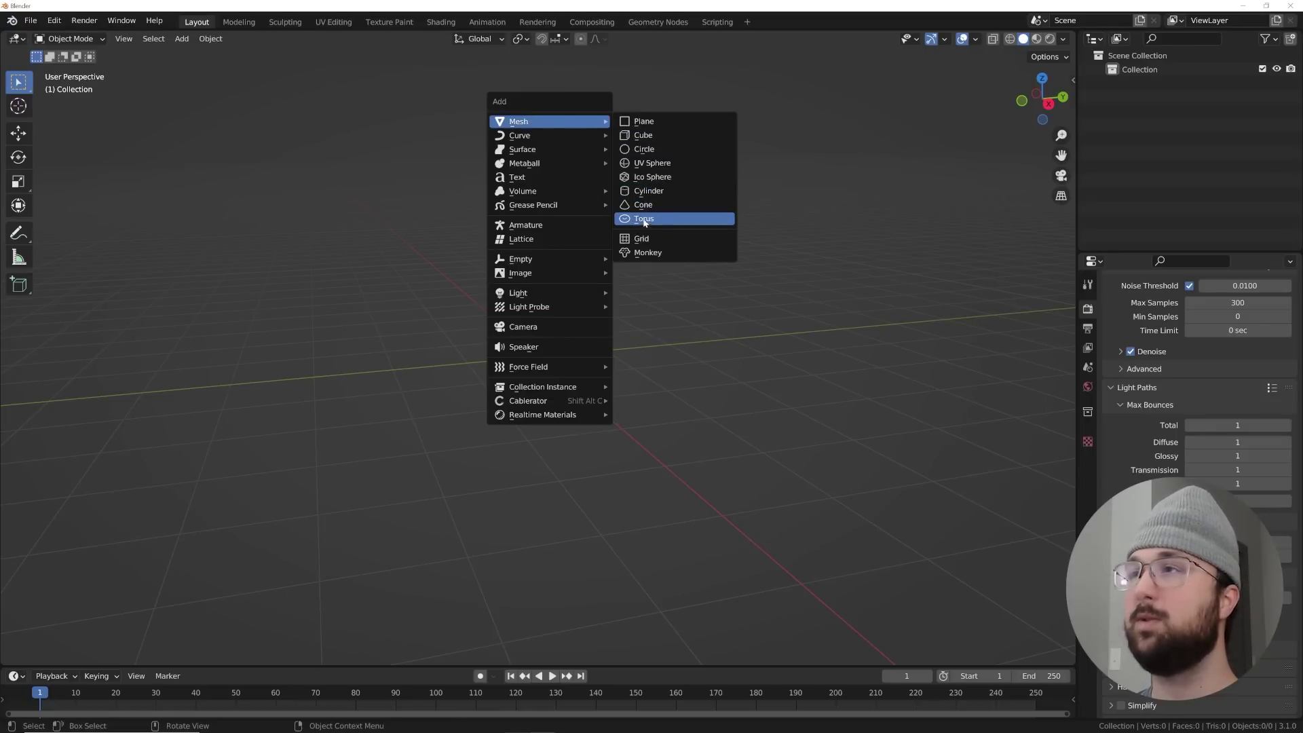
click(641, 136)
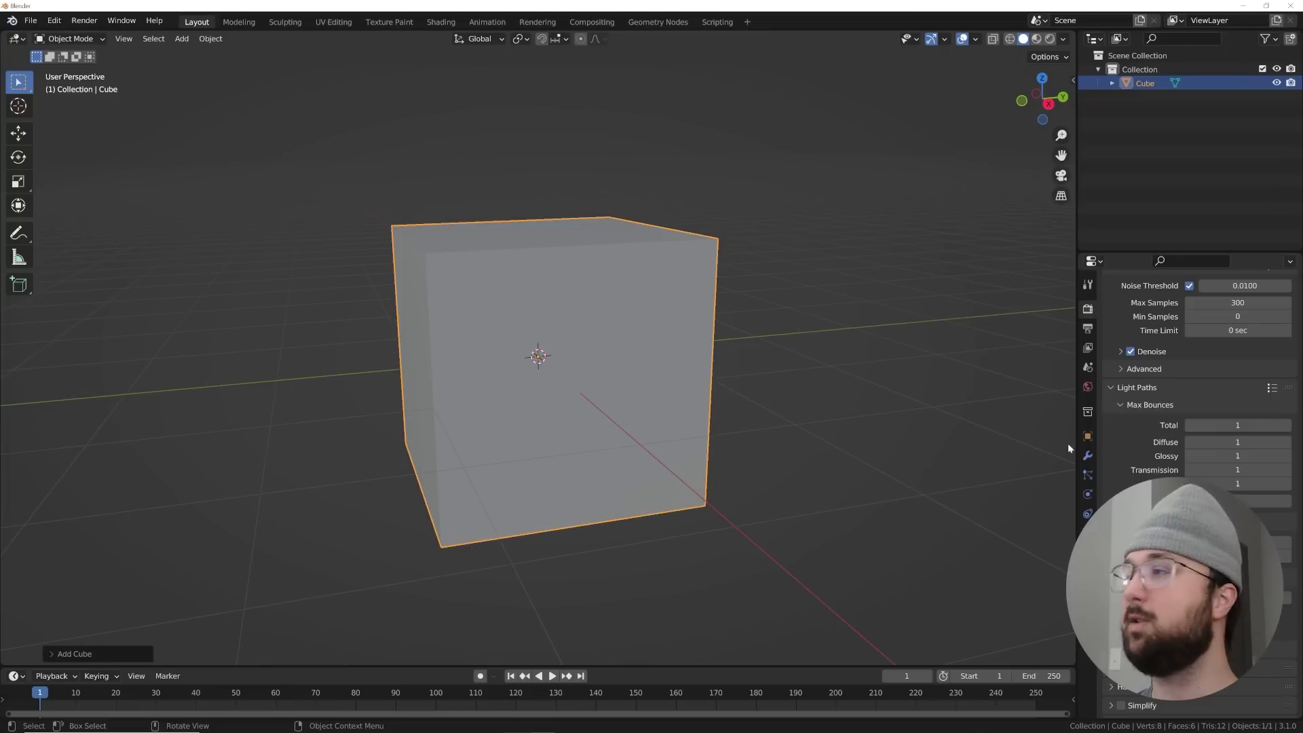
Add a Subdivision Surface modifier to the cube and set its viewport level to 5
click(1088, 456)
click(1126, 307)
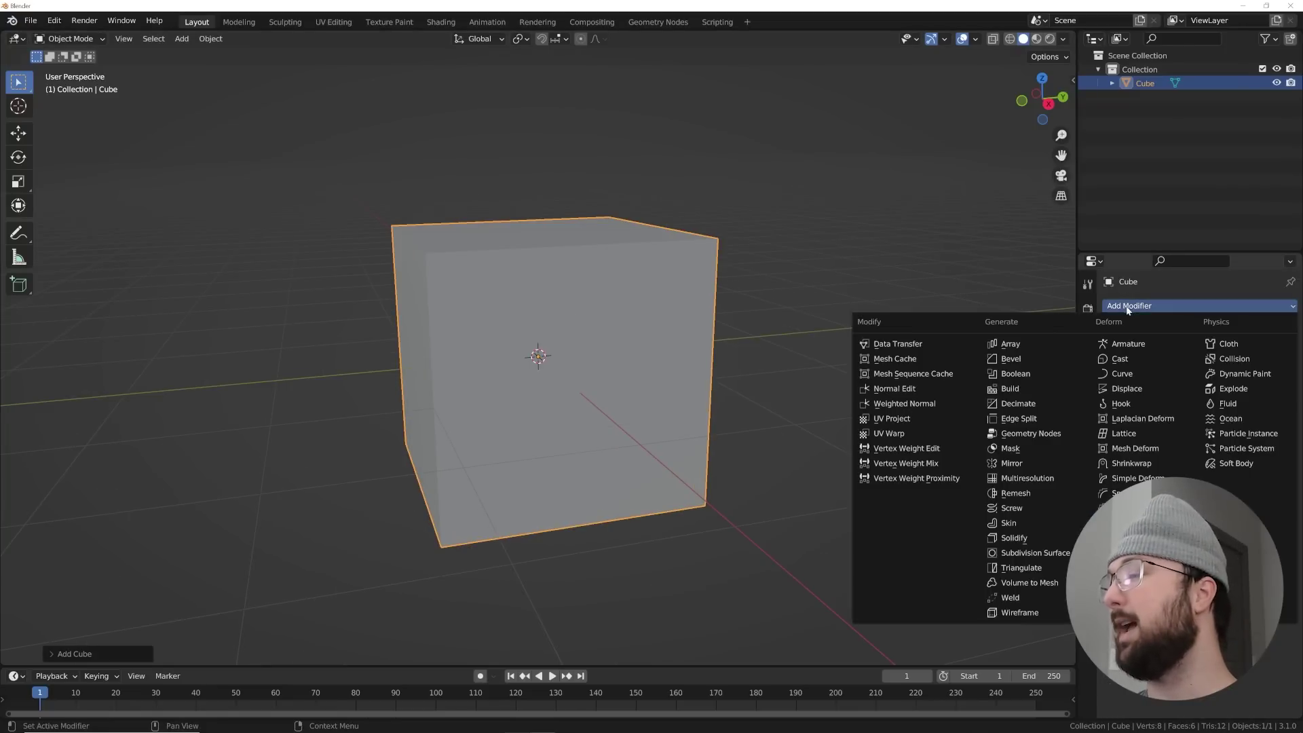
click(1041, 551)
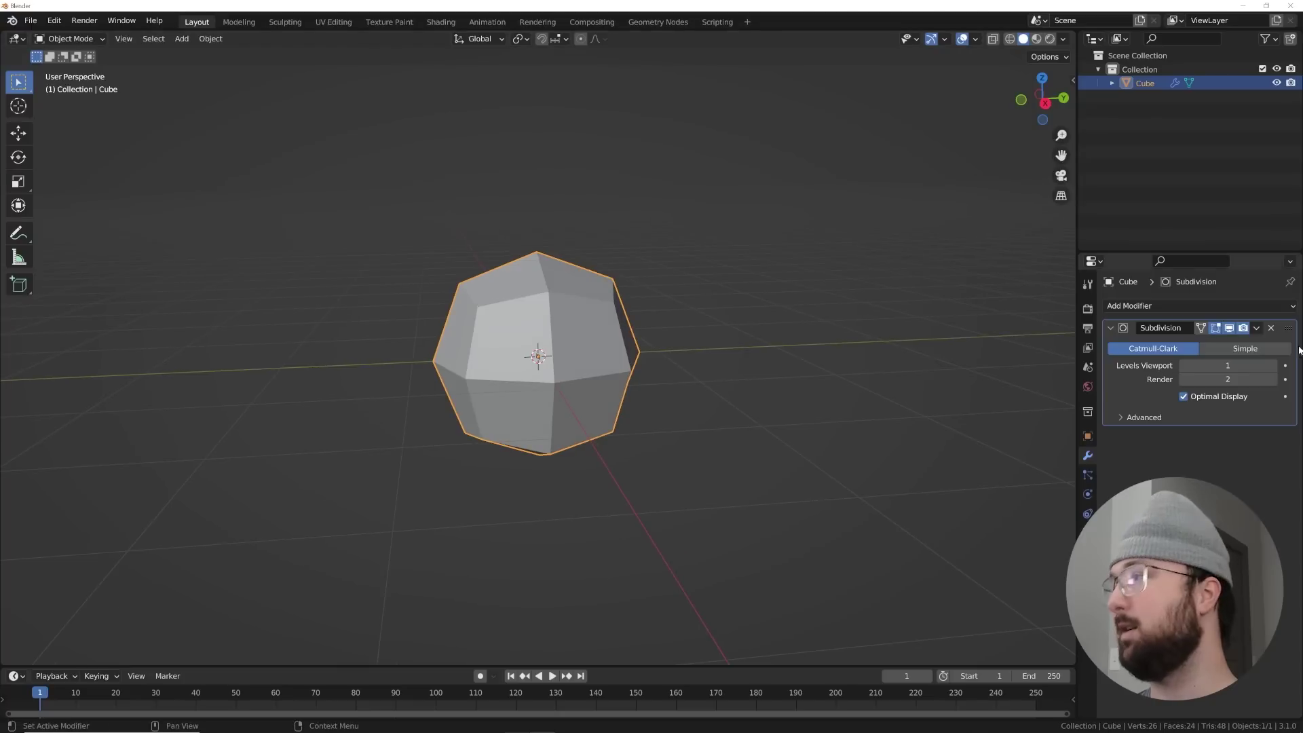
click(1273, 366)
click(1273, 366)
click(1274, 366)
click(1274, 367)
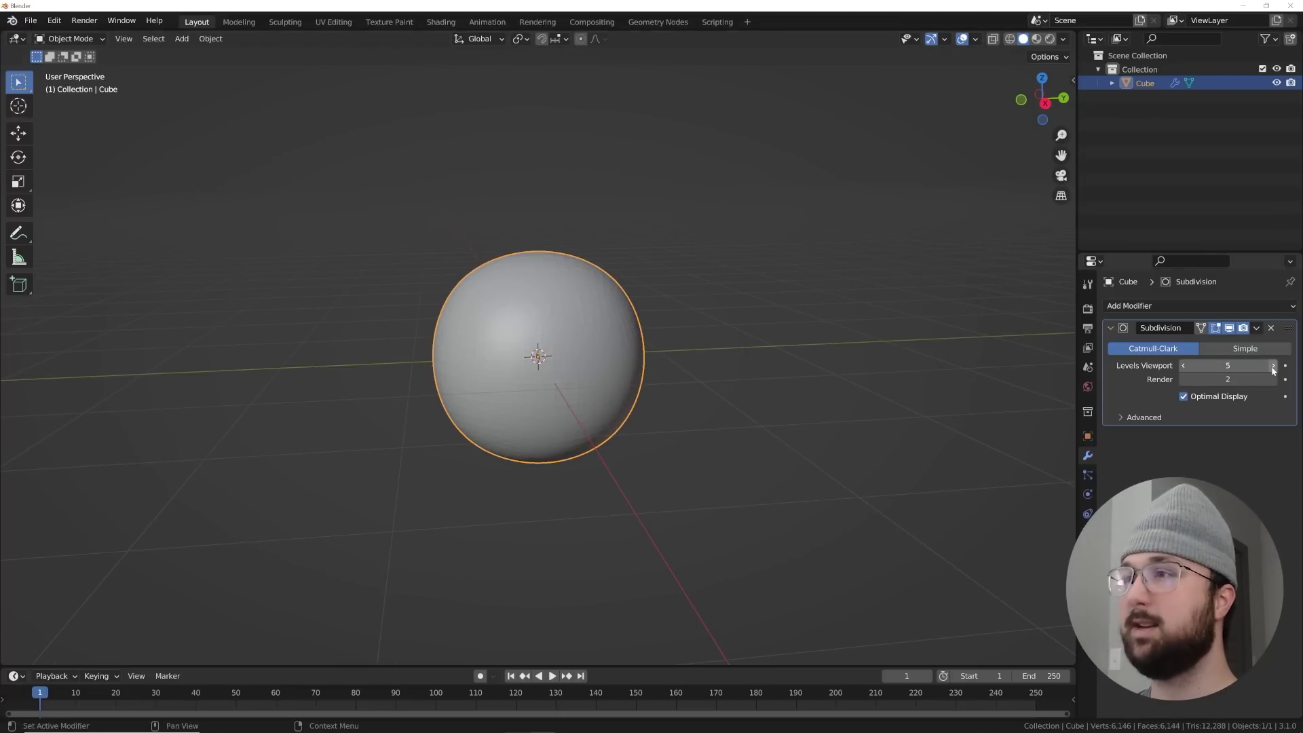
Add a Cast modifier to the subdivided cube and set its factor to 1
scroll(671, 417, up, 6)
scroll(671, 422, down, 1)
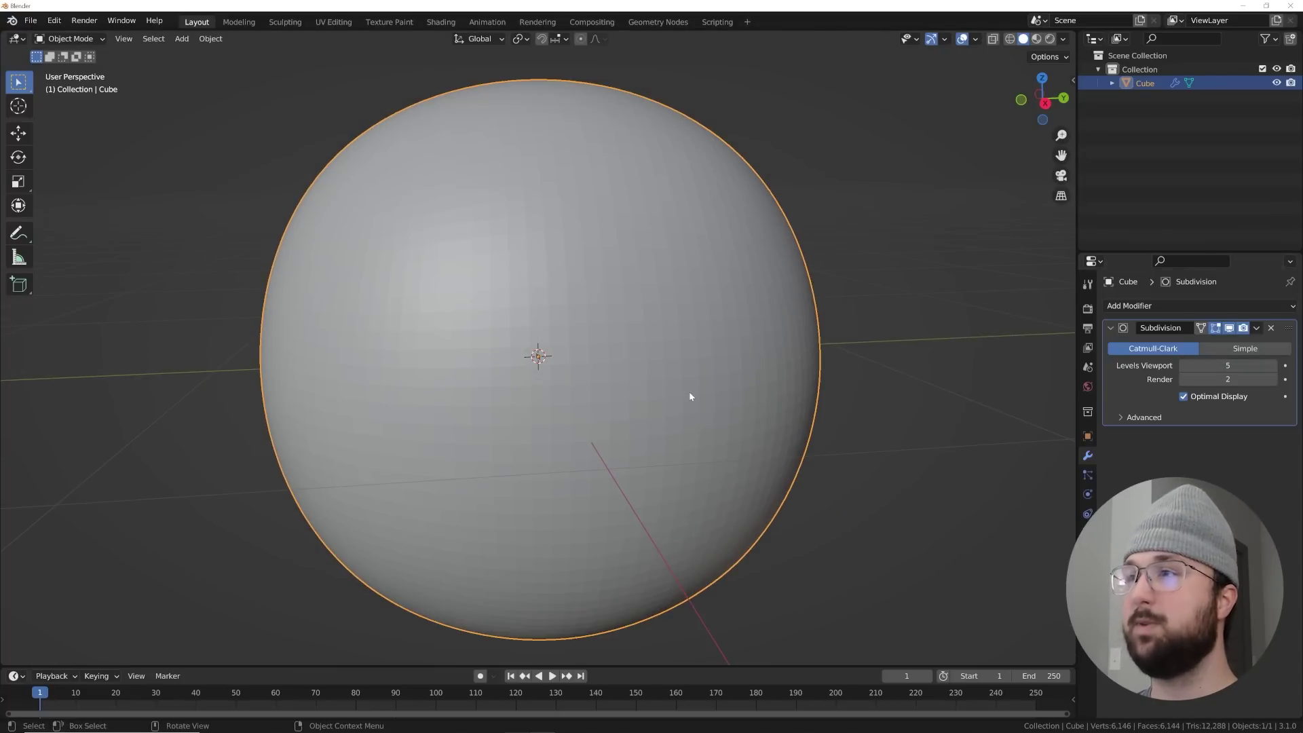
click(1240, 305)
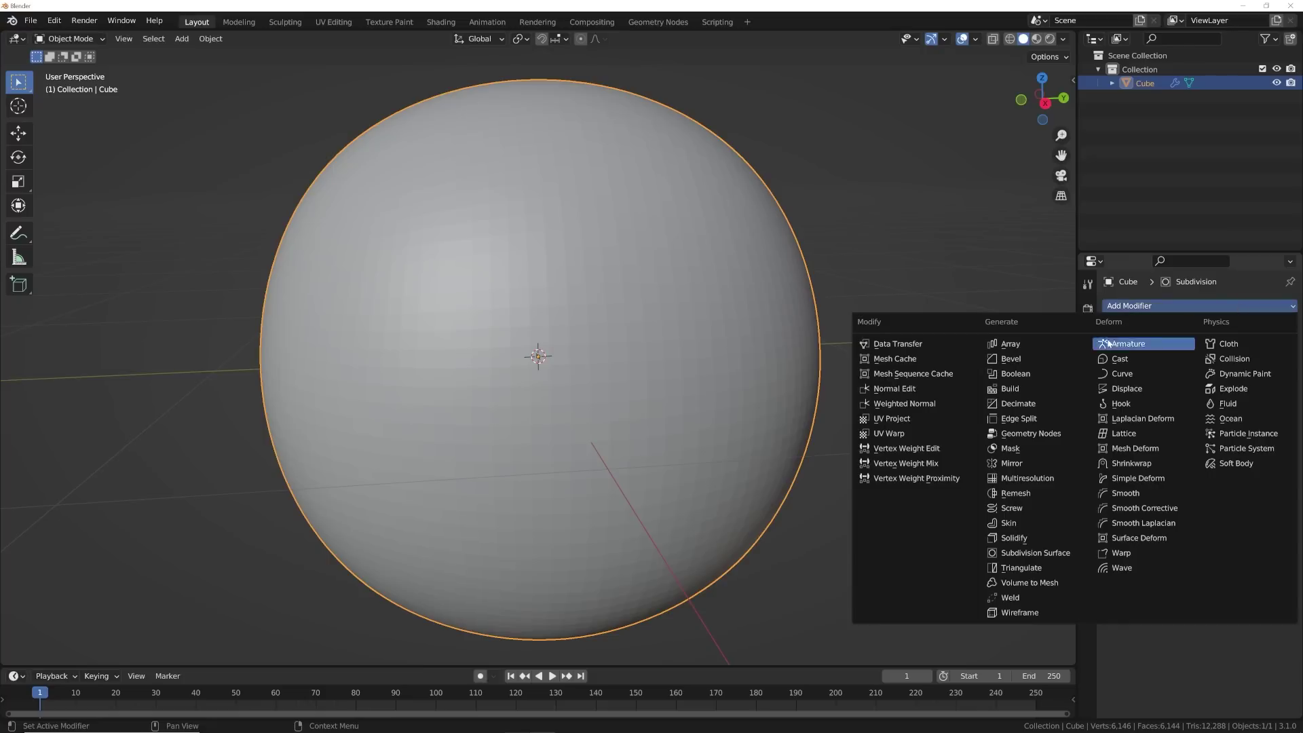
click(1152, 365)
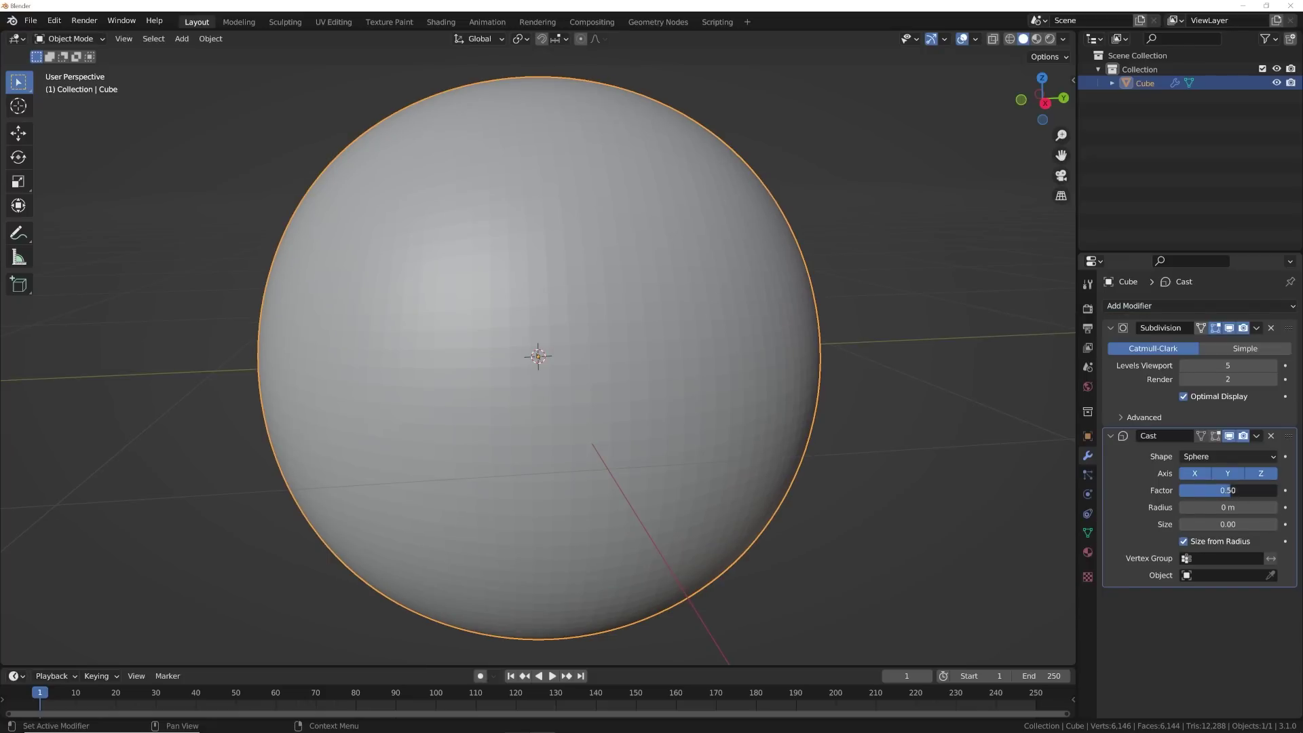
text(1.)
key(Return)
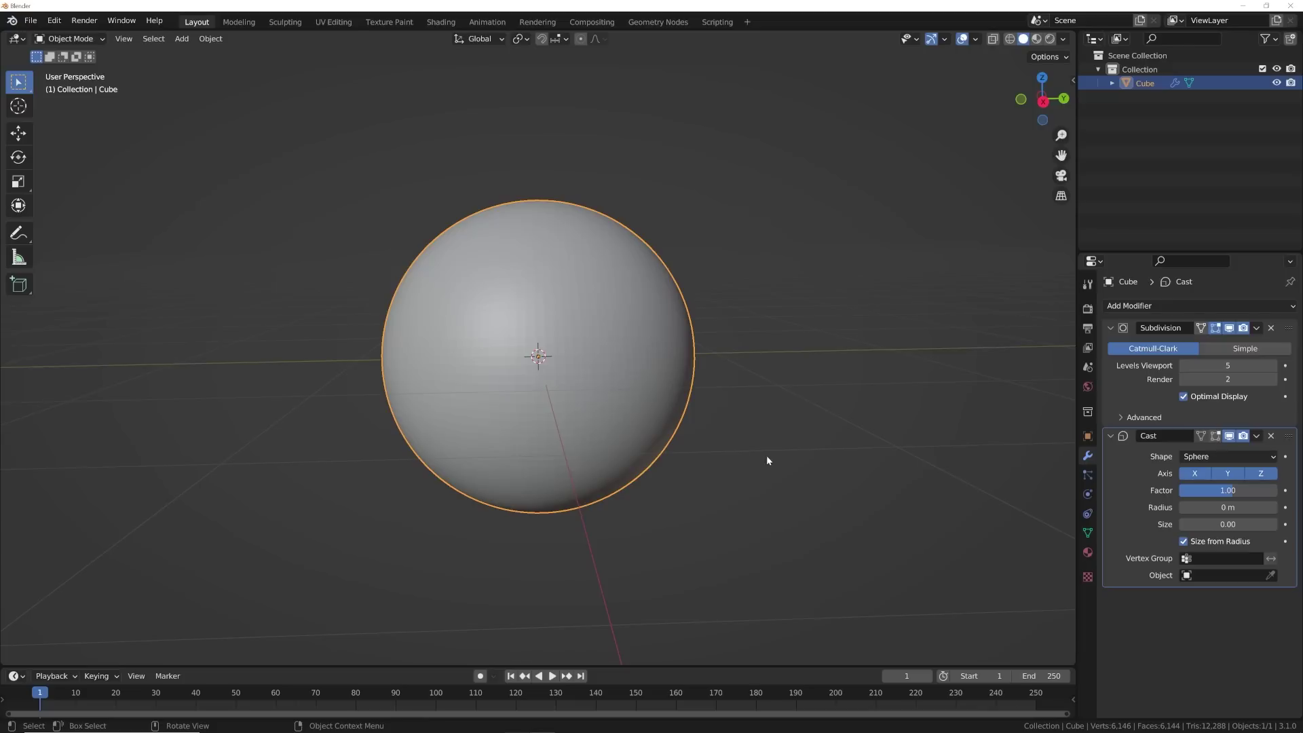
Apply the Subdivision and Cast modifiers to the sphere and switch it to Edit Mode
click(1286, 335)
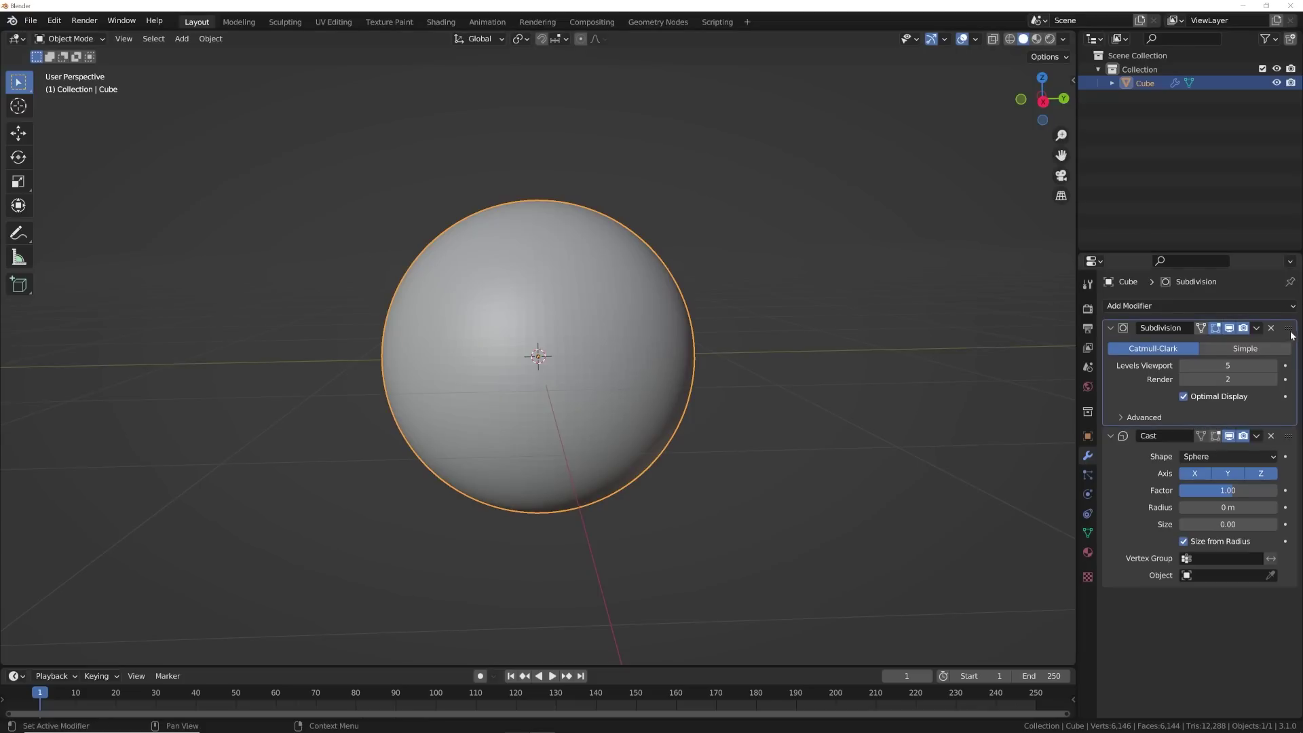
key(ctrl+a)
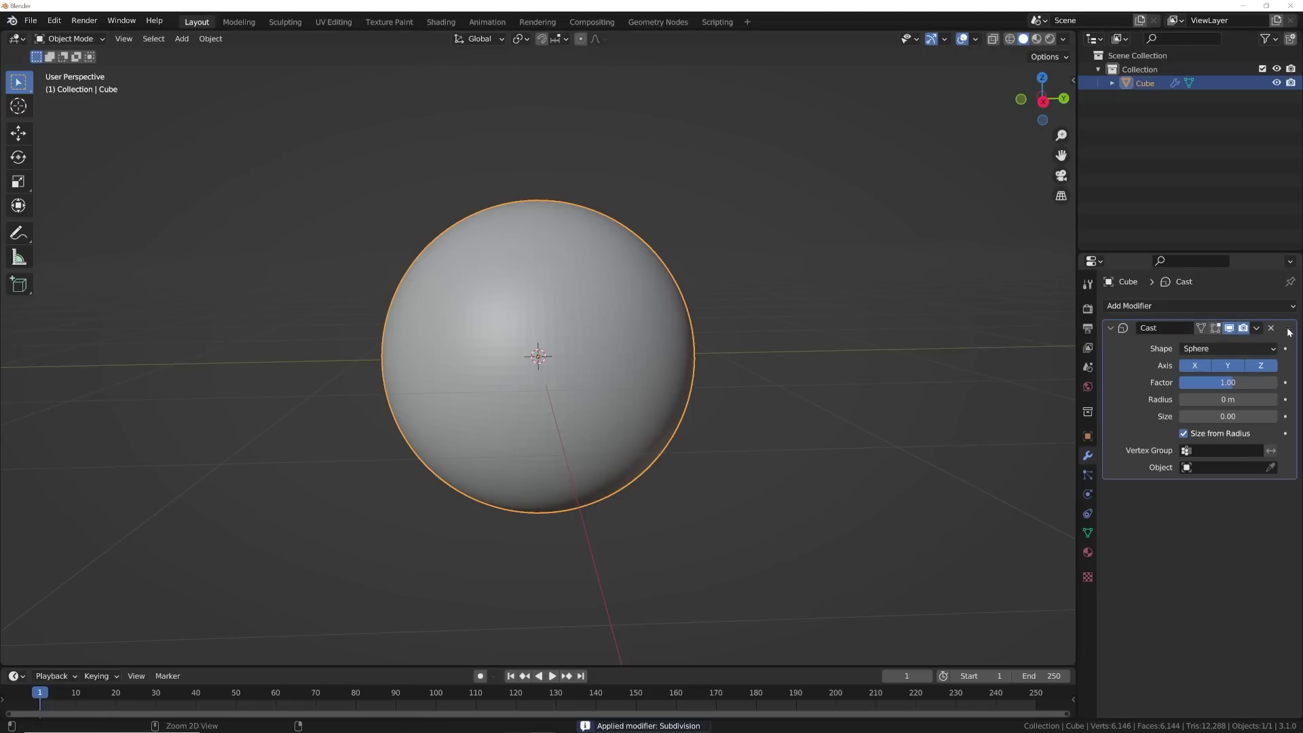
key(ctrl+a)
key(Tab)
scroll(747, 340, up, 4)
middle_drag(637, 369, 770, 401)
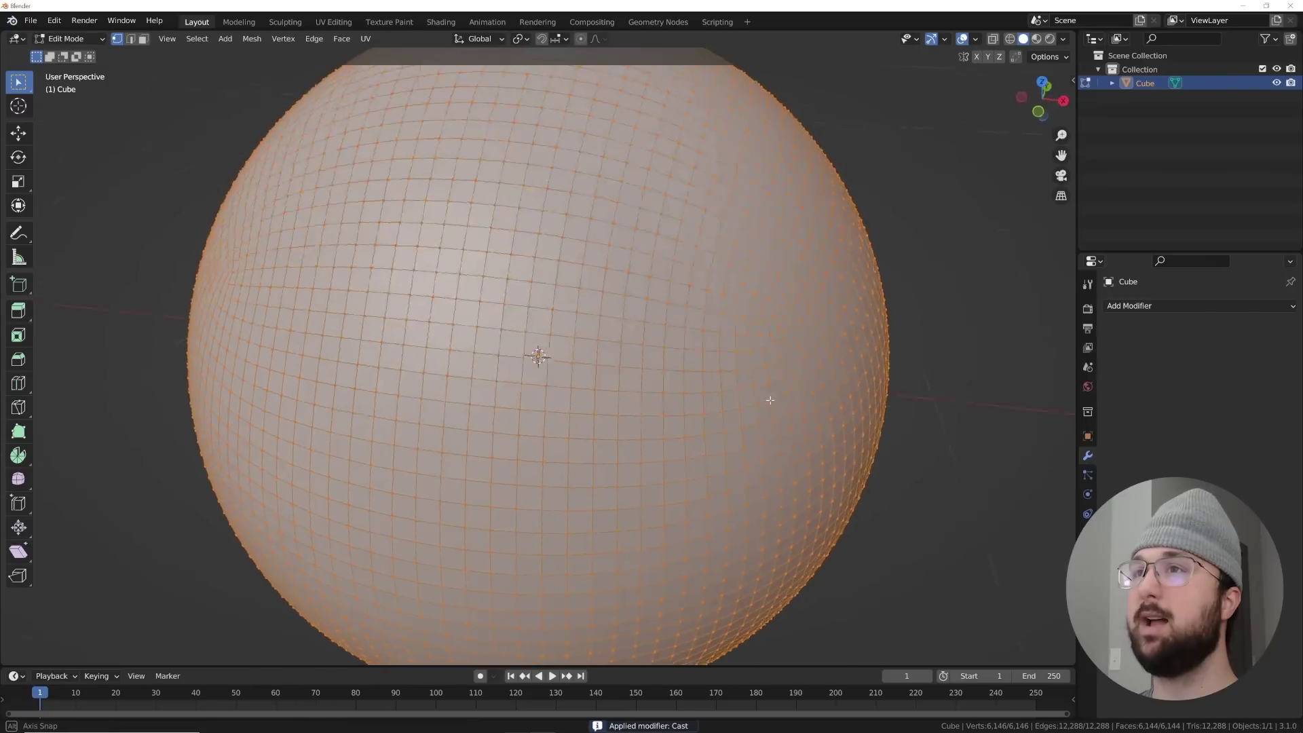
Return the subdivided sphere from Edit Mode to Object Mode
scroll(770, 400, down, 5)
middle_drag(846, 413, 821, 404)
key(Tab)
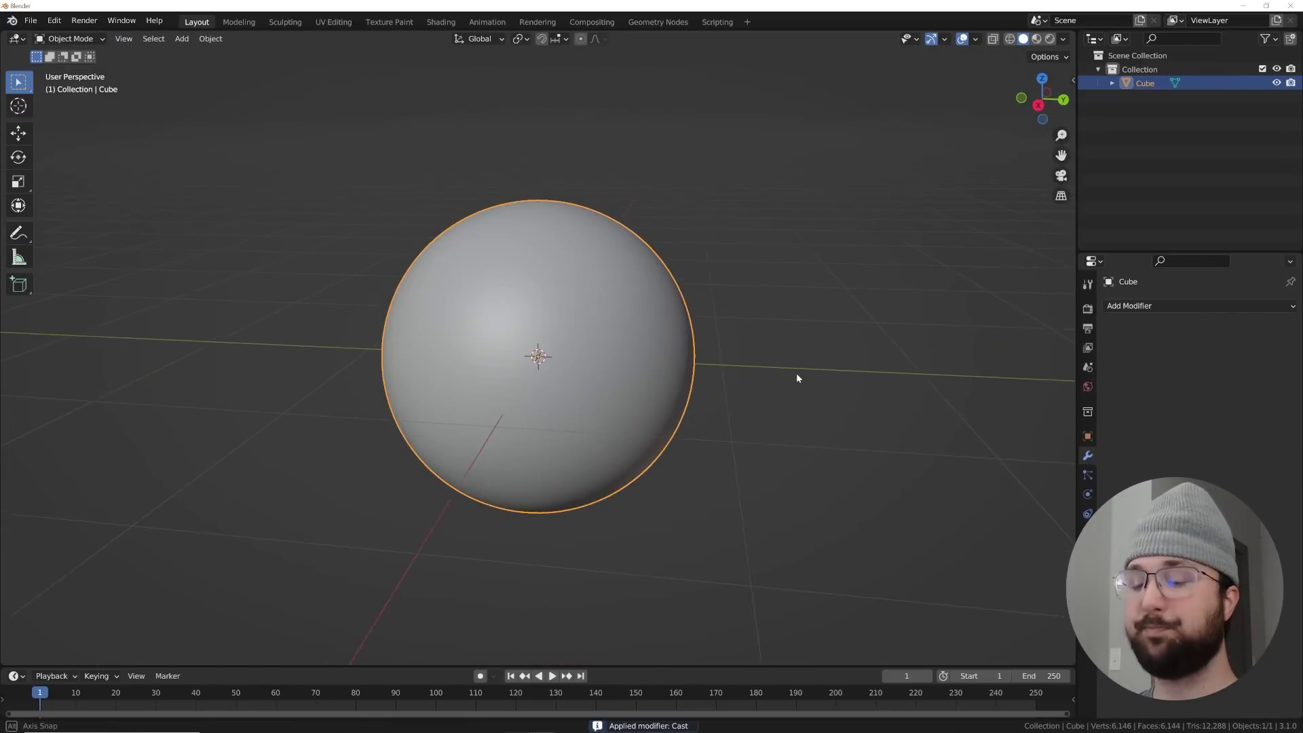
Add a torus mesh at the sphere's center while viewing the scene from the top
middle_drag(554, 205, 634, 351)
key(grave)
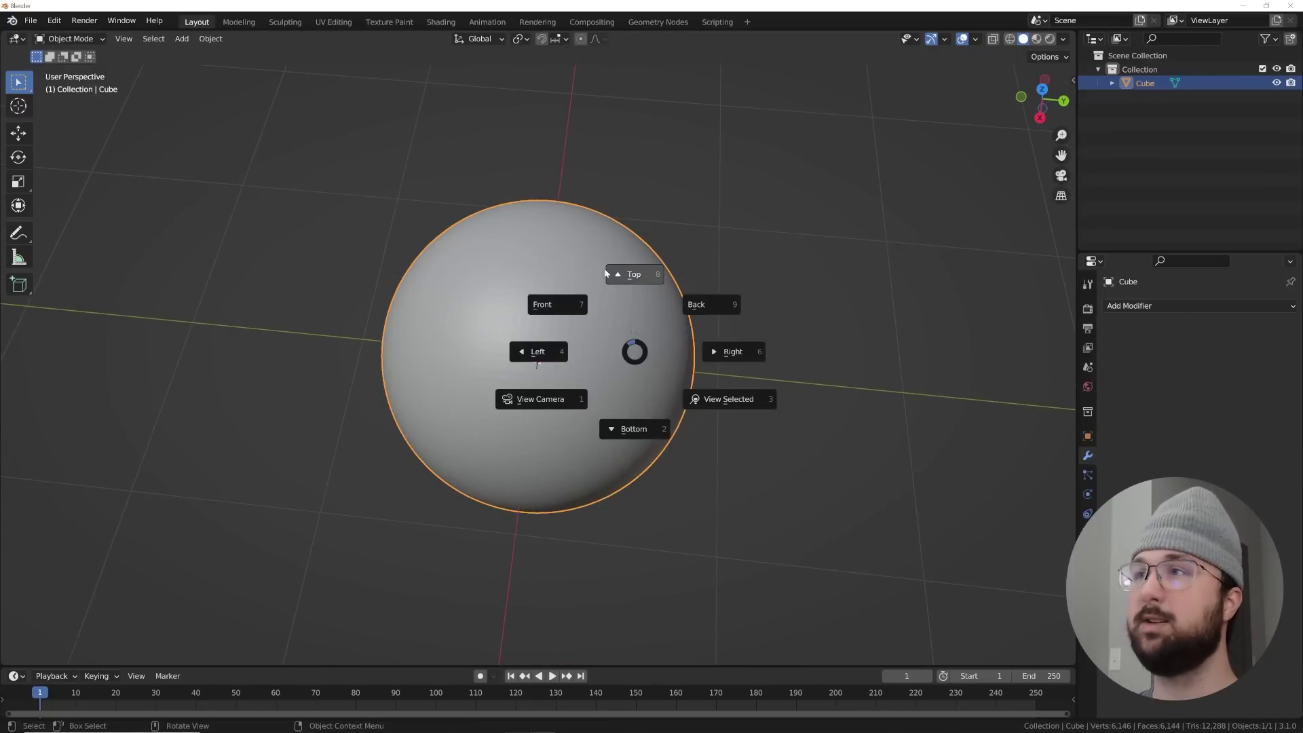
click(608, 274)
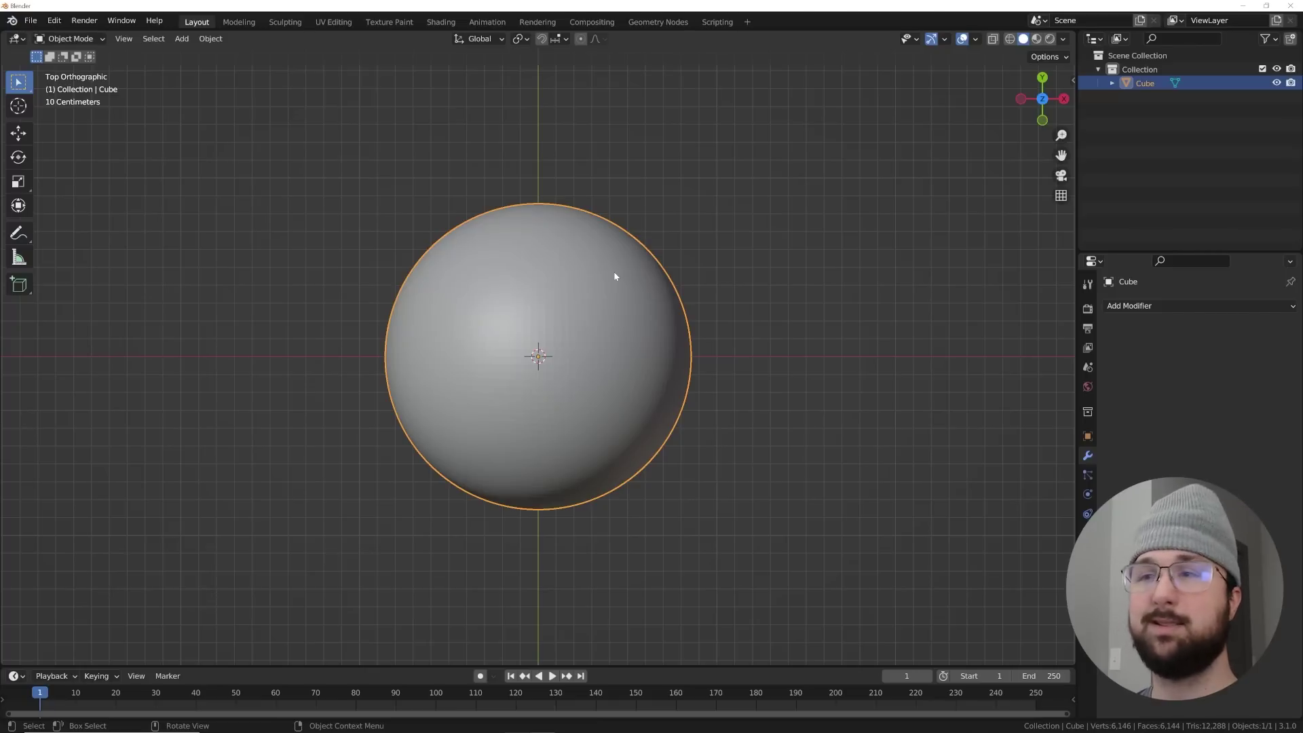
key(shift+a)
mouse_move(616, 276)
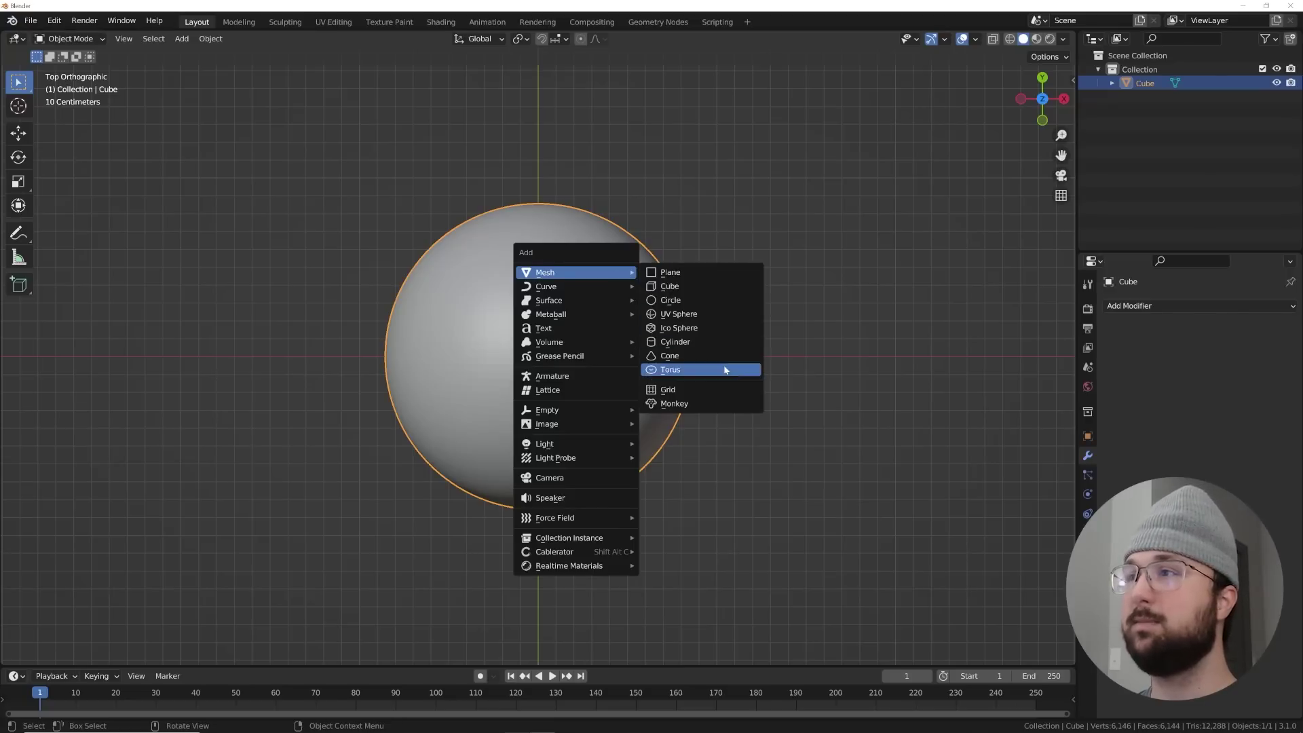
click(670, 370)
scroll(573, 356, up, 3)
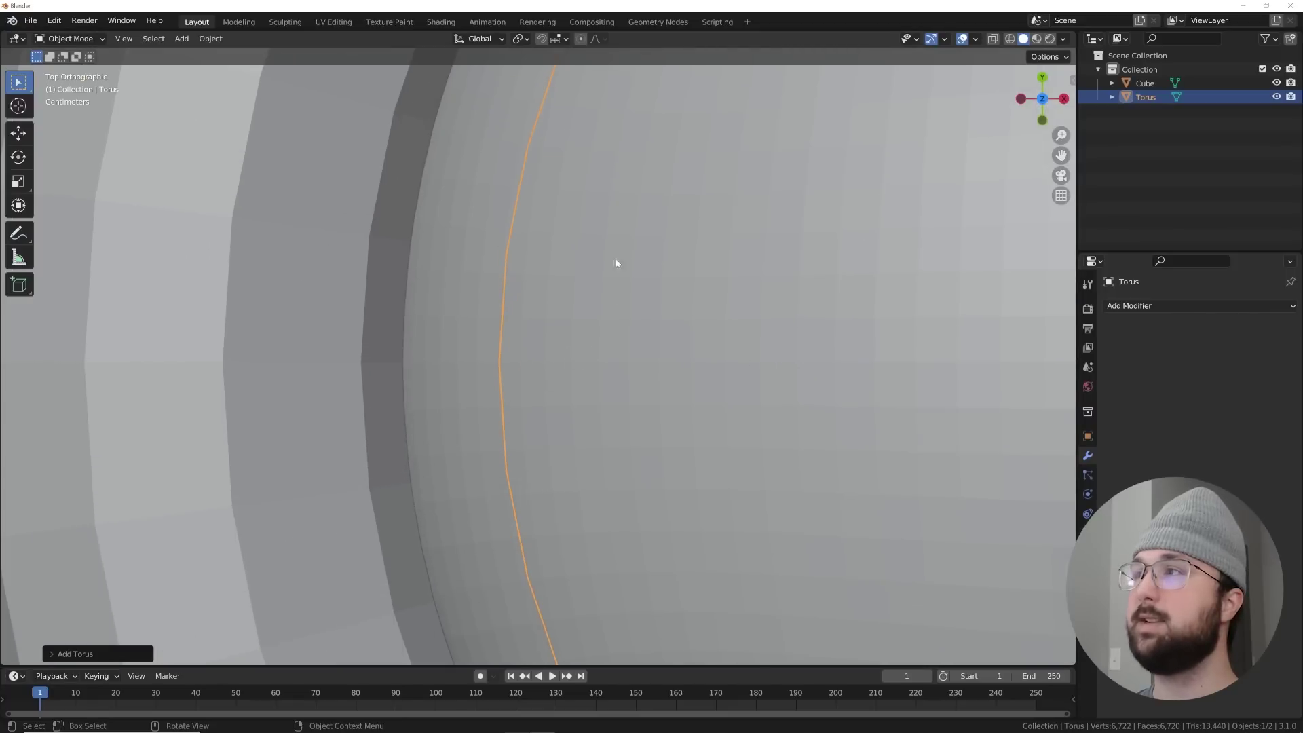
Set the solid viewport lighting to MatCap with the beige clay sphere preset
click(1063, 41)
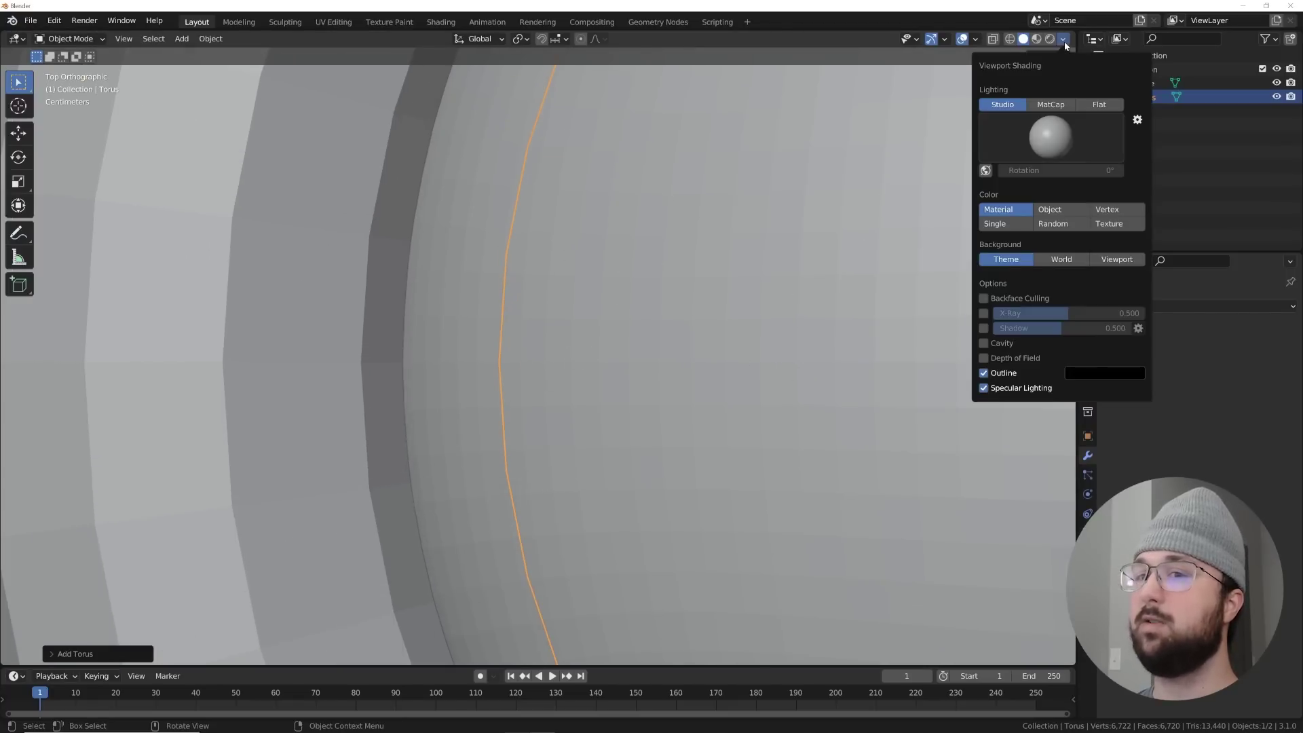
click(1050, 106)
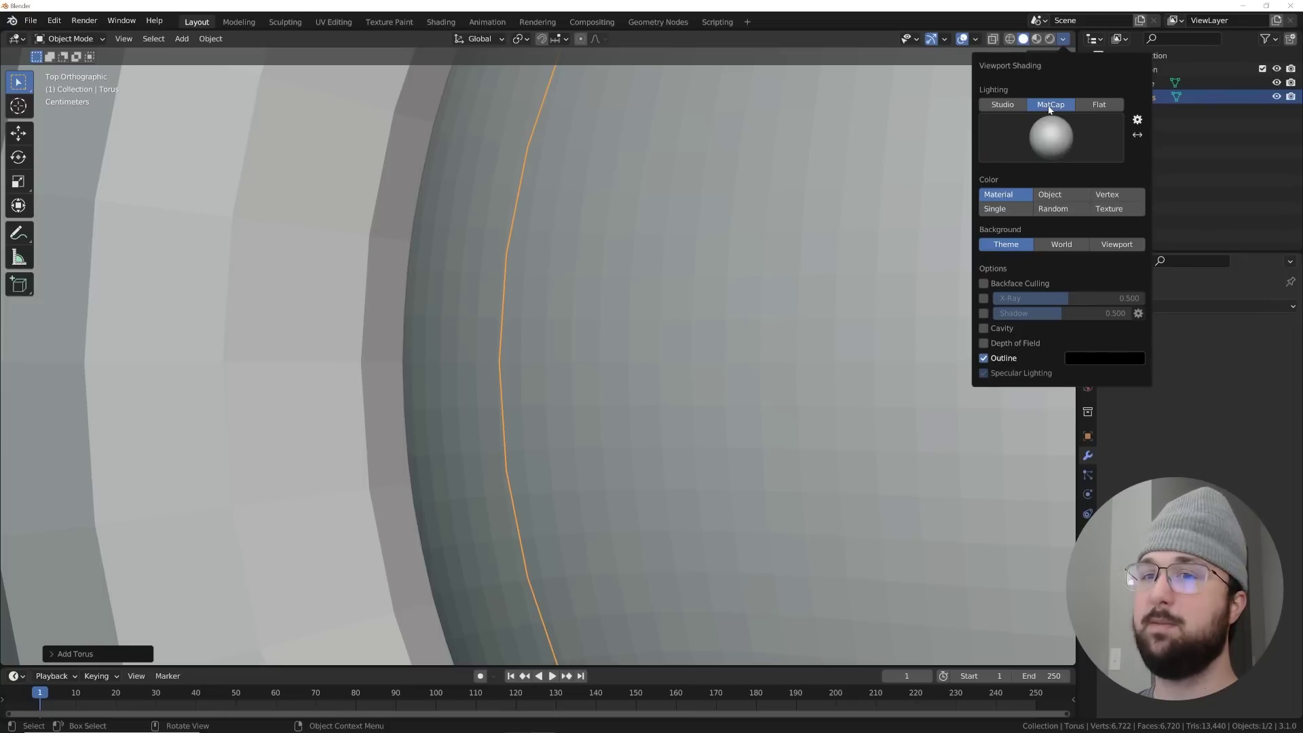
click(1065, 149)
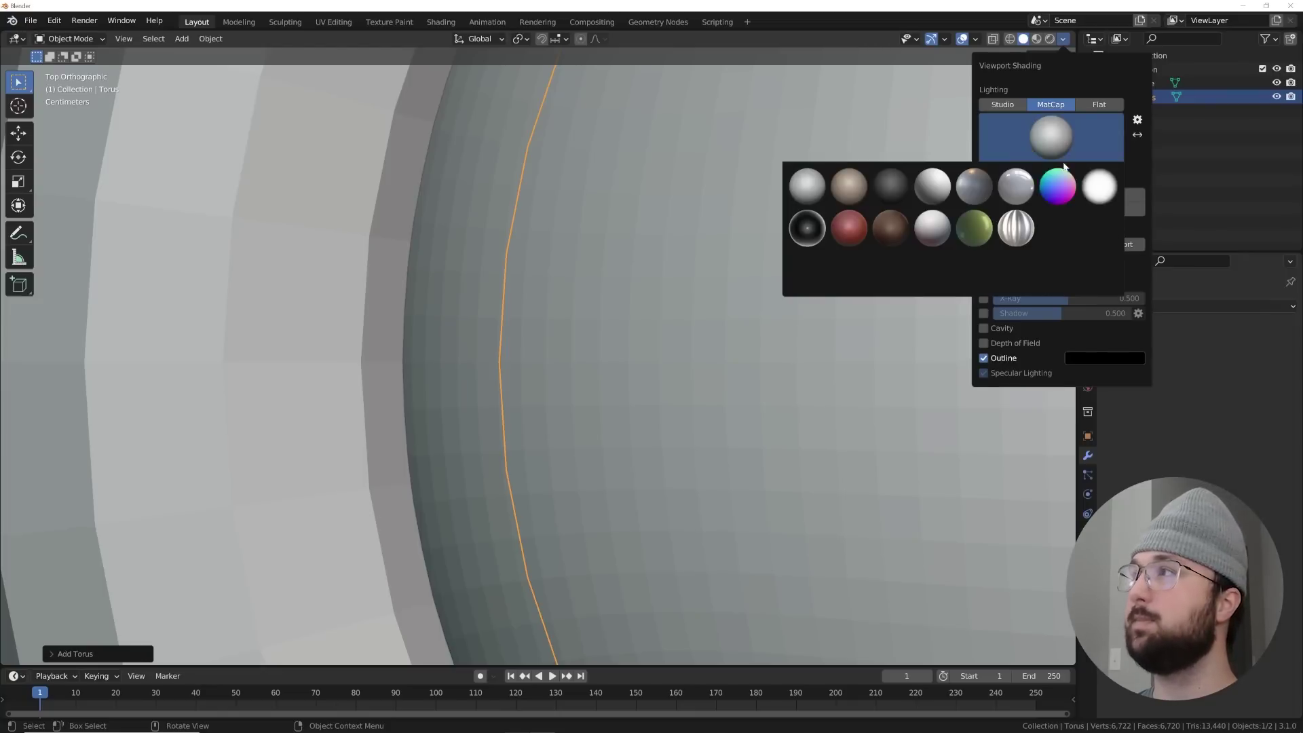
click(987, 280)
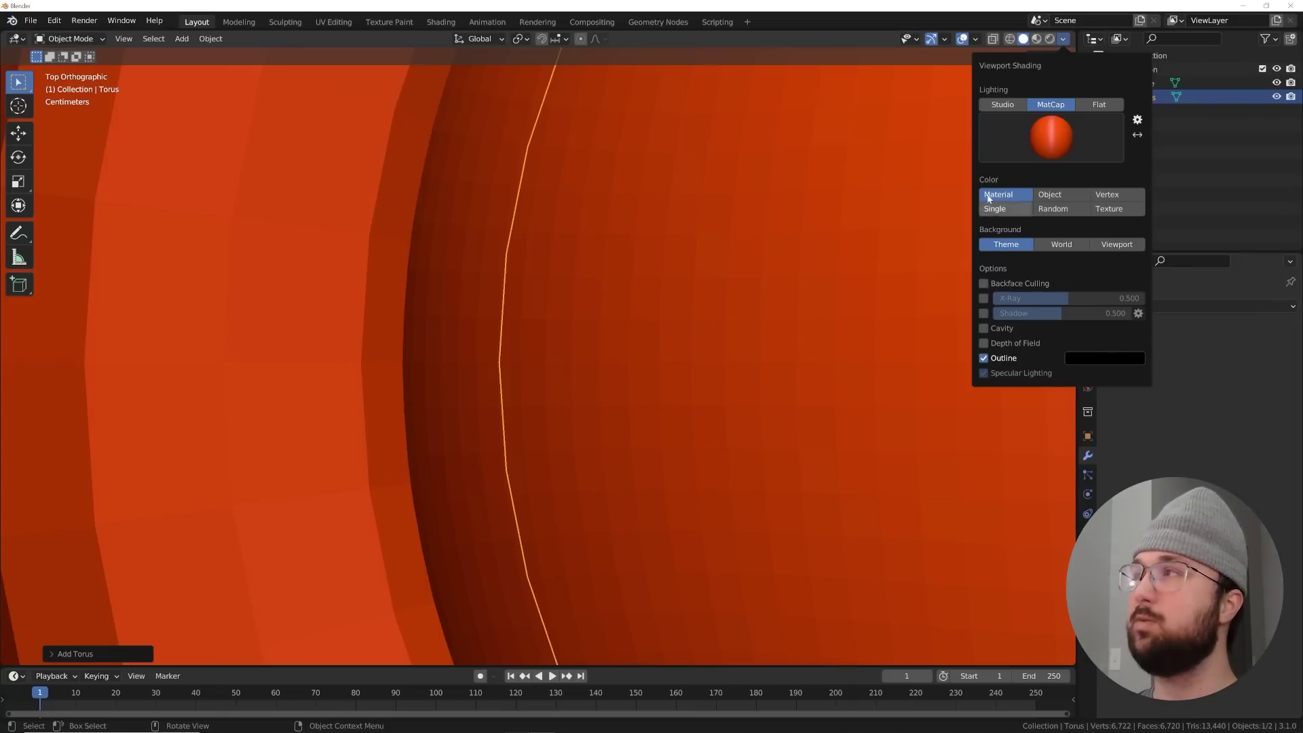
click(1044, 126)
click(838, 197)
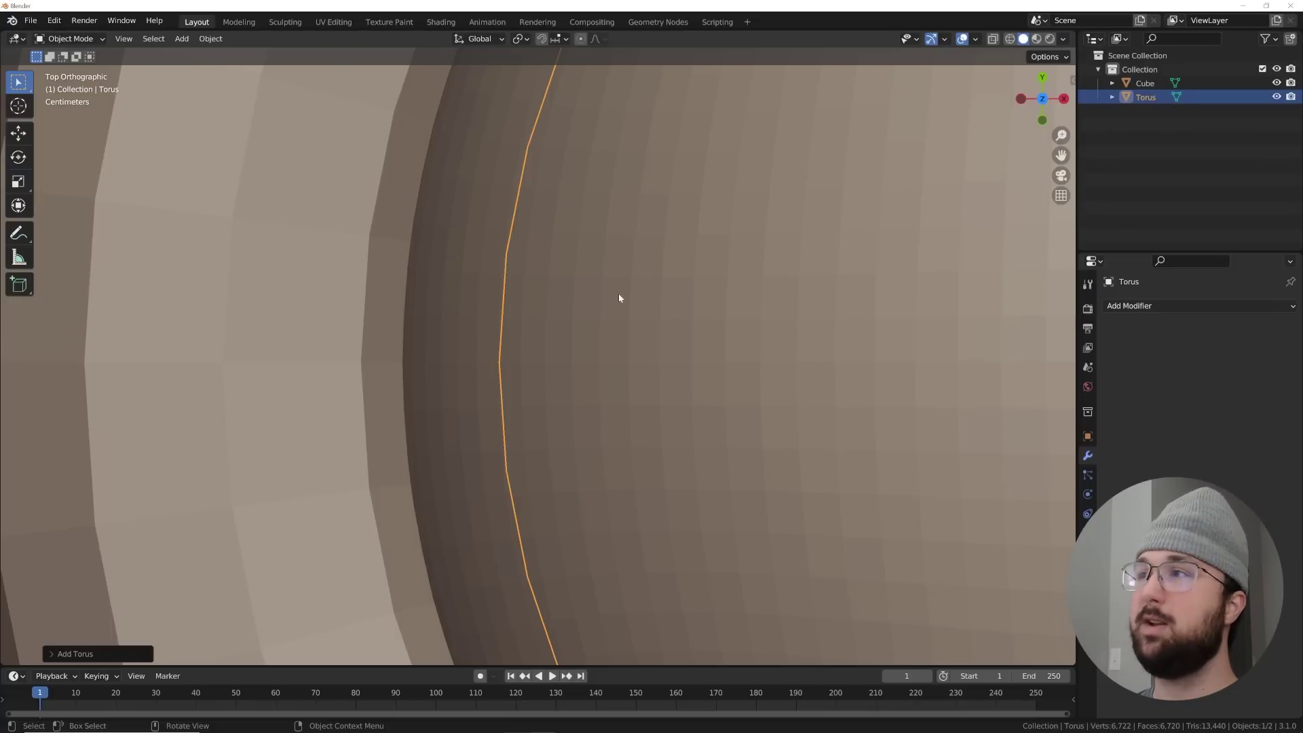
Raise the new torus's resolution to 154 major segments and 51 minor segments
click(98, 655)
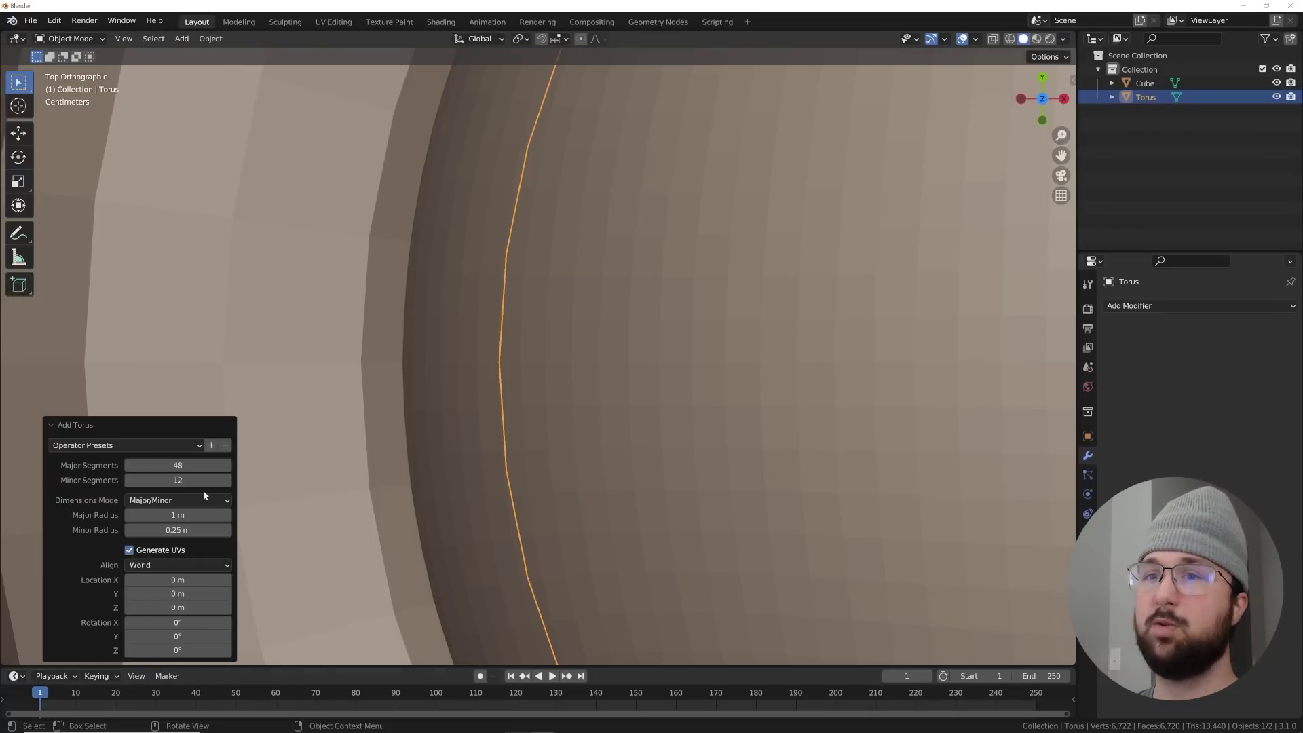
drag(195, 467, 272, 479)
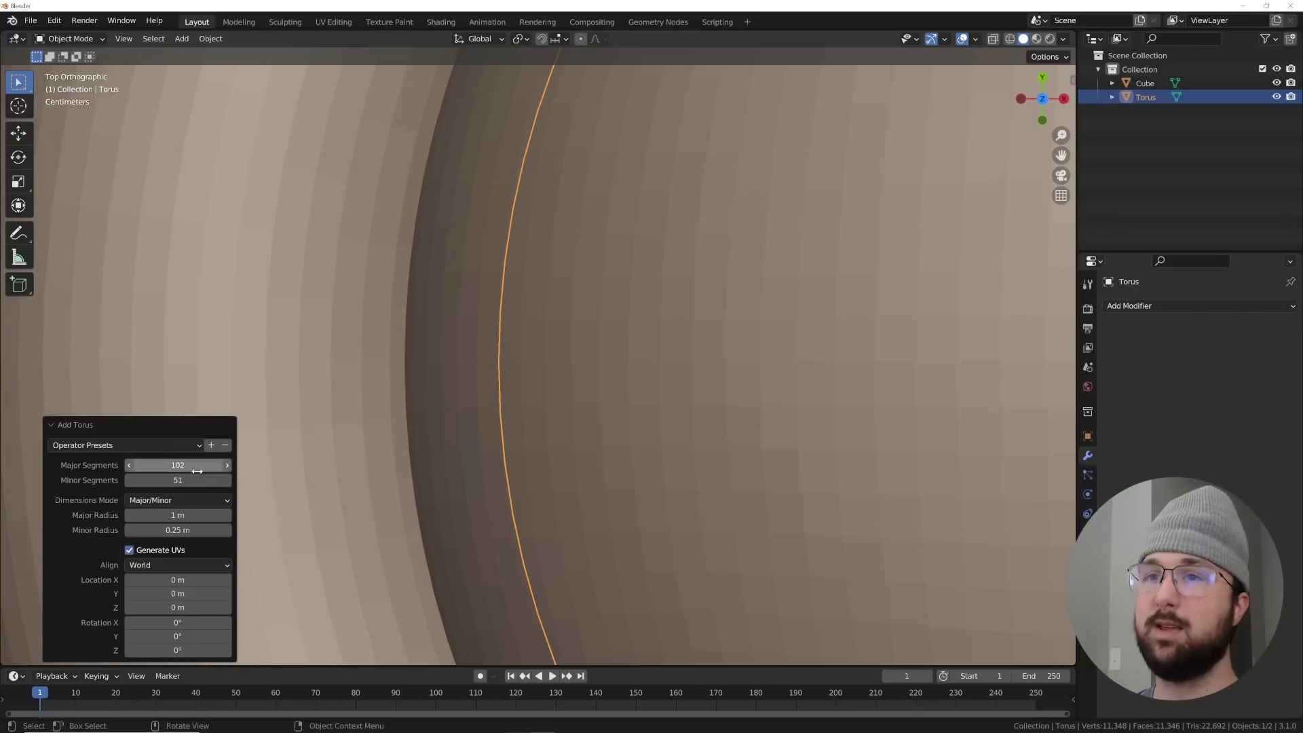
drag(178, 465, 196, 464)
scroll(444, 466, down, 4)
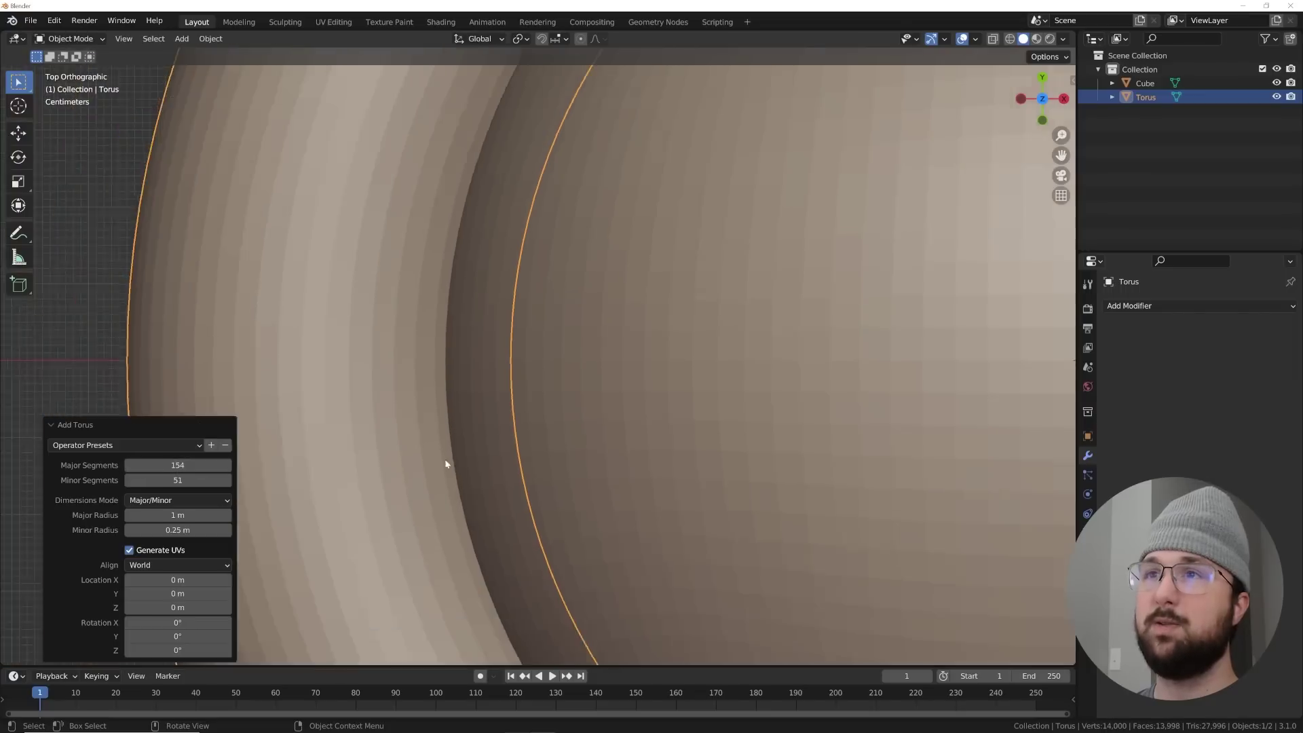
scroll(677, 384, down, 4)
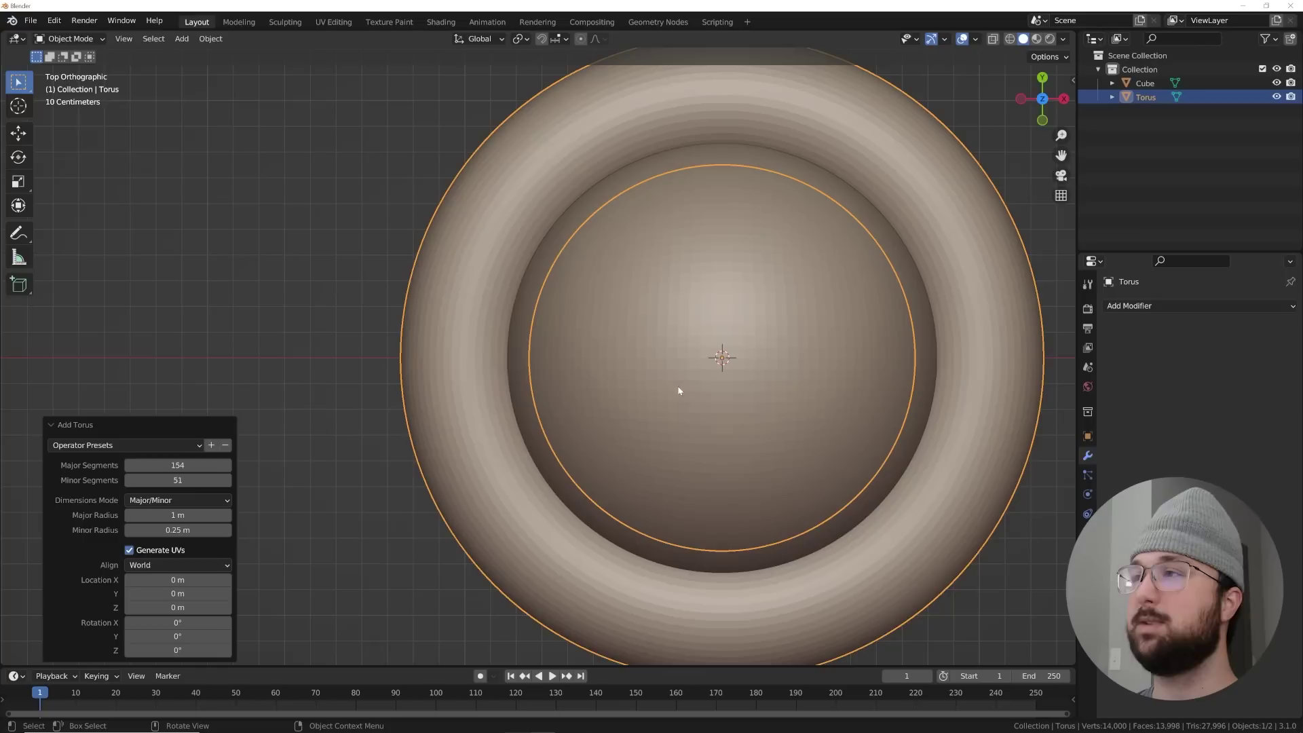
Switch to wireframe display and compare the torus's face density with the sphere's grid, leaving the torus selected
scroll(688, 385, up, 6)
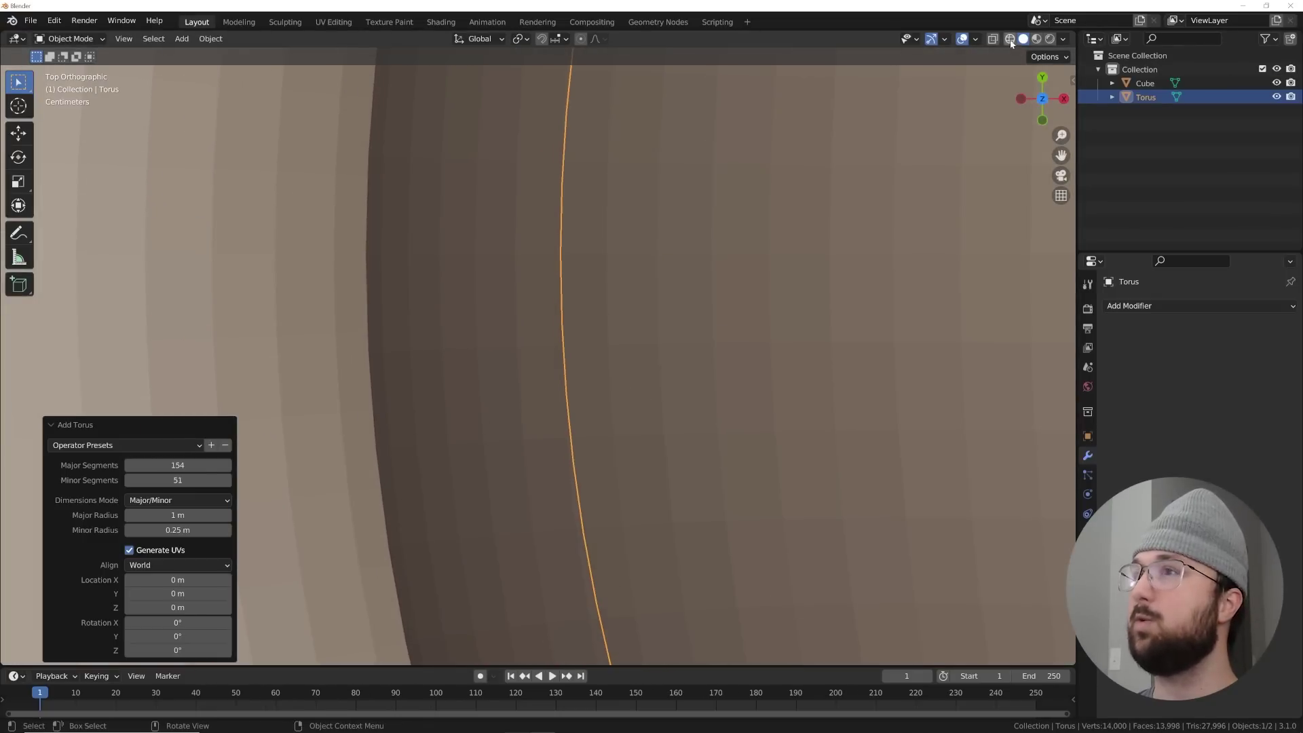
click(1009, 39)
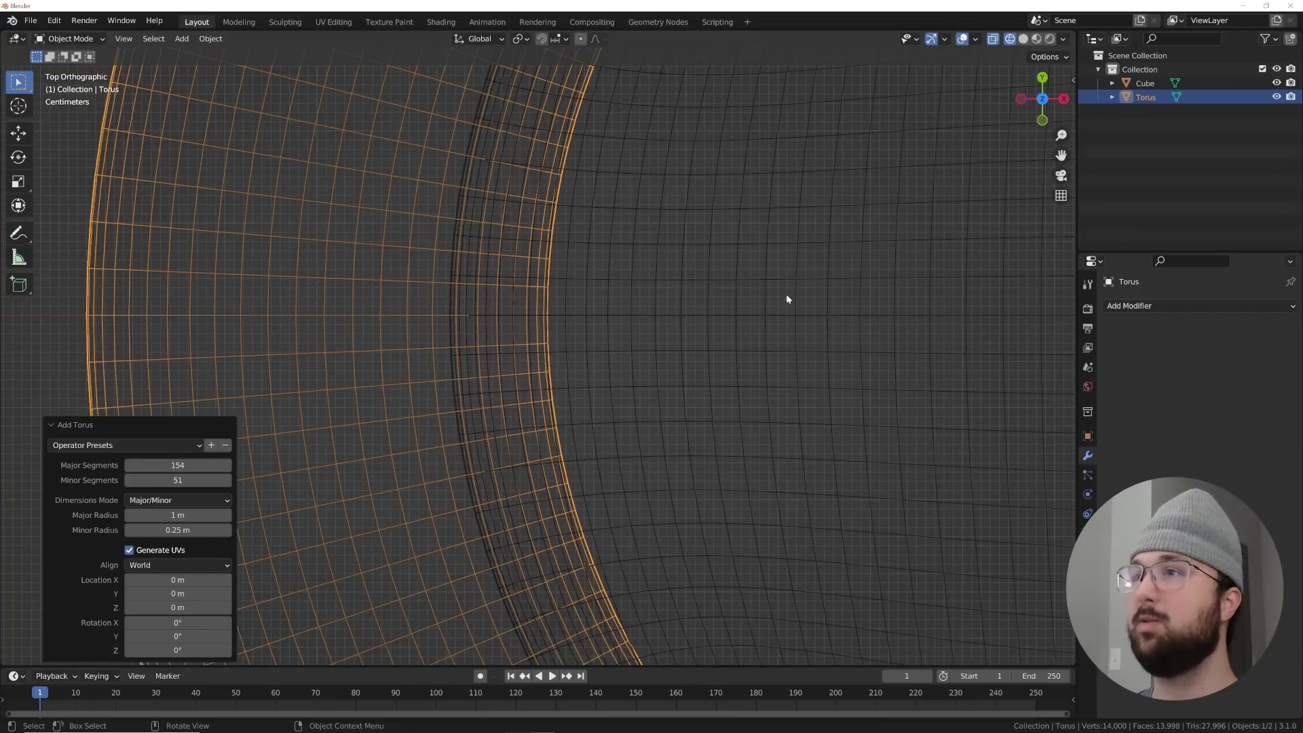
key(ctrl+KP_7)
key(KP_7)
click(565, 327)
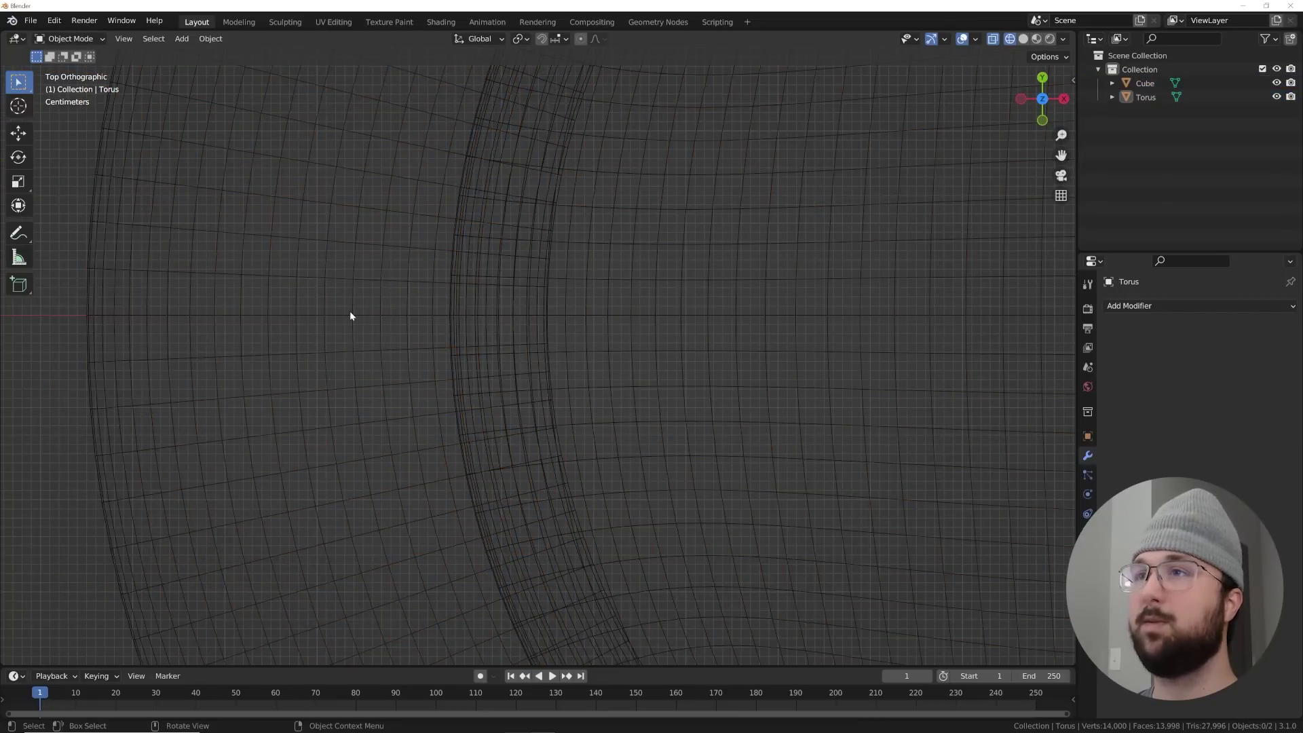
click(350, 316)
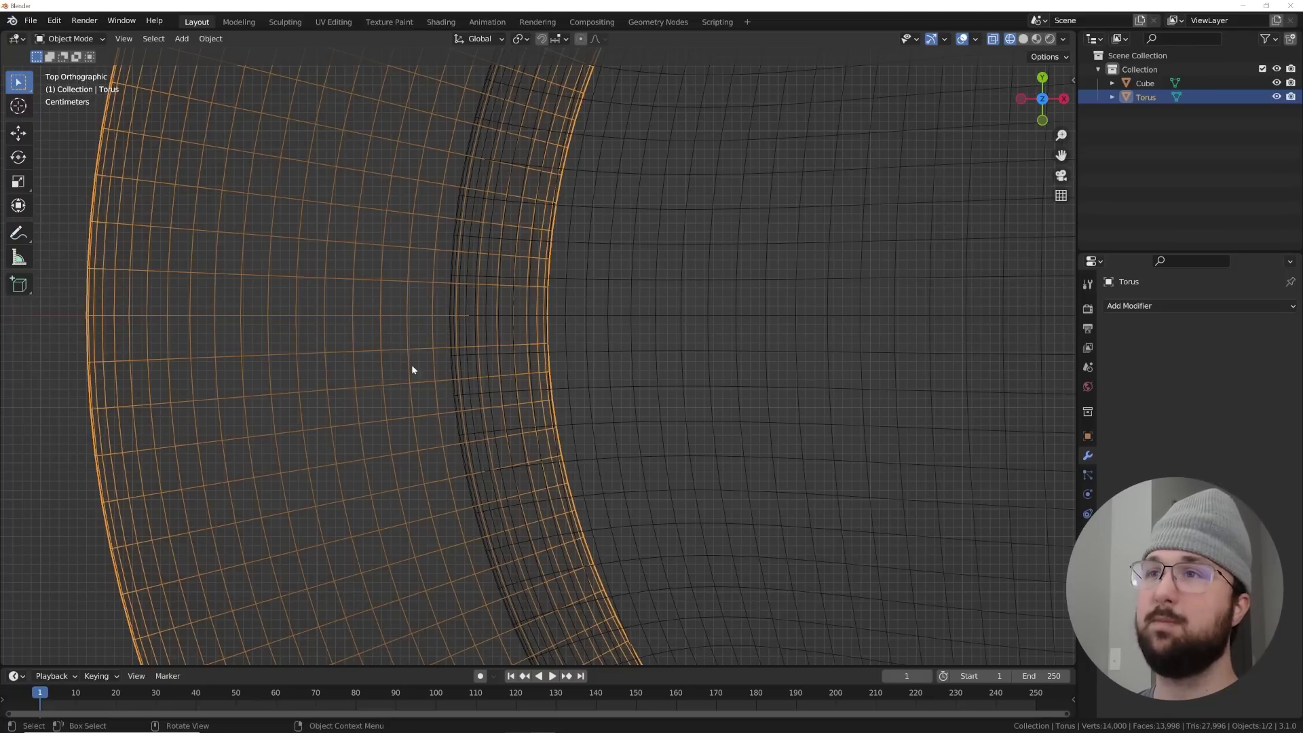
click(1024, 39)
scroll(776, 272, down, 3)
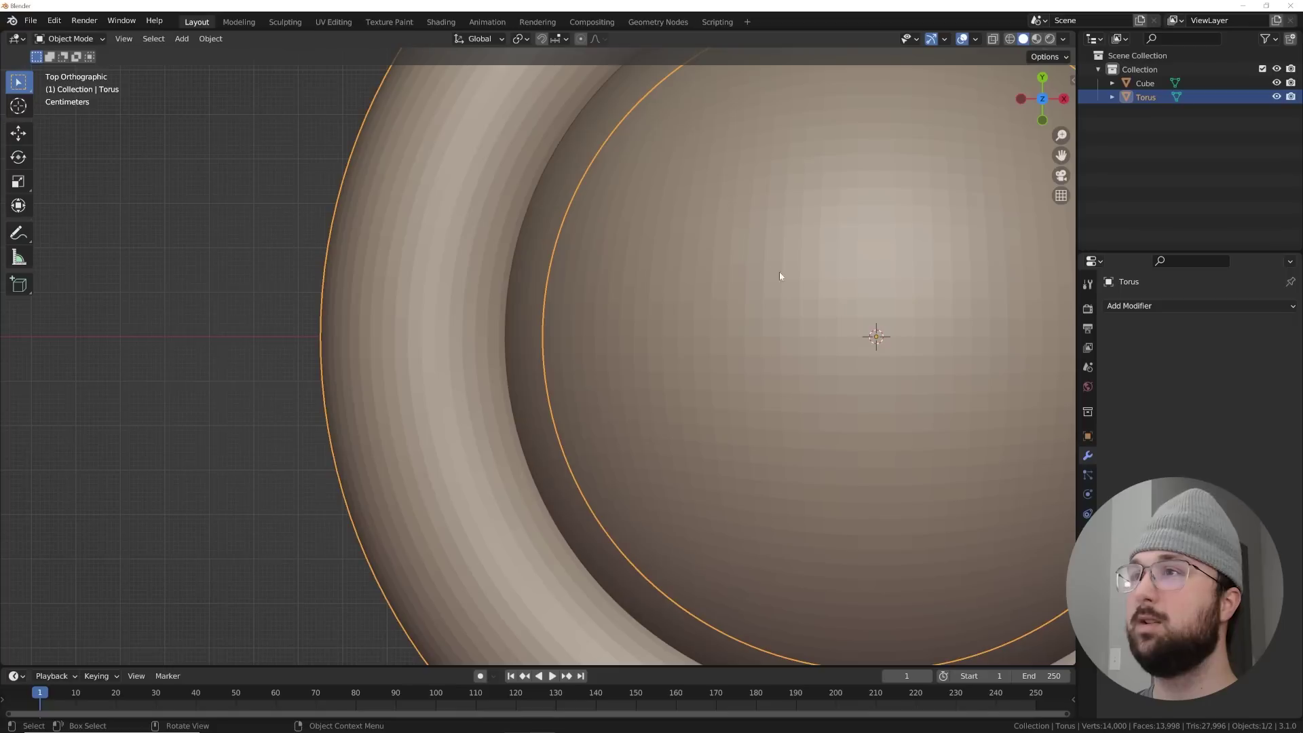
click(1010, 39)
shift+middle_drag(841, 271, 636, 279)
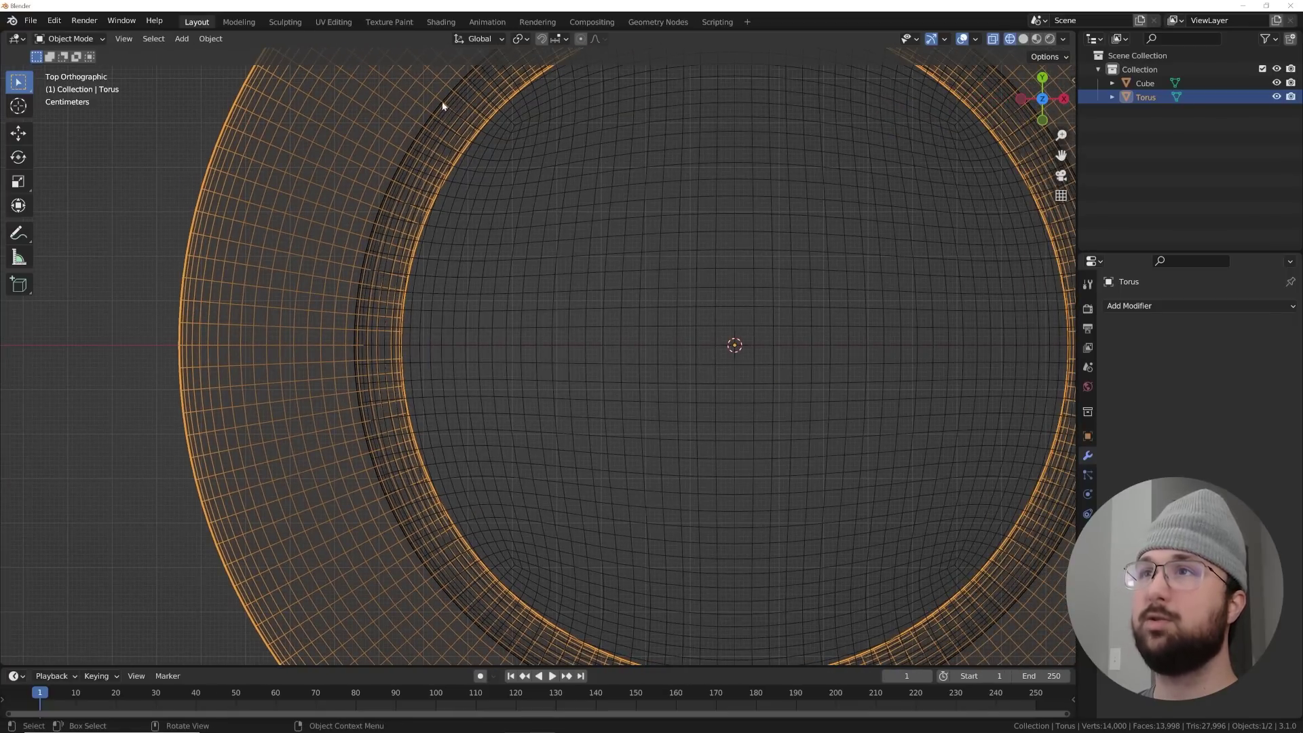
key(alt+a)
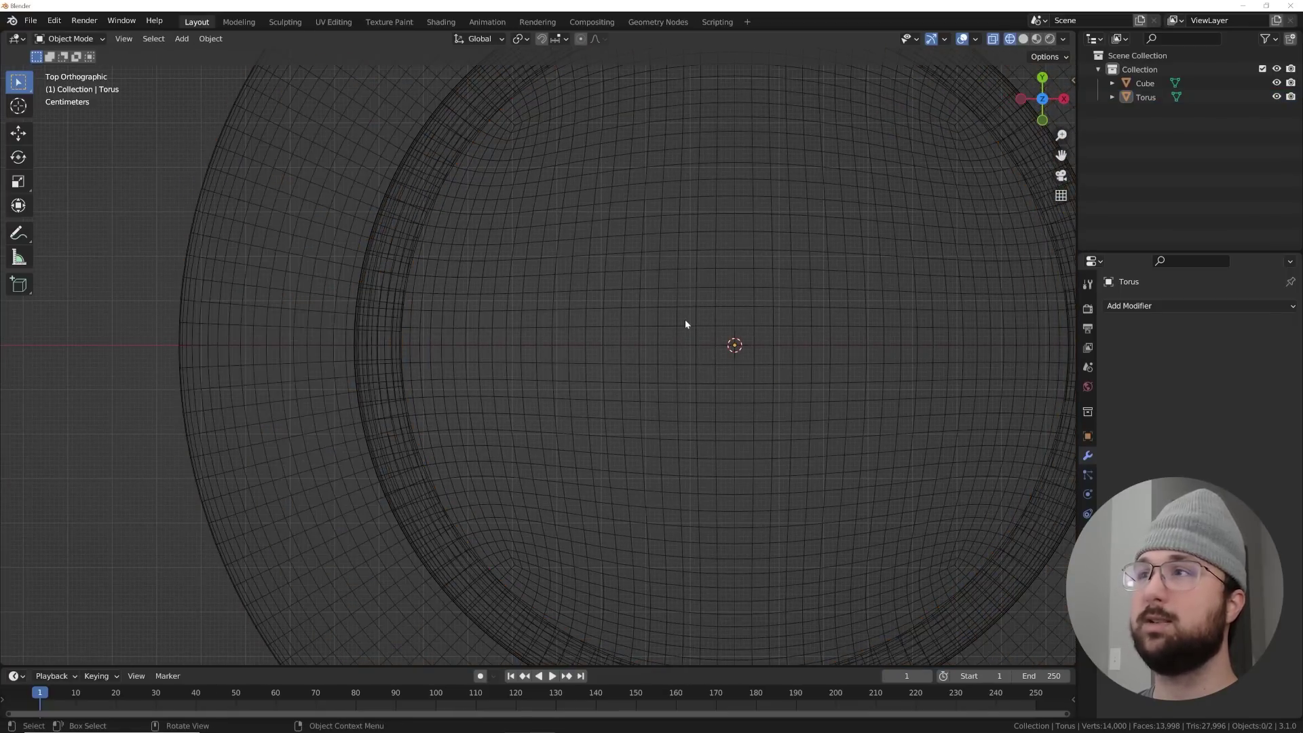
click(530, 296)
click(259, 252)
scroll(845, 282, up, 3)
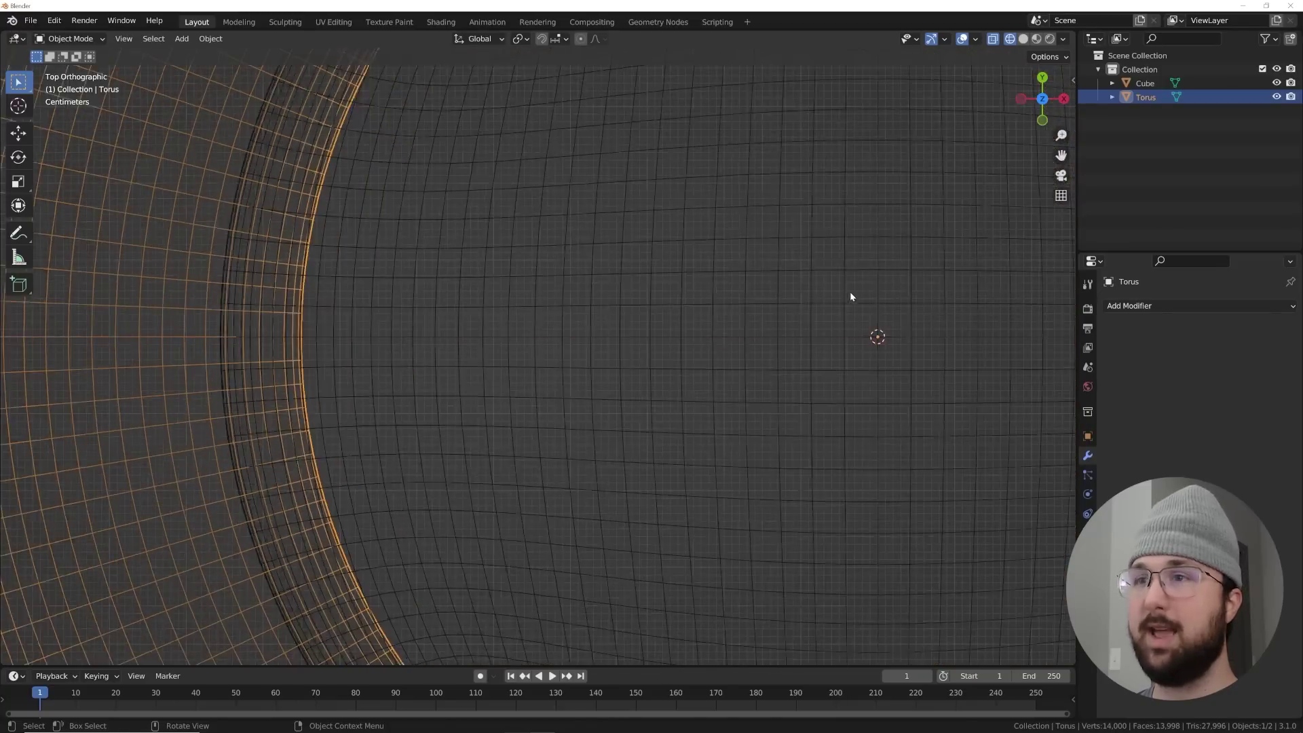
Scale the torus down slightly about its center so it overlaps deeper into the sphere's edge
key(s)
click(916, 288)
scroll(761, 302, down, 3)
shift+middle_drag(762, 302, 518, 329)
scroll(662, 369, up, 4)
key(s)
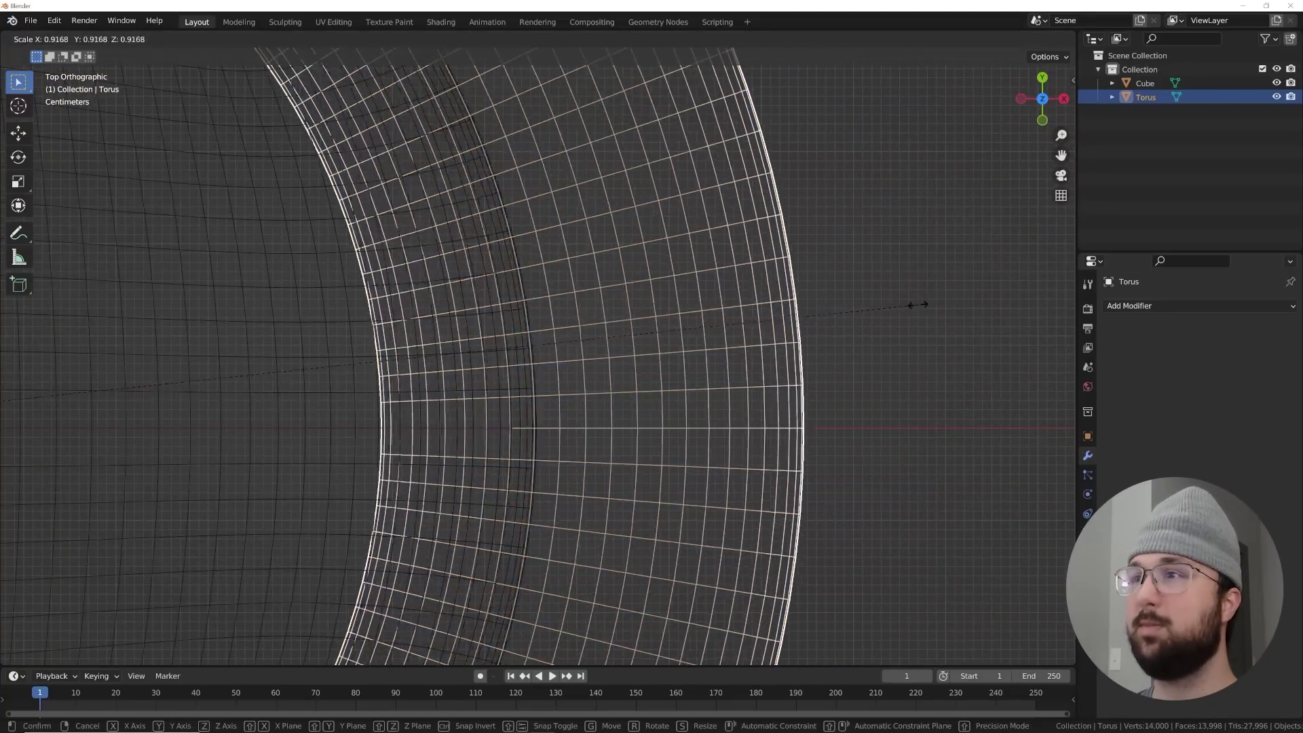
key(Escape)
scroll(555, 370, up, 3)
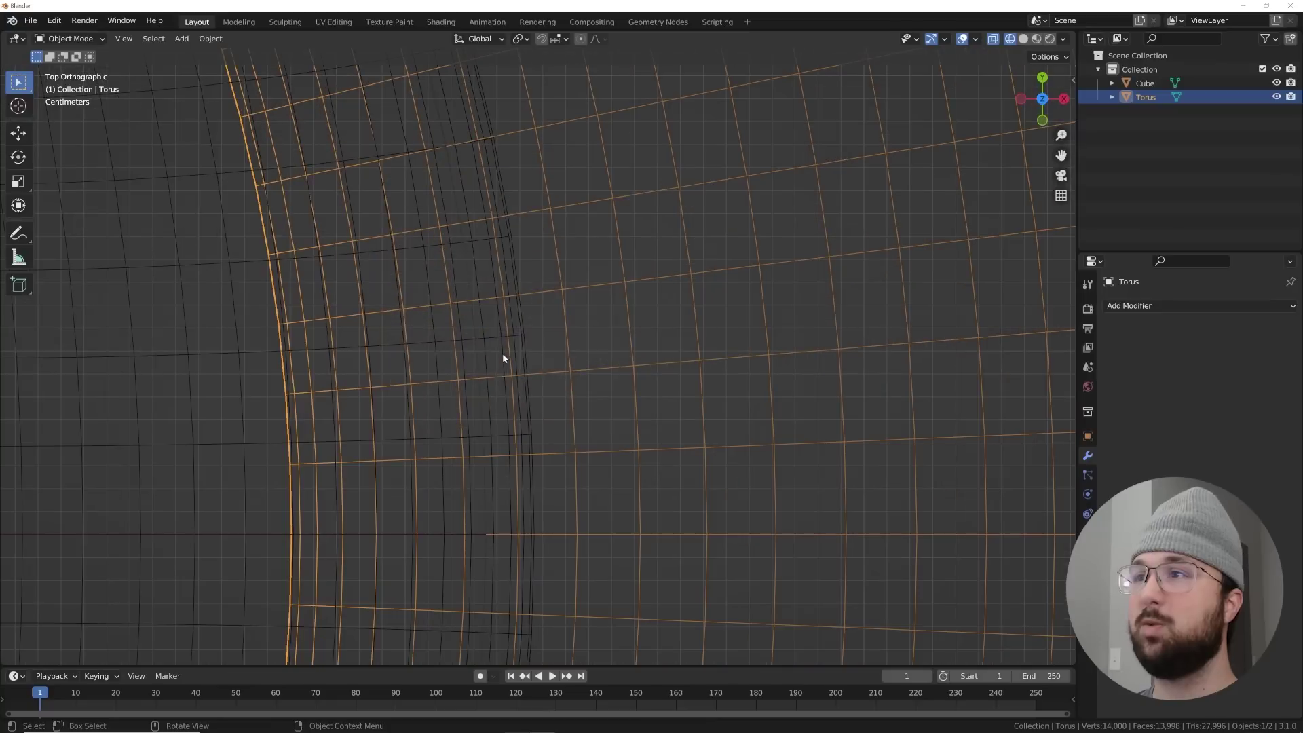
scroll(515, 339, down, 3)
scroll(787, 347, down, 2)
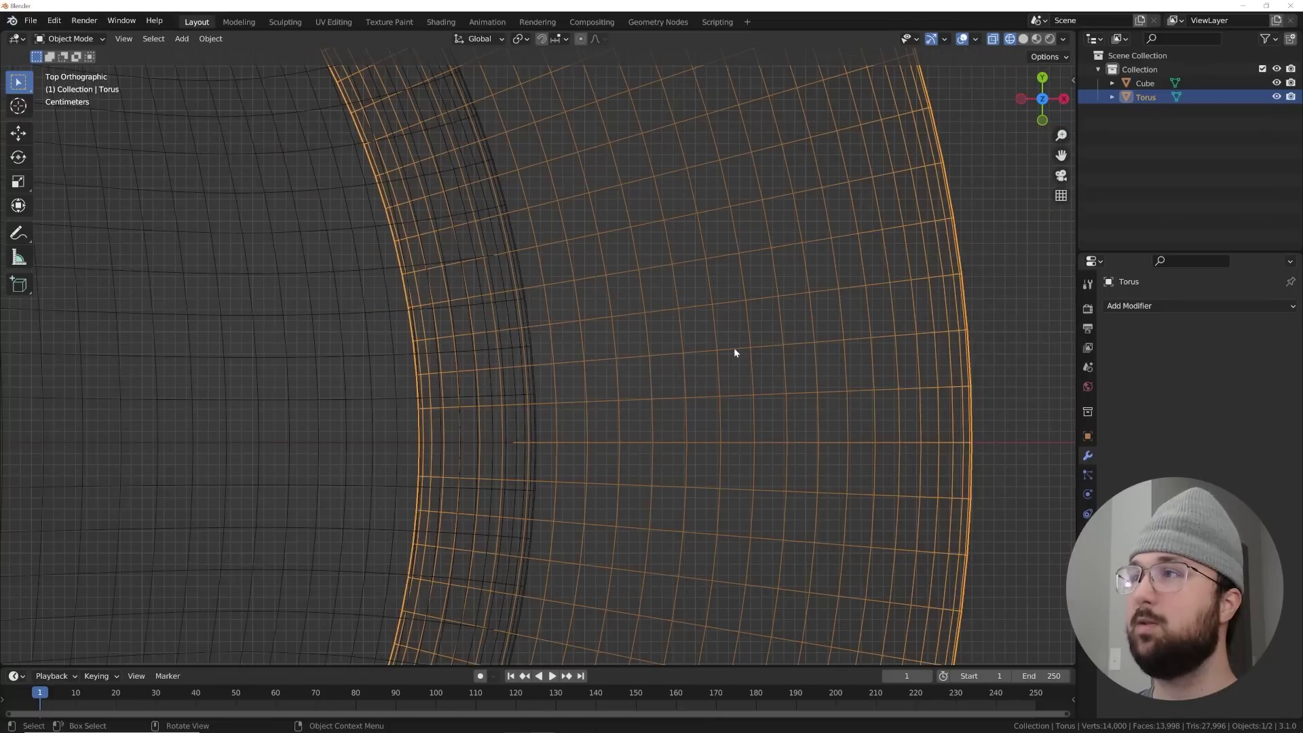
scroll(702, 366, up, 2)
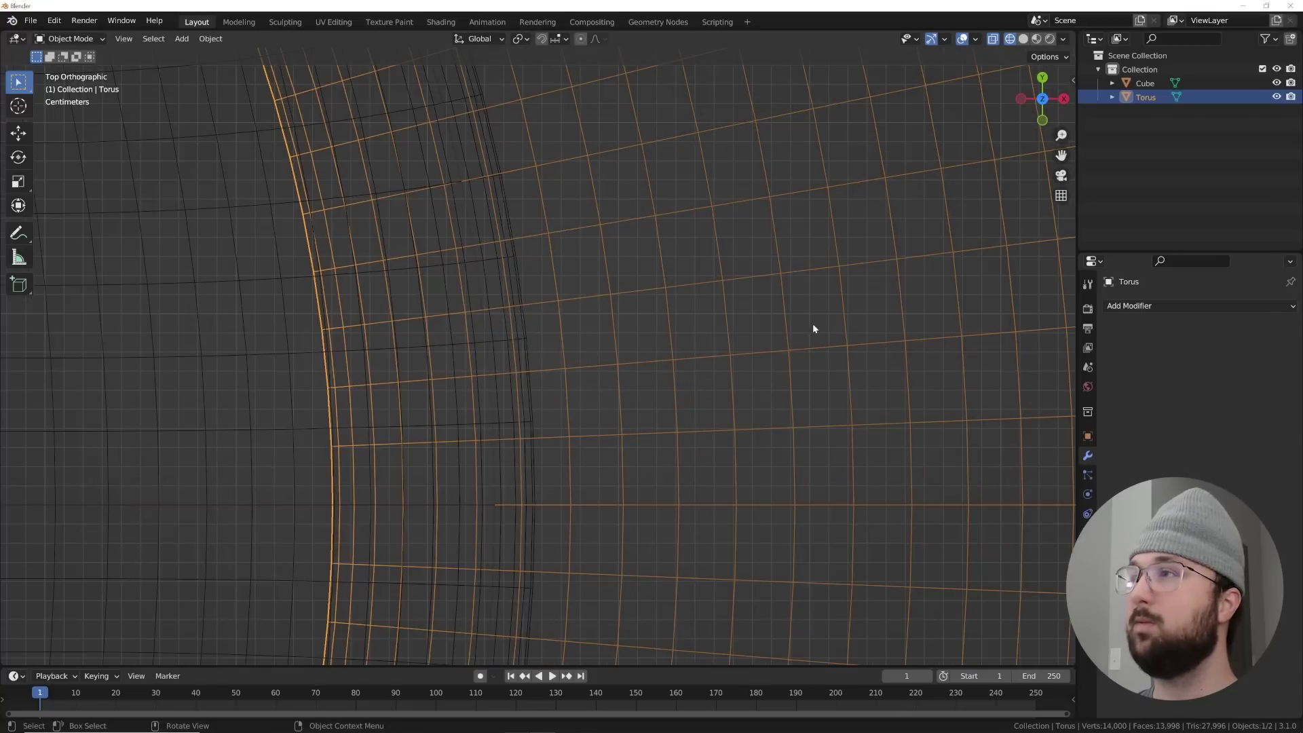
key(s)
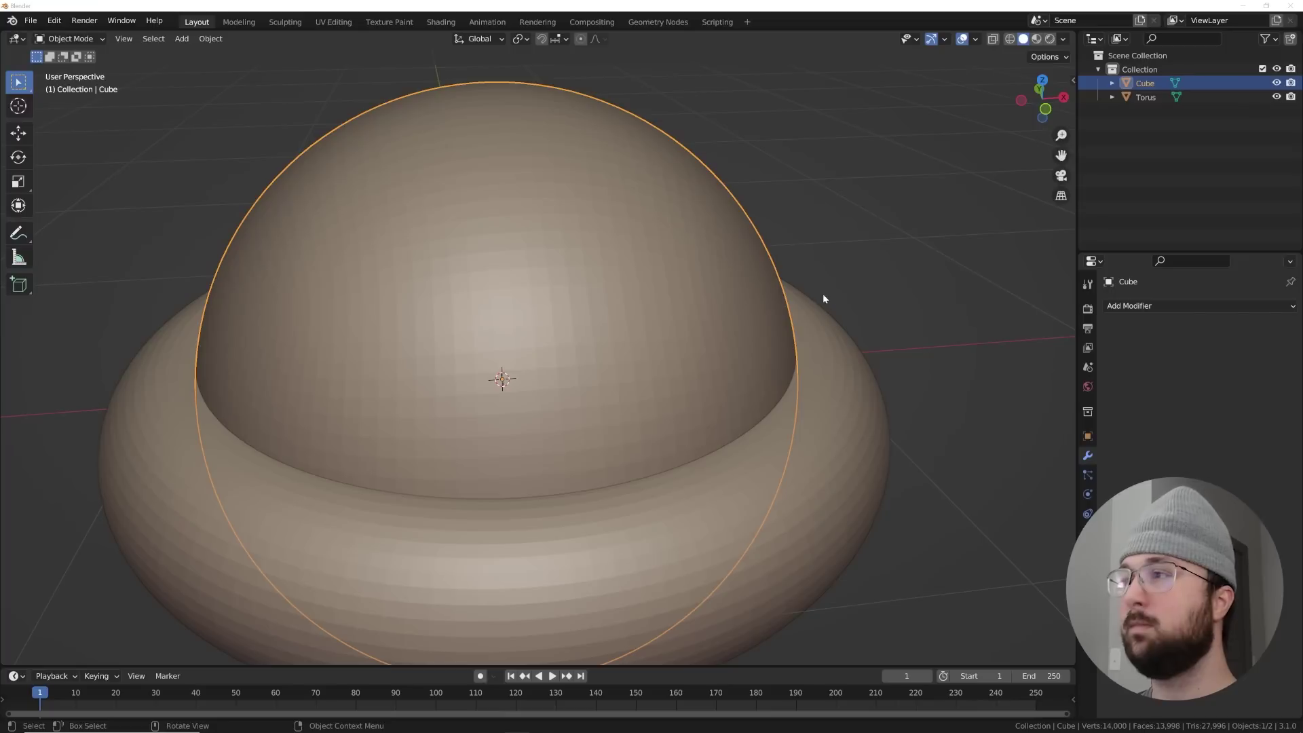
Add a Boolean Difference modifier to the sphere with Torus as its object, and apply it to cut a groove
click(549, 287)
click(564, 270)
click(1123, 306)
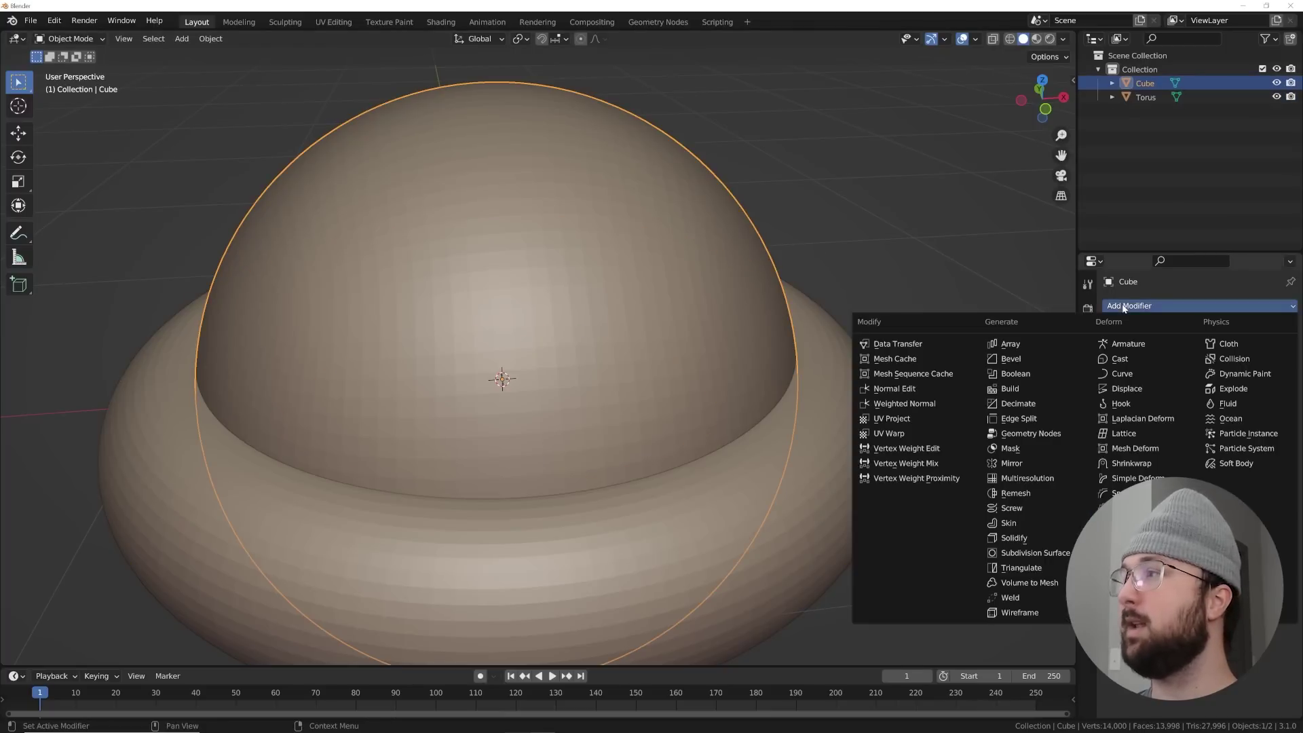
click(1016, 373)
click(1225, 382)
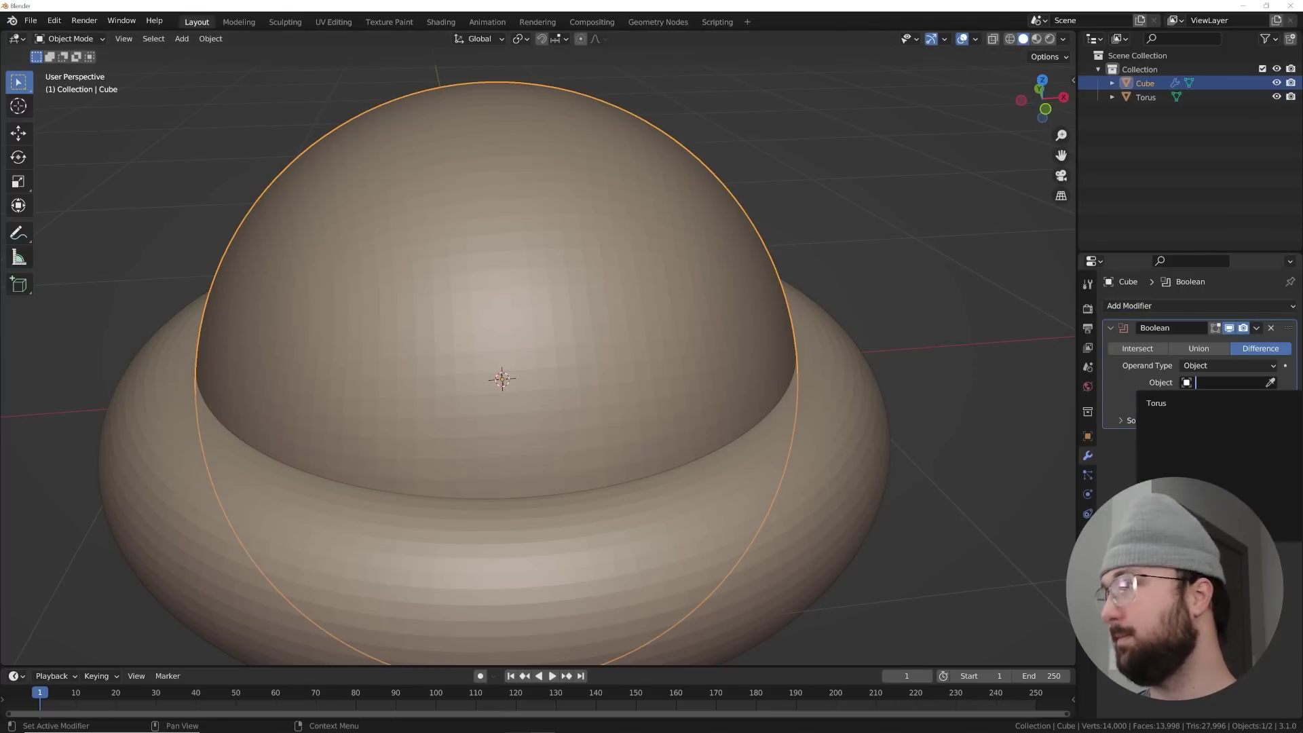
click(1158, 404)
middle_drag(892, 387, 901, 346)
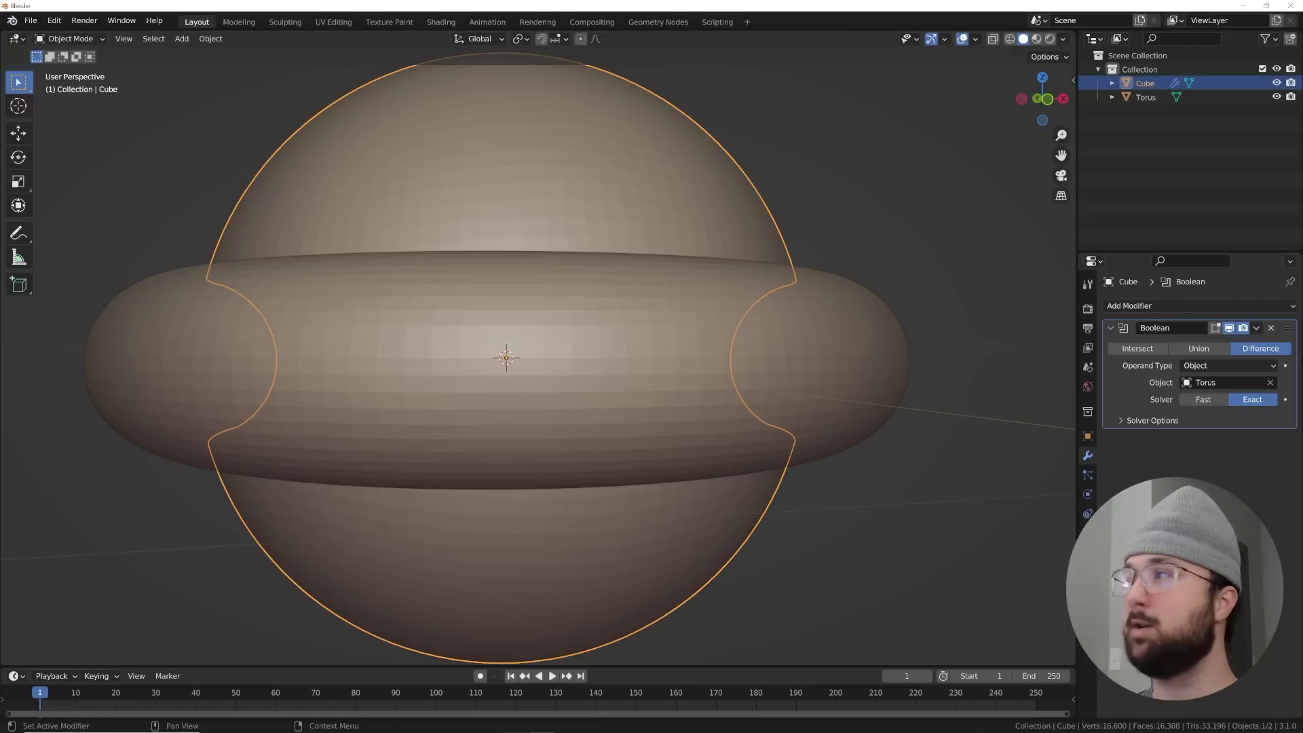
key(ctrl+a)
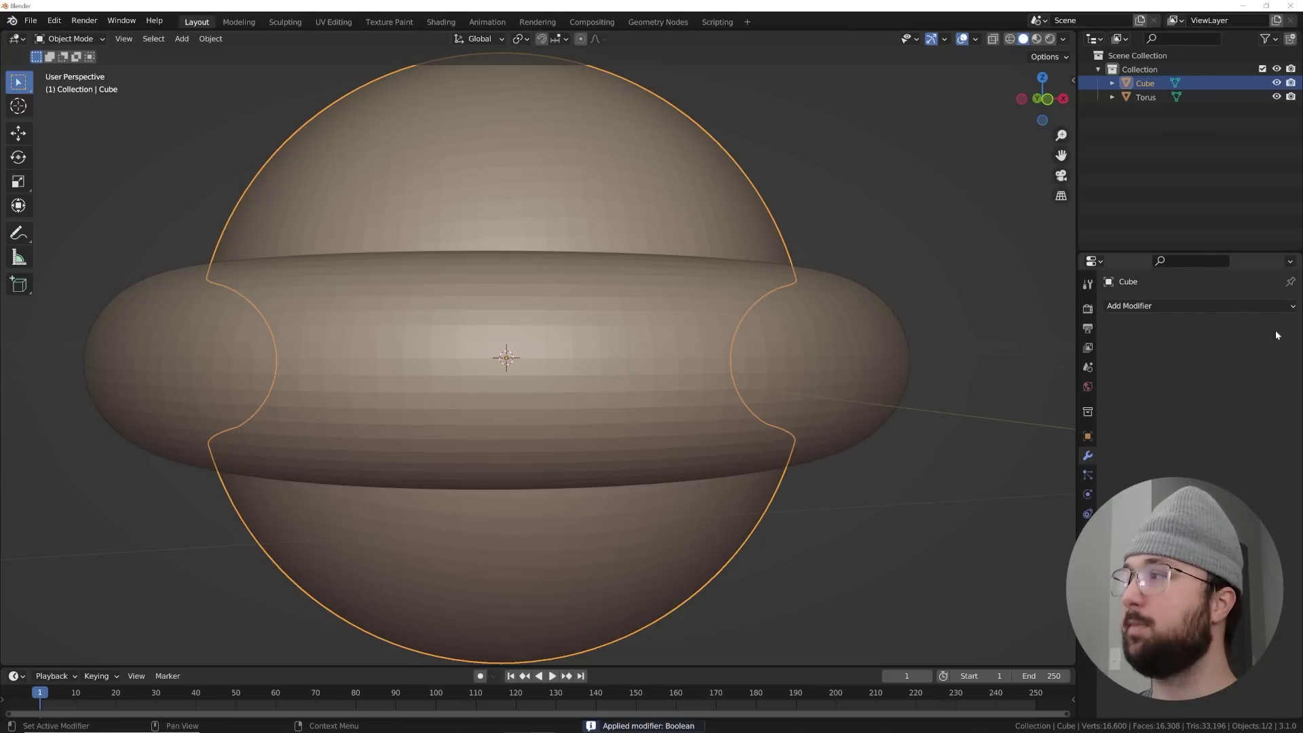
Rotate the torus 90° around the X axis
click(863, 375)
key(r)
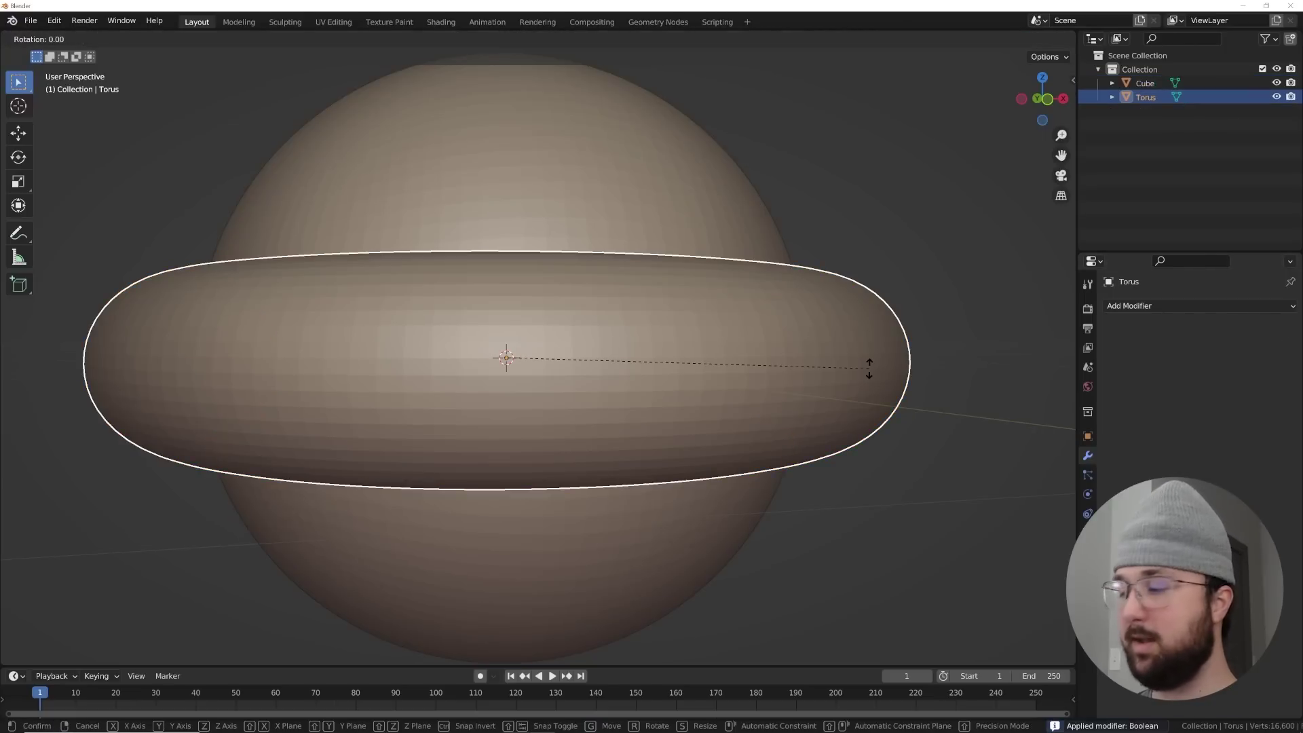
key(x)
key(9)
key(0)
key(Return)
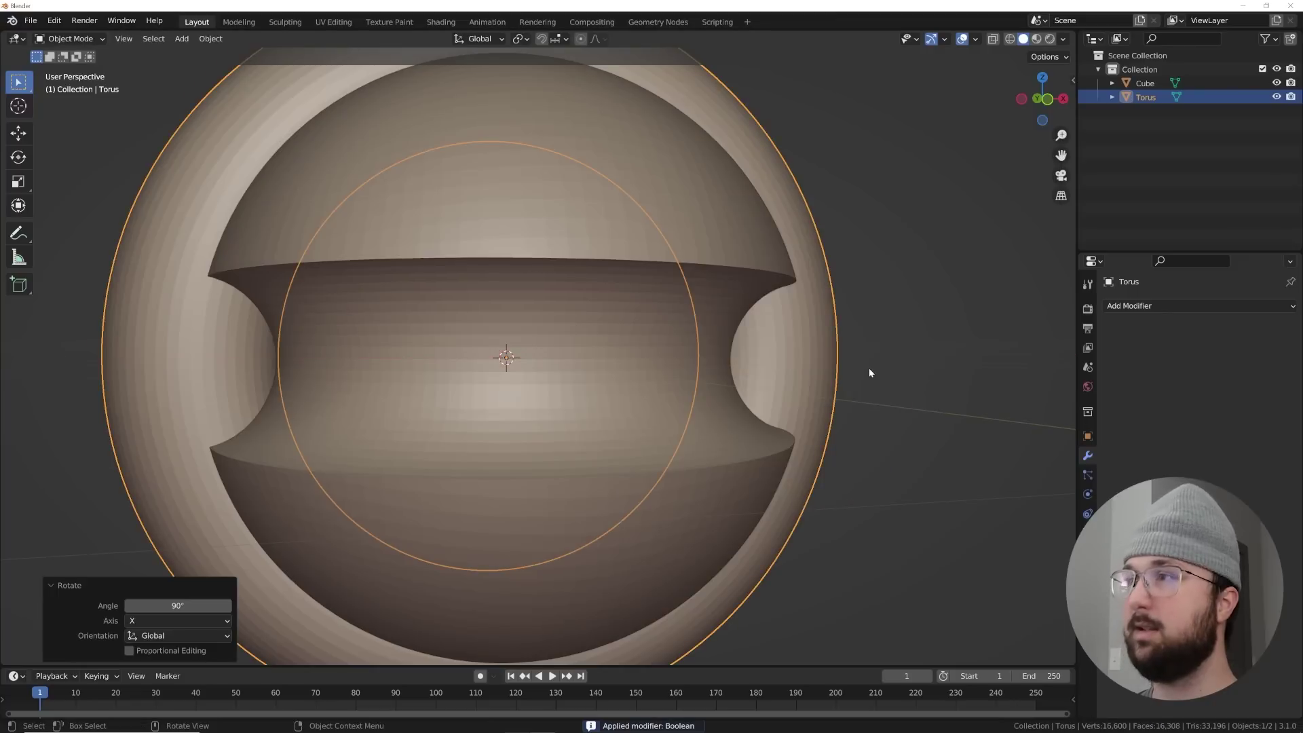
Add another Boolean Difference modifier to the grooved sphere, using the rotated torus as its object
click(667, 233)
click(1159, 307)
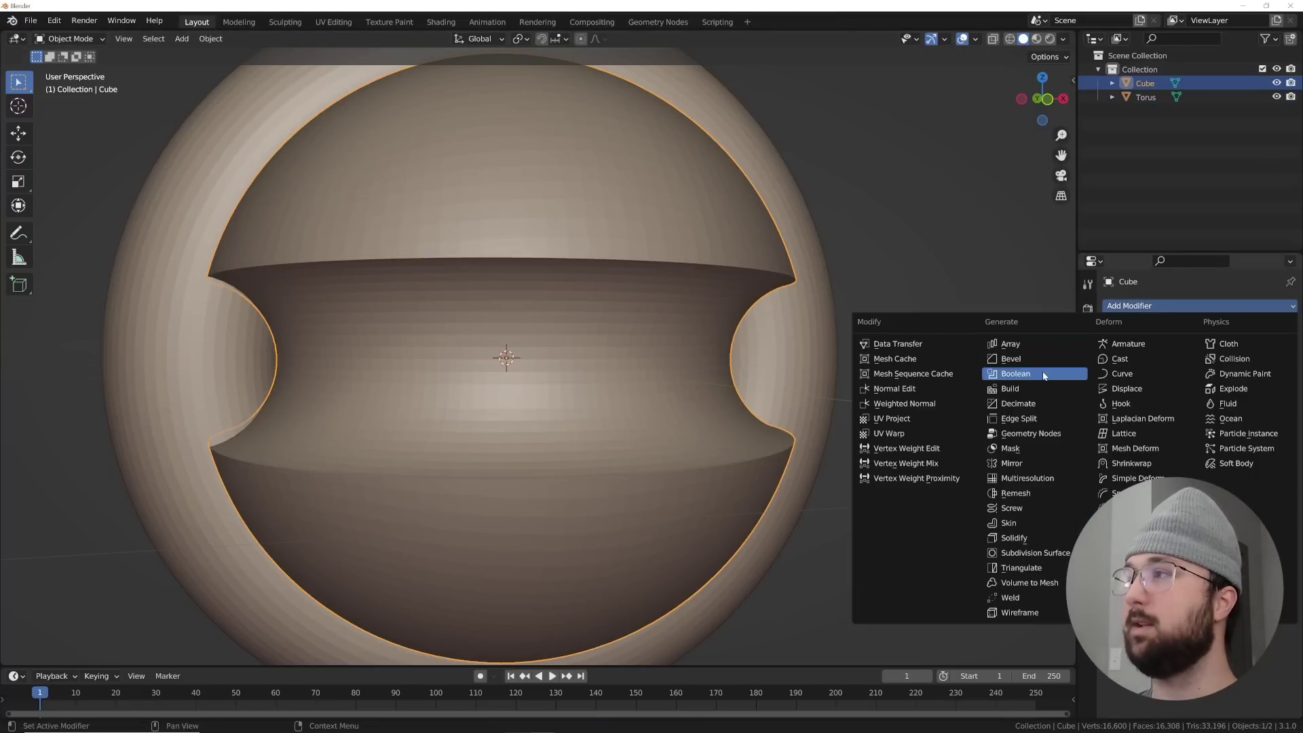
click(994, 373)
click(1206, 387)
click(1180, 404)
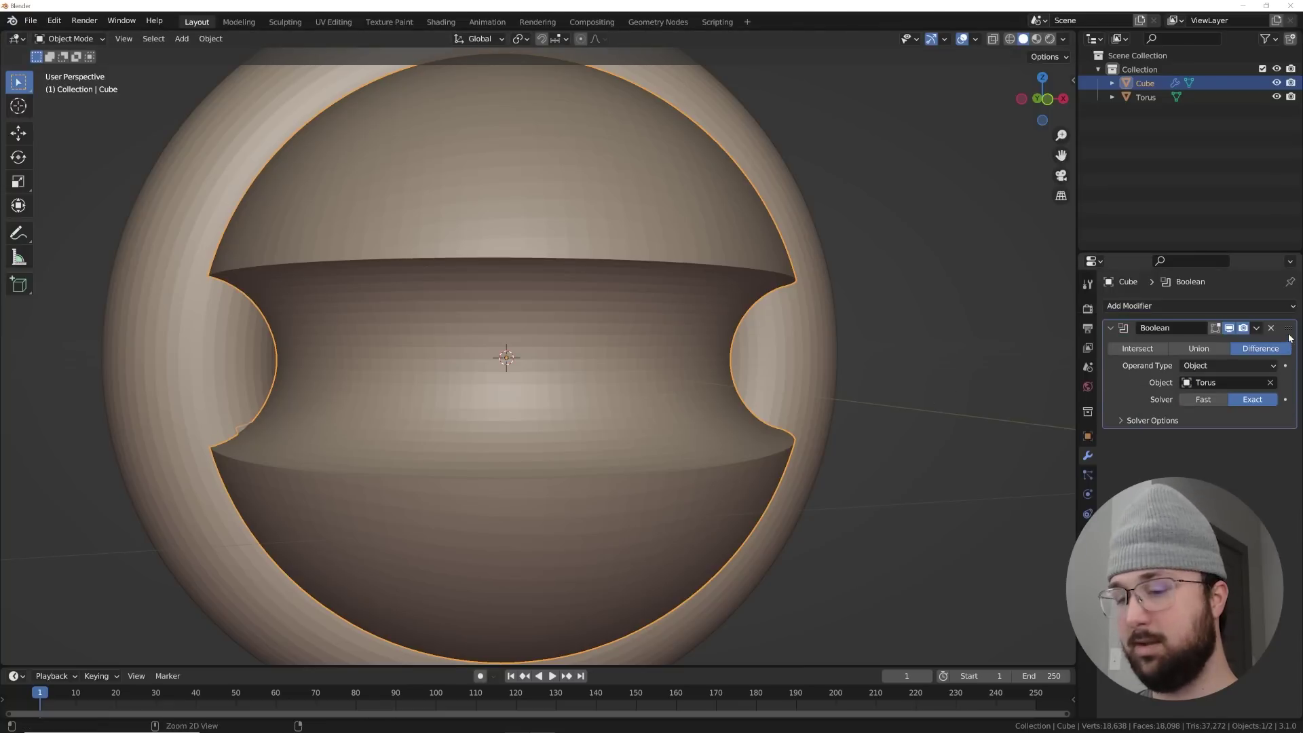
Apply the second Boolean modifier to the sphere and delete the torus cutter
key(ctrl+a)
click(796, 366)
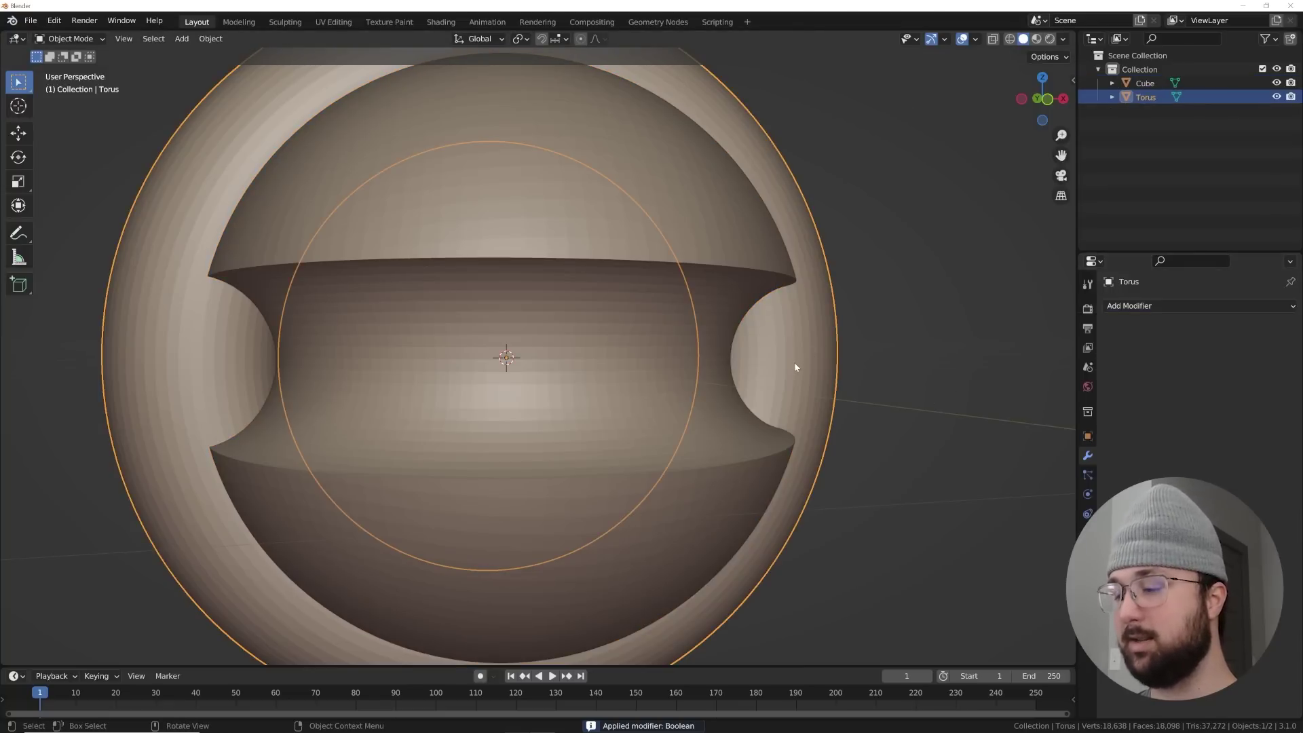
key(Delete)
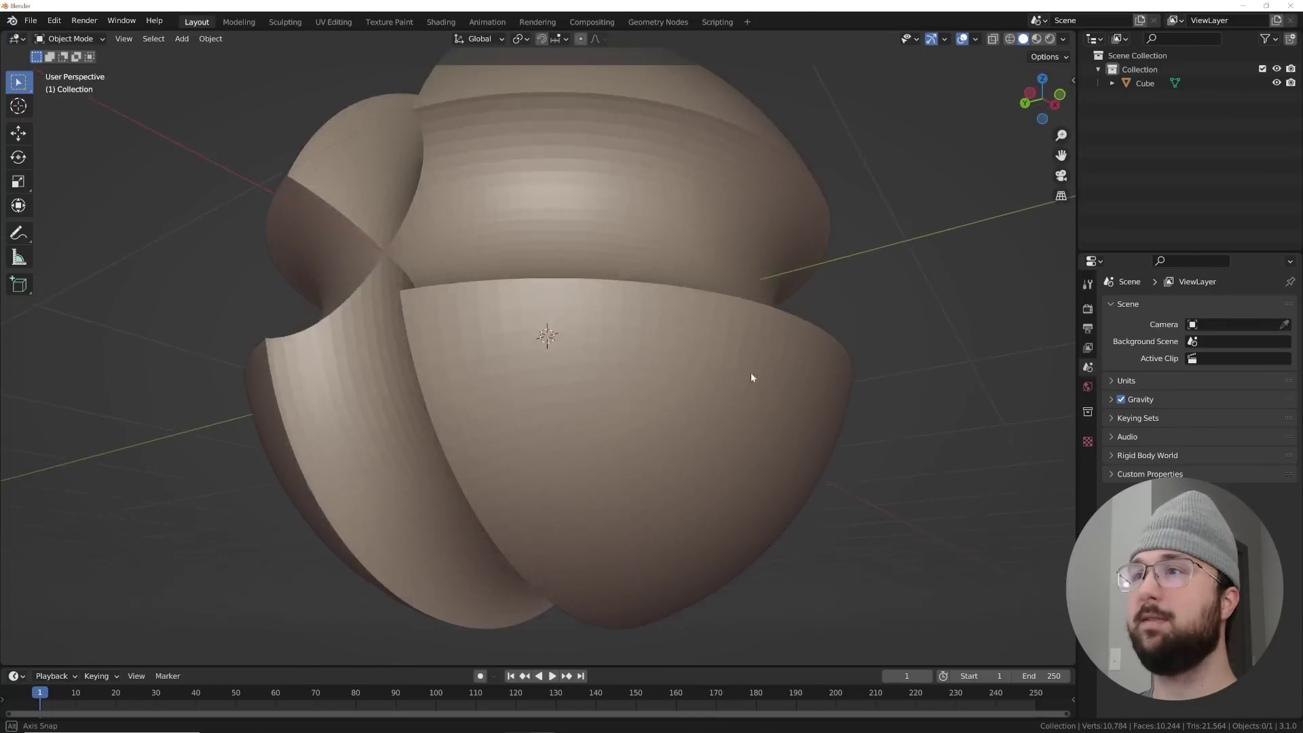
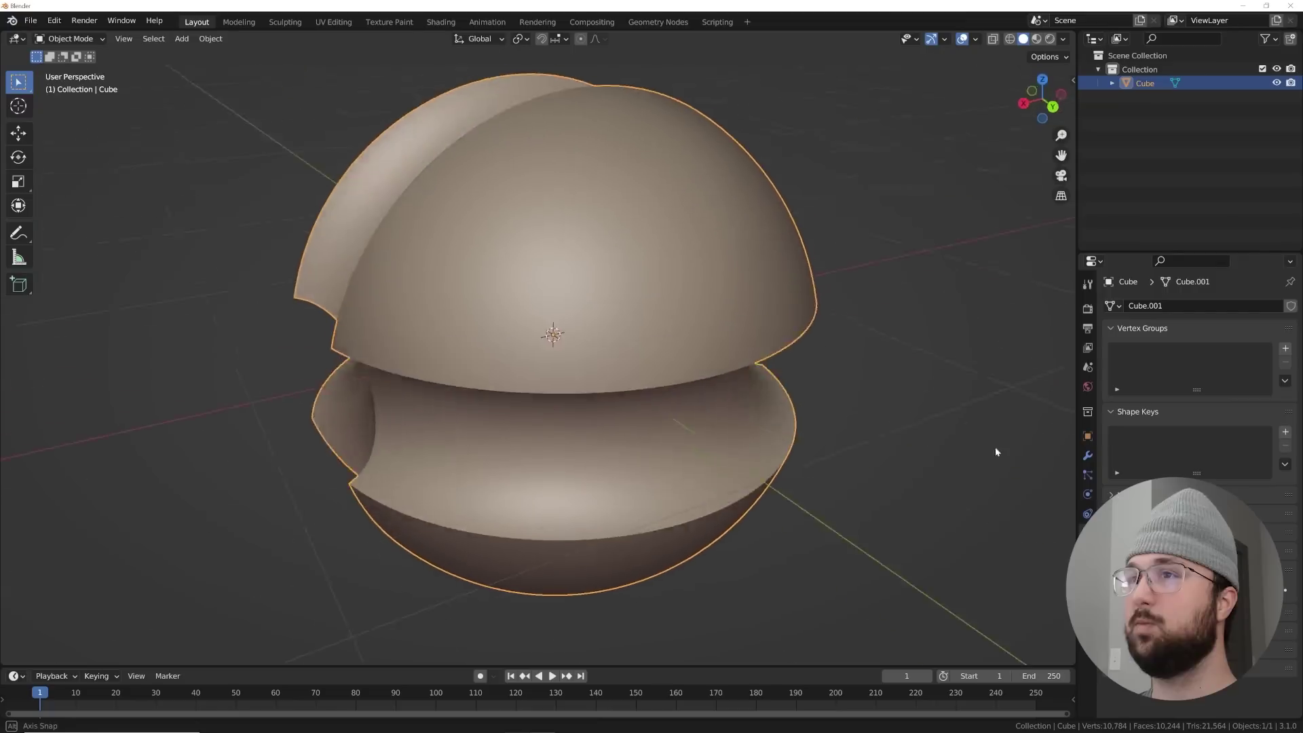
click(1088, 455)
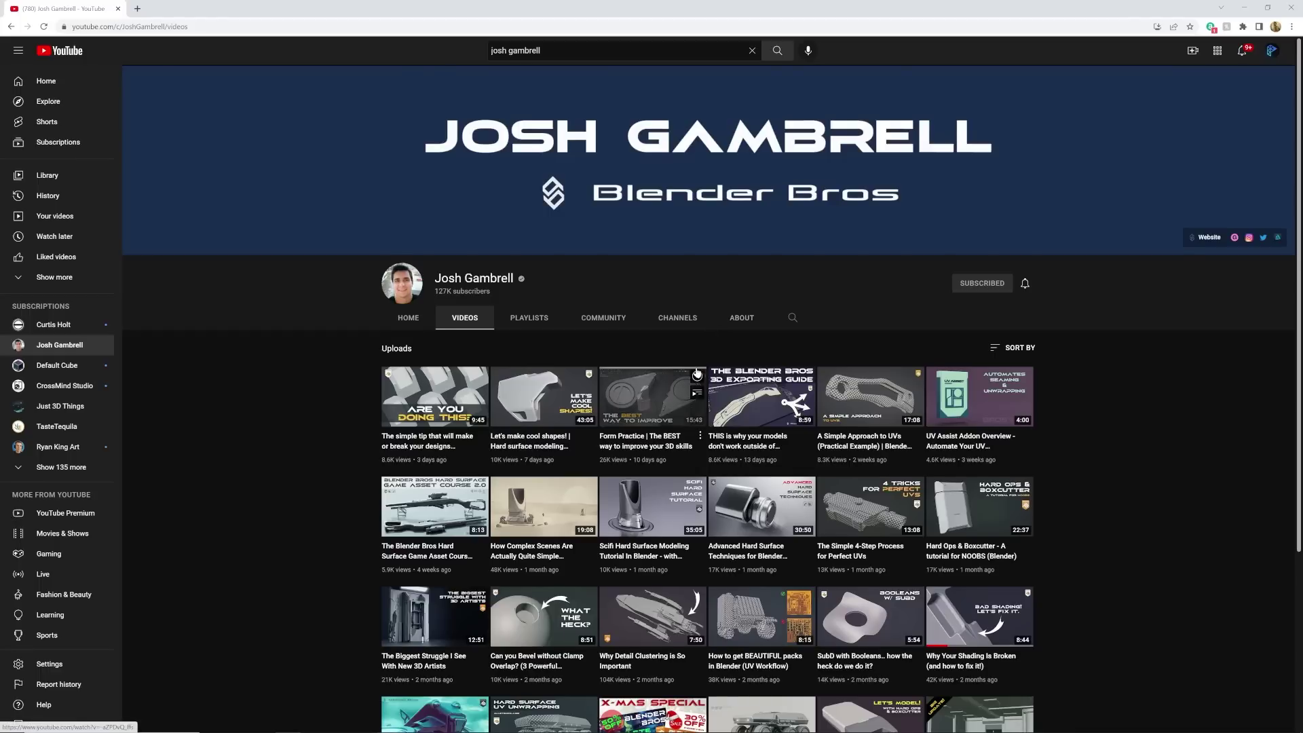
Switch to the browser and look through the uploaded videos on the Blender Bros YouTube channel
scroll(699, 394, down, 5)
scroll(699, 394, down, 7)
scroll(700, 392, down, 6)
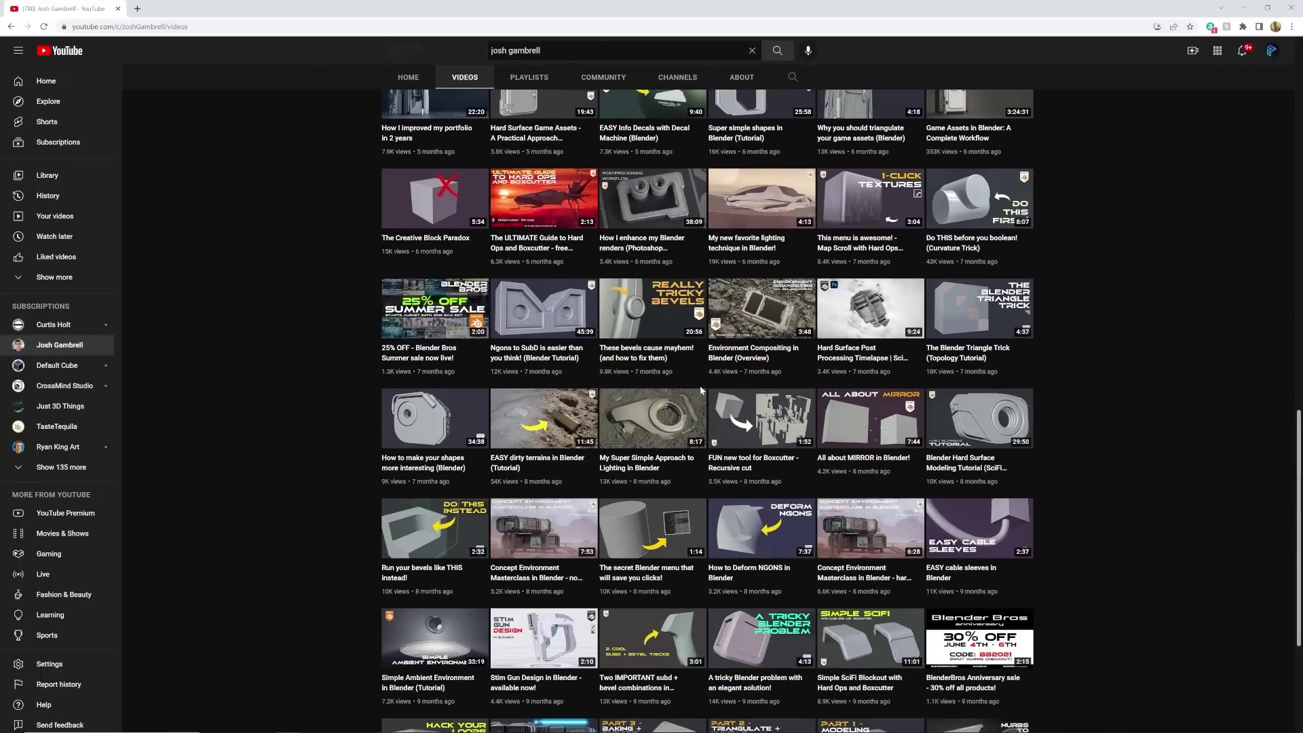
scroll(1086, 448, up, 20)
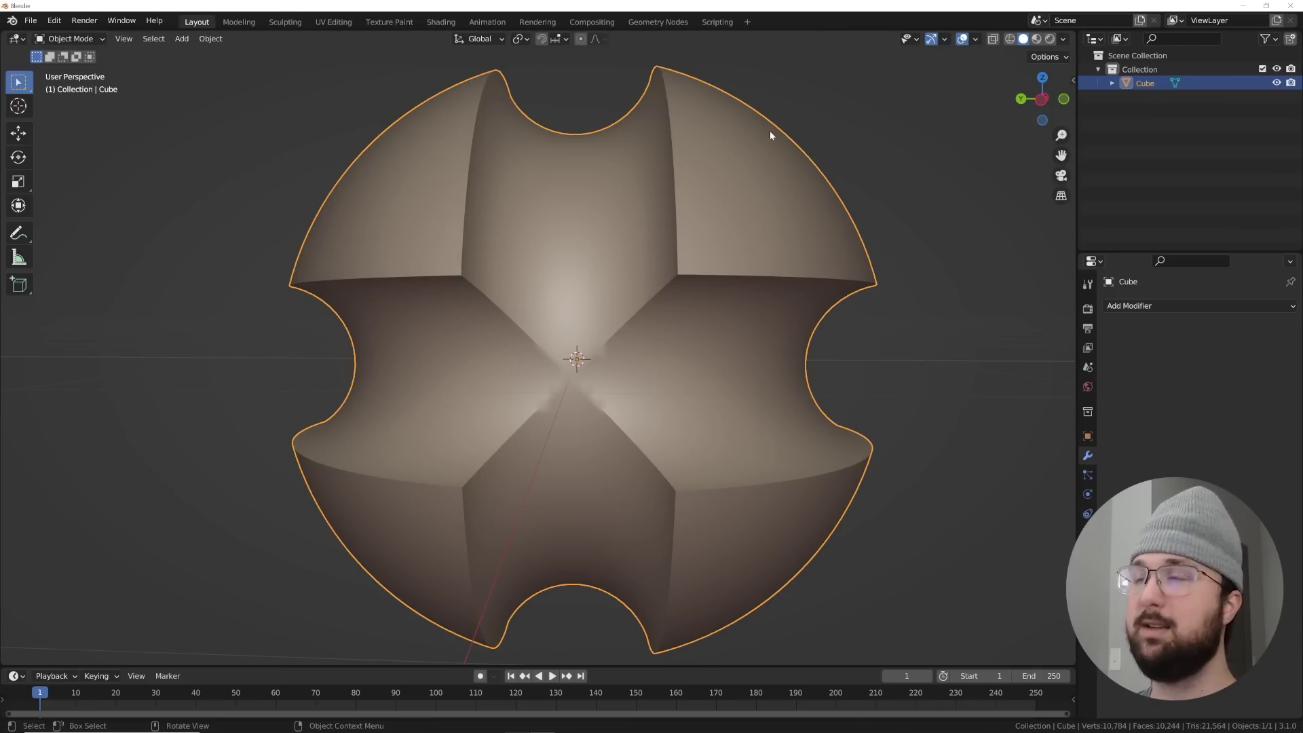
Open the Shading workspace, frame the grooved sphere, and merge away the file browser and image editor areas
click(443, 22)
drag(202, 414, 102, 238)
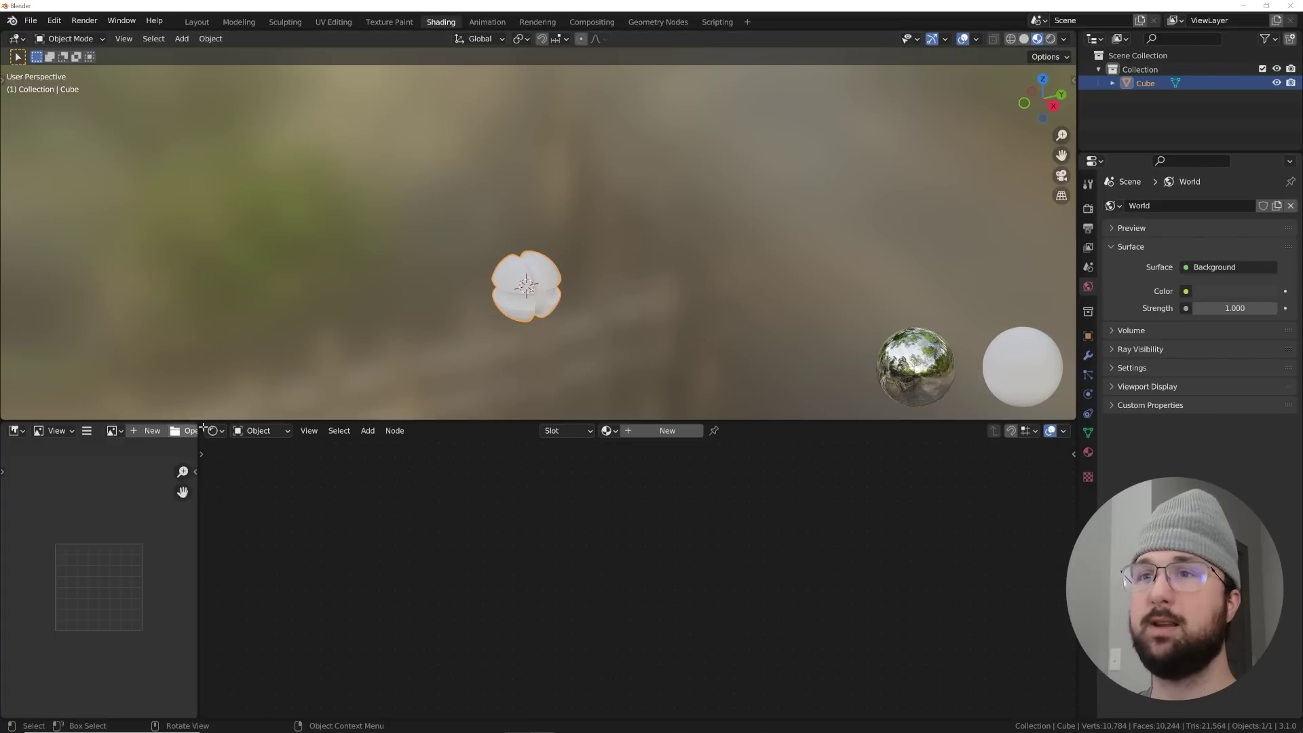
key(KP_Decimal)
scroll(442, 288, up, 4)
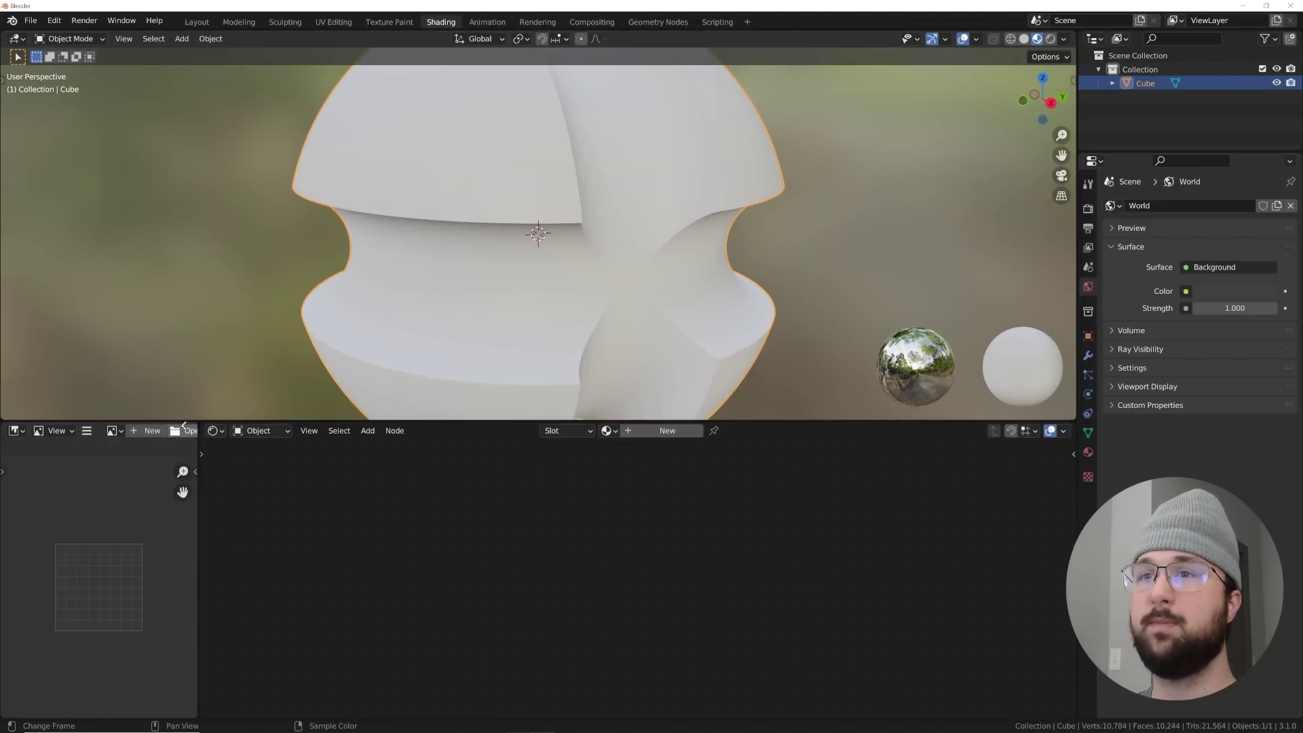
drag(184, 426, 720, 239)
Display the viewport in Rendered shading, using the preview HDRI in place of the scene world to light the sphere
click(1054, 40)
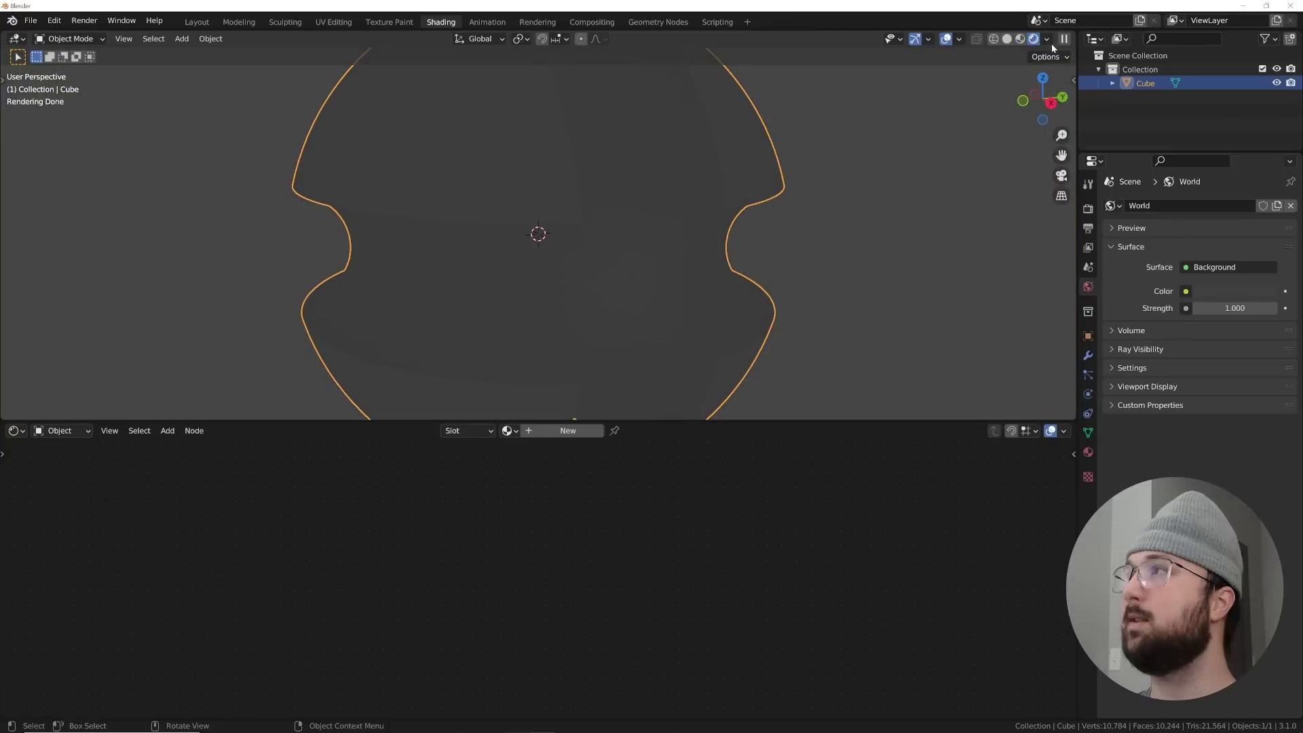
click(1050, 41)
click(967, 120)
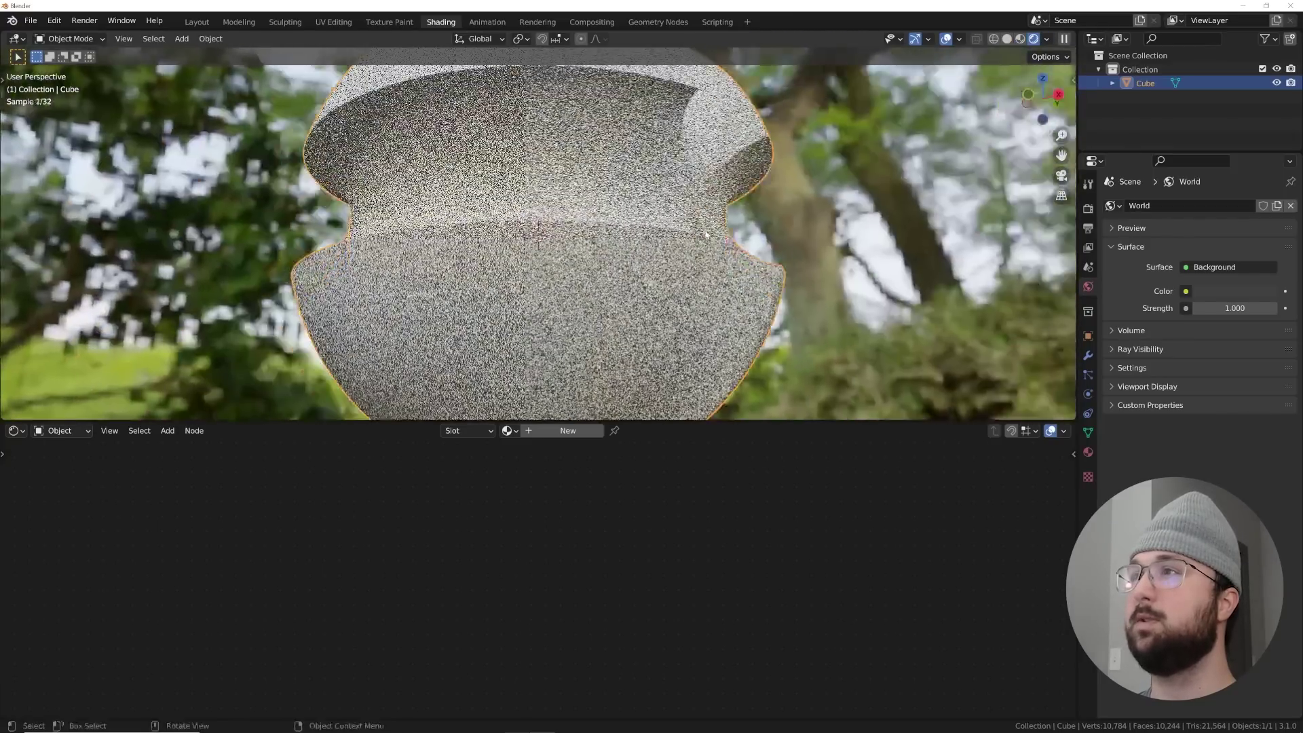
middle_drag(706, 234, 781, 258)
scroll(787, 261, down, 3)
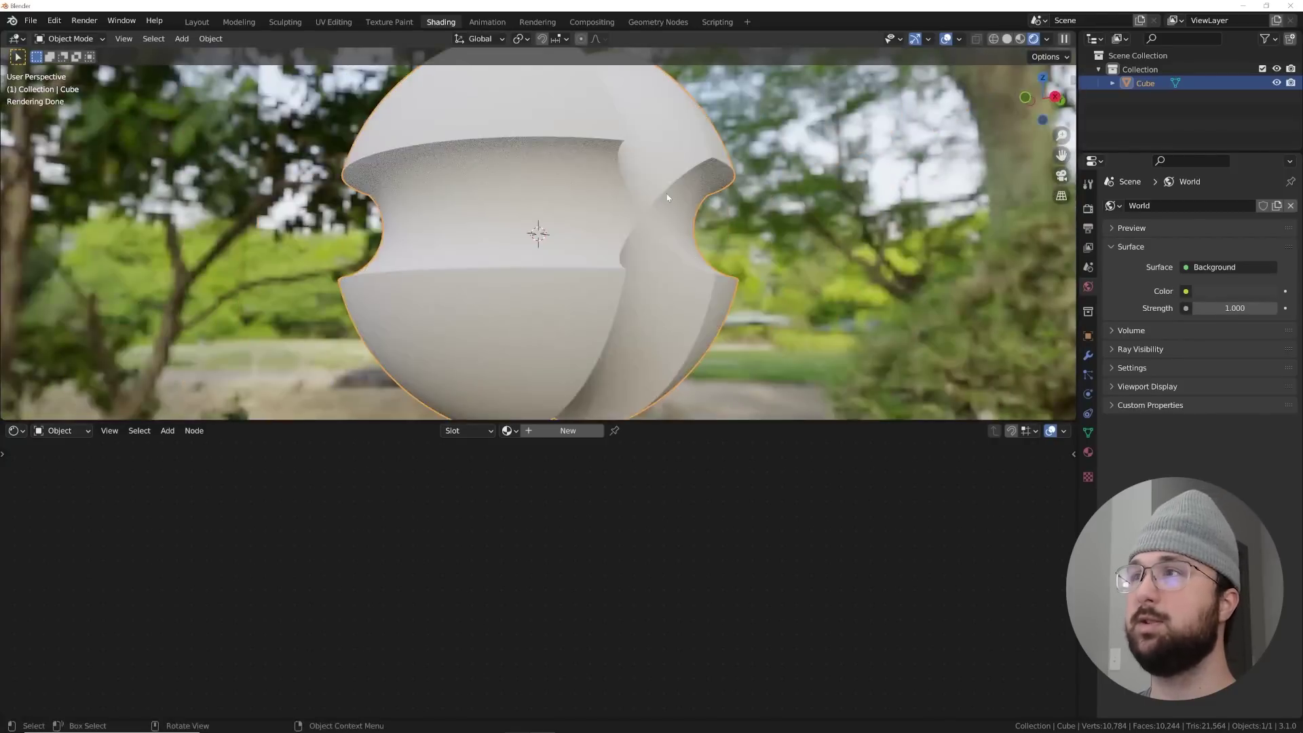
middle_drag(667, 198, 625, 291)
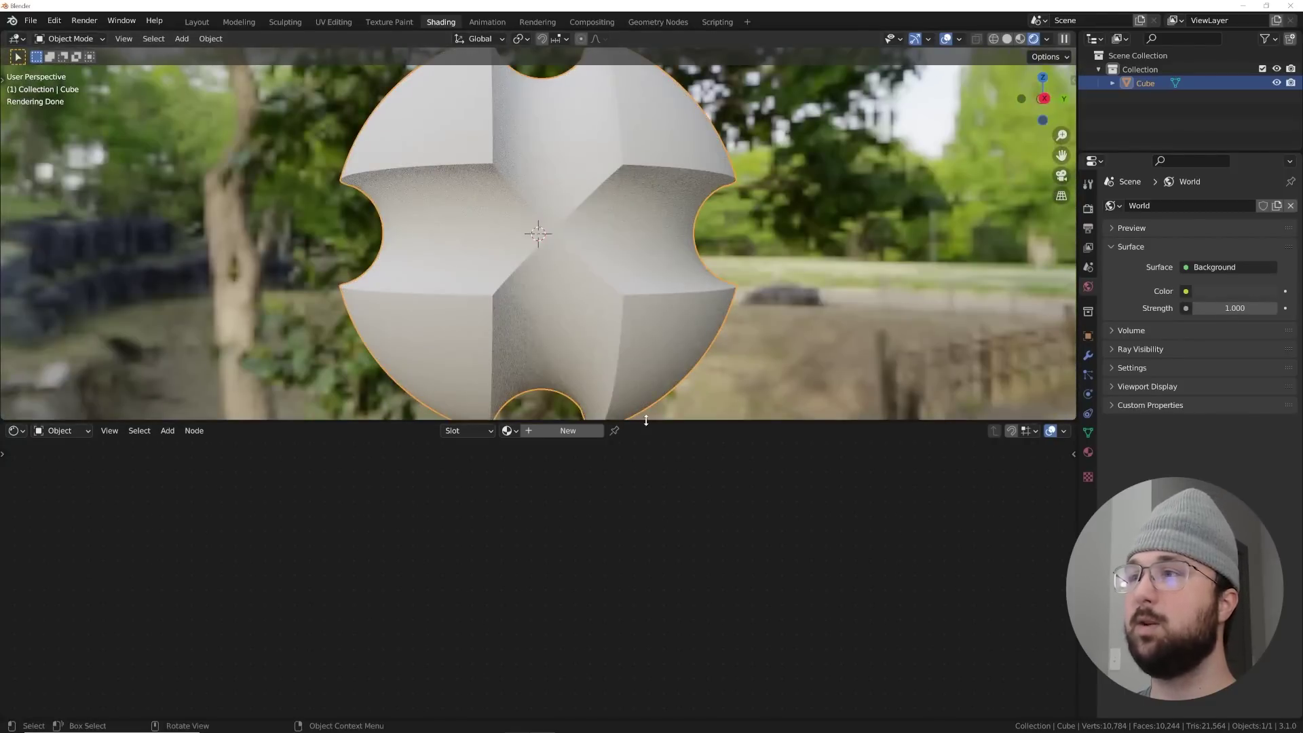
Create a new material for the grooved sphere and set its Base Color to black
click(555, 431)
click(576, 463)
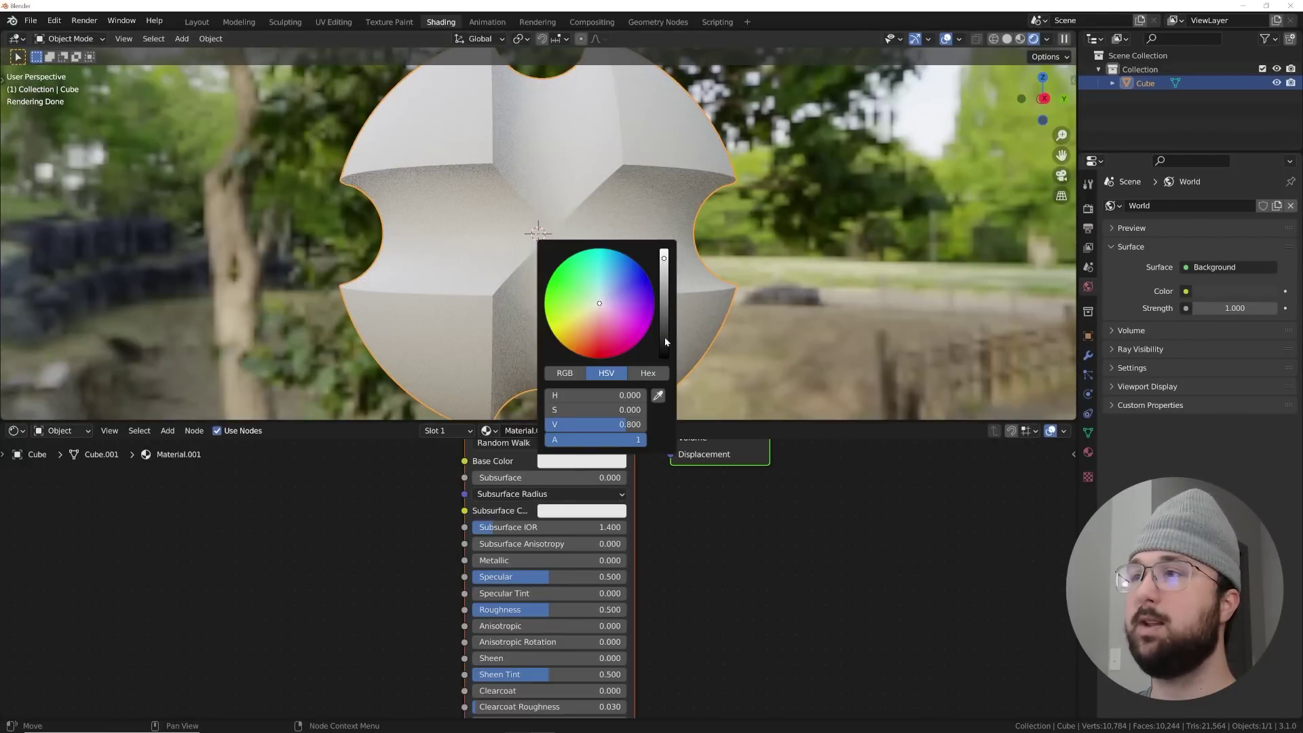
drag(664, 337, 664, 378)
middle_drag(568, 120, 601, 215)
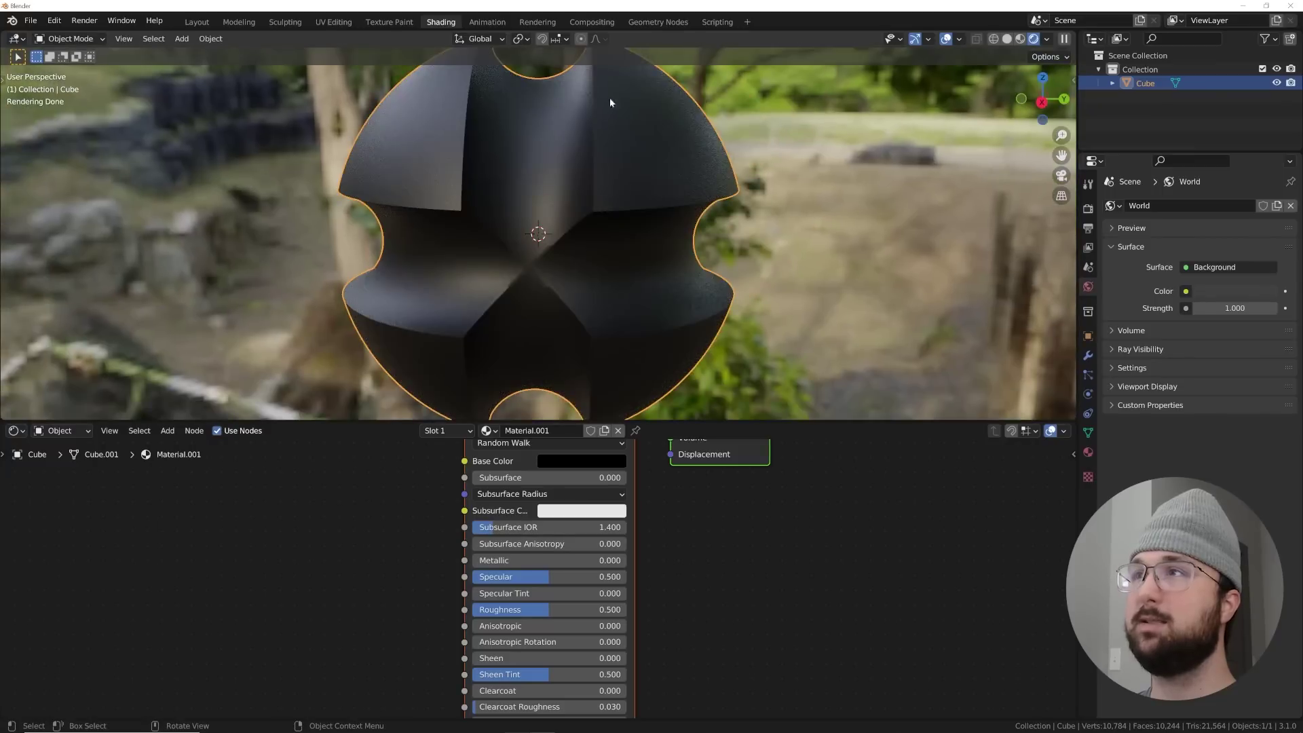
scroll(515, 585, up, 2)
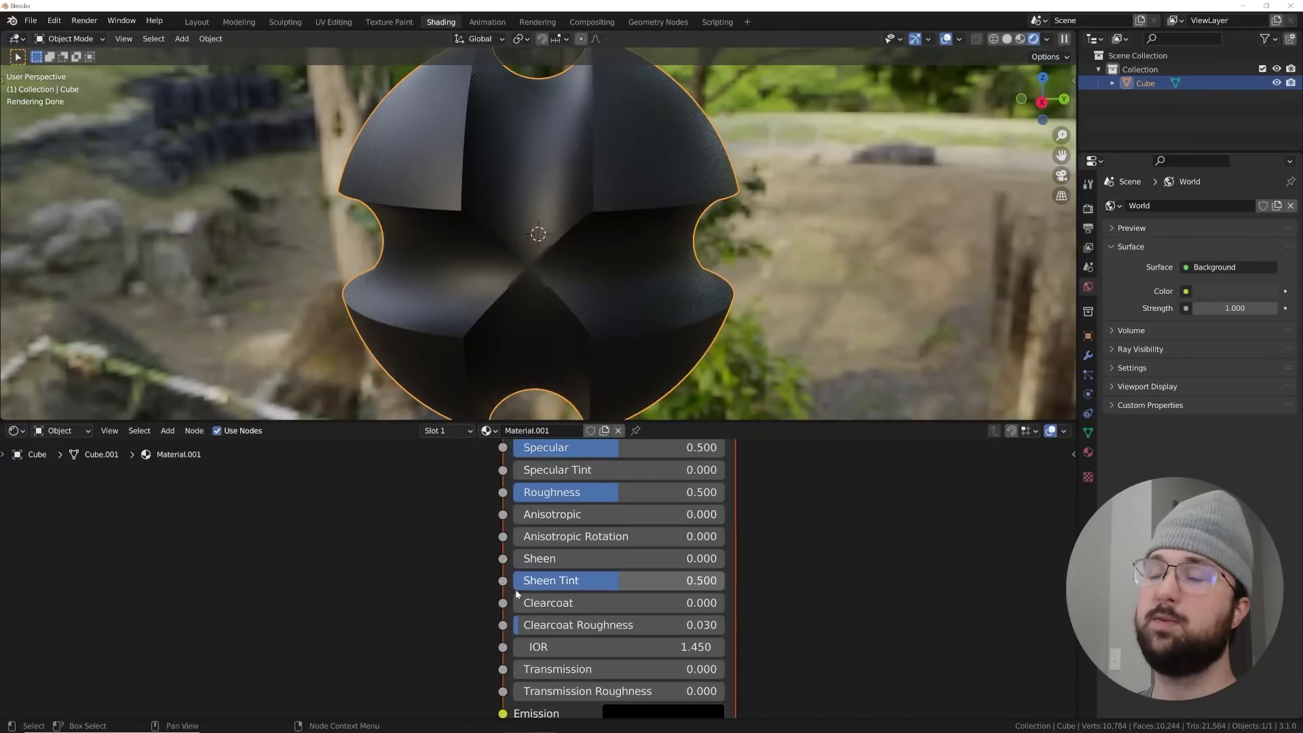
Add a Bevel node beside the Principled BSDF with 8 samples and a radius of 0.02
scroll(515, 585, down, 3)
key(shift+a)
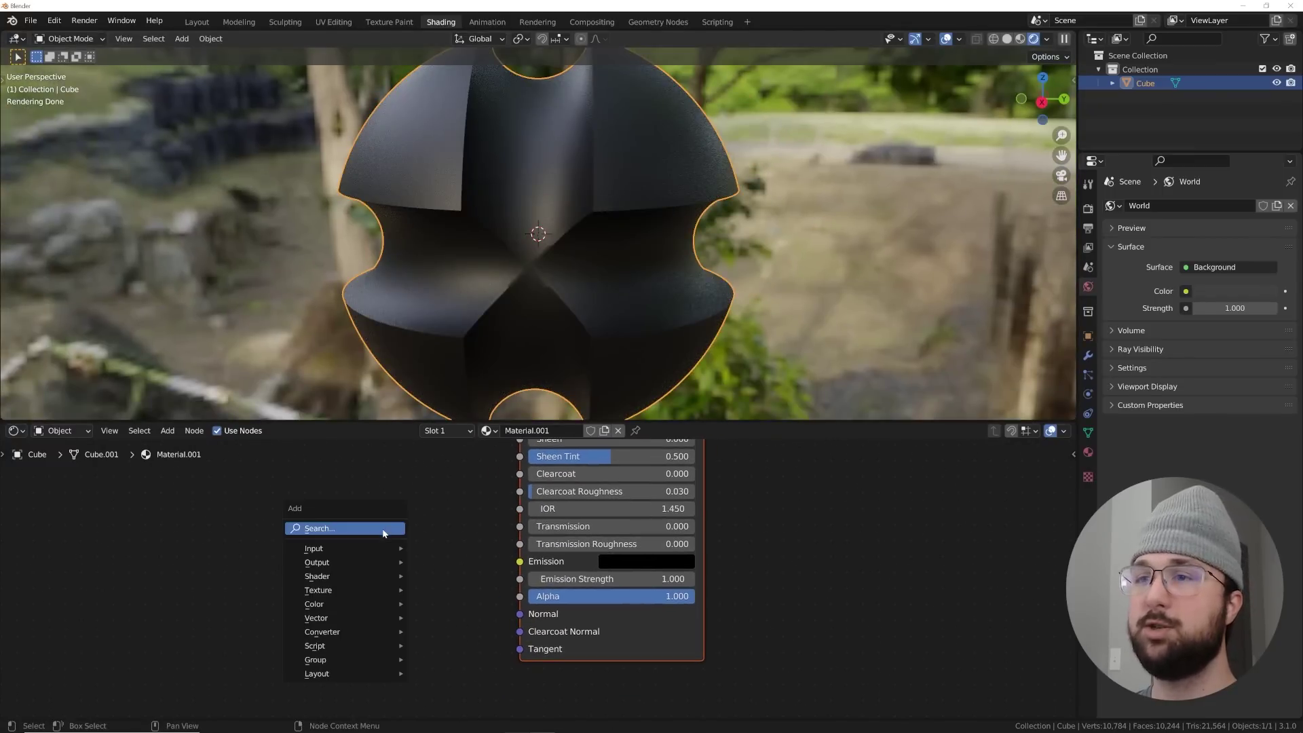
click(344, 528)
text(bev)
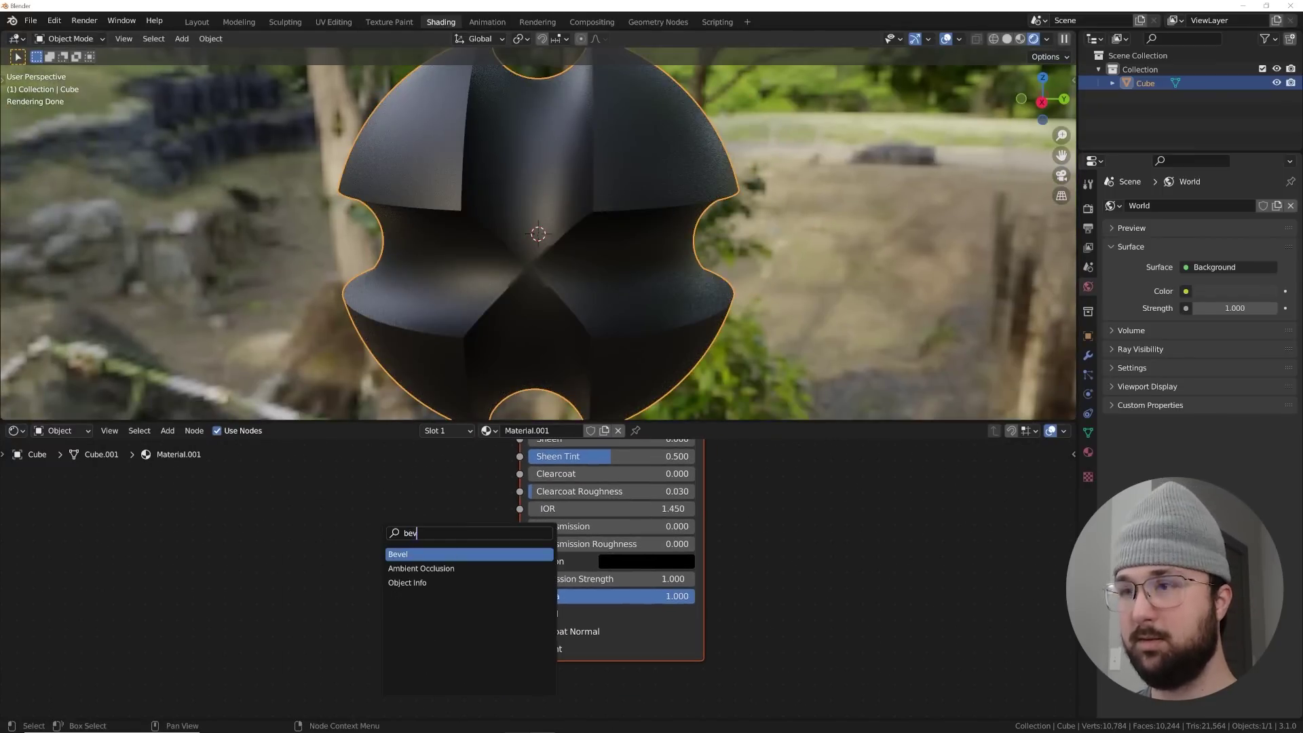
key(Return)
click(328, 592)
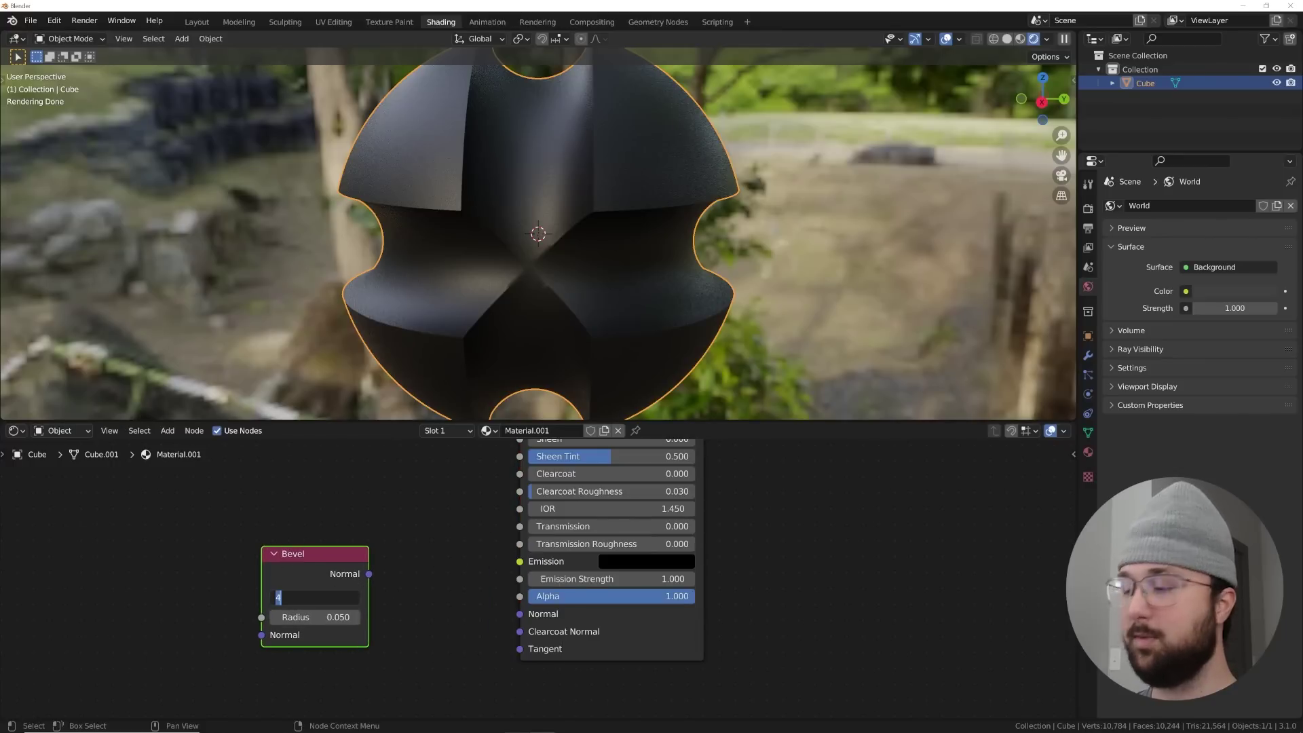
key(Tab)
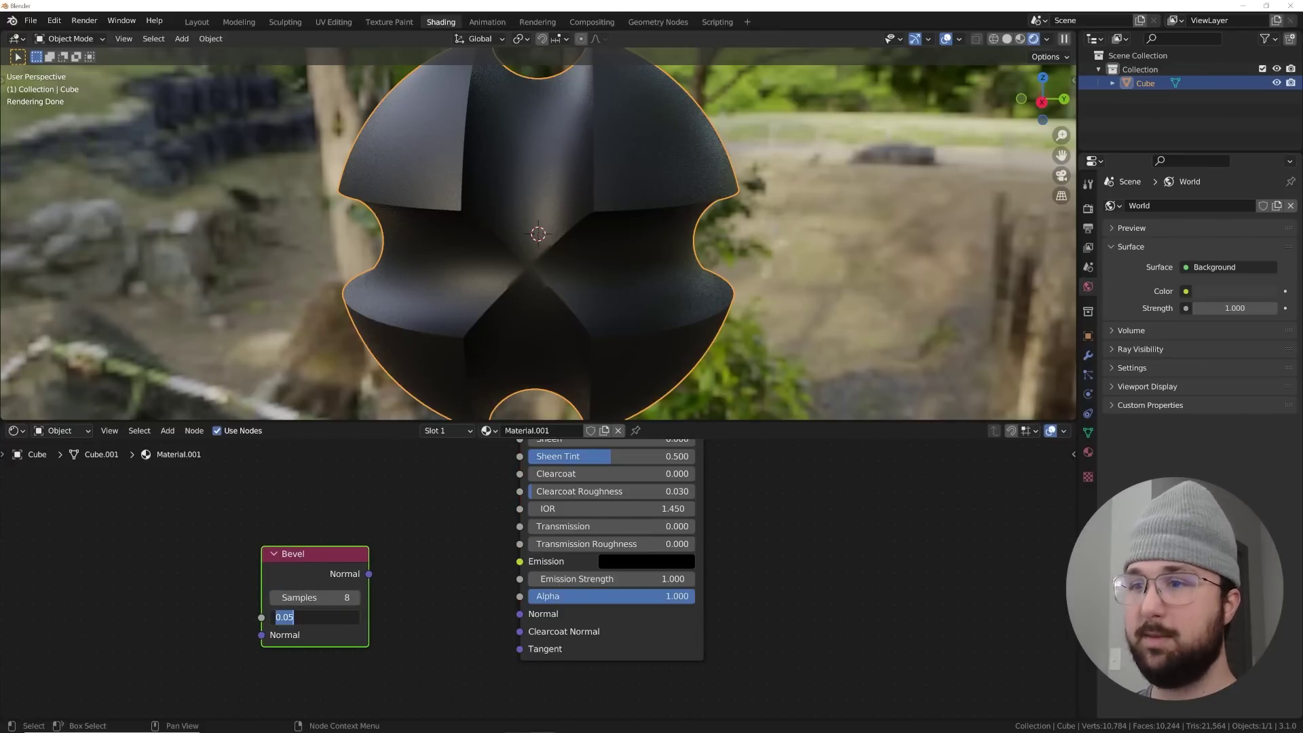
text(0.02)
key(Return)
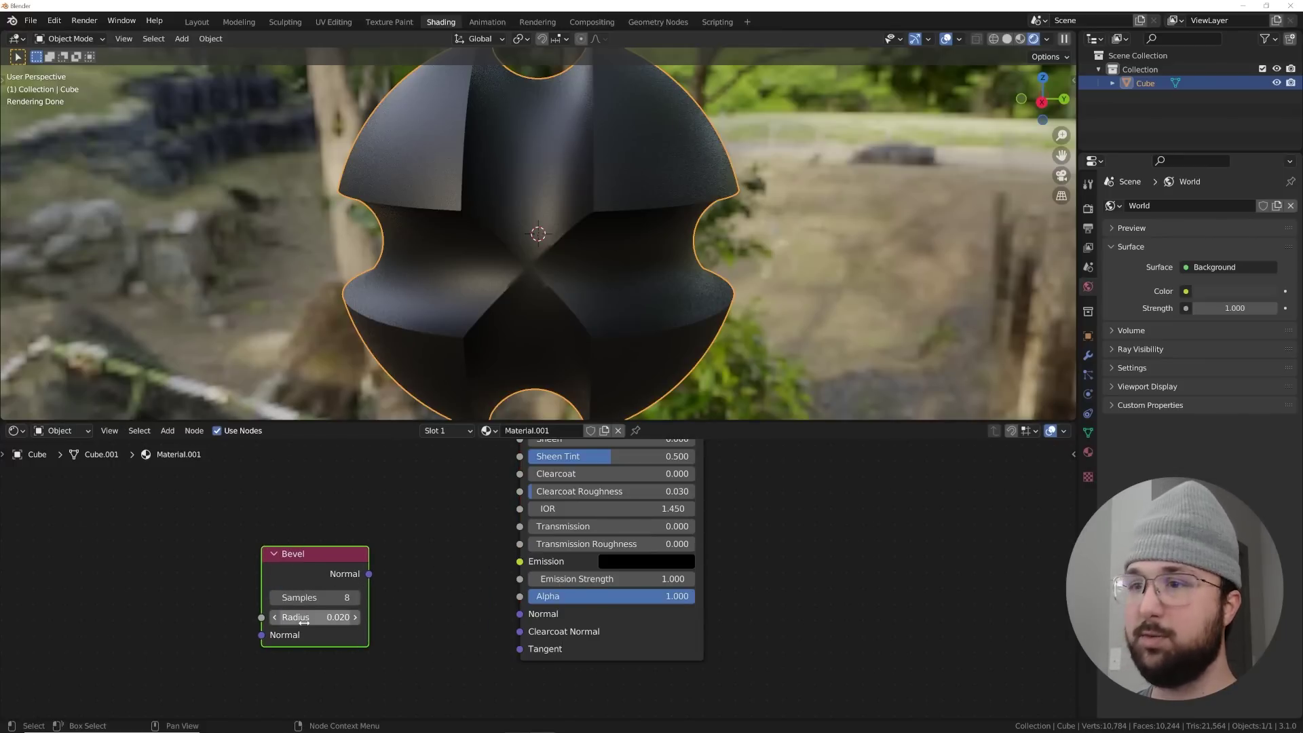
Connect the Bevel node's Normal output to the Principled BSDF's Normal input and inspect the softened groove edges
scroll(604, 235, up, 3)
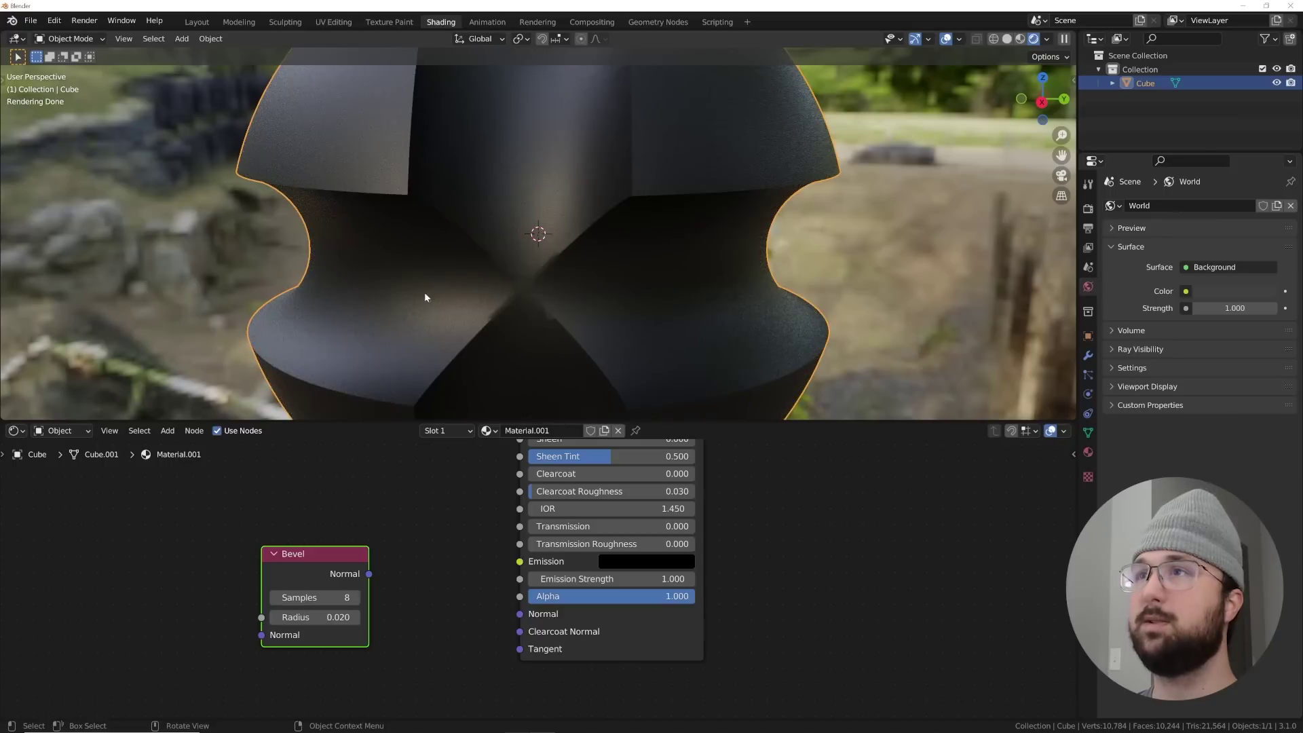
drag(371, 572, 516, 610)
scroll(638, 232, down, 3)
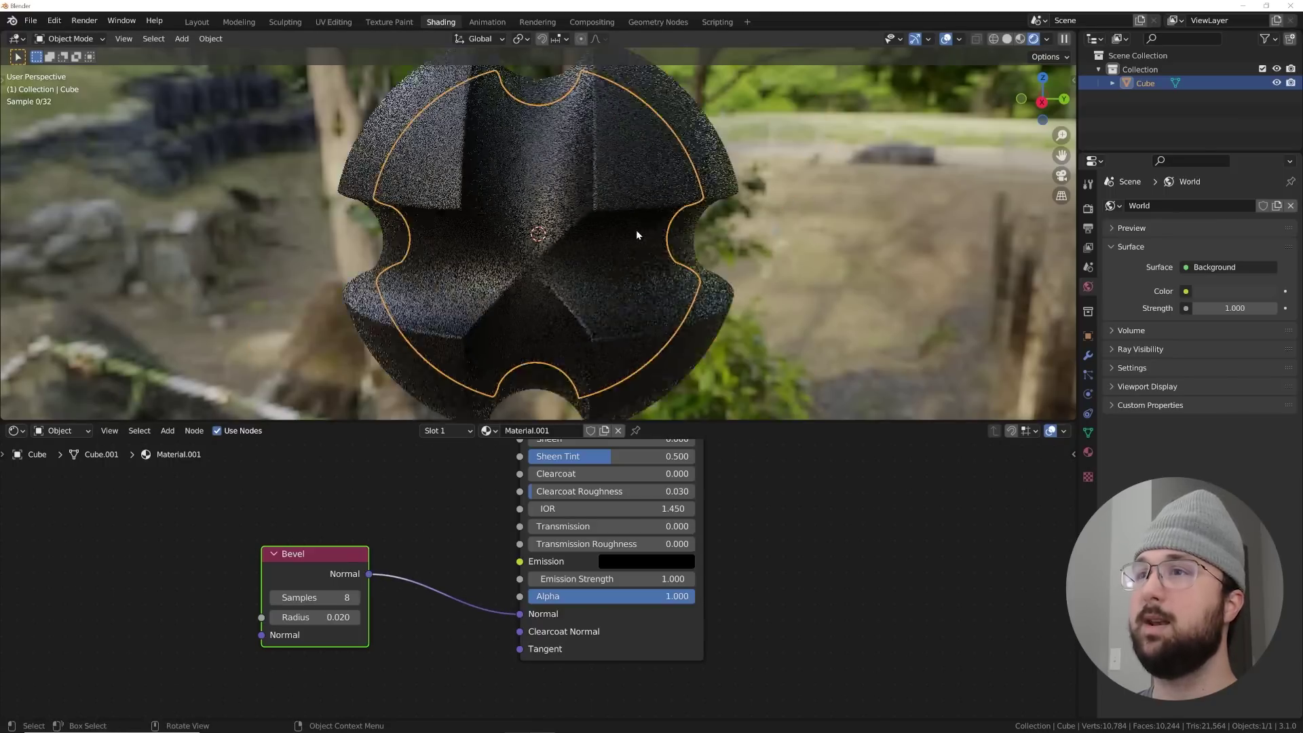
scroll(638, 234, up, 2)
click(831, 250)
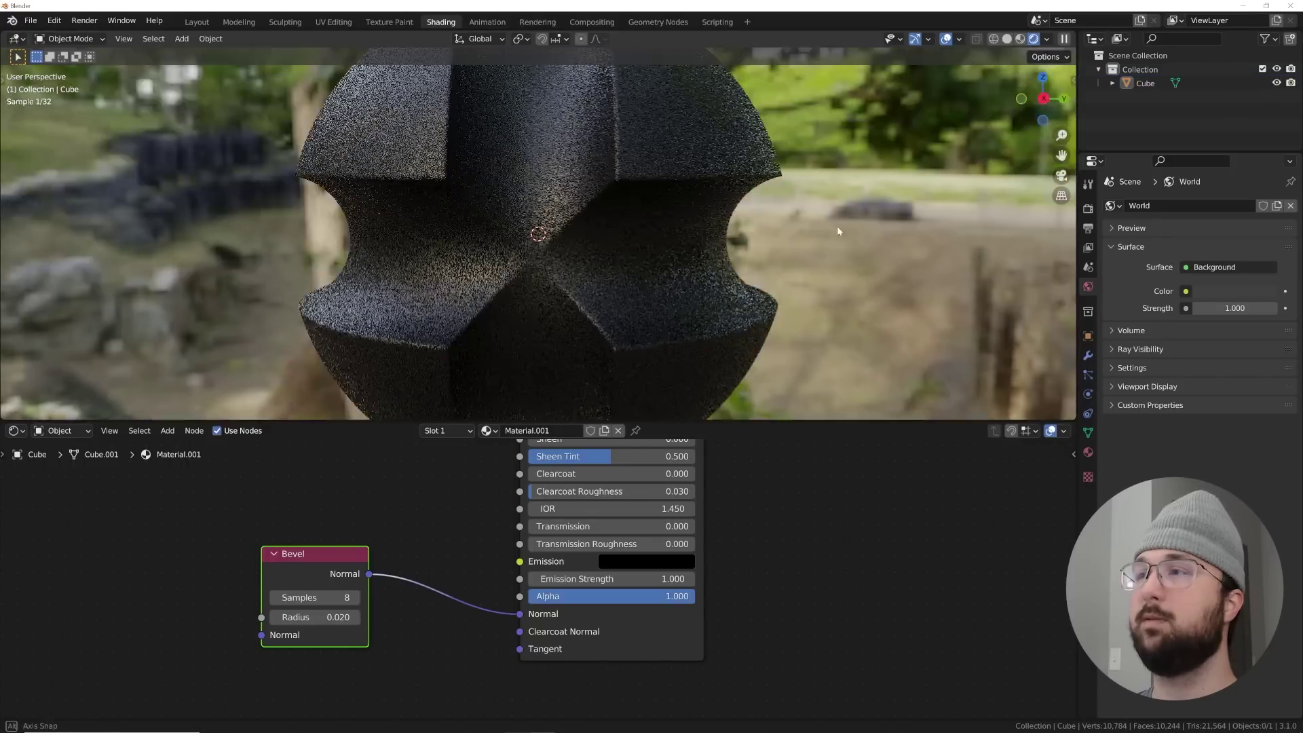
middle_drag(831, 250, 854, 222)
scroll(584, 666, down, 3)
scroll(585, 666, up, 2)
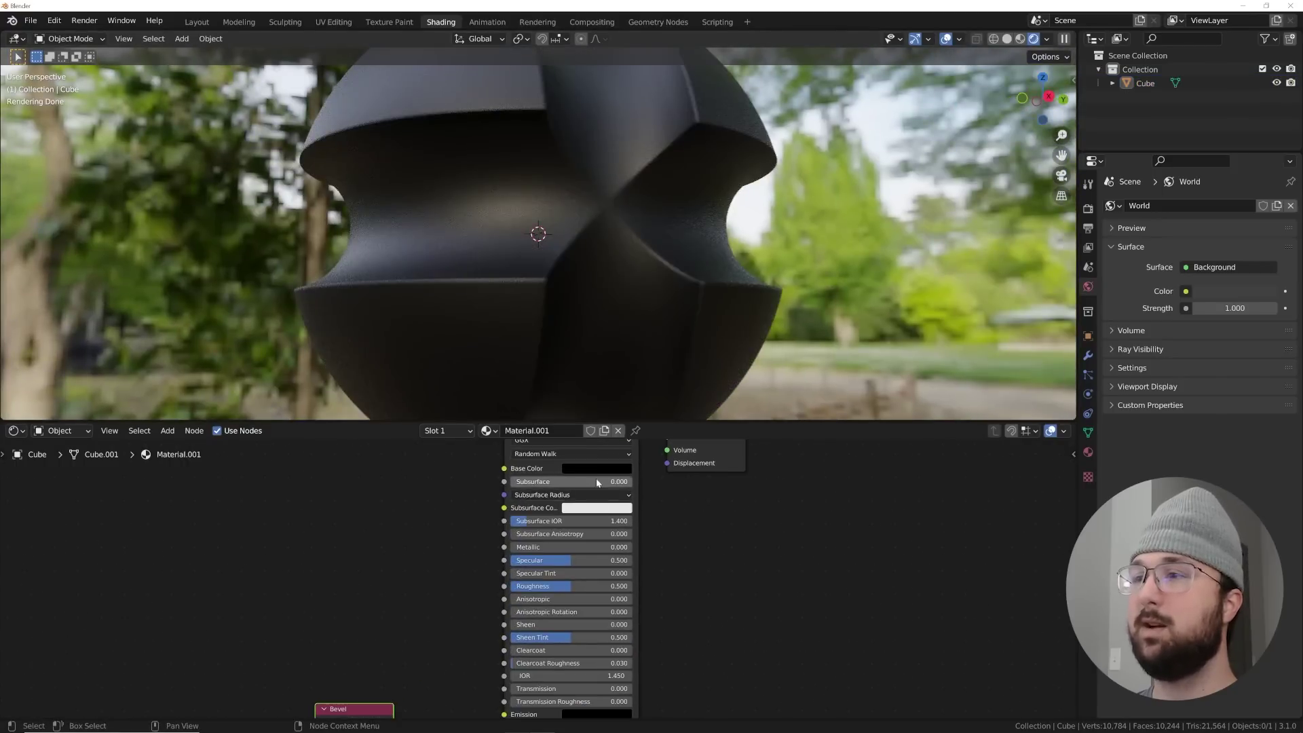
Change the material's Base Color to orange and lower its Roughness to about 0.266
middle_drag(584, 440, 567, 528)
click(571, 536)
drag(641, 387, 641, 371)
click(575, 453)
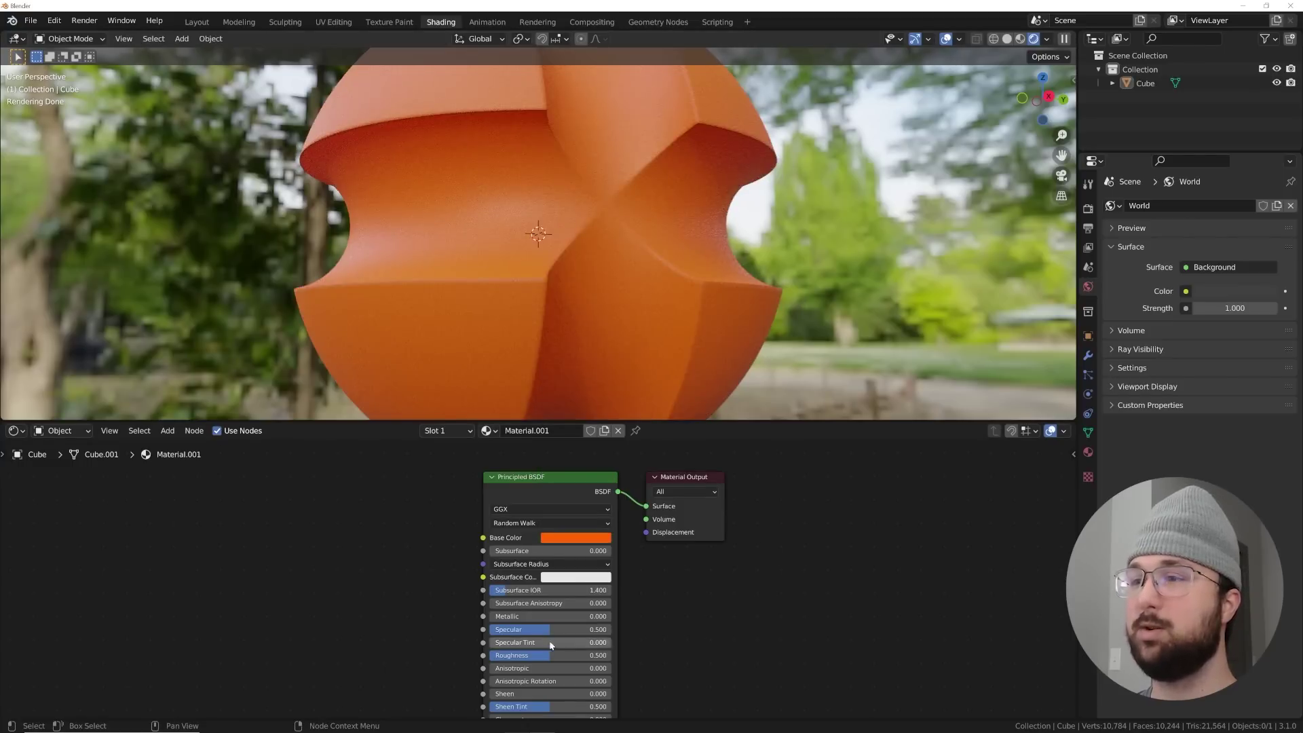
drag(598, 655, 568, 655)
middle_drag(580, 312, 528, 308)
scroll(526, 305, down, 4)
scroll(536, 292, up, 5)
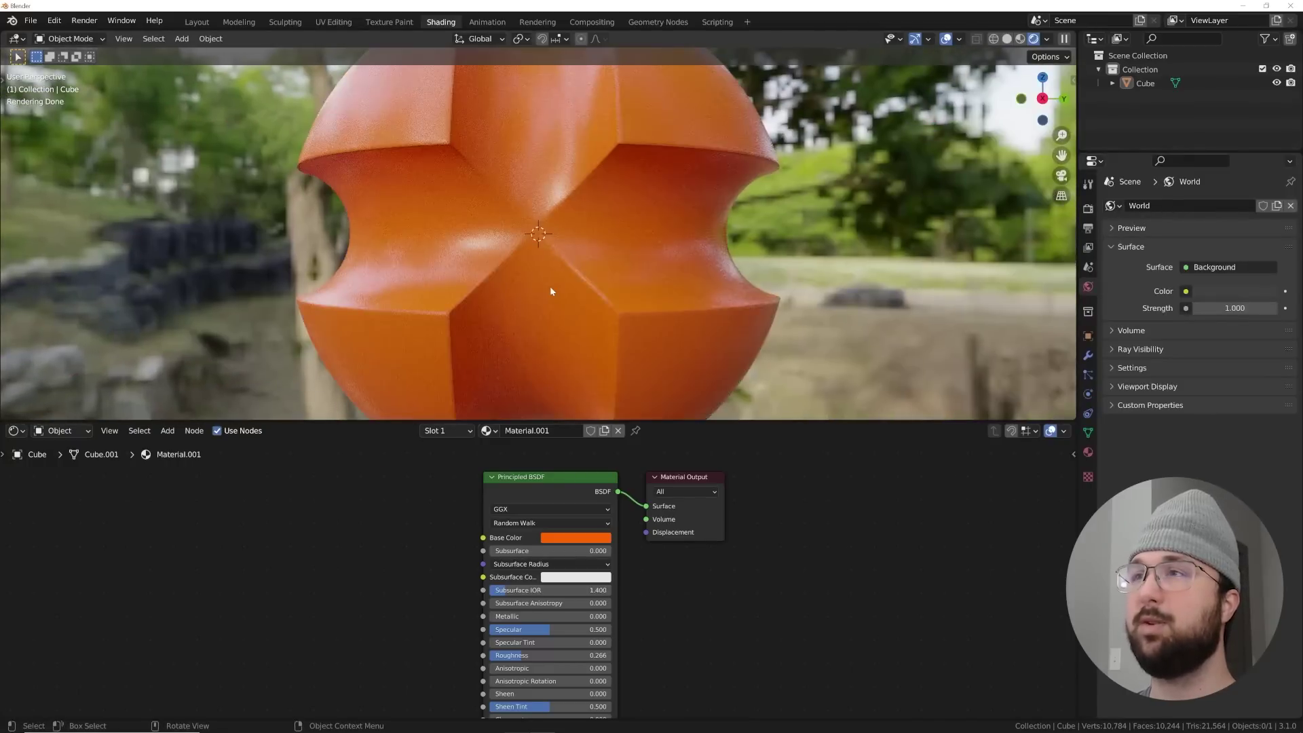
Hide the grooved sphere in the Layout workspace and add a UV sphere with 32 segments, 16 rings and 1 m radius
click(197, 22)
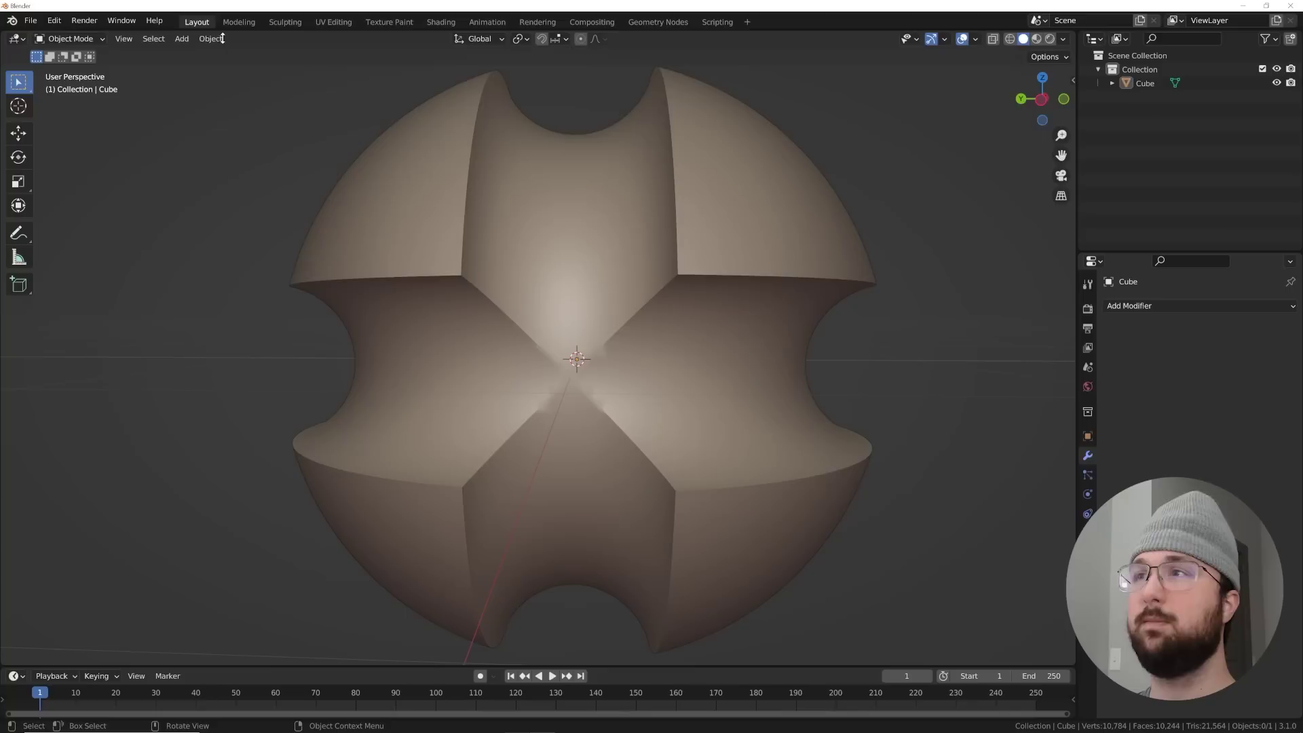
click(675, 282)
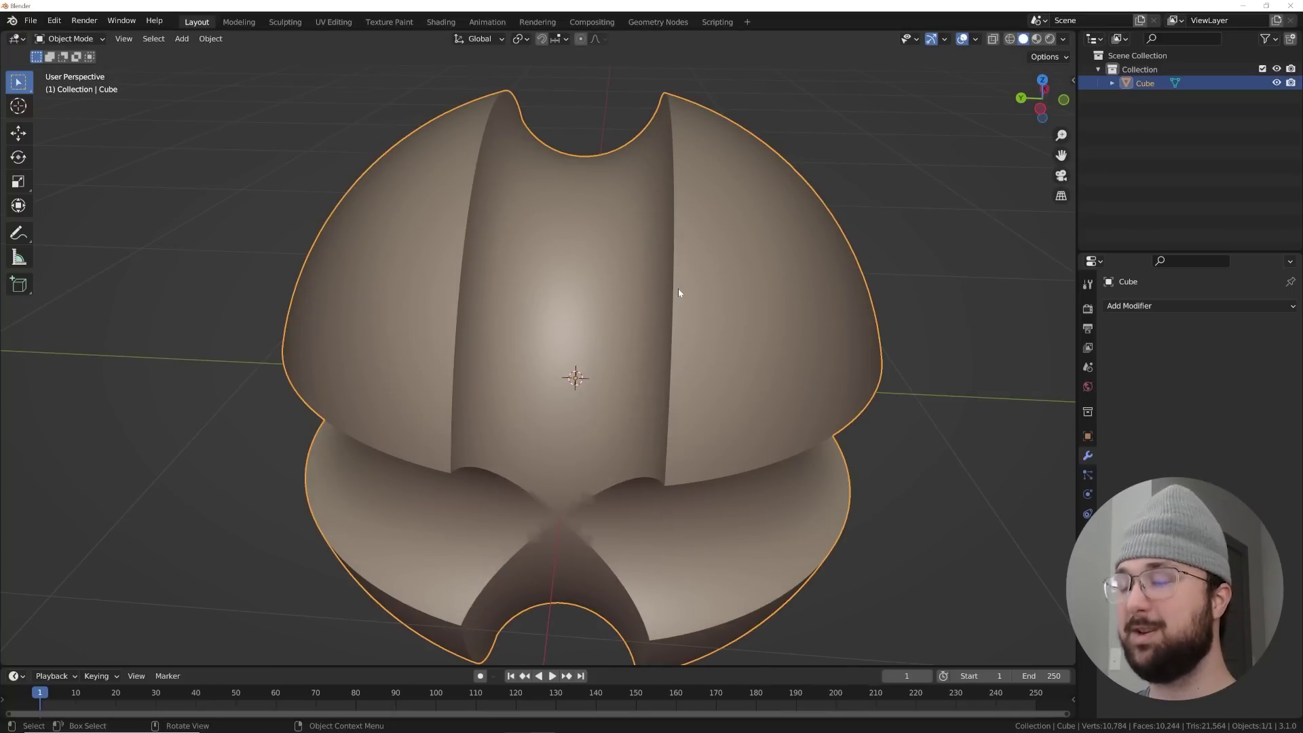
key(h)
key(shift+a)
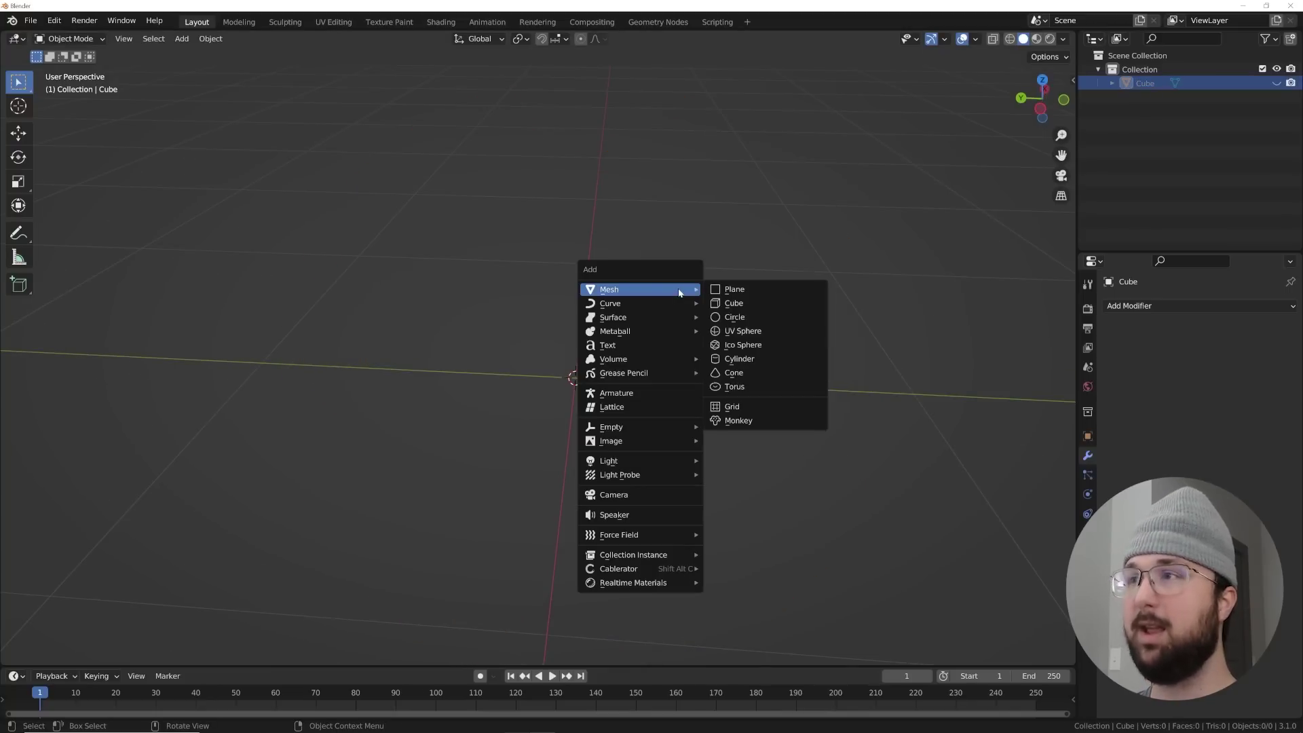
click(761, 331)
scroll(662, 388, down, 4)
middle_drag(693, 386, 683, 381)
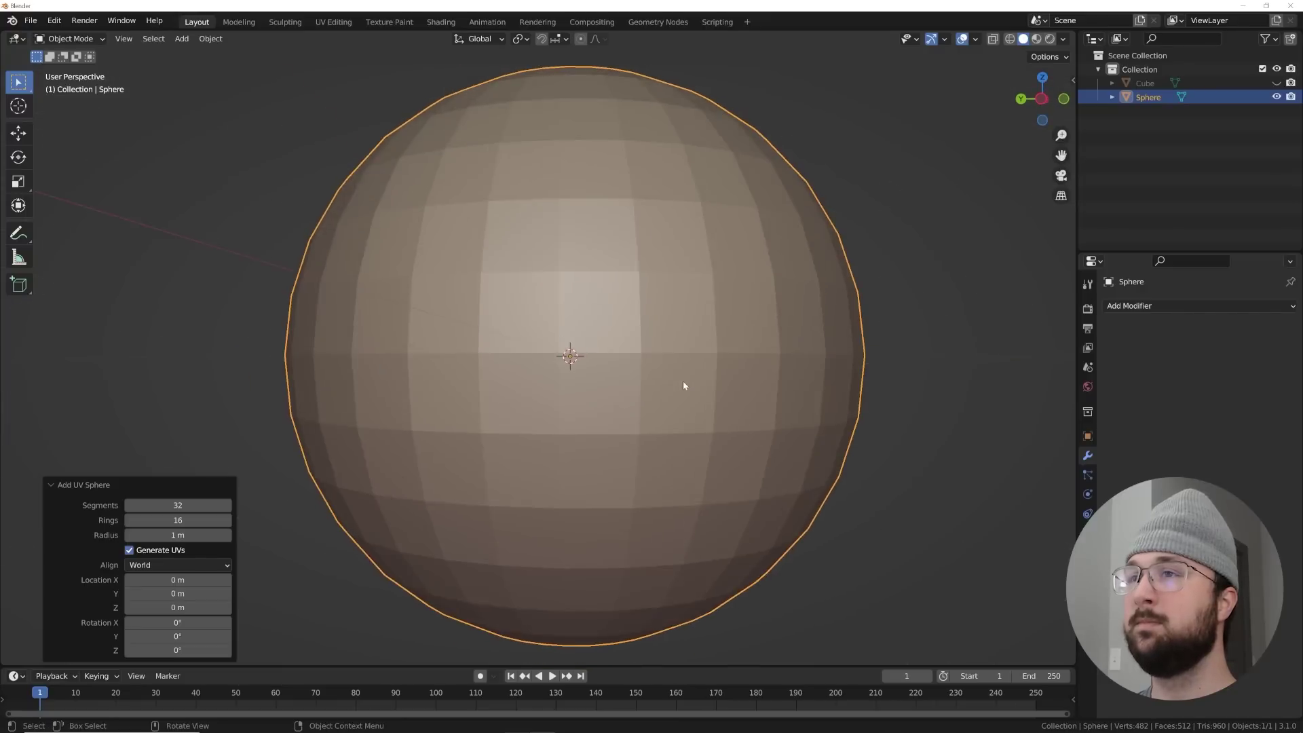
Subdivide the whole UV sphere mesh with 3 cuts and a smoothness of 1
key(Tab)
right_click(647, 290)
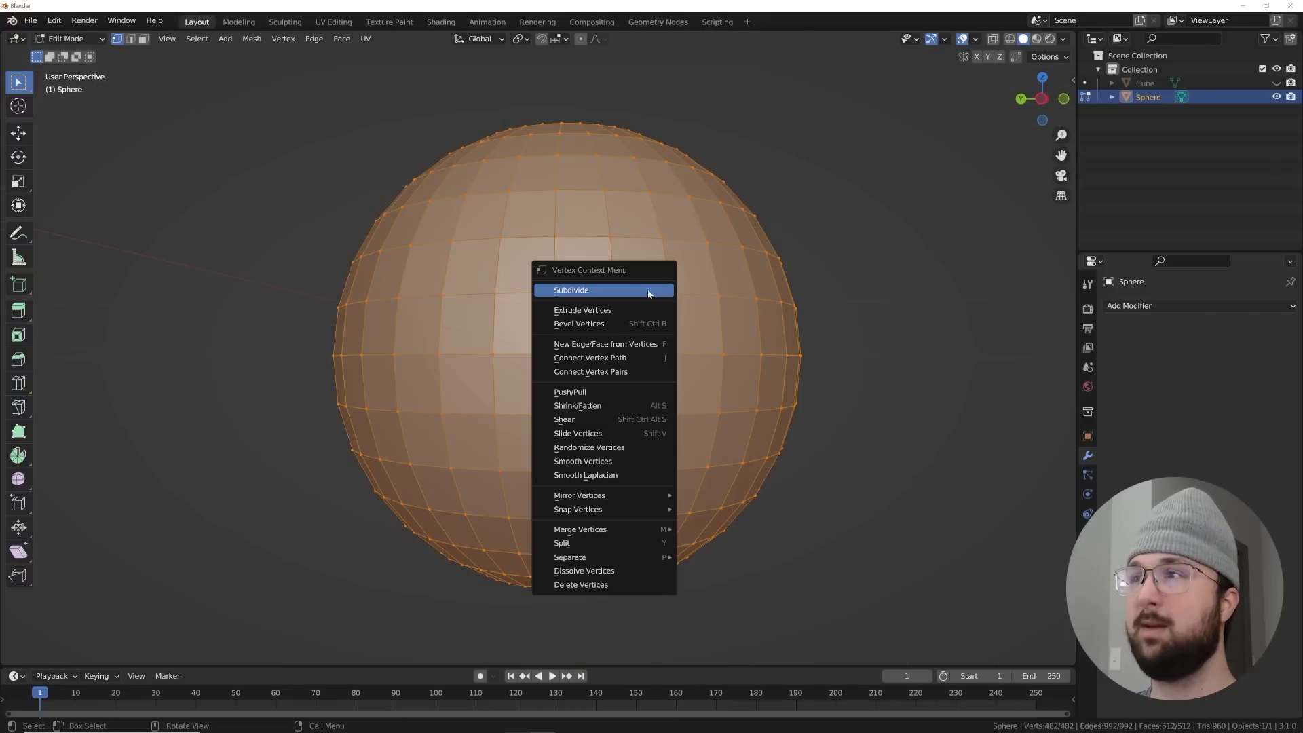
click(653, 287)
click(227, 561)
click(227, 560)
scroll(599, 430, up, 6)
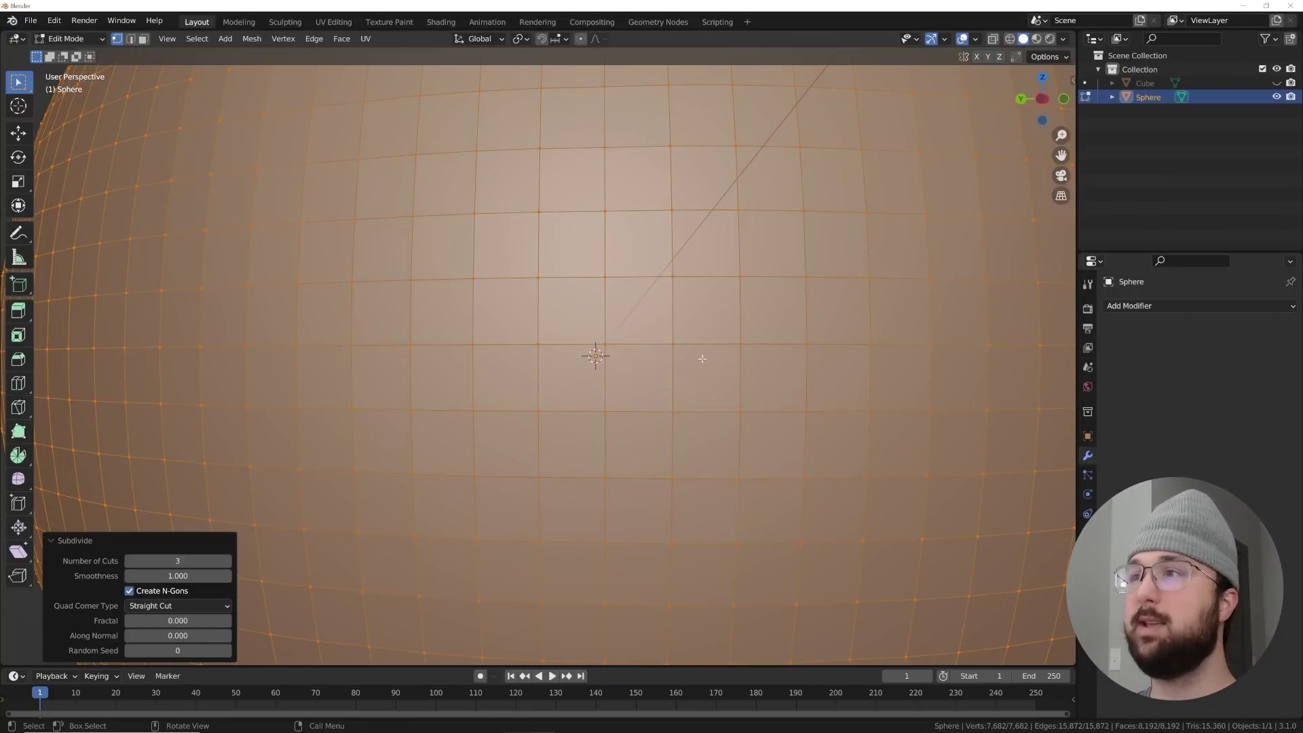
Select the UV sphere's equator edge loop and move it up about 0.019 m along Z
click(132, 40)
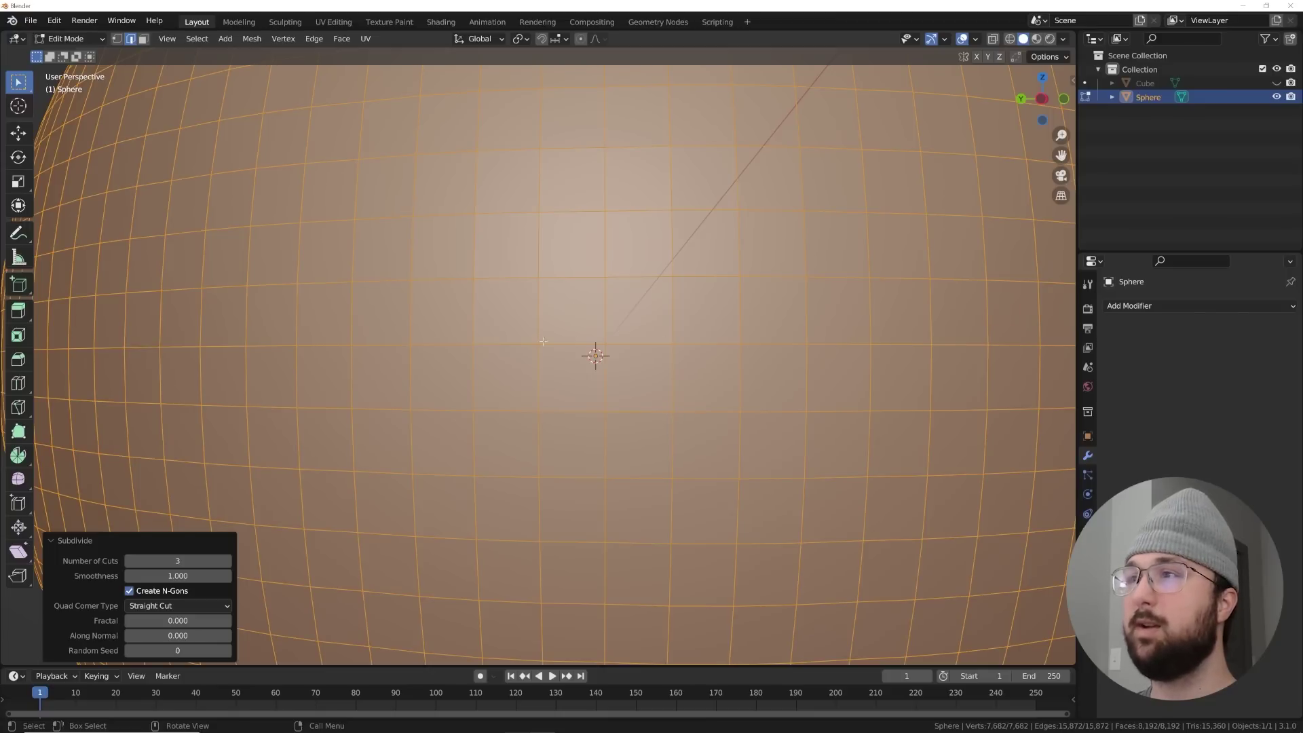
alt+click(655, 344)
click(20, 130)
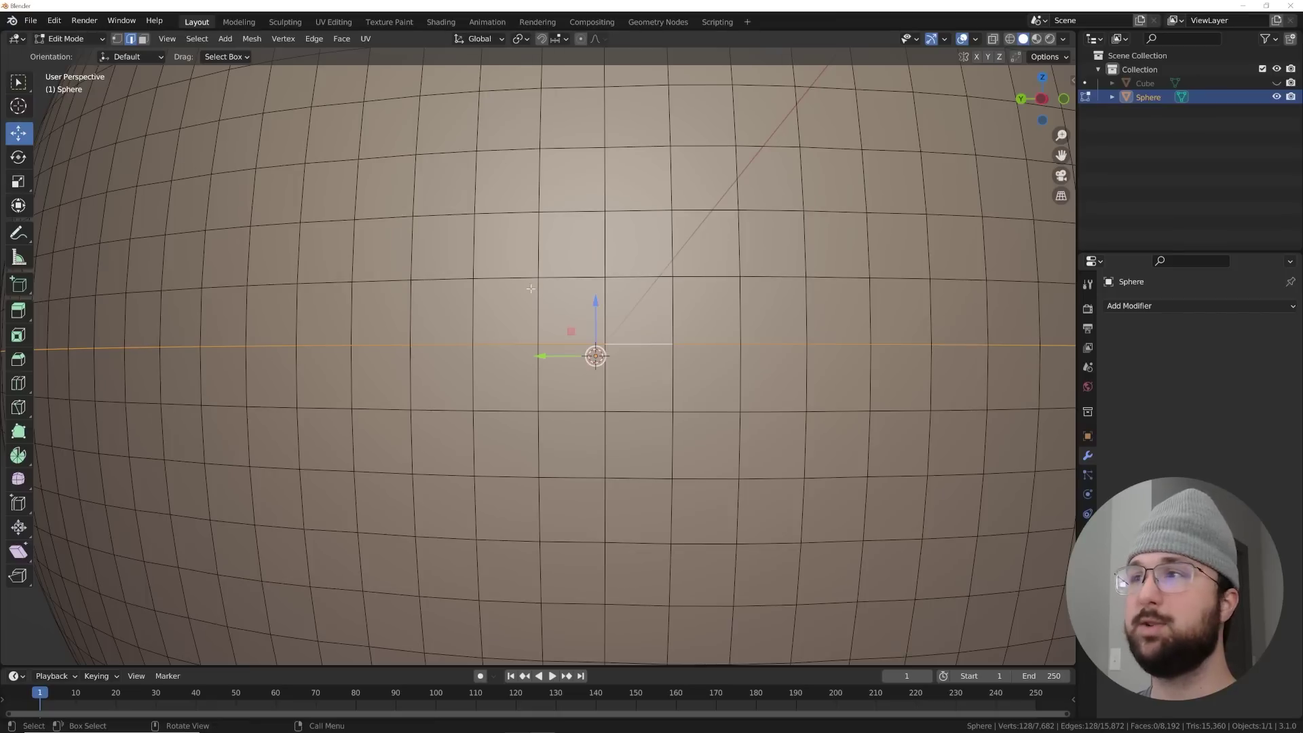
drag(596, 310, 600, 299)
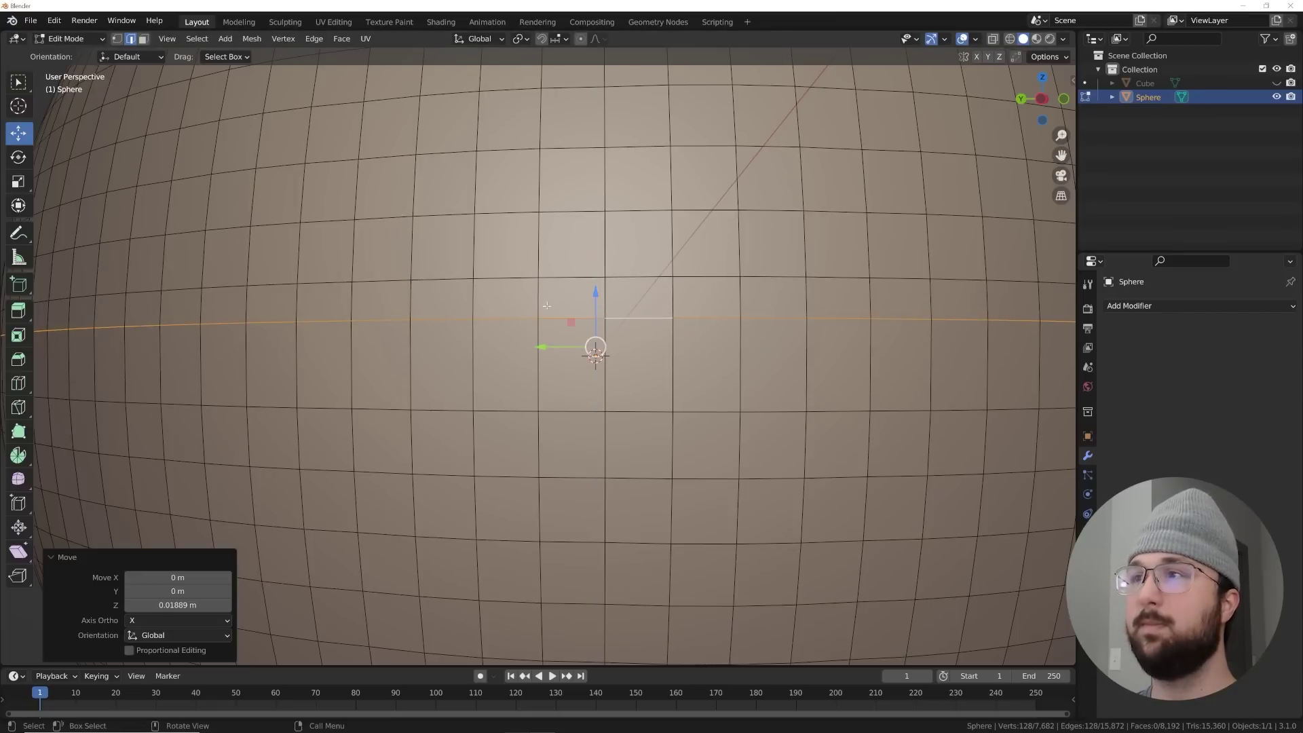
Add one centred loop cut in the face band directly below the sphere's raised equator edge loop
click(19, 383)
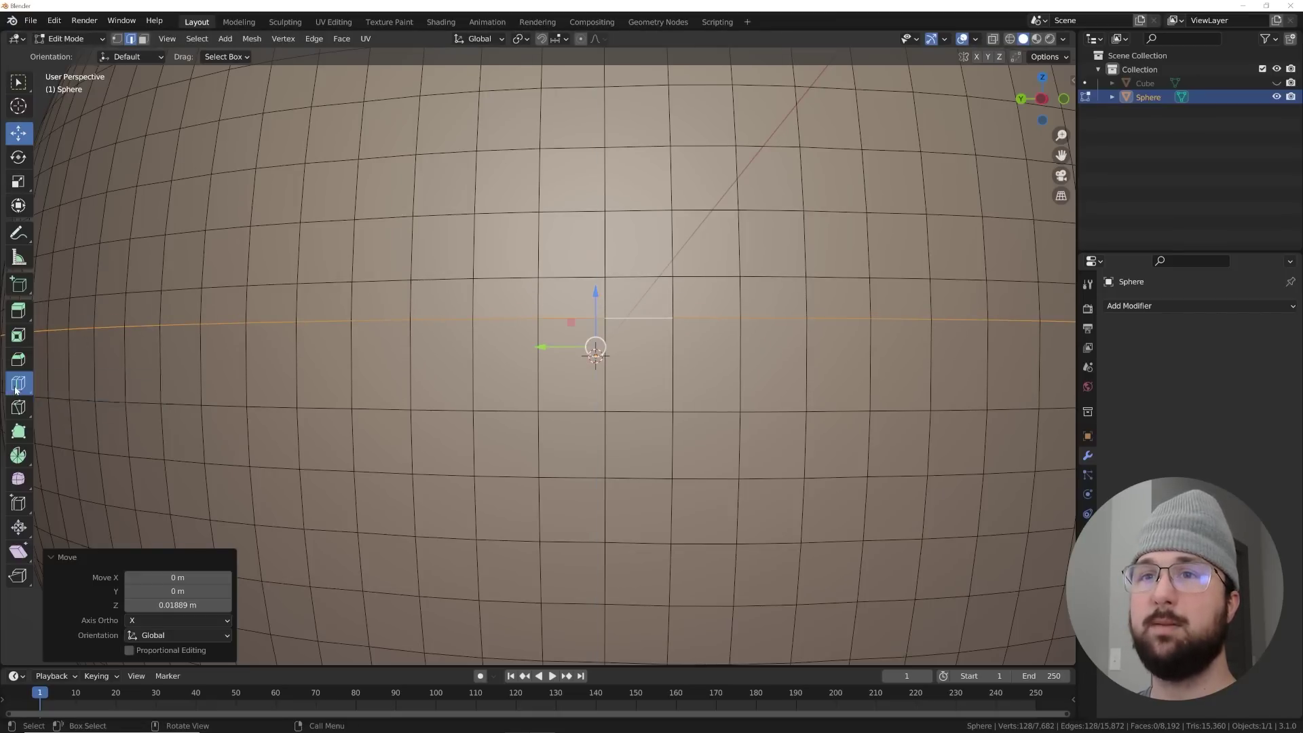
click(495, 371)
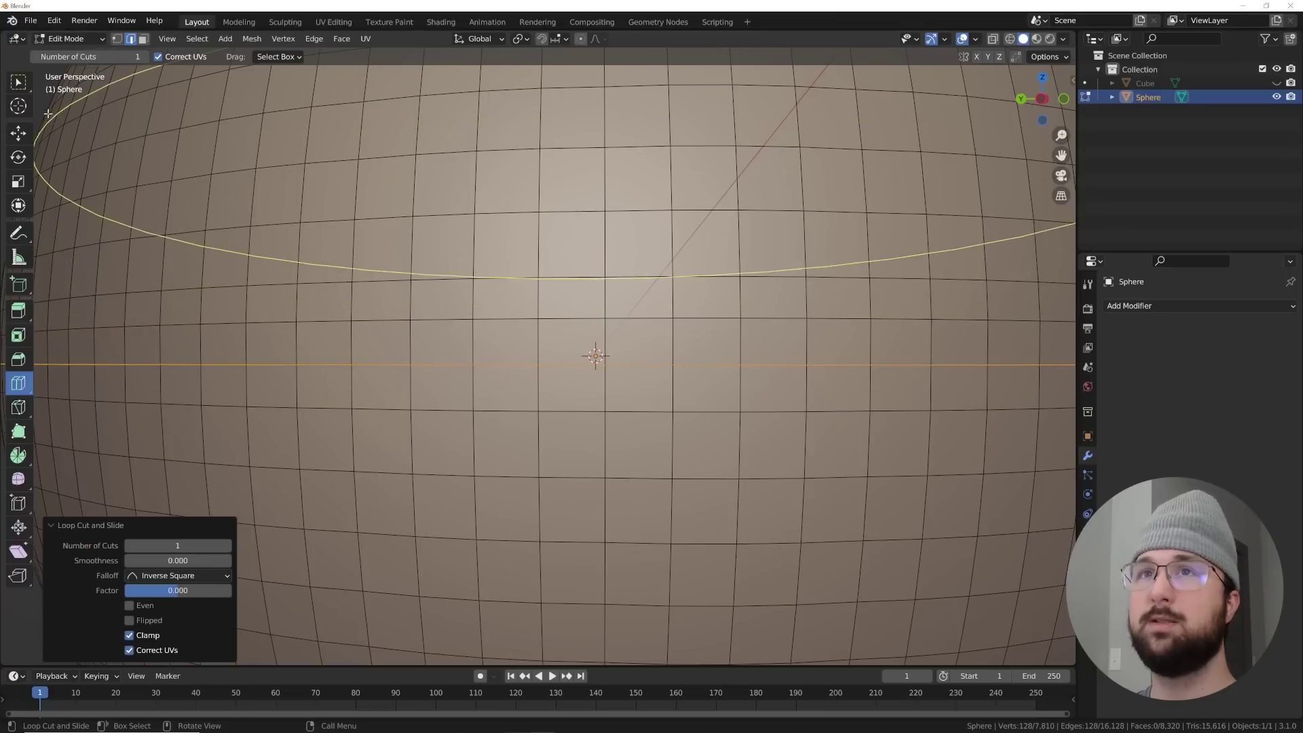
click(18, 133)
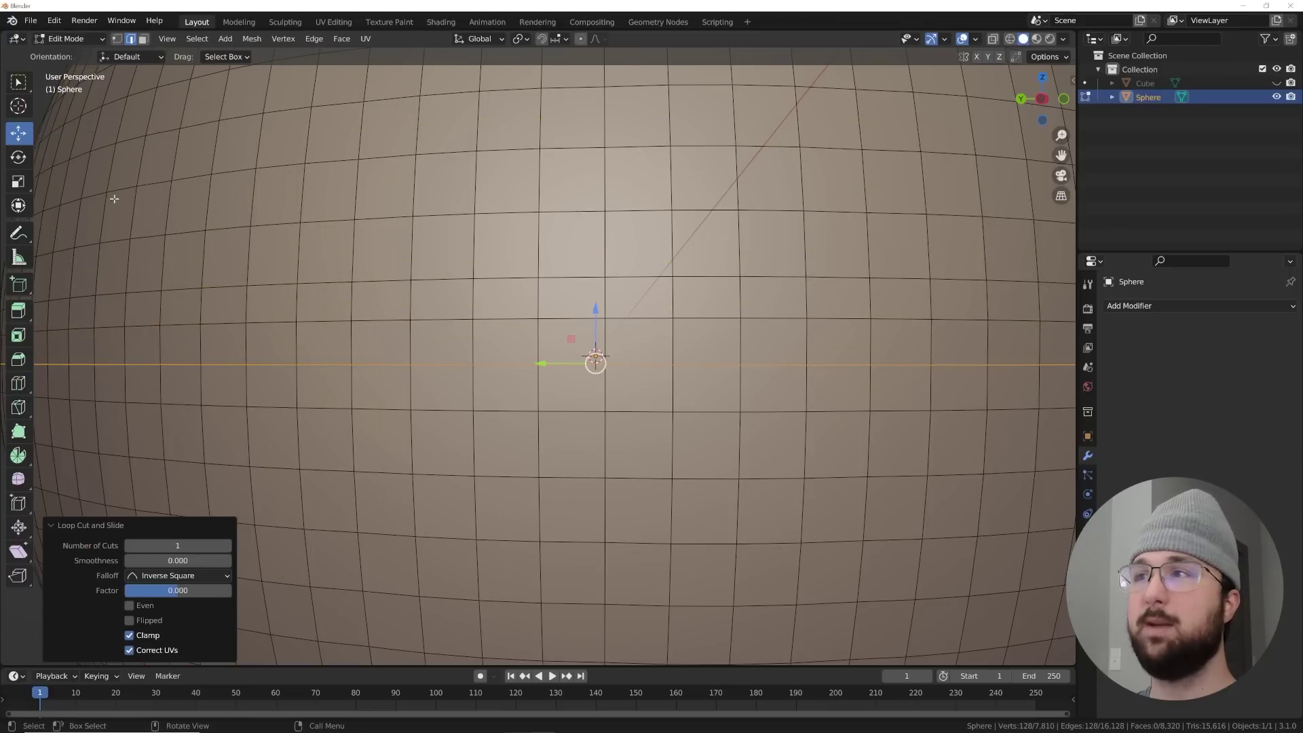
Switch to face selection and select the horizontal face loop between the raised loop and the new cut
click(143, 39)
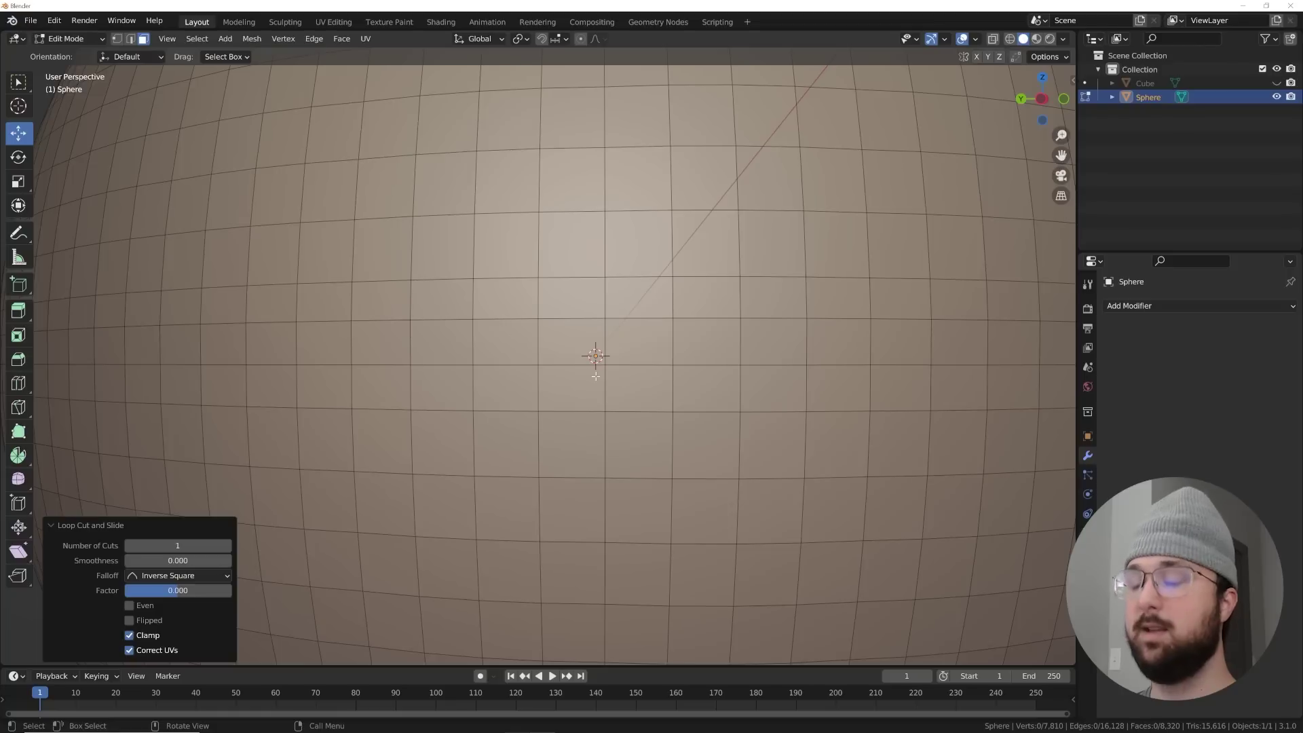
alt+click(538, 343)
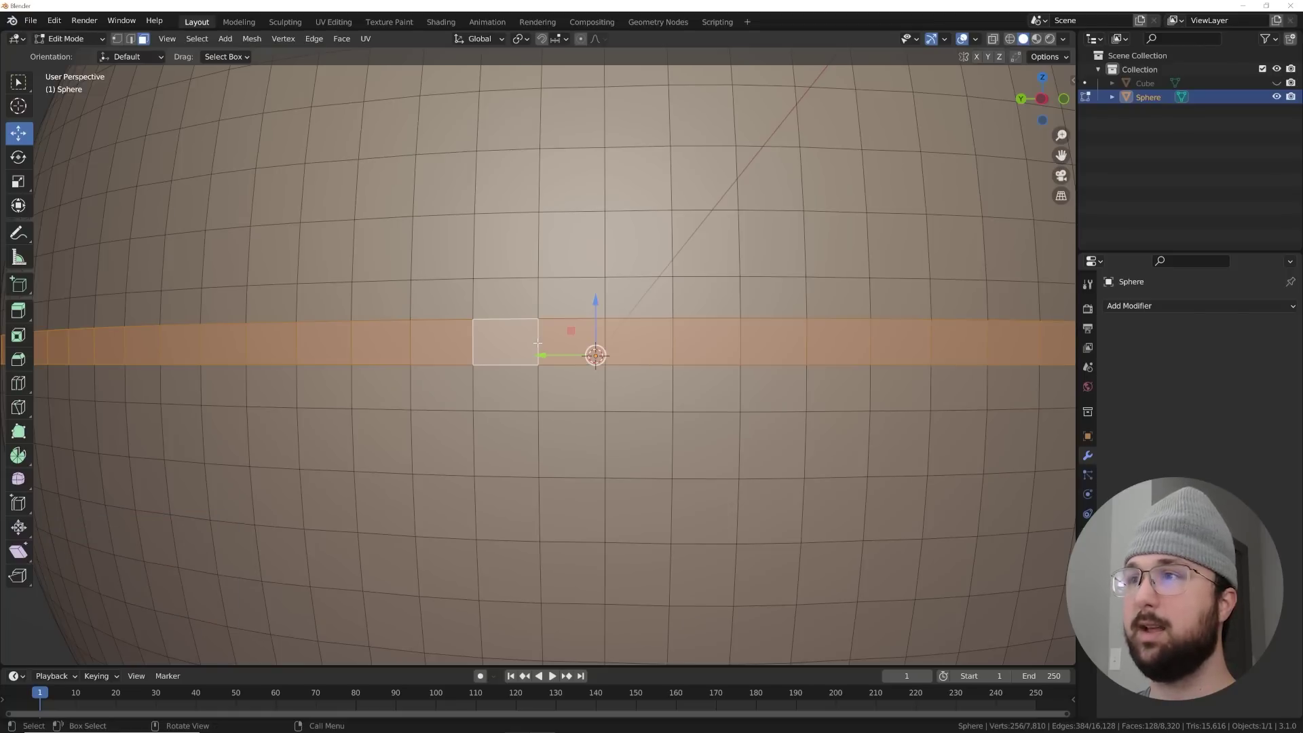
alt+click(537, 302)
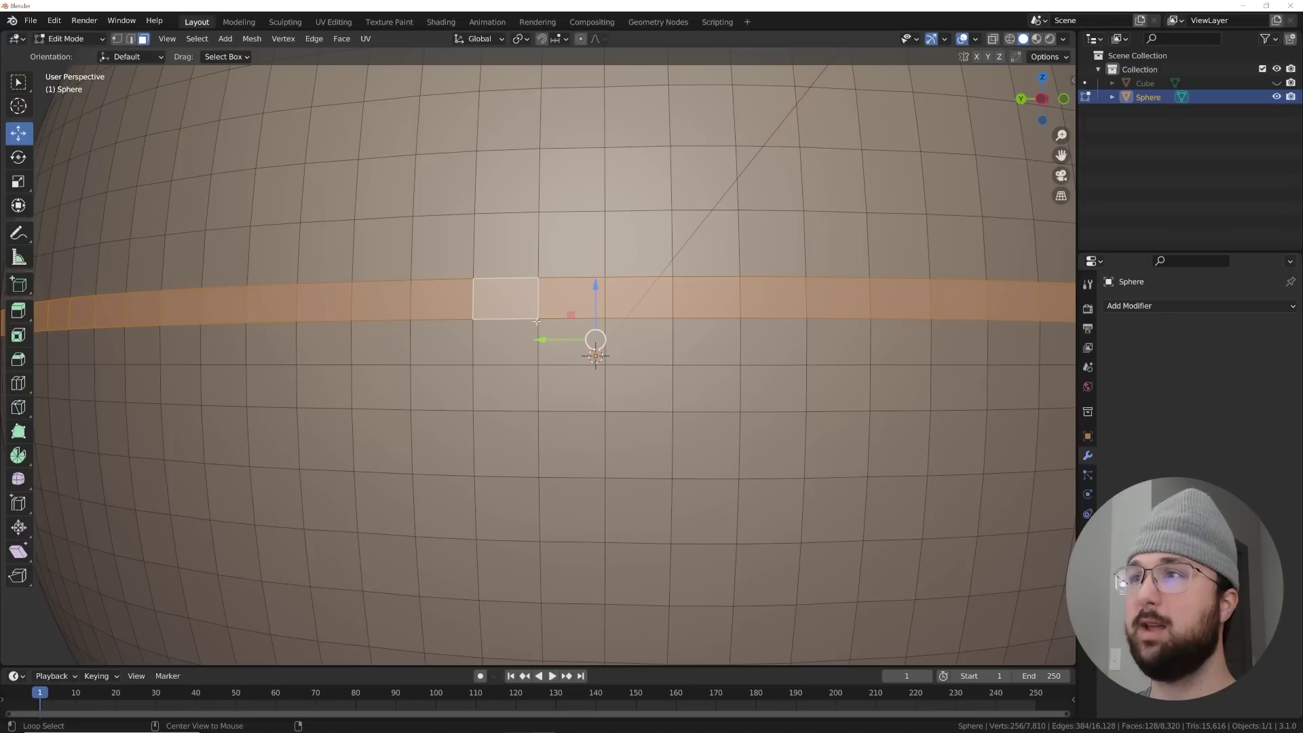
alt+click(506, 340)
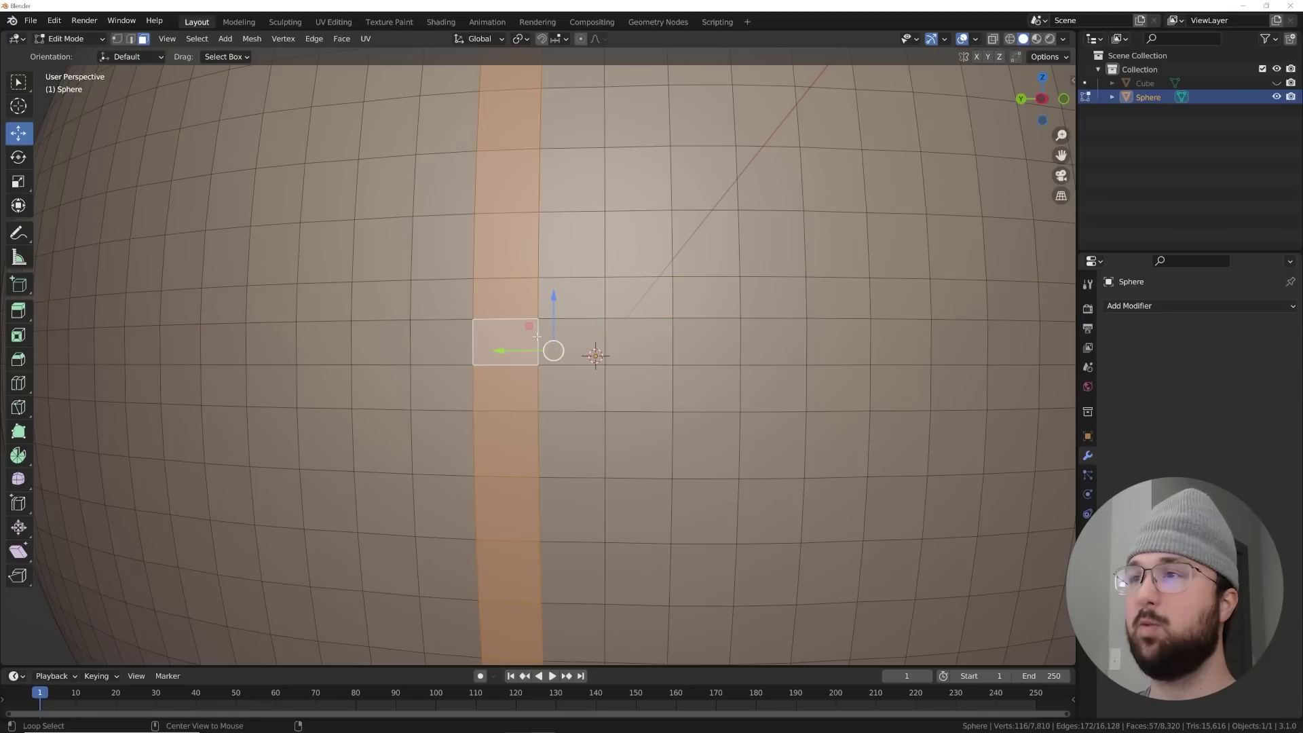
alt+click(537, 336)
scroll(740, 477, down, 6)
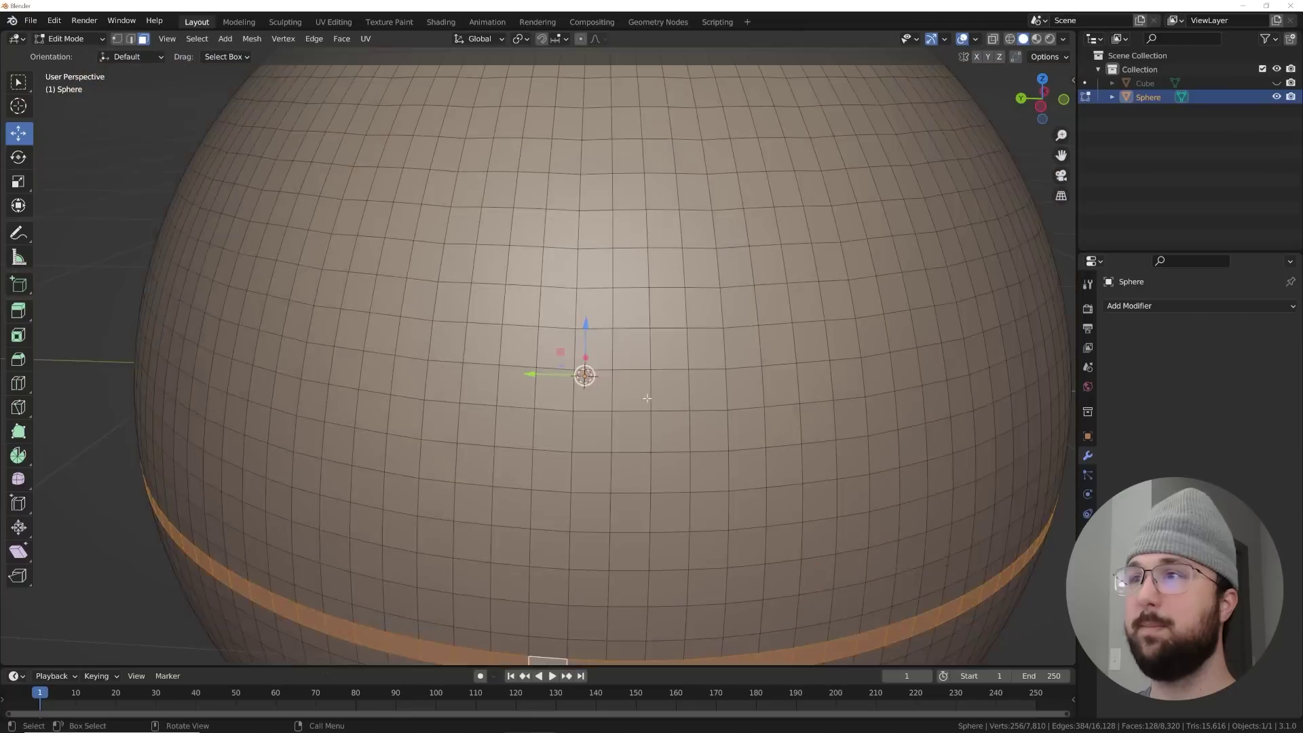
Extrude the selected face ring and scale it inward to about 0.97 to form an equatorial groove, then leave Edit Mode
scroll(740, 477, up, 2)
key(e)
key(s)
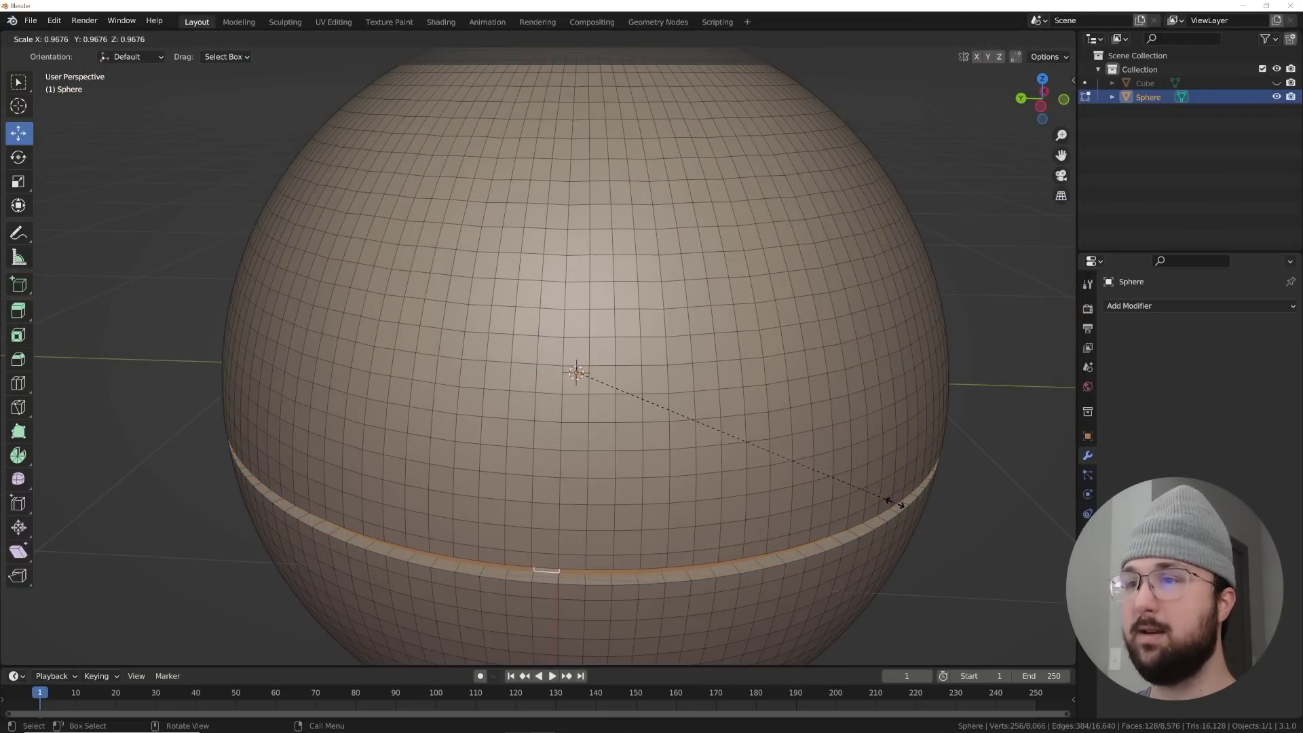
click(896, 504)
key(Tab)
middle_drag(792, 503, 793, 489)
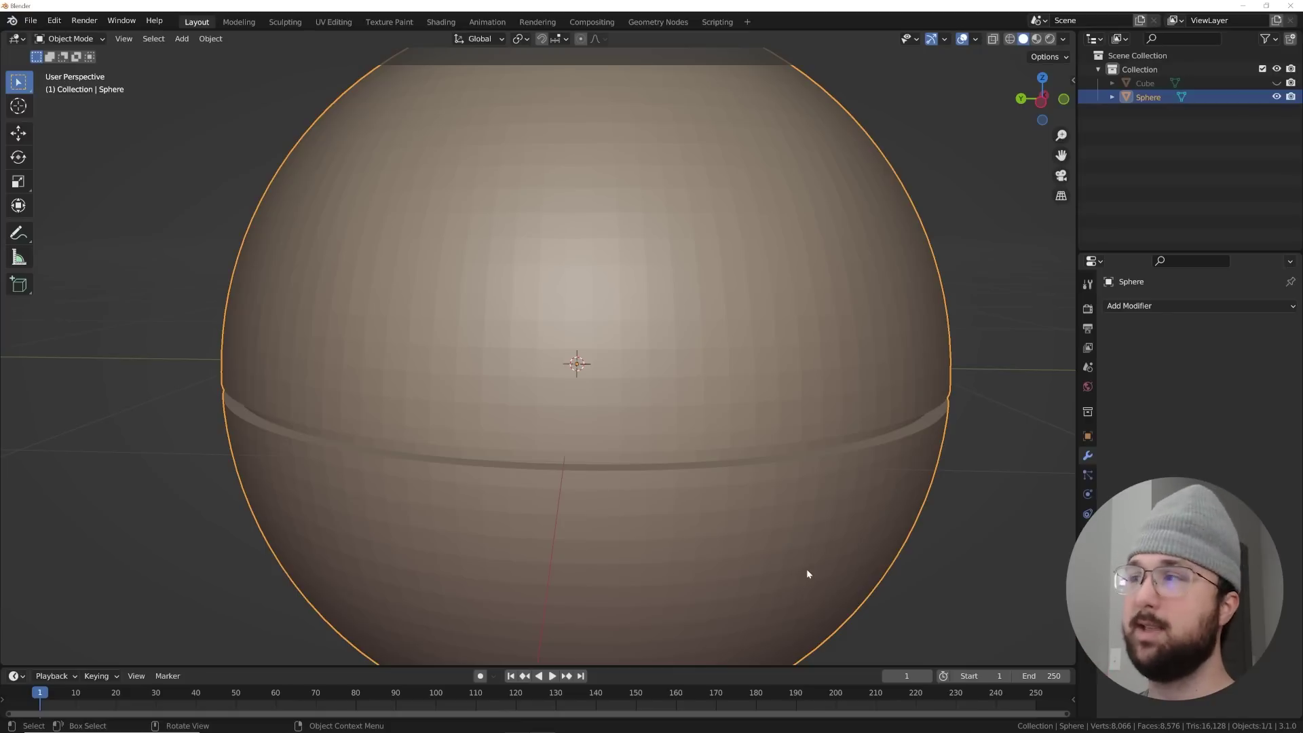
Return the sphere to Edit Mode to work on the faces at its top pole
key(Tab)
middle_drag(731, 425, 628, 419)
scroll(637, 380, up, 2)
scroll(637, 380, down, 3)
scroll(637, 380, up, 3)
scroll(644, 412, down, 2)
scroll(627, 418, down, 3)
scroll(628, 419, up, 4)
key(c)
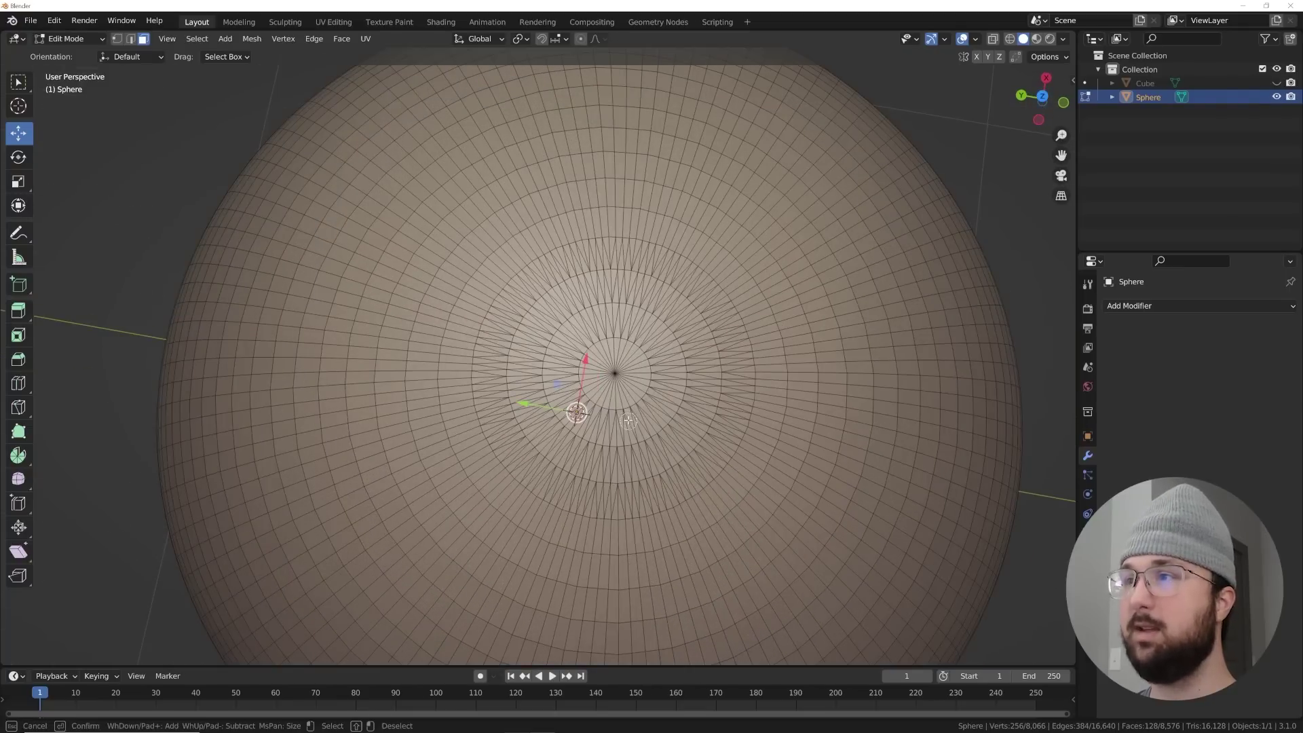
click(610, 378)
right_click(615, 374)
mouse_move(614, 373)
middle_down()
mouse_move(662, 353)
mouse_move(650, 310)
mouse_move(585, 332)
middle_up()
scroll(662, 354, down, 3)
scroll(650, 311, up, 2)
key(ctrl+z)
Circle-select the fan of triangular faces around the sphere's top pole
key(c)
scroll(585, 333, up, 5)
drag(575, 332, 575, 323)
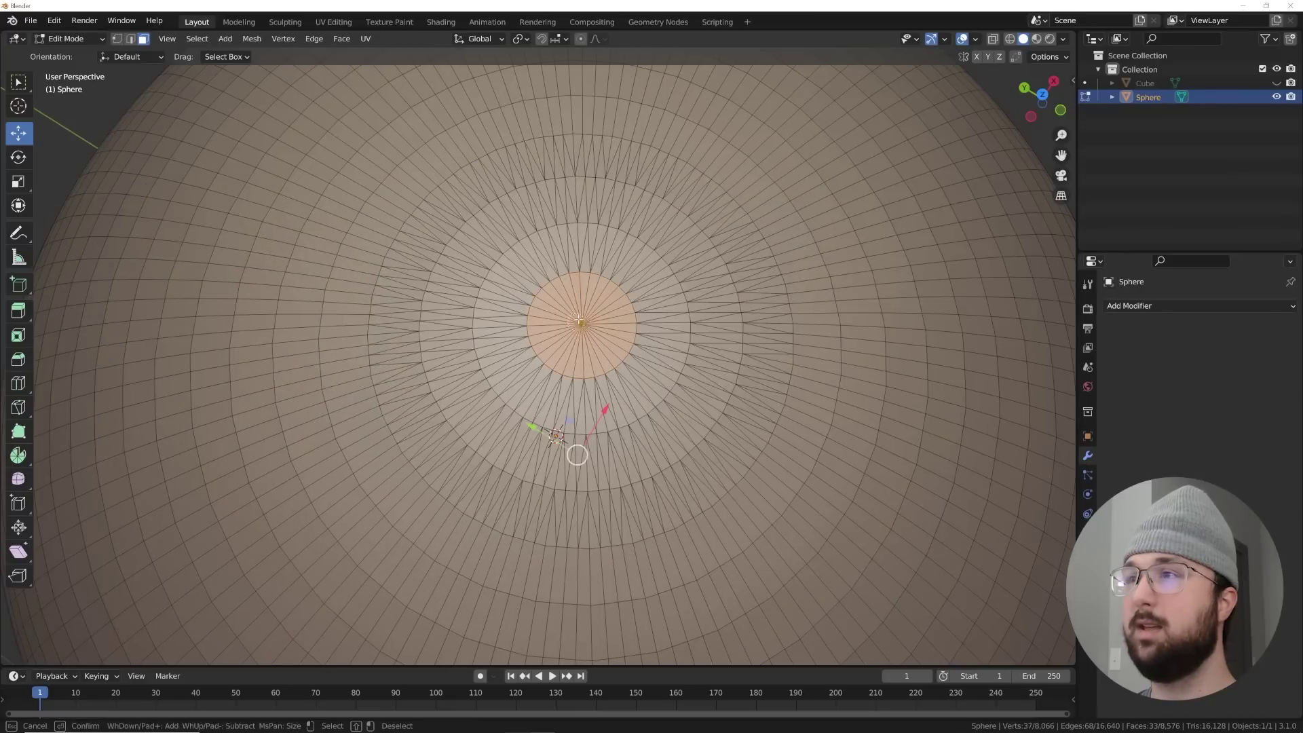
key(Escape)
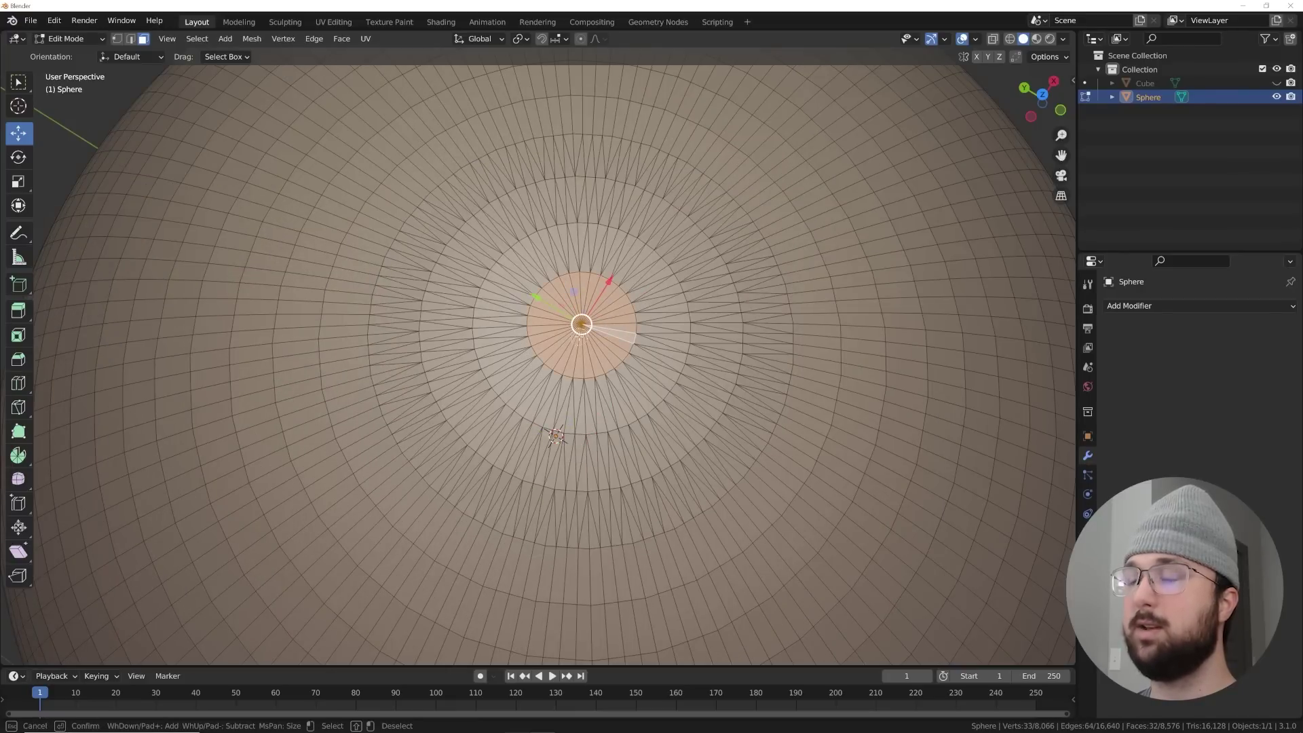
Grow the face selection from the top pole to cover the upper hemisphere plus the groove's upper wall and floor
scroll(612, 399, down, 5)
middle_drag(612, 399, 610, 326)
scroll(610, 326, up, 2)
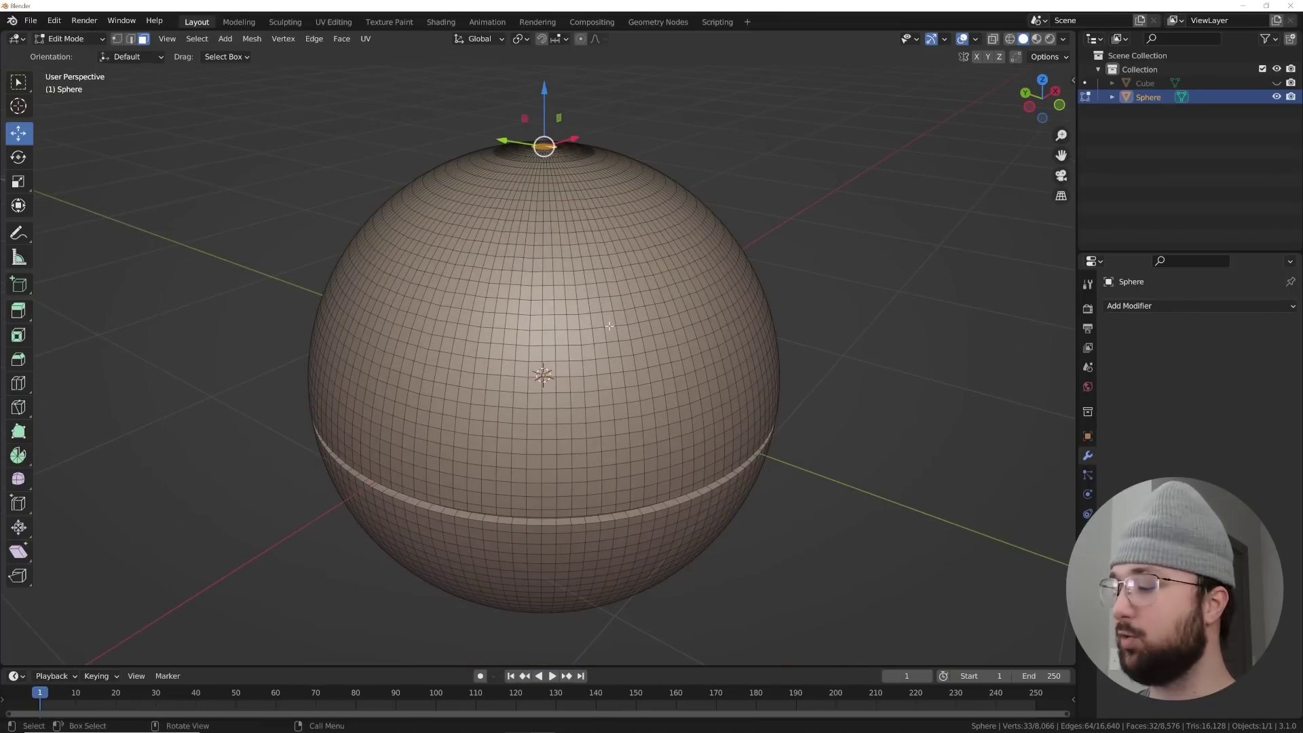
key(ctrl+KP_Add)
key(ctrl+KP_Add)
key(ctrl+KP_Add)
key(ctrl+KP_Add)
key(ctrl+KP_Add)
key(ctrl+KP_Add)
key(ctrl+KP_Add)
key(ctrl+KP_Add)
key(ctrl+KP_Add)
key(ctrl+KP_Add)
key(ctrl+KP_Add)
key(ctrl+KP_Add)
key(ctrl+KP_Add)
key(ctrl+KP_Add)
key(ctrl+KP_Add)
key(ctrl+KP_Add)
key(ctrl+KP_Add)
key(ctrl+KP_Add)
key(ctrl+KP_Add)
key(ctrl+KP_Add)
key(ctrl+KP_Add)
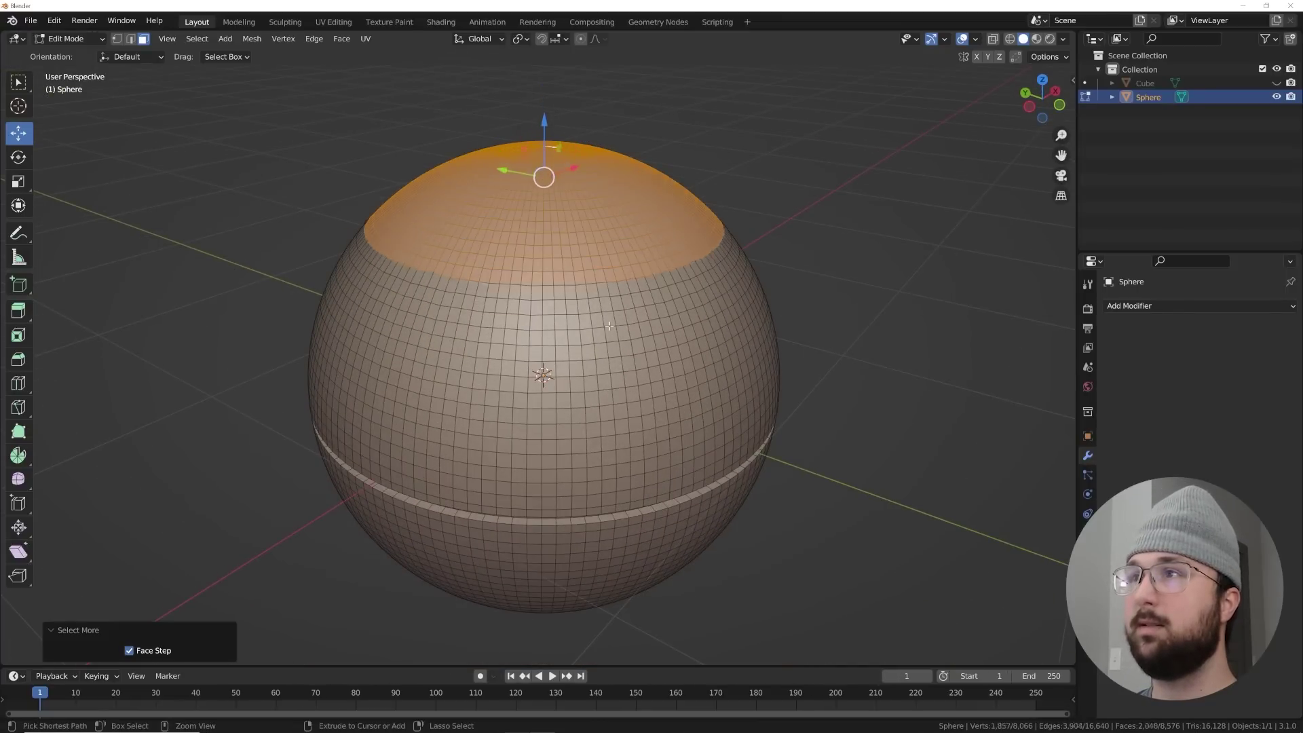
key(ctrl+KP_Add)
key(ctrl+KP_Add)
key(ctrl+KP_Add)
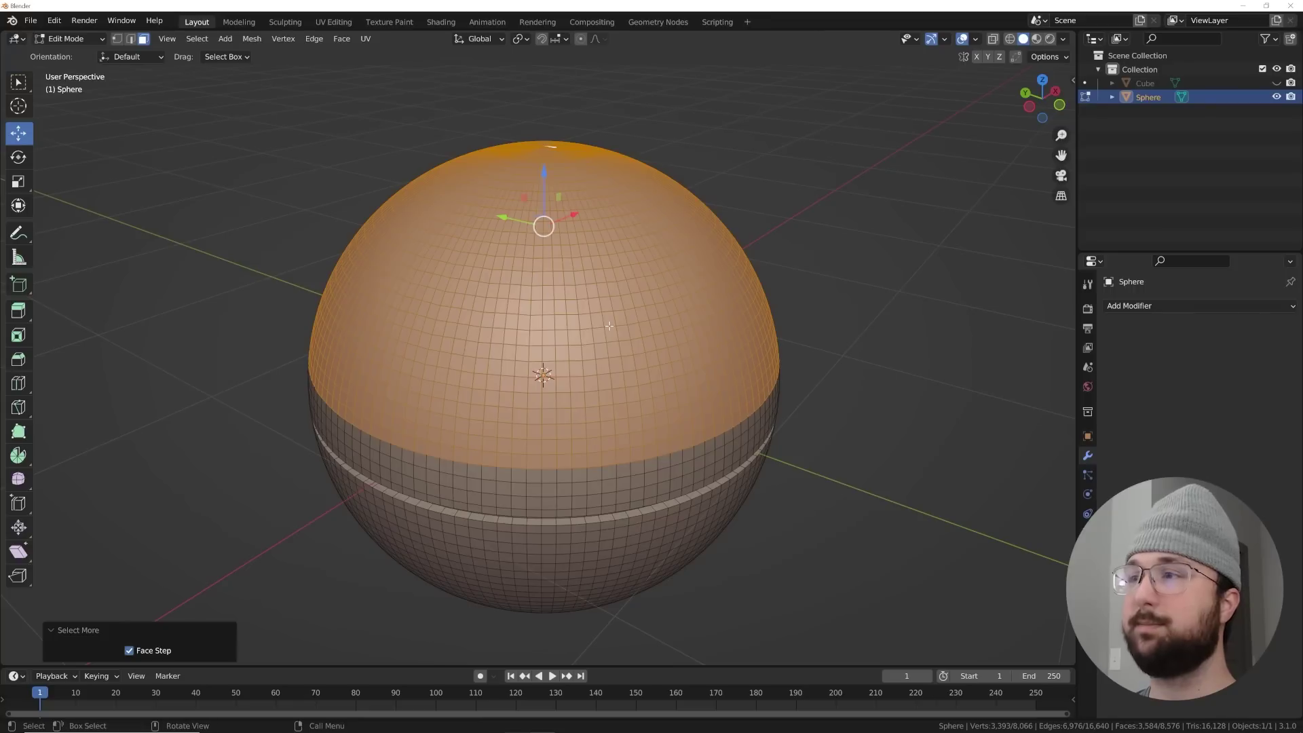
middle_drag(610, 326, 611, 294)
scroll(612, 294, up, 2)
key(ctrl+KP_Add)
key(ctrl+KP_Add)
key(ctrl+KP_Add)
key(ctrl+KP_Add)
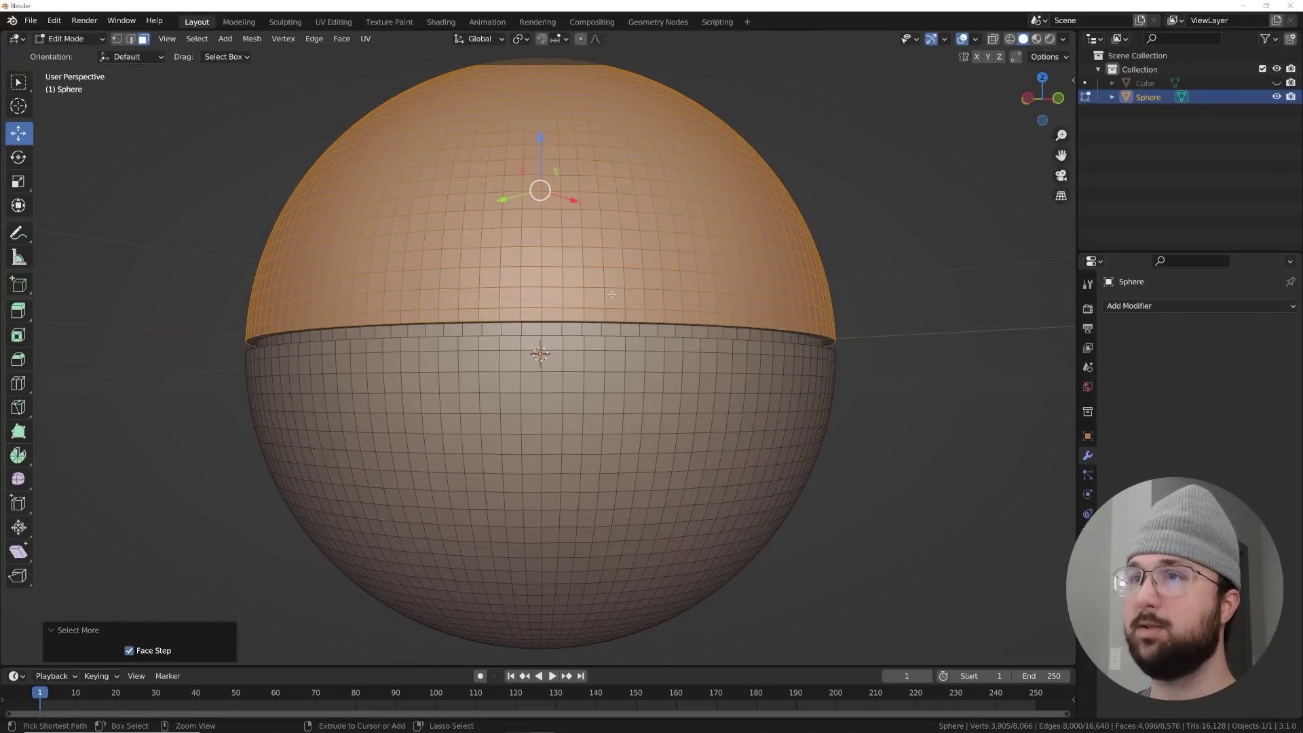
key(ctrl+KP_Add)
key(ctrl+KP_Add)
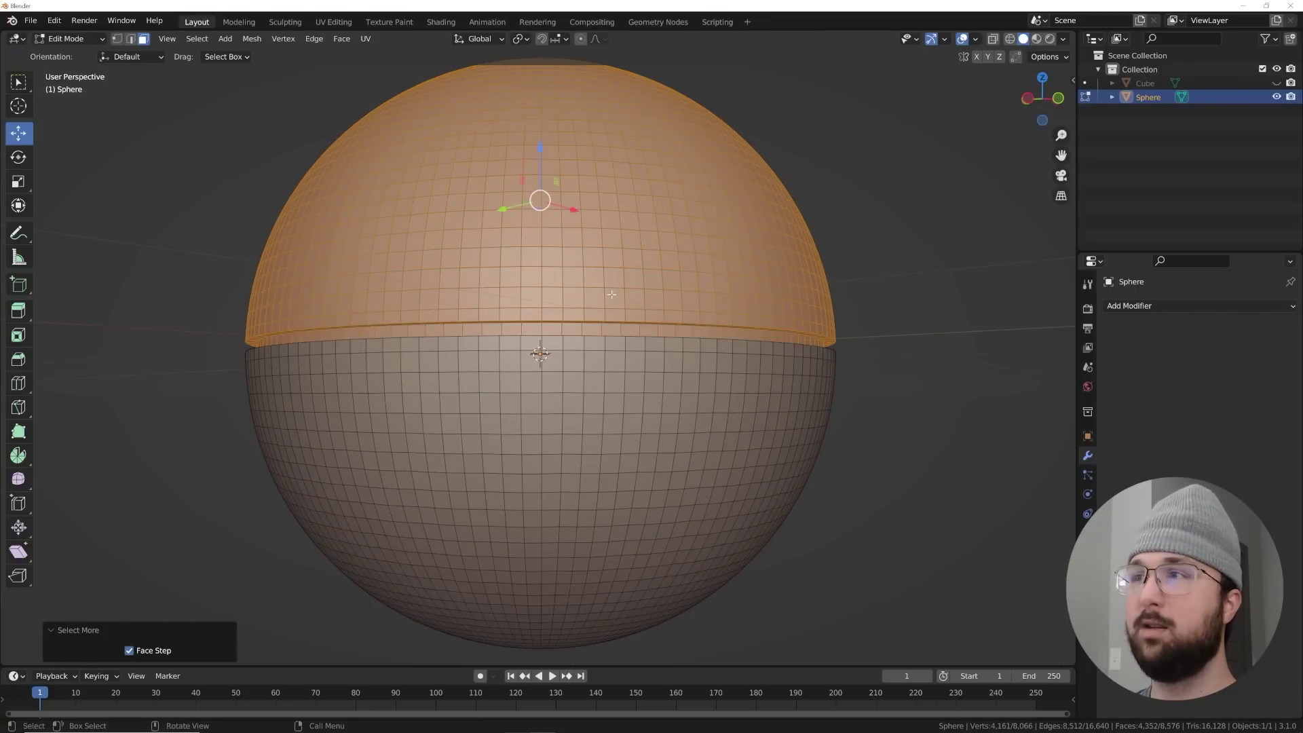
Assign the existing Material.001 to the sphere in Object Mode and add a second slot with a new material
key(Tab)
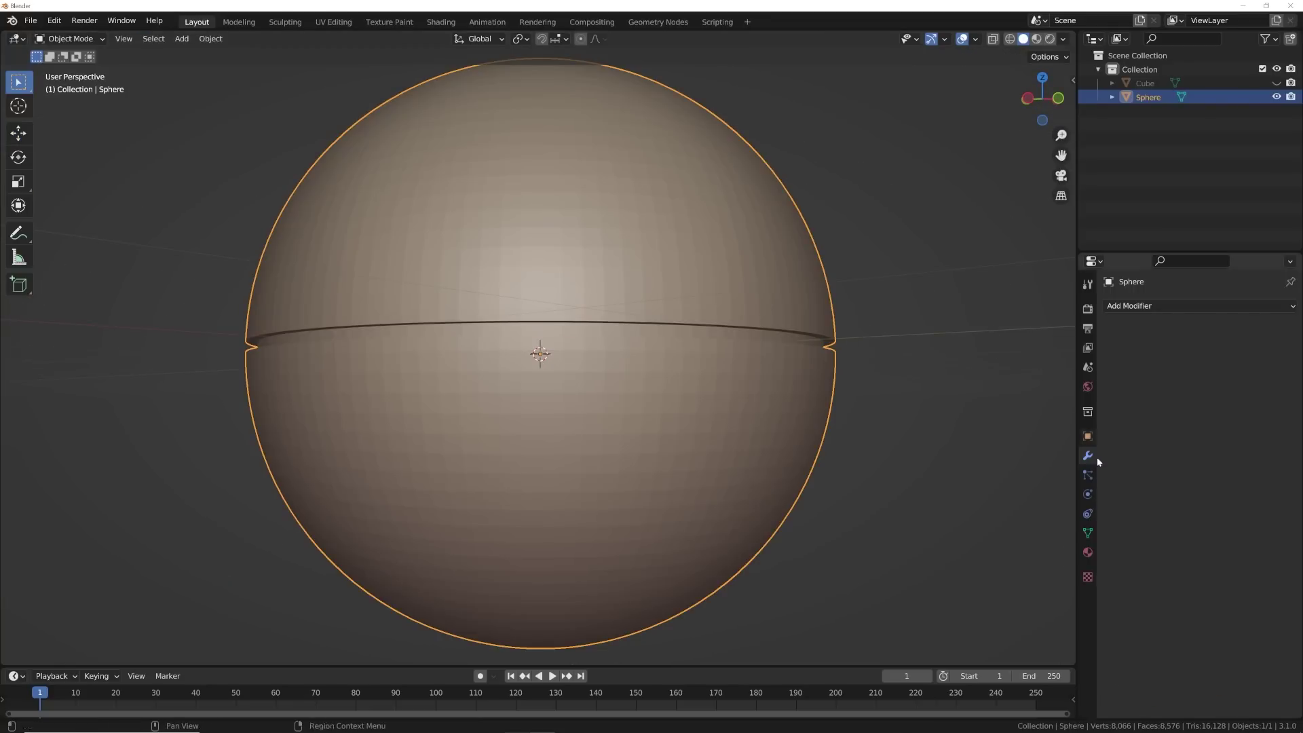
click(1088, 554)
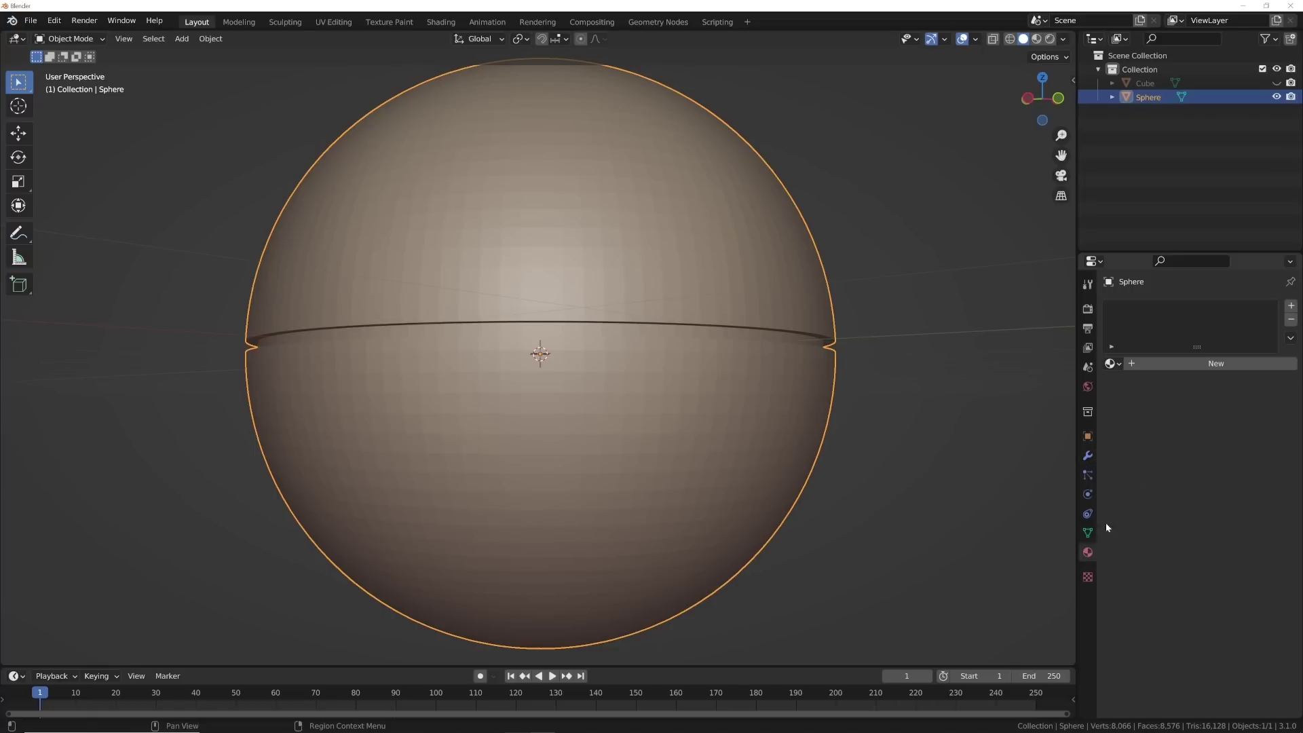
click(1292, 306)
click(1113, 363)
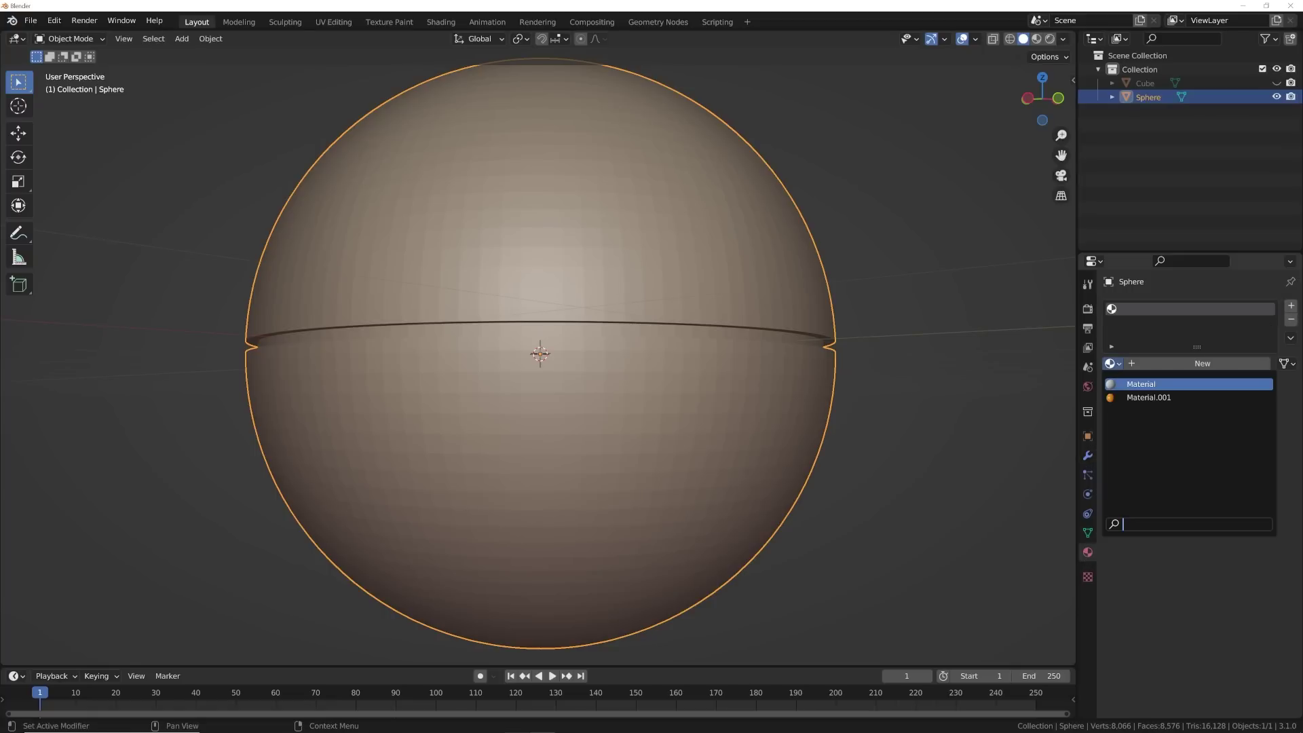
click(1154, 398)
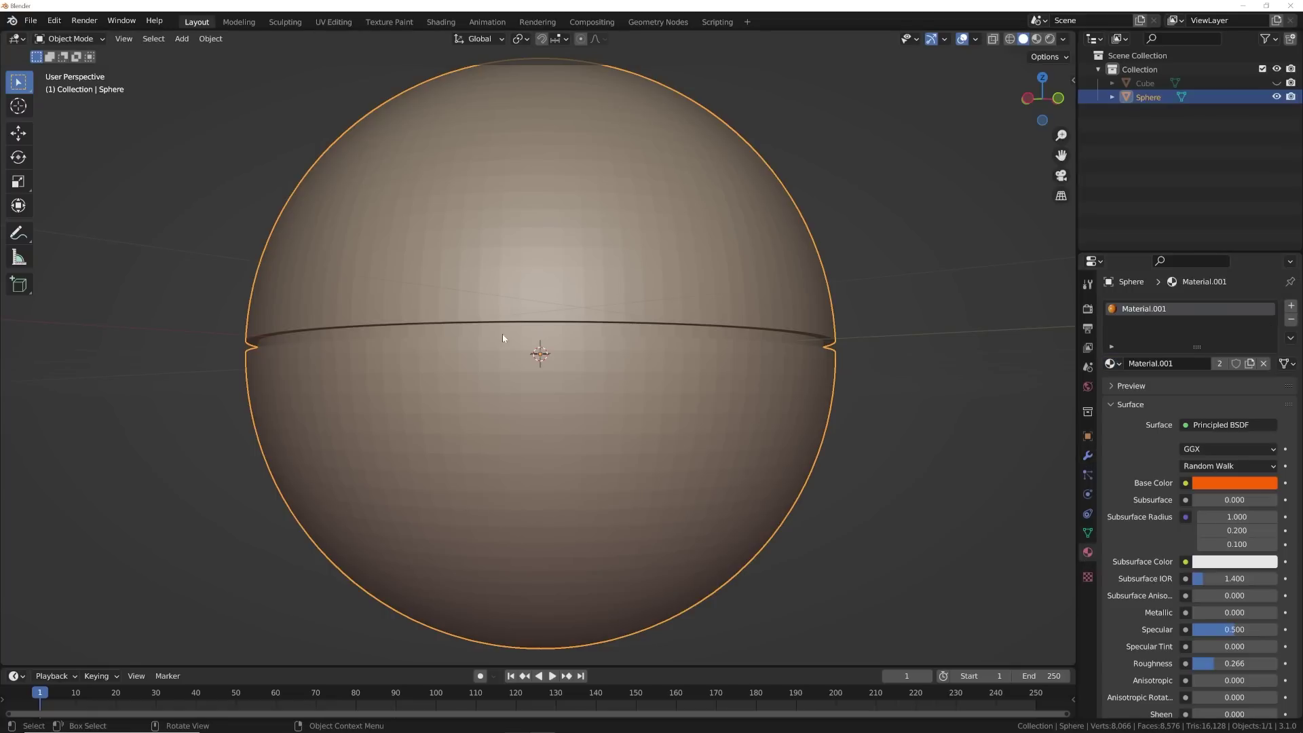
click(1290, 306)
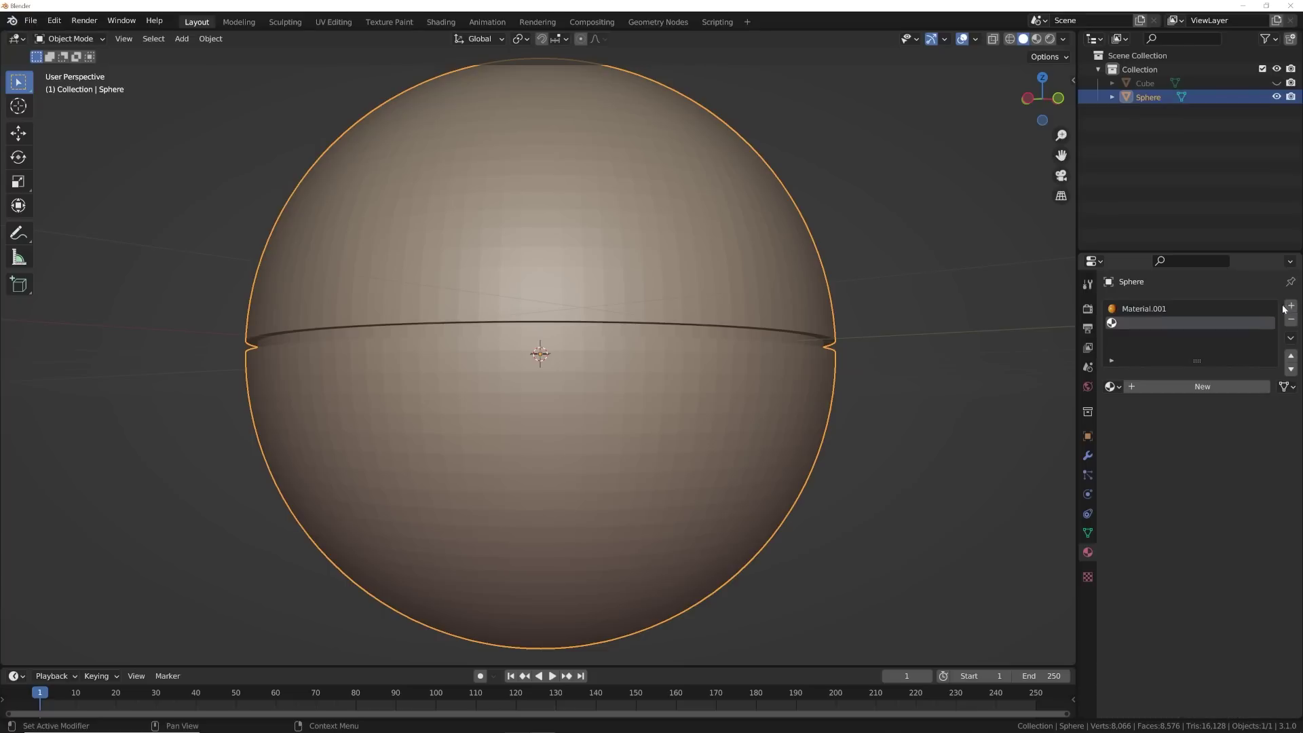
click(1183, 387)
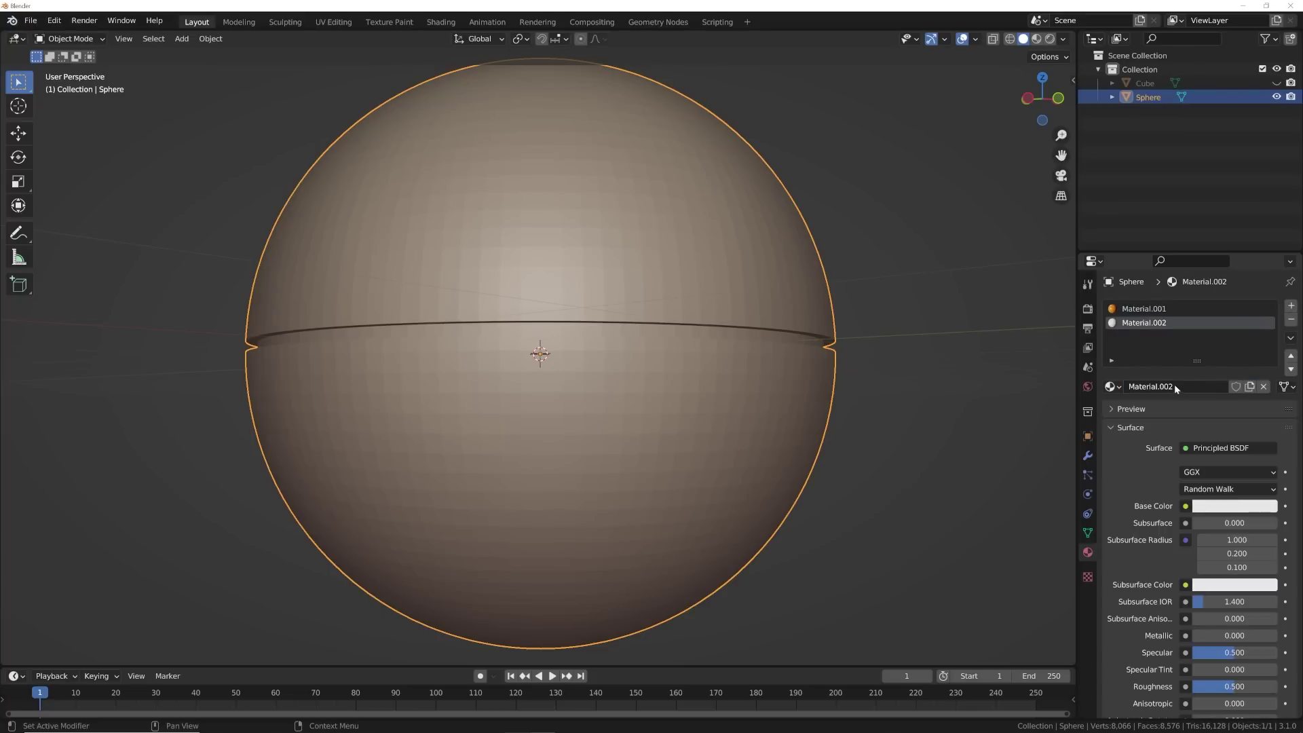
Copy the Base Color hex value FF6400 from Material.001 into the Base Color of Material.002
click(1136, 310)
click(1231, 507)
click(1250, 423)
click(1231, 443)
key(ctrl+c)
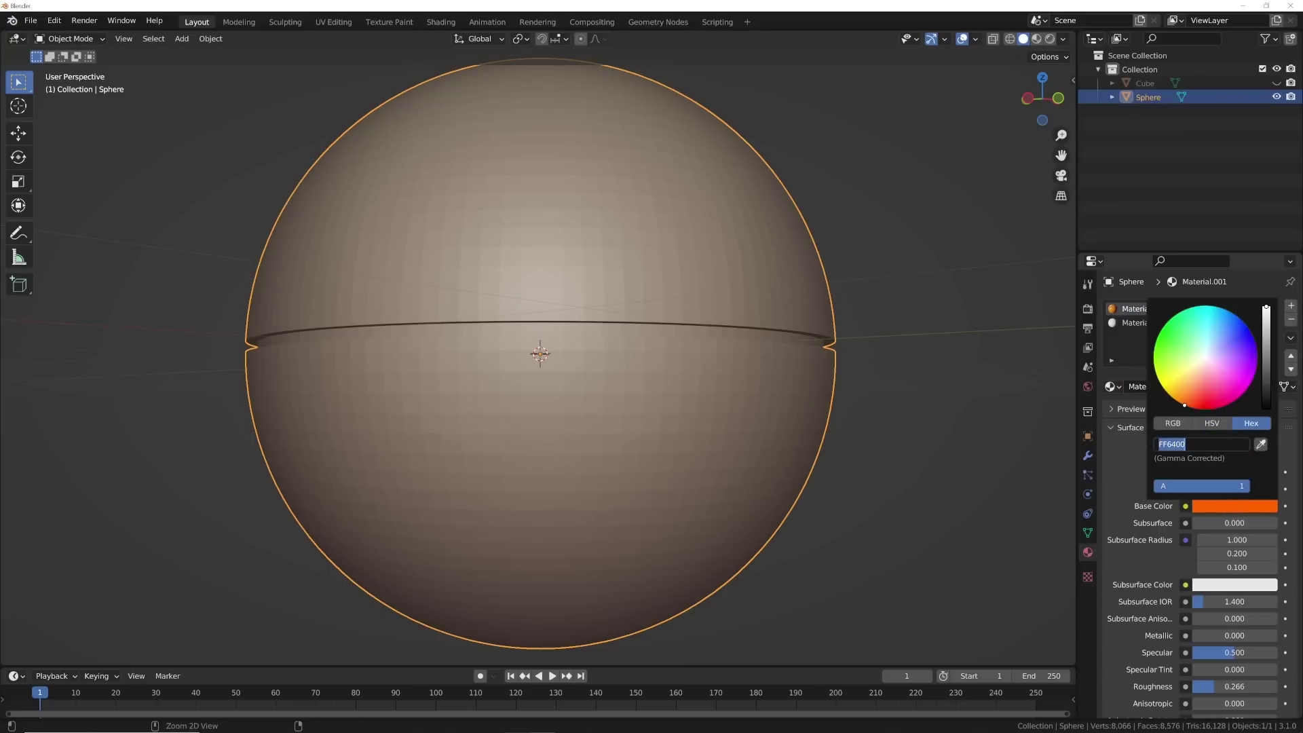
key(Escape)
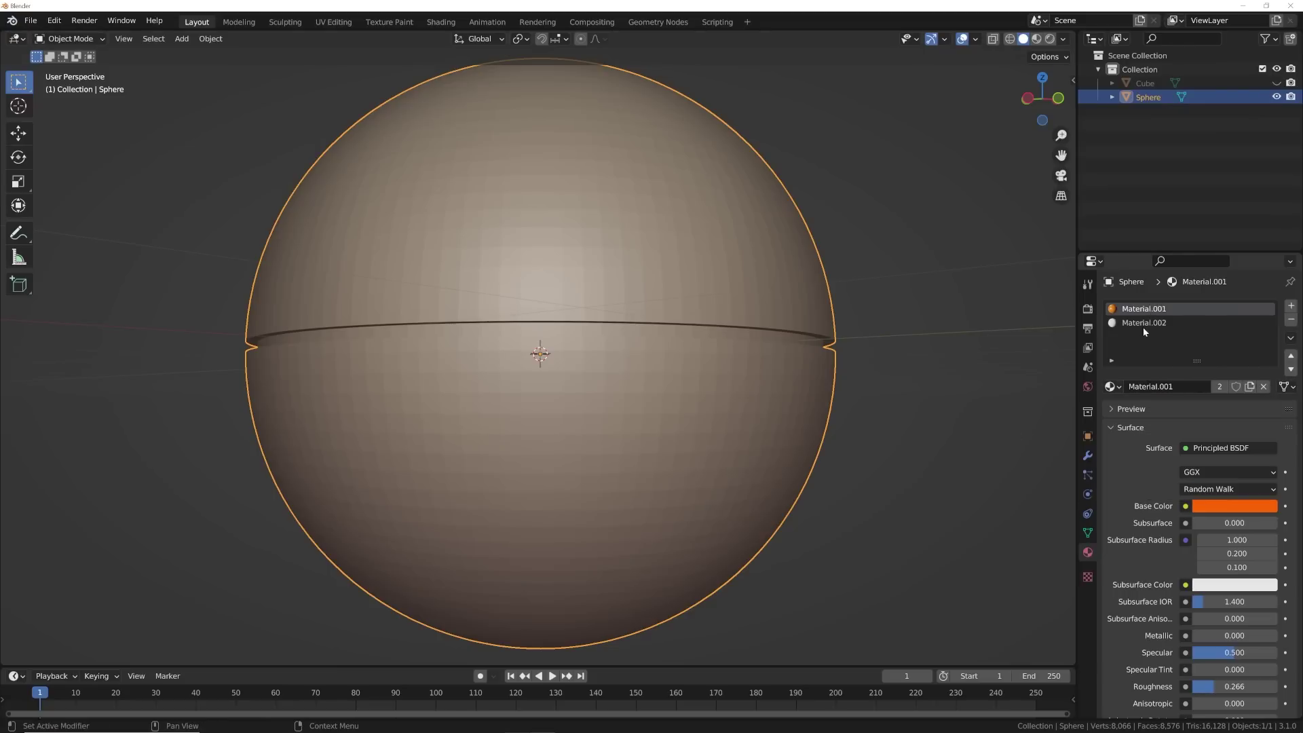
click(1142, 324)
click(1245, 506)
click(1232, 442)
key(ctrl+v)
key(Return)
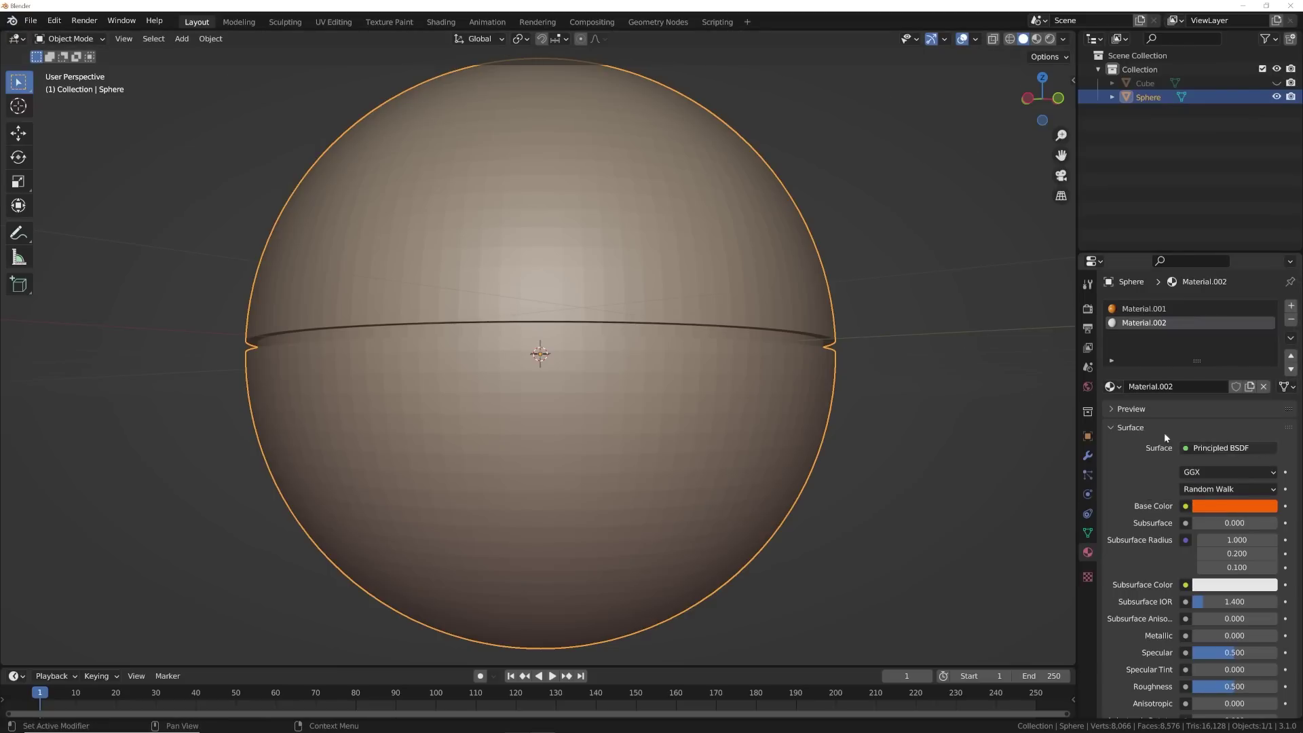
Lower the Roughness of Material.002 to 0
click(1045, 369)
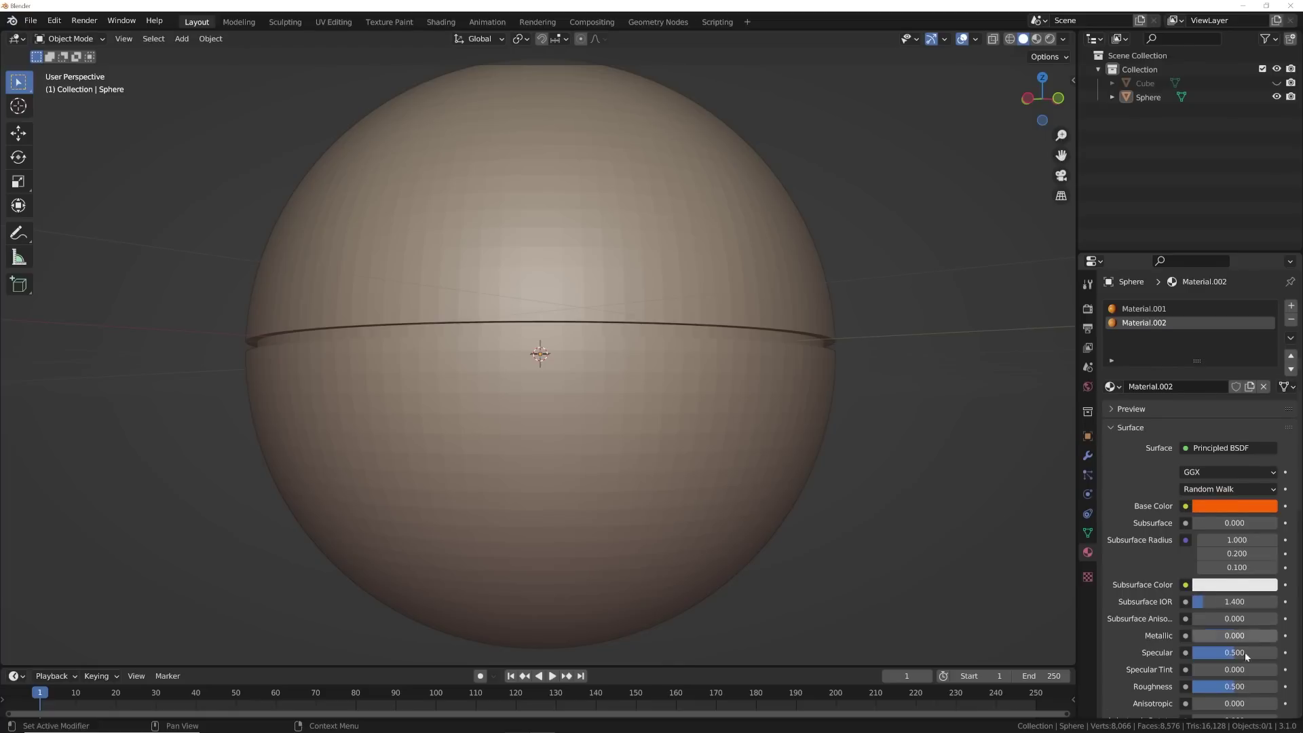
scroll(1236, 620, down, 1)
drag(1234, 672, 1208, 676)
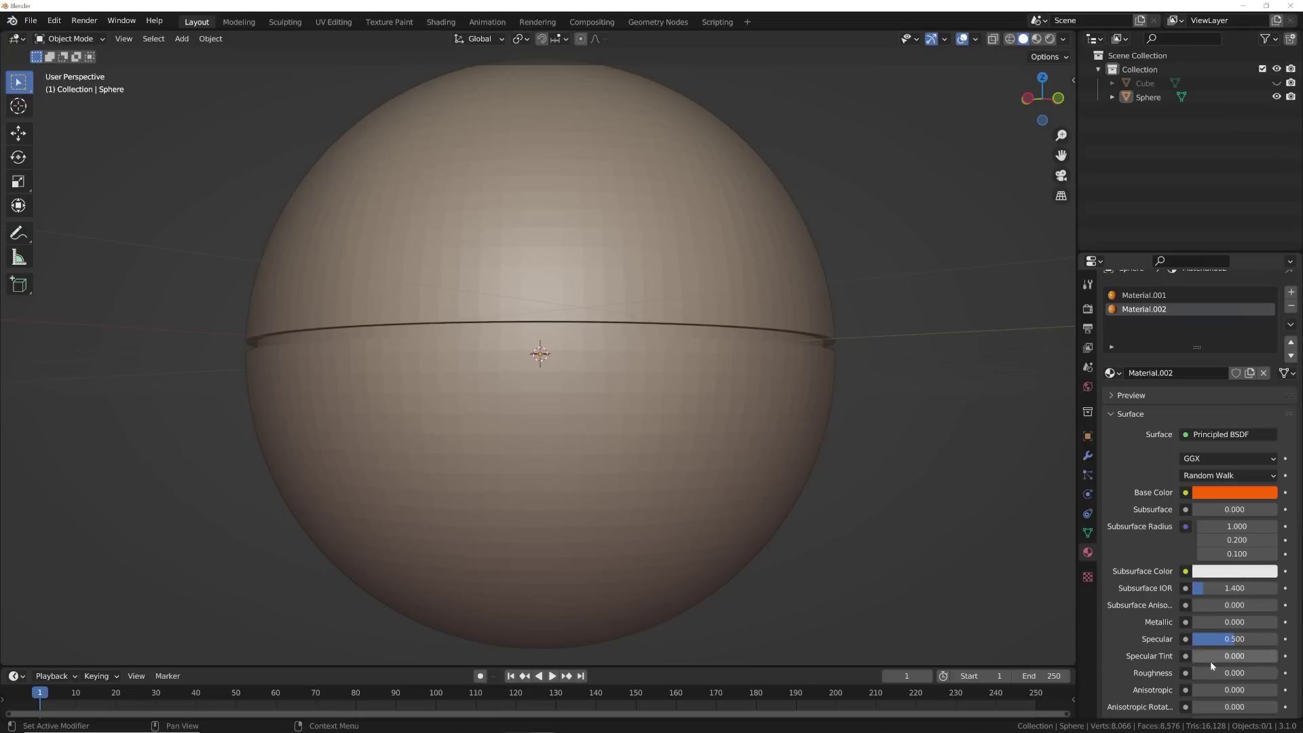
Show the viewport in Material Preview and assign Material.002 to the selected upper-hemisphere faces
key(Tab)
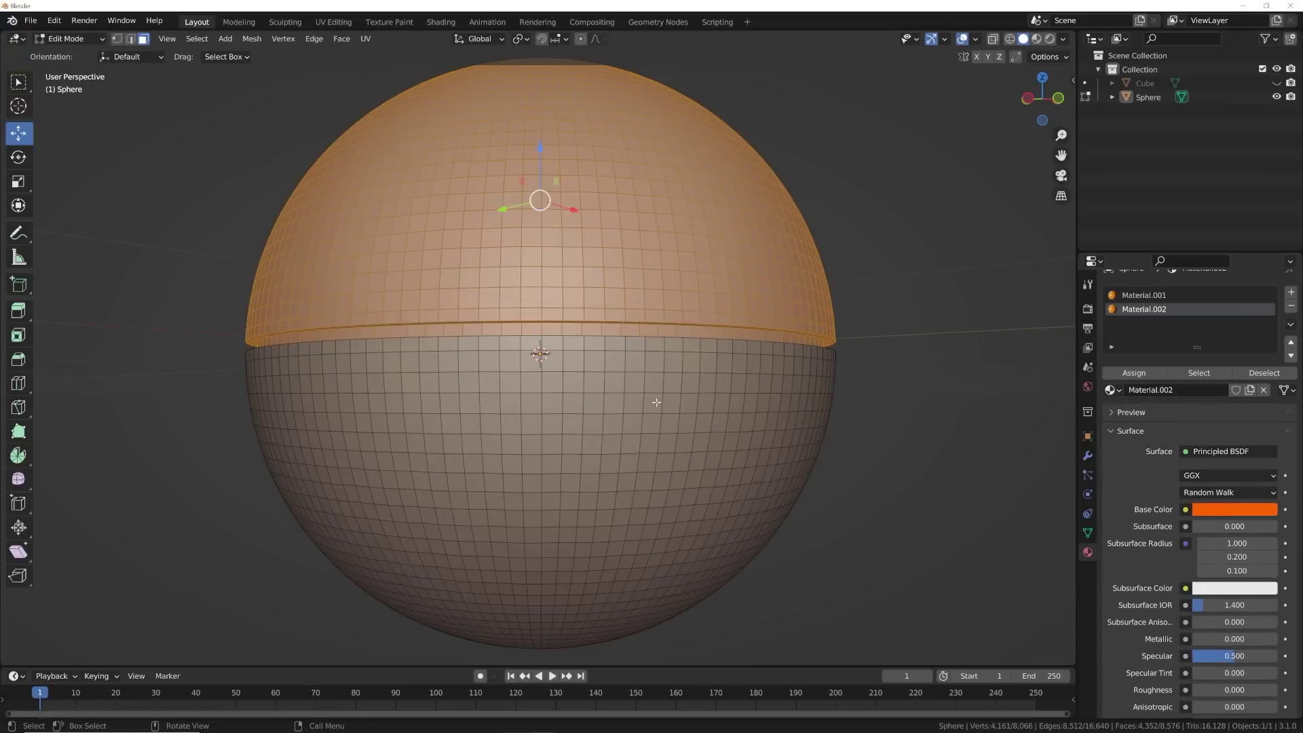
click(1037, 39)
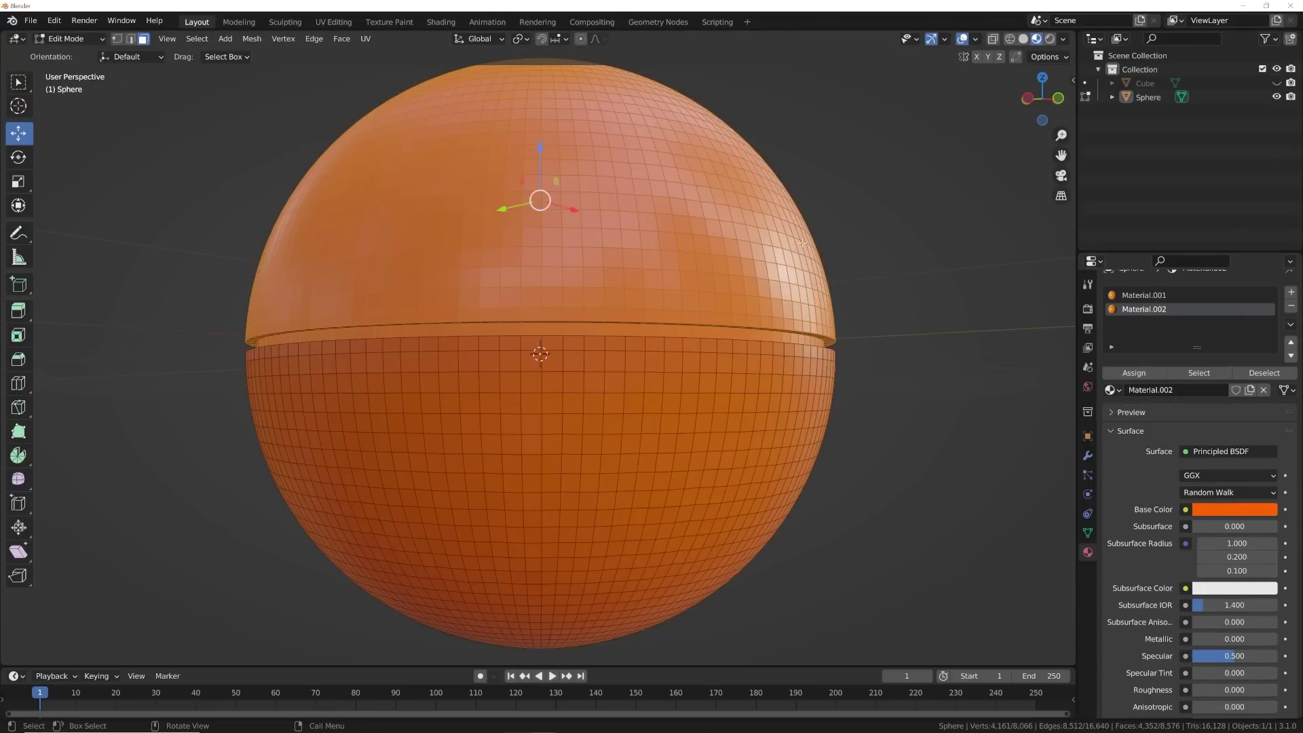
key(Tab)
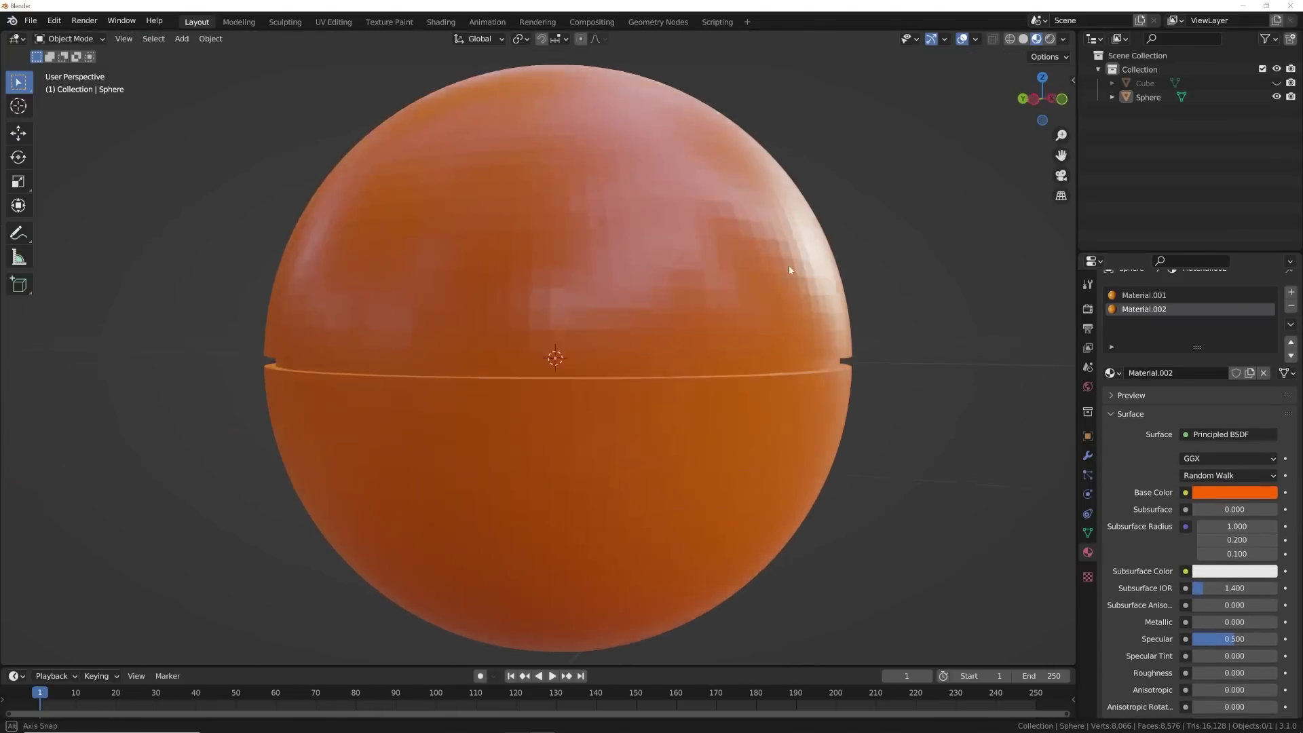
key(Tab)
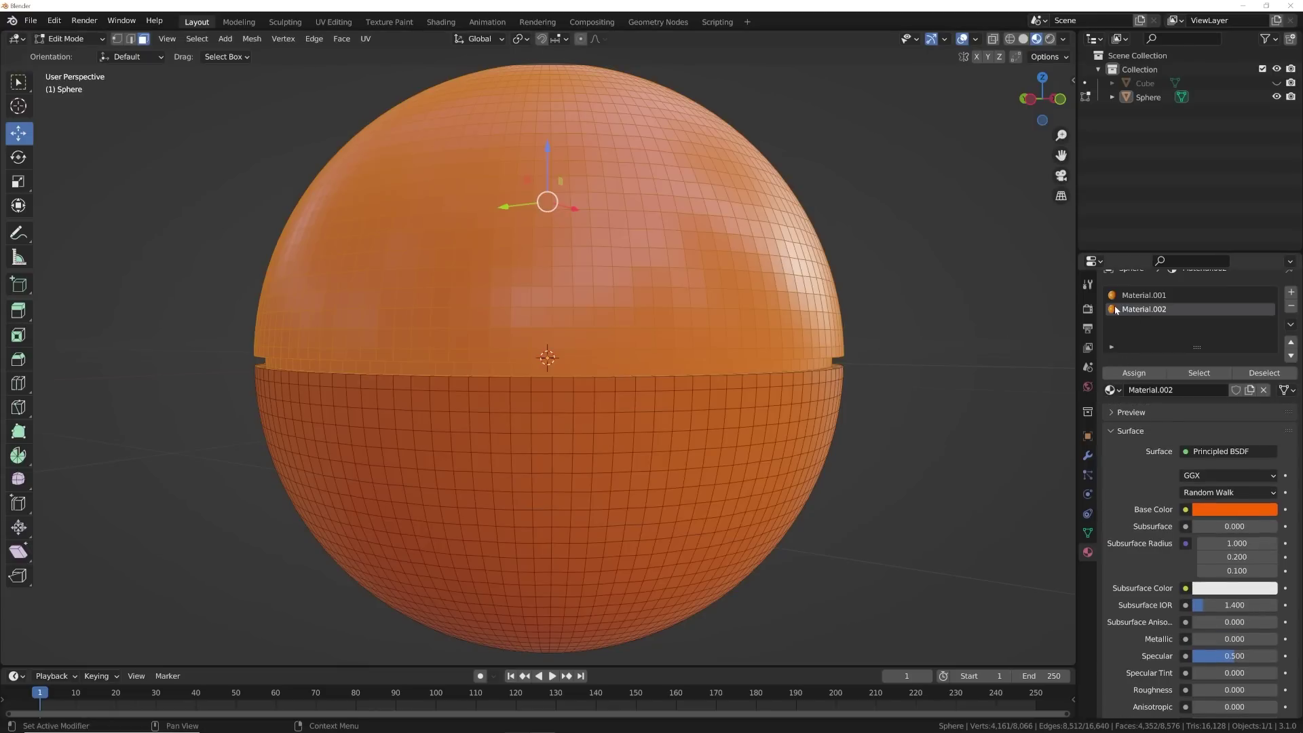
click(1150, 375)
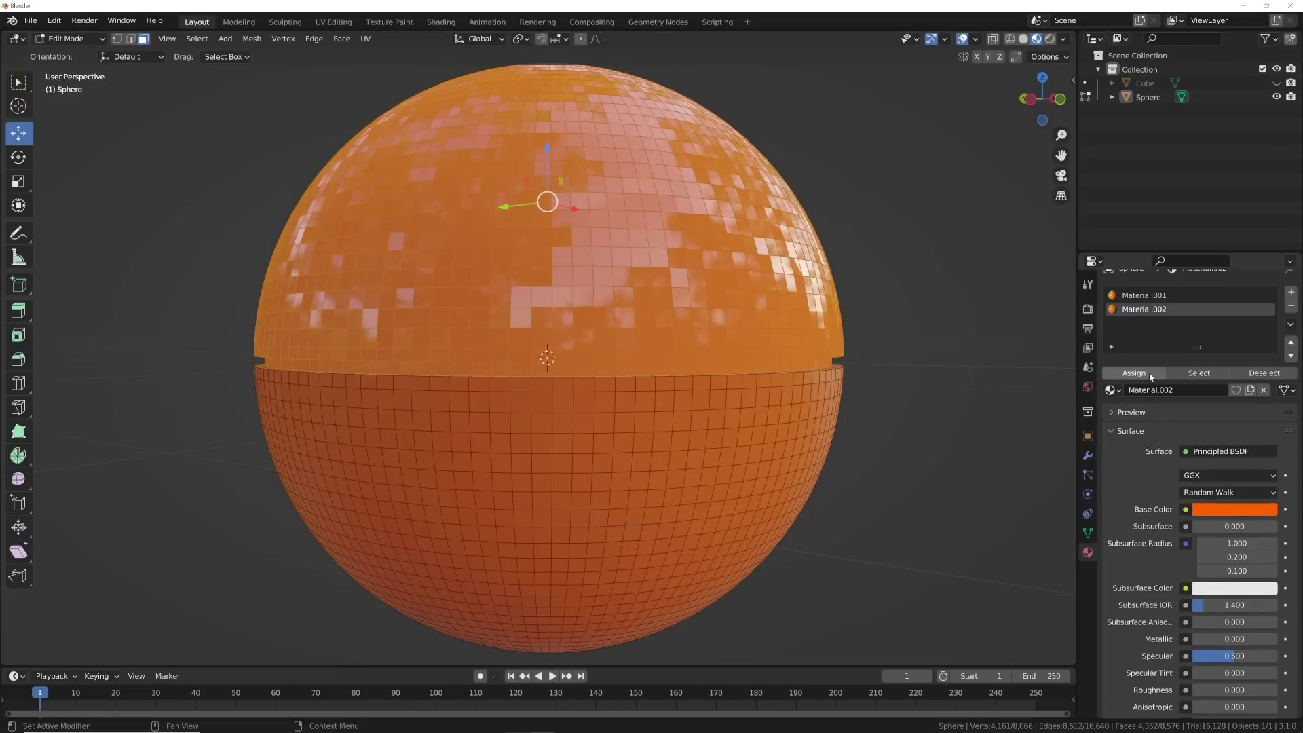
Return to Object Mode and select the whole sphere
key(Tab)
middle_drag(862, 391, 645, 428)
scroll(632, 419, down, 4)
right_click(654, 297)
click(653, 297)
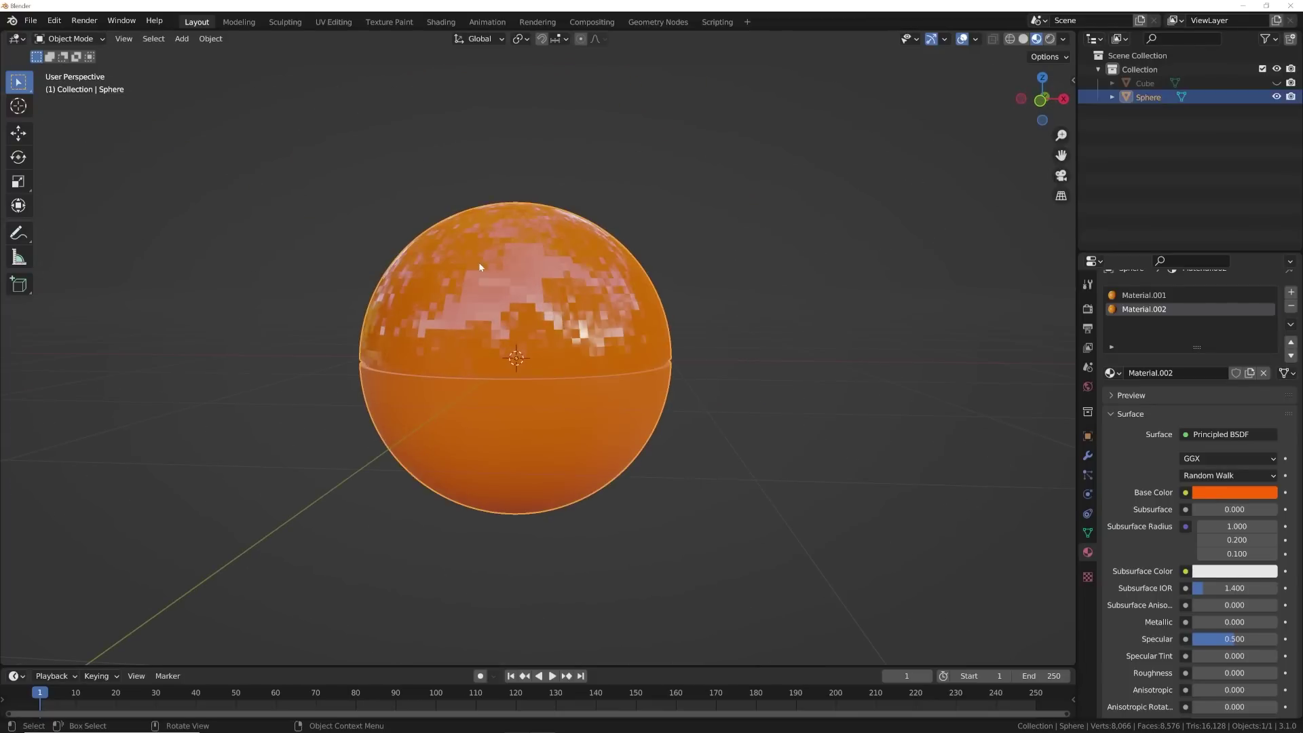
Check the glossy upper half, return the viewport to Solid shading, and add a Bevel modifier to the sphere
middle_drag(611, 340, 658, 343)
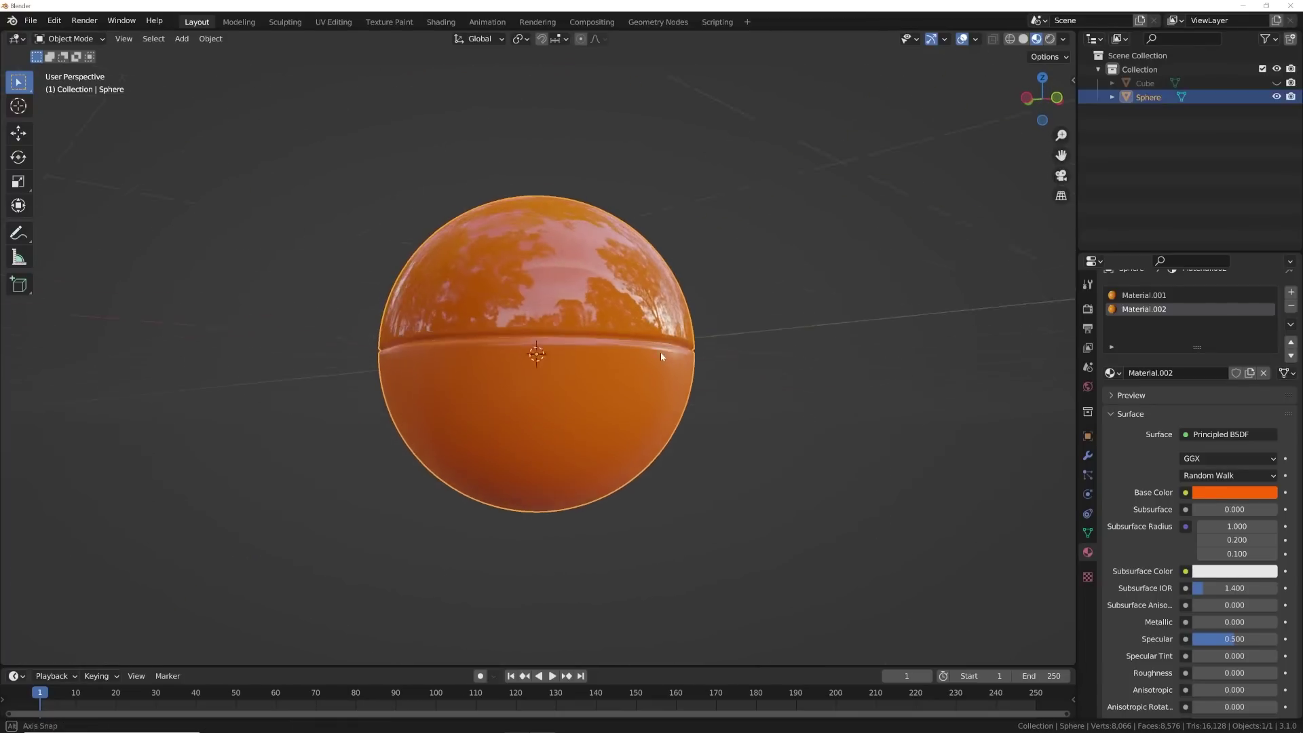
scroll(679, 370, up, 3)
middle_drag(702, 397, 1003, 124)
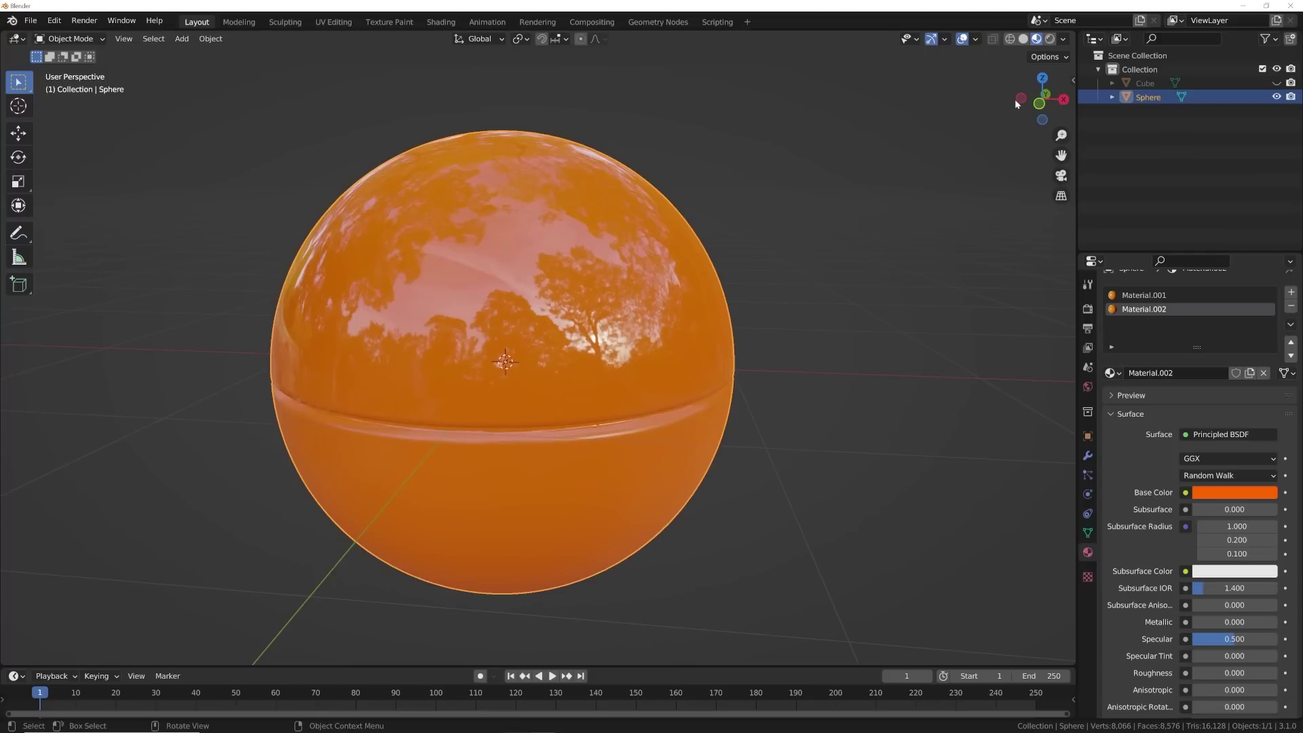
click(1024, 39)
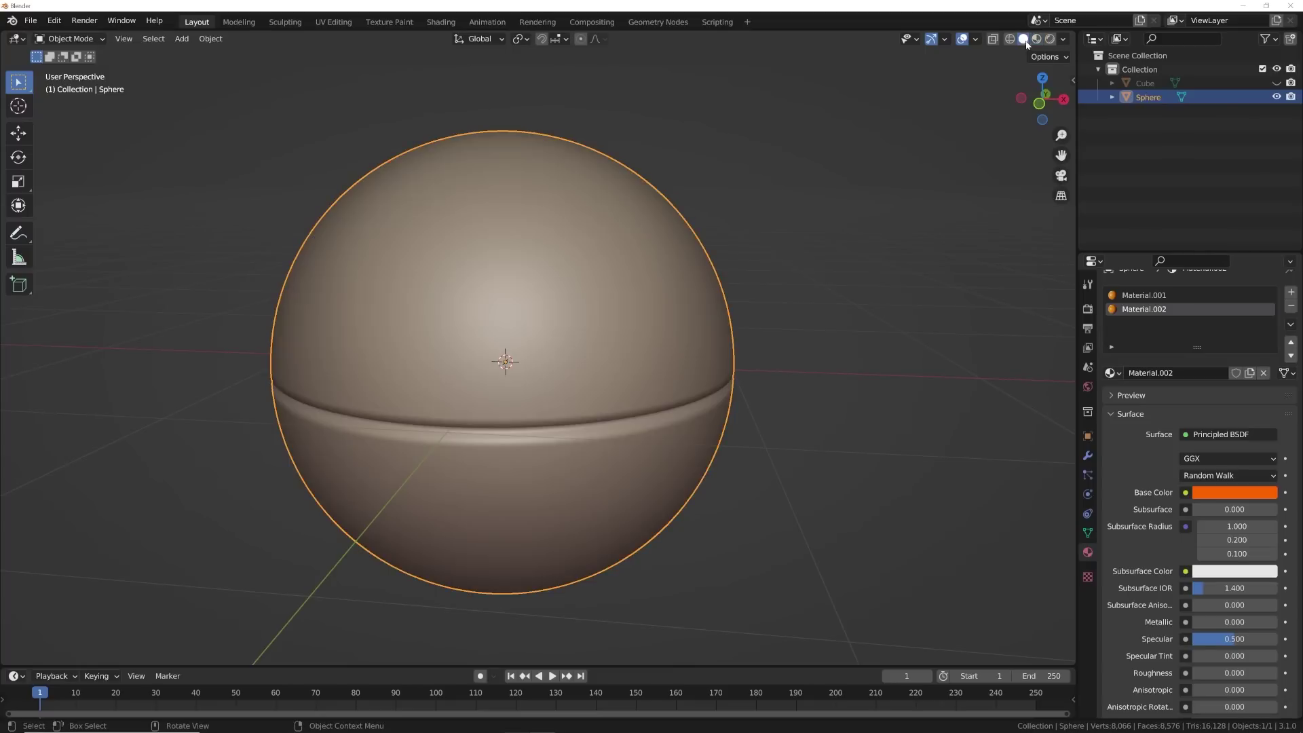
click(1088, 456)
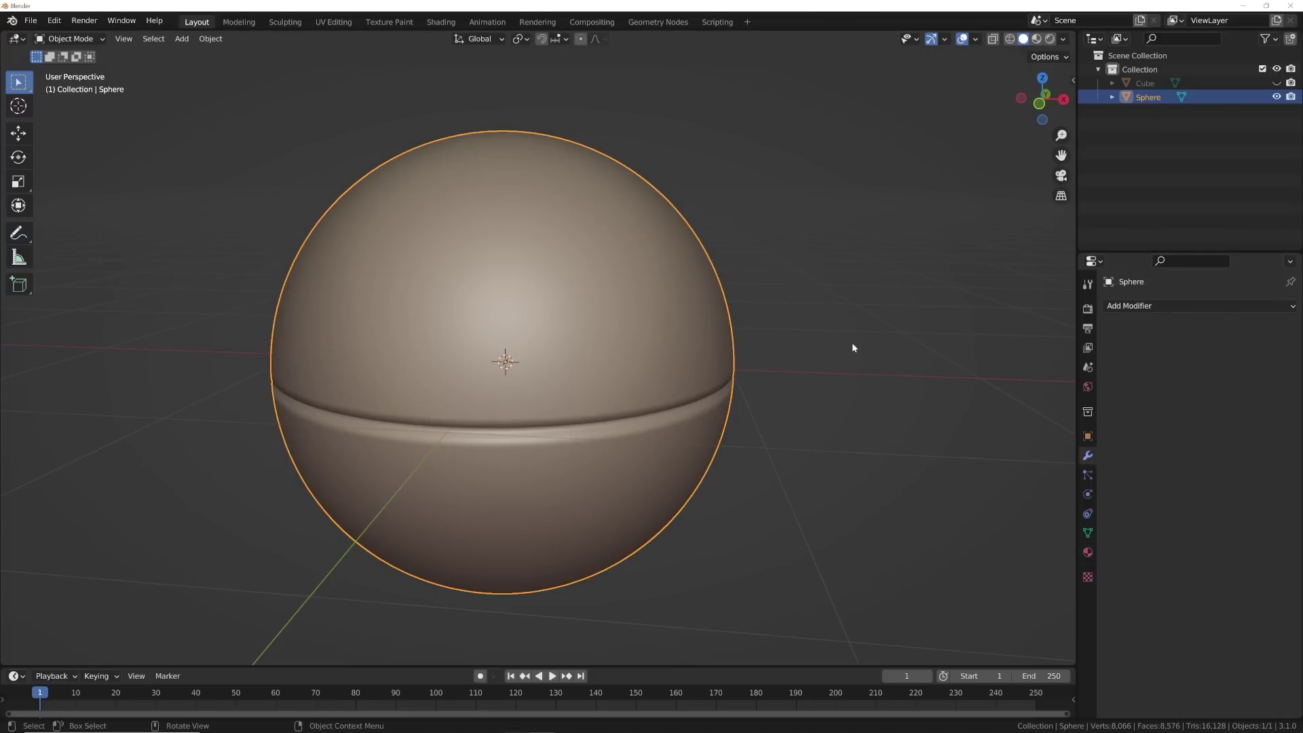
click(1138, 306)
click(1011, 373)
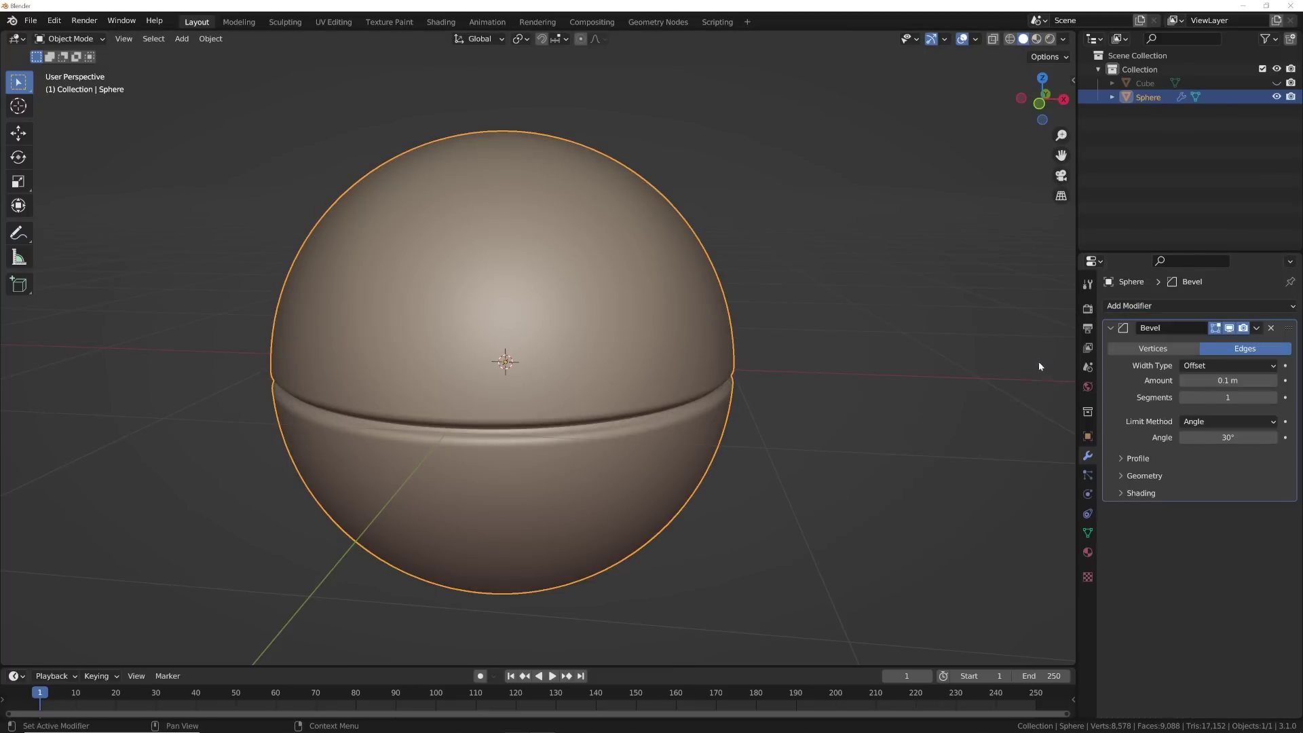
Set the sphere's Bevel modifier Amount to 0.005 m with 4 segments
scroll(825, 393, up, 4)
middle_drag(825, 393, 828, 370)
drag(1229, 380, 1177, 380)
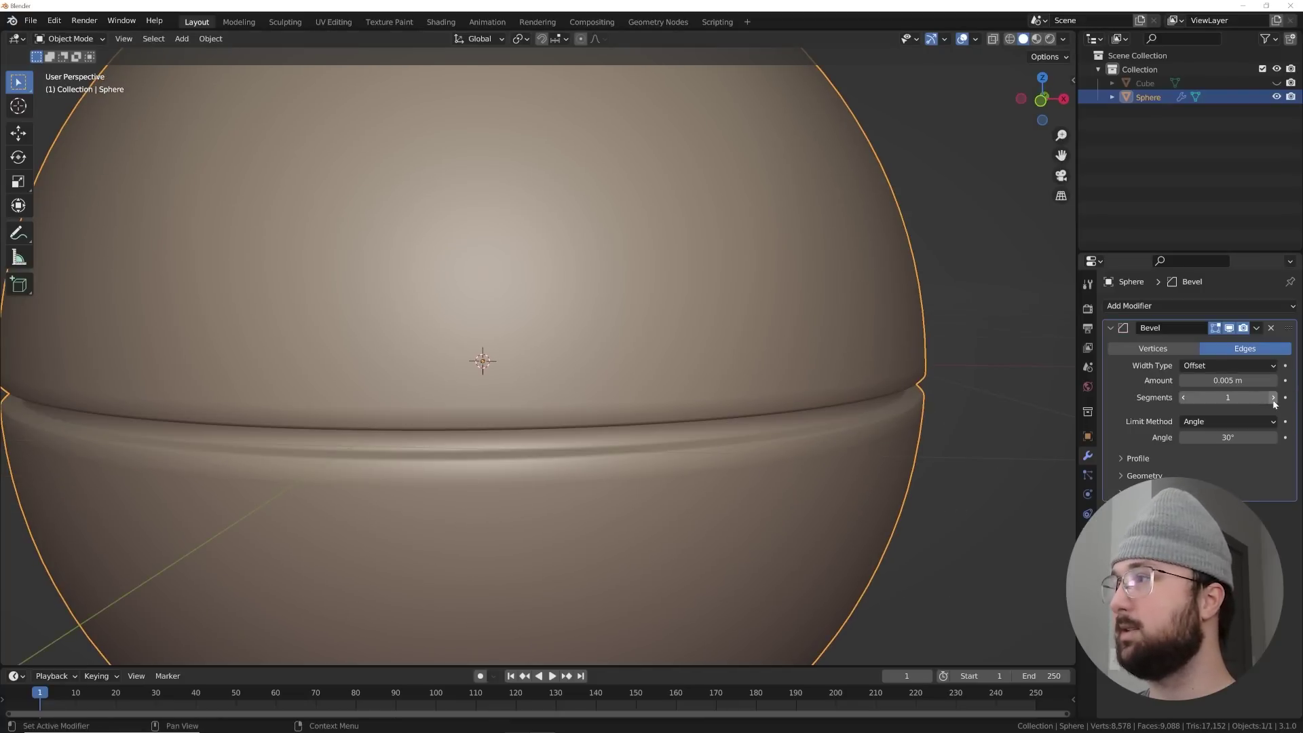
click(1274, 397)
click(1274, 397)
click(1274, 398)
scroll(864, 399, down, 4)
middle_drag(864, 398, 847, 361)
scroll(817, 393, up, 4)
scroll(847, 361, down, 5)
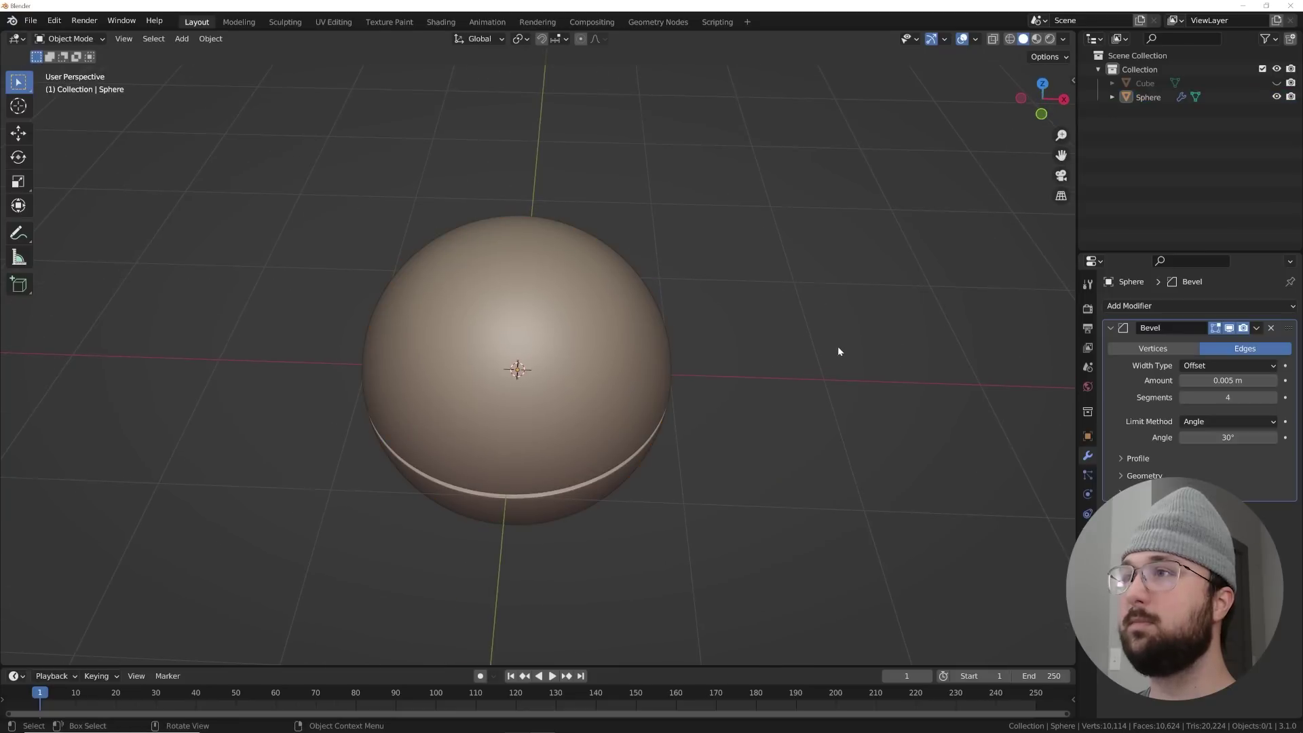
Add a Bezier circle curve around the sphere at the world origin
middle_drag(482, 479, 470, 276)
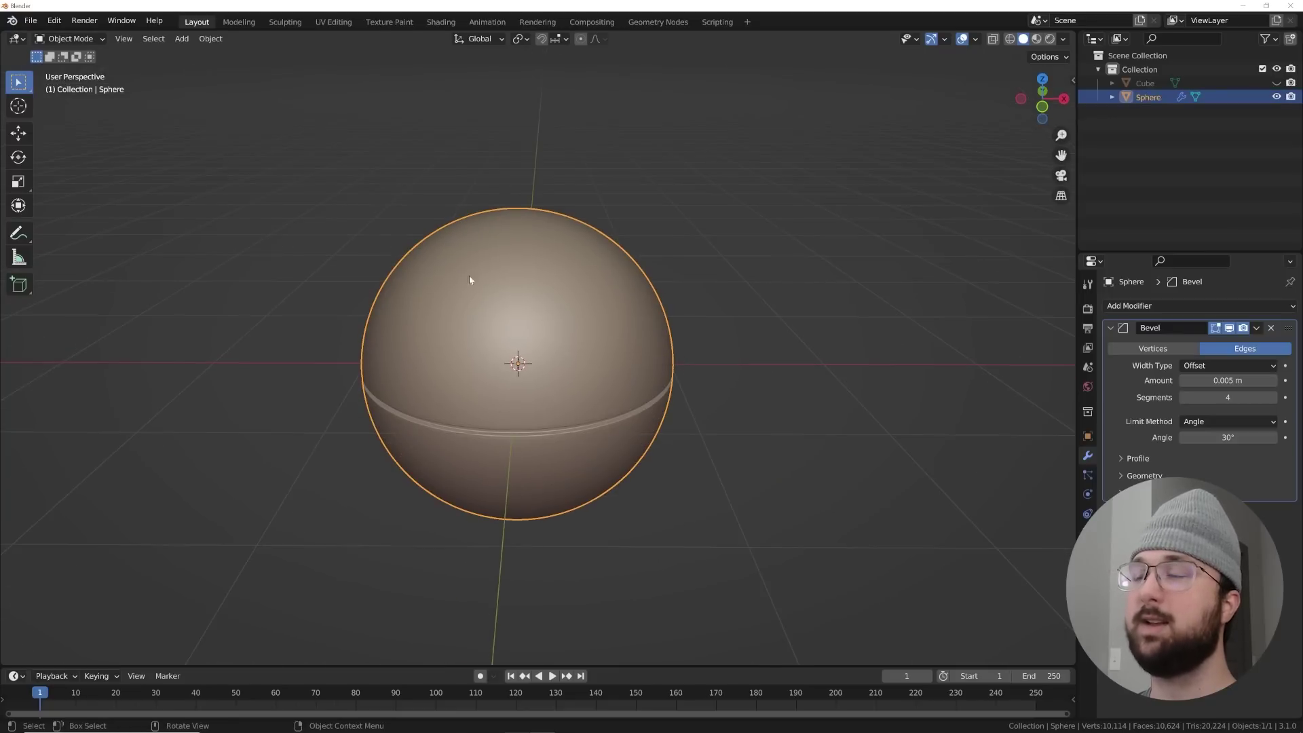
scroll(703, 217, up, 2)
key(shift+a)
mouse_move(695, 230)
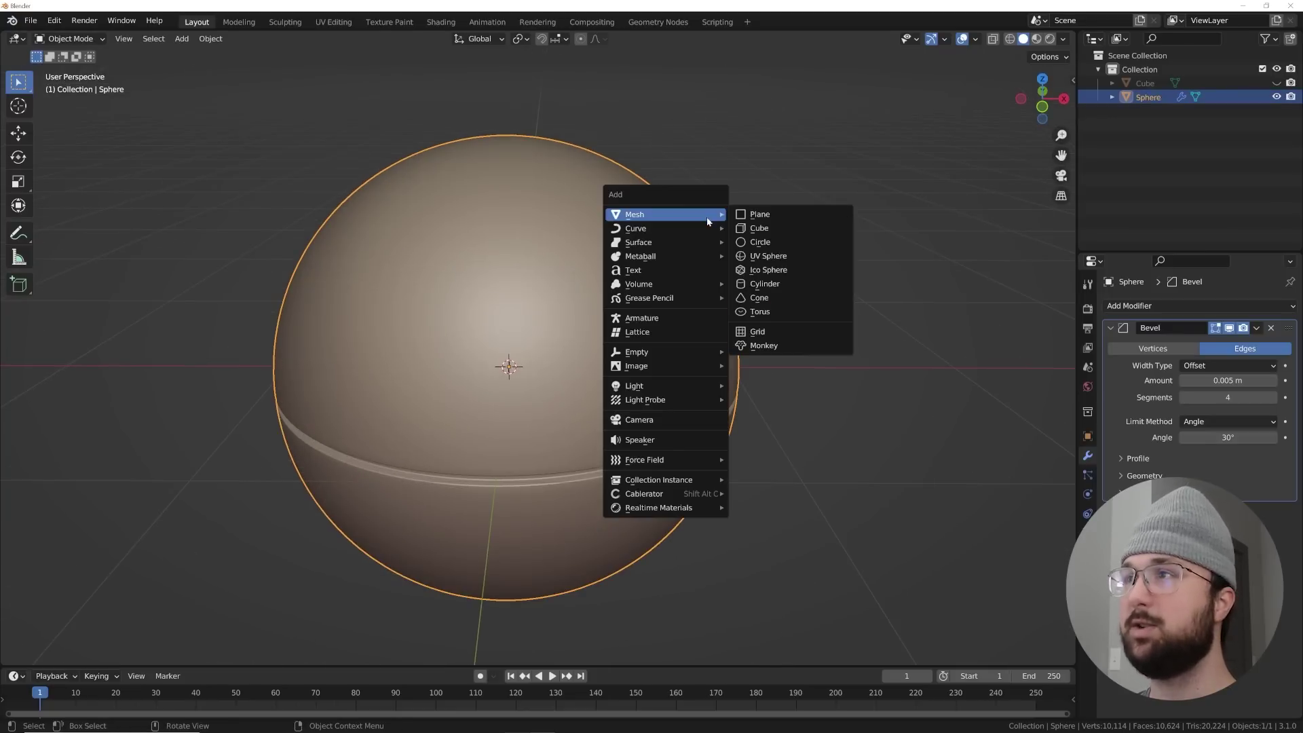
click(742, 242)
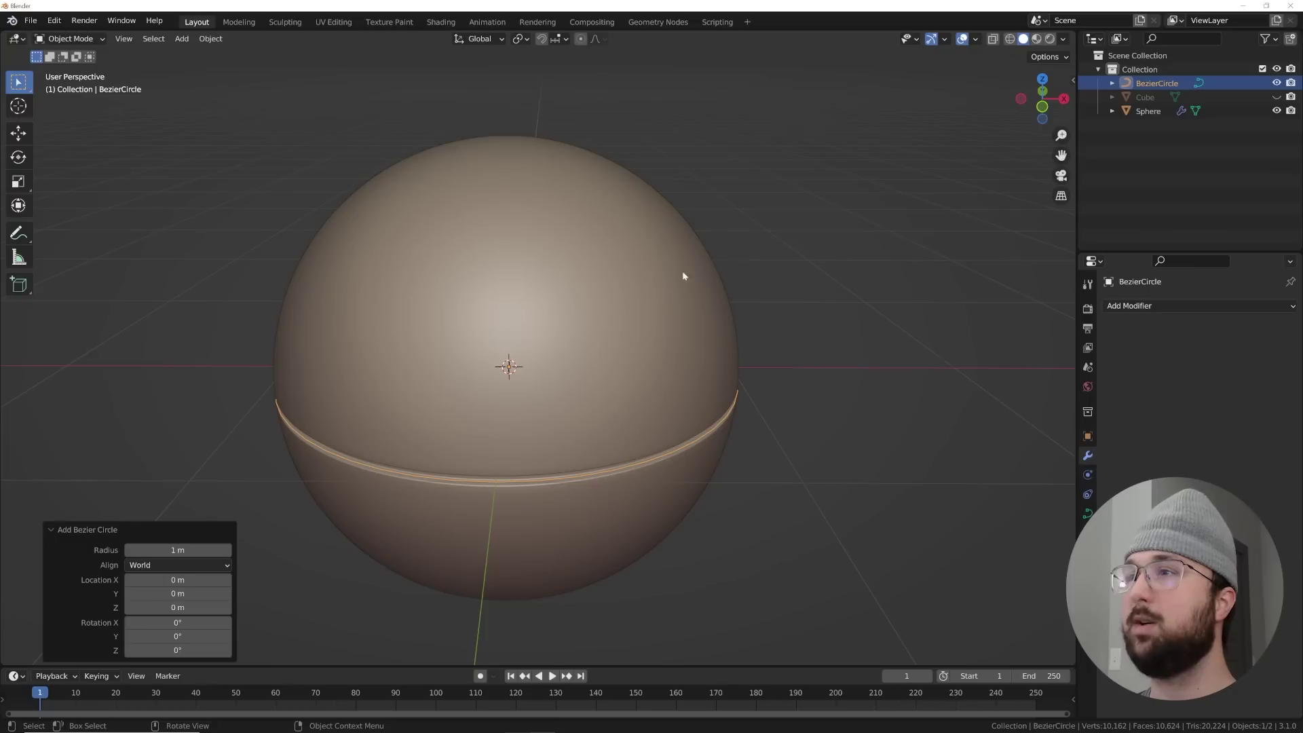
Add a Follow Path constraint to the sphere with BezierCircle as its target
click(540, 260)
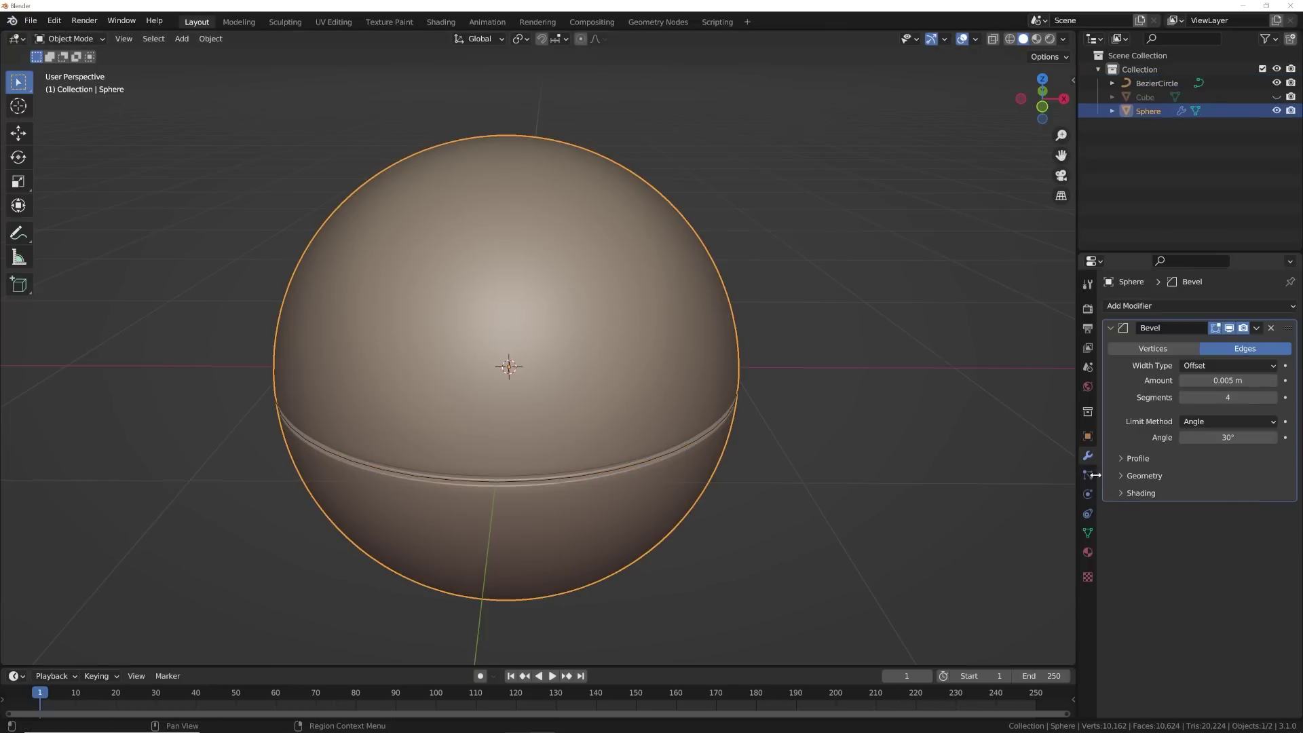
click(1087, 514)
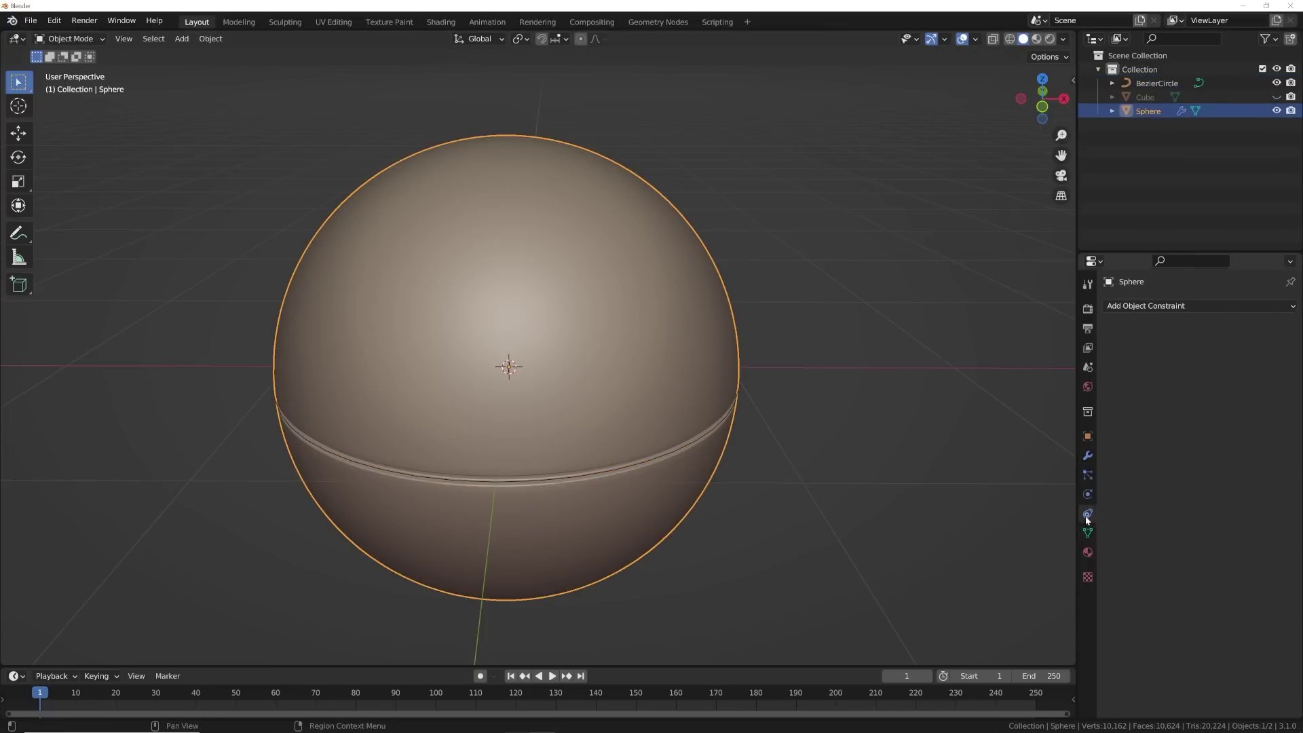
click(1147, 306)
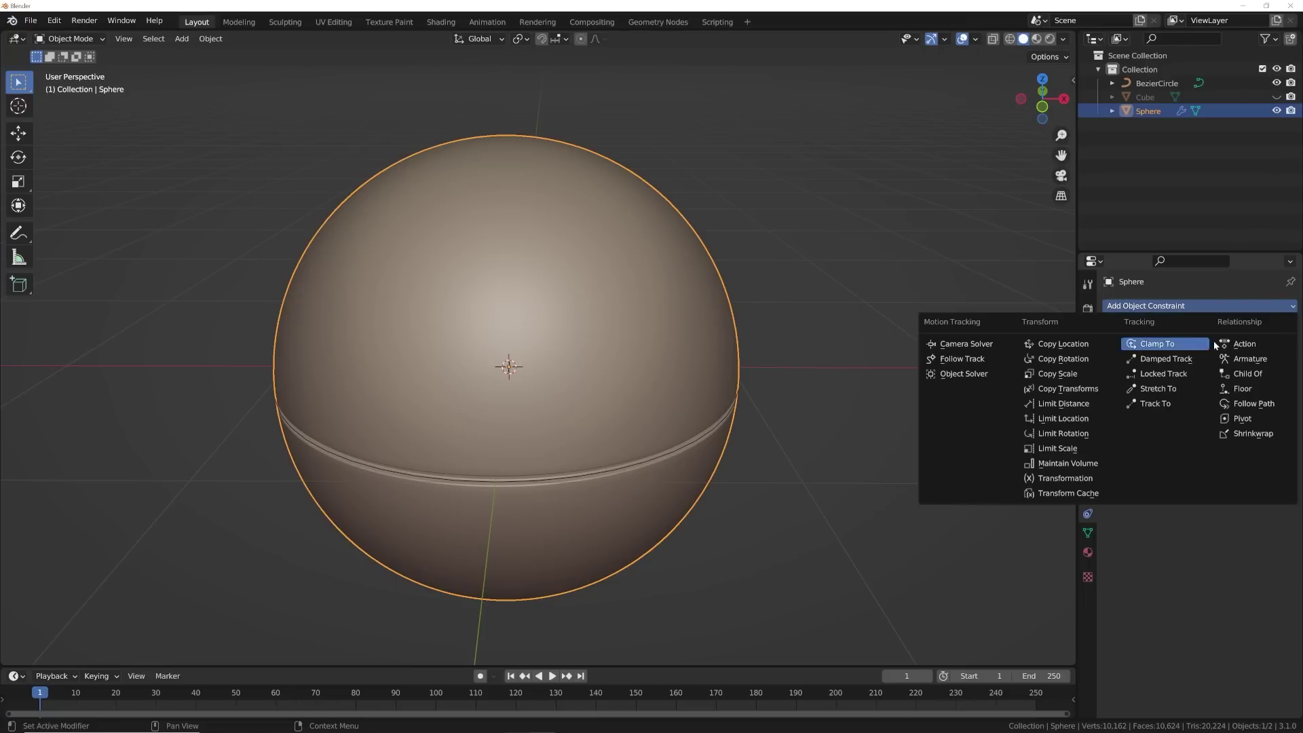
click(1252, 404)
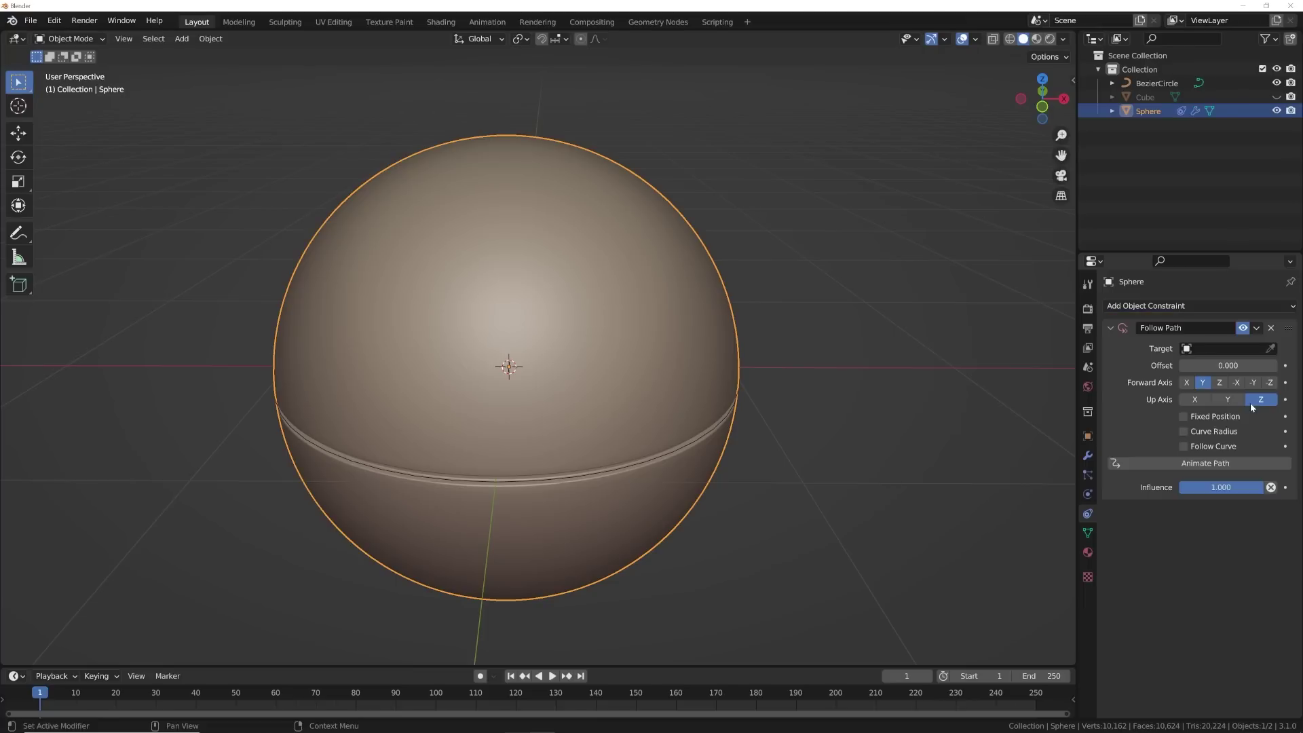
click(1188, 347)
click(1164, 366)
Scale the sphere by 0.25 and preview its travel along the circle using the constraint's Offset
scroll(805, 411, down, 3)
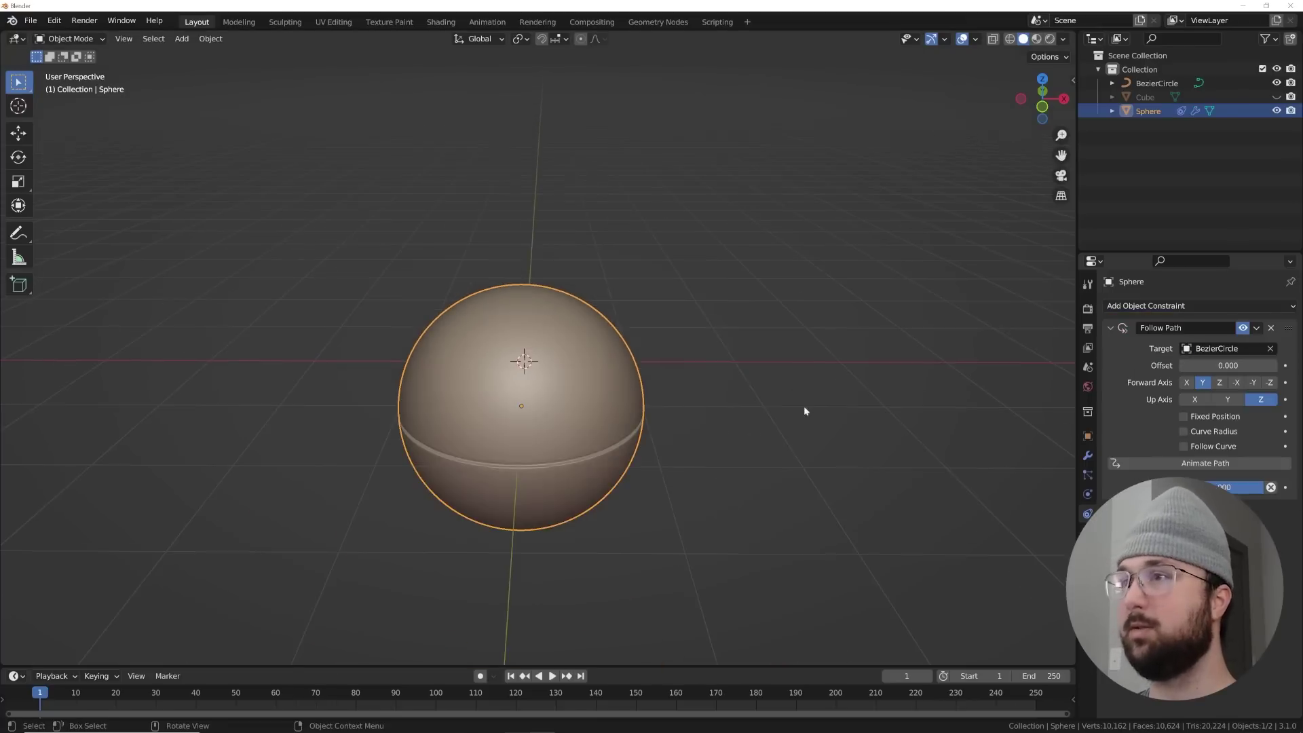
middle_drag(805, 412, 599, 387)
text(s.25)
key(Return)
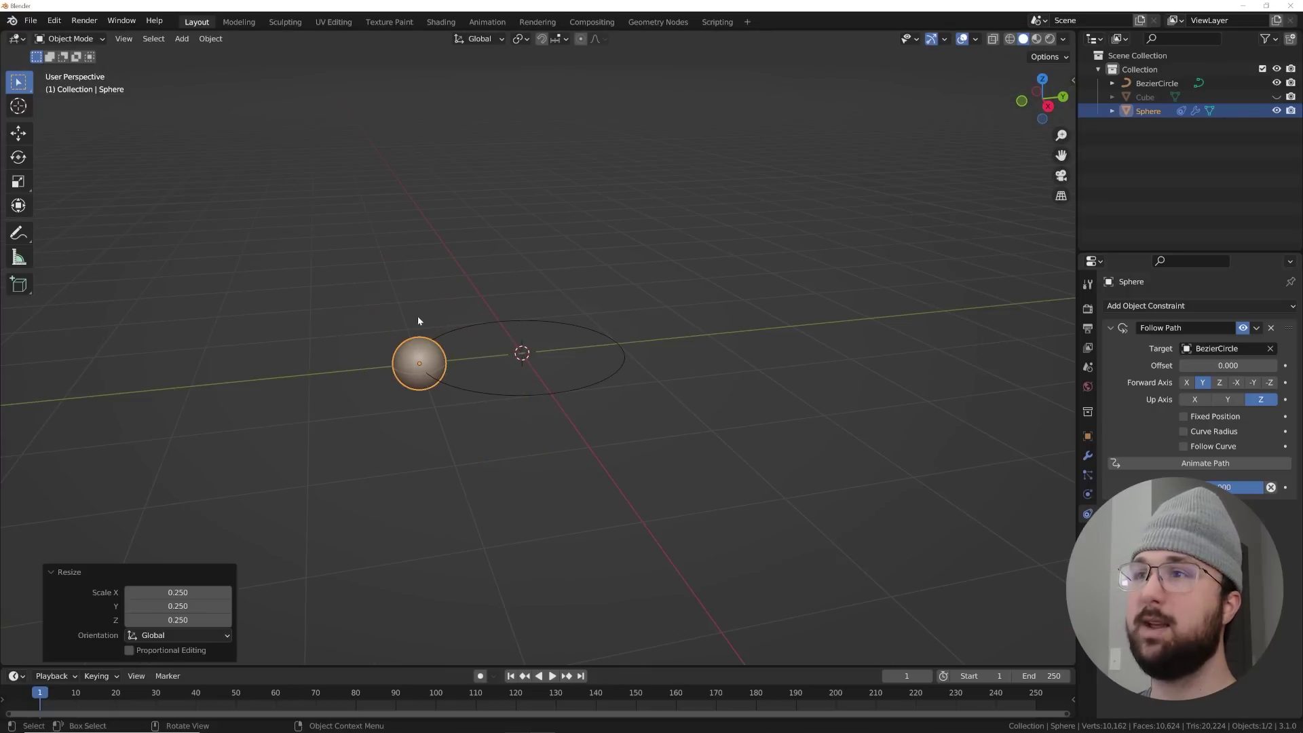
drag(1222, 365, 1188, 365)
key(Escape)
Unhide the large grooved Cube object, select it, and show the scene in Right Orthographic view
middle_drag(695, 352, 669, 378)
scroll(669, 378, up, 4)
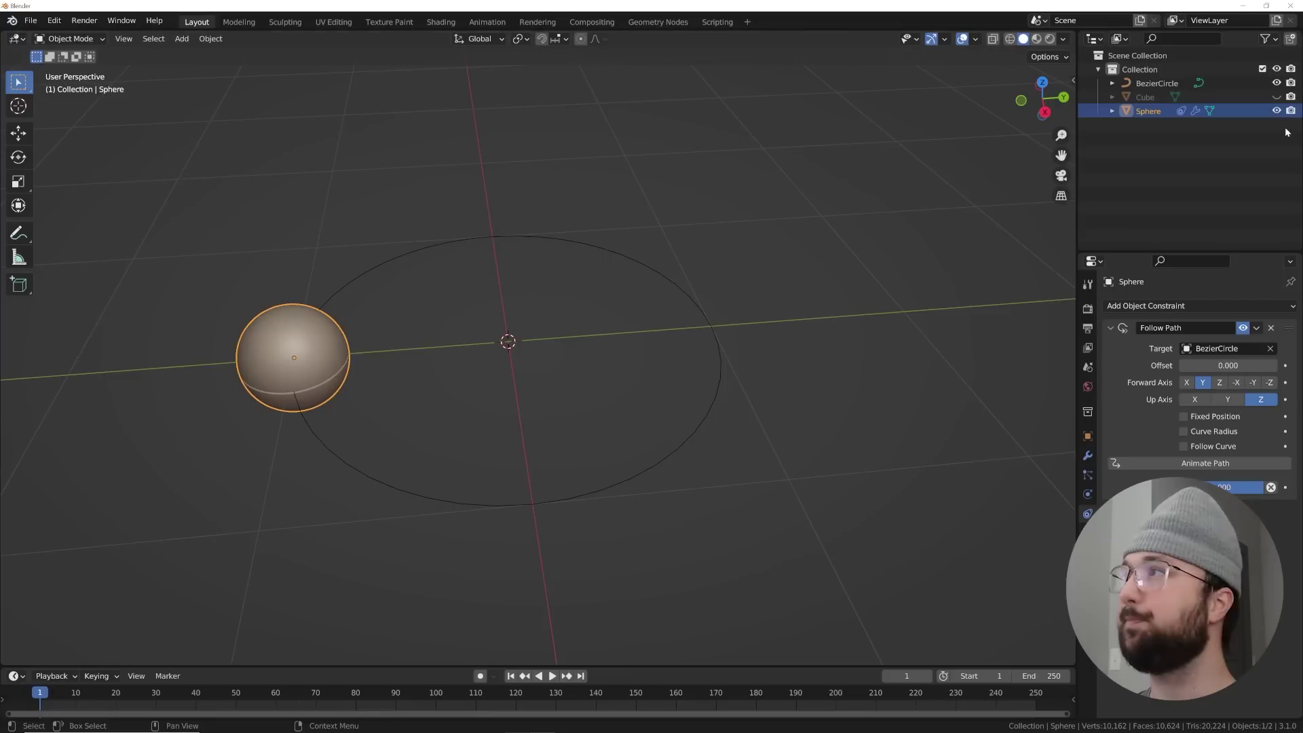
click(1277, 97)
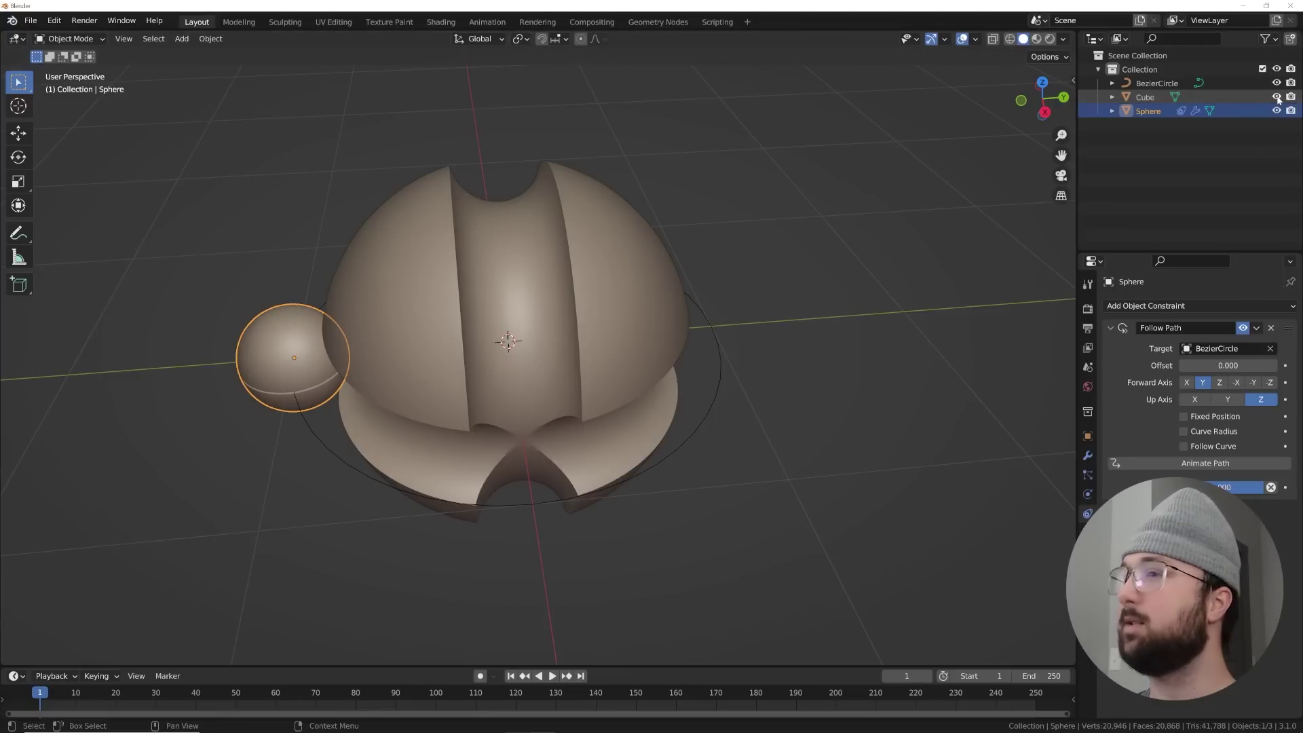
click(1194, 98)
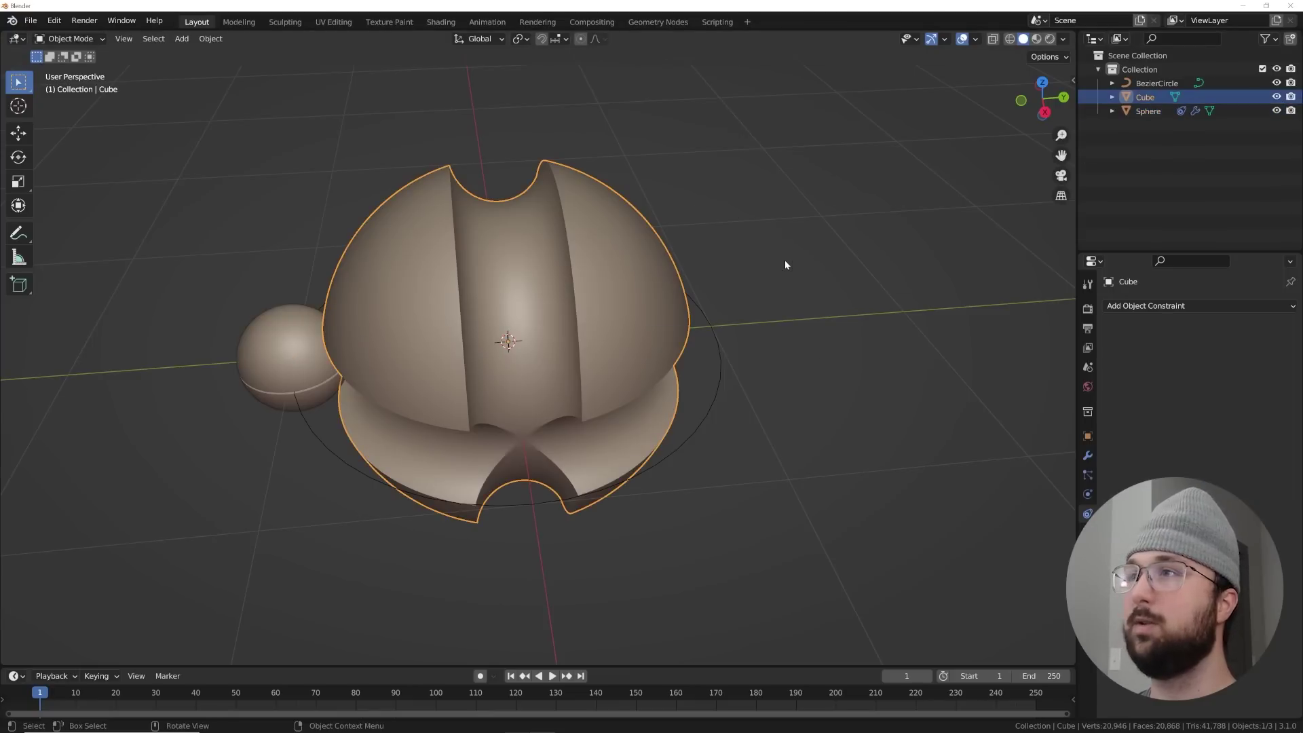
click(871, 258)
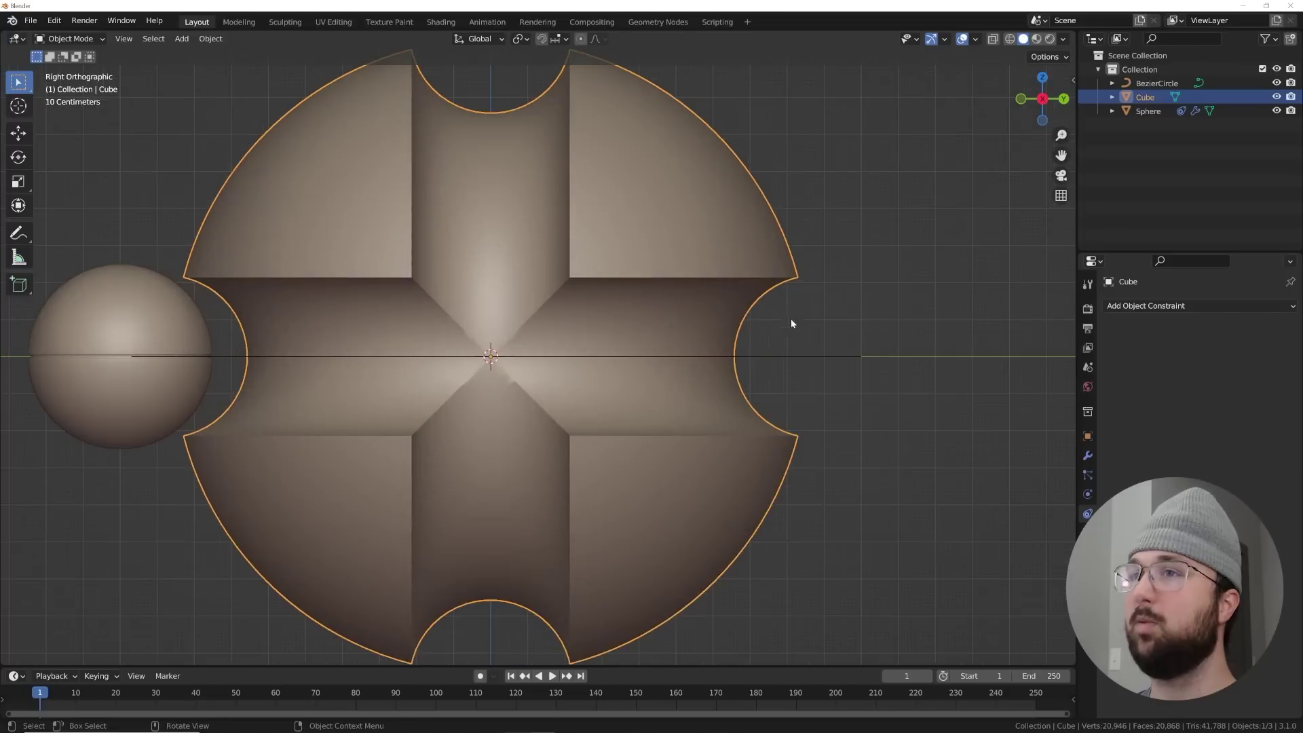
Scale the small sphere down to roughly the height of the large sphere's horizontal groove
click(268, 317)
key(s)
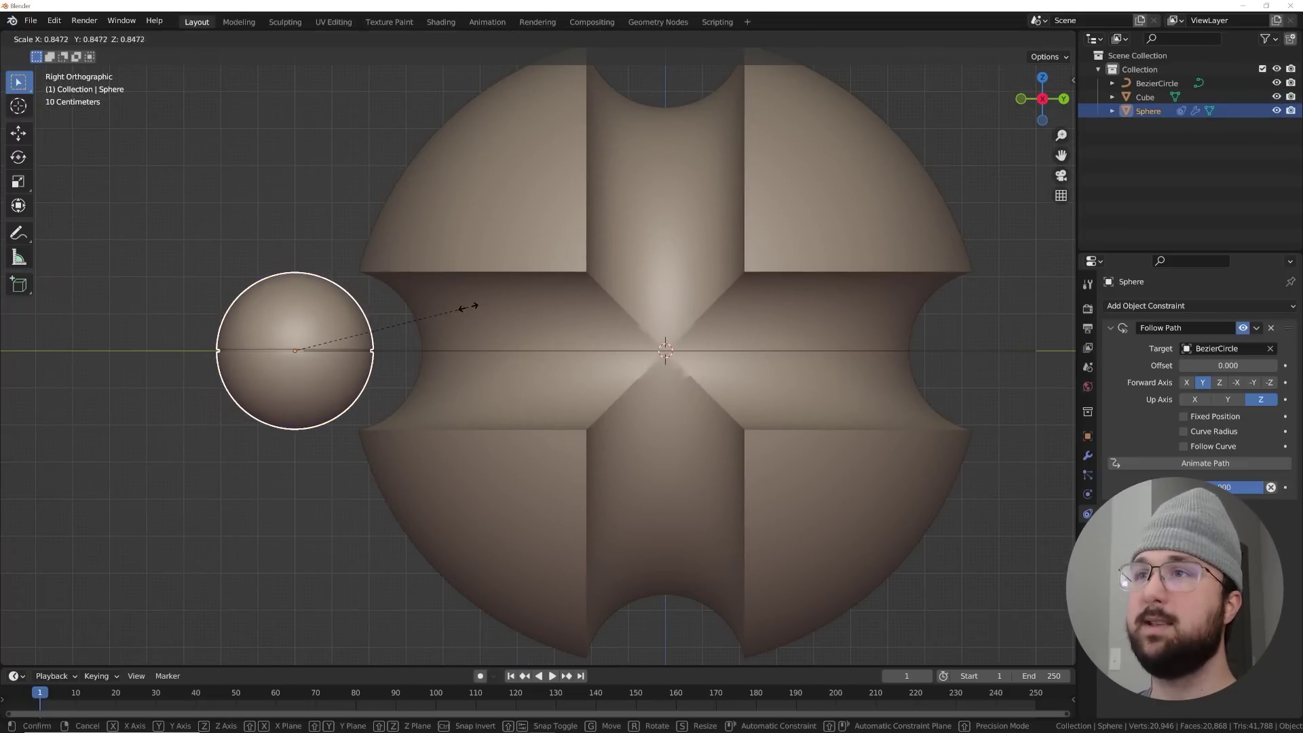
click(465, 307)
scroll(462, 316, up, 4)
ctrl+scroll(461, 317, down, 3)
Scale the Bezier circle by about 0.88 and enlarge the small sphere slightly to match the groove's curvature
click(521, 347)
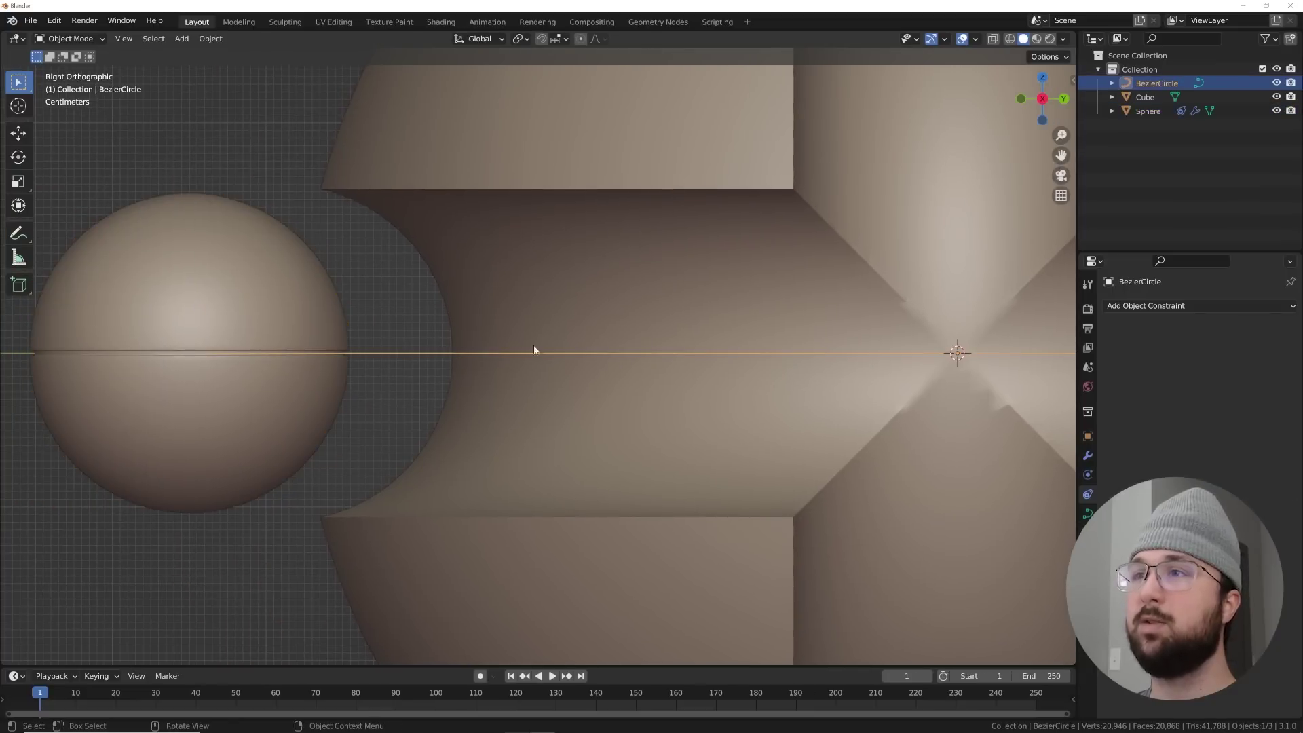
key(s)
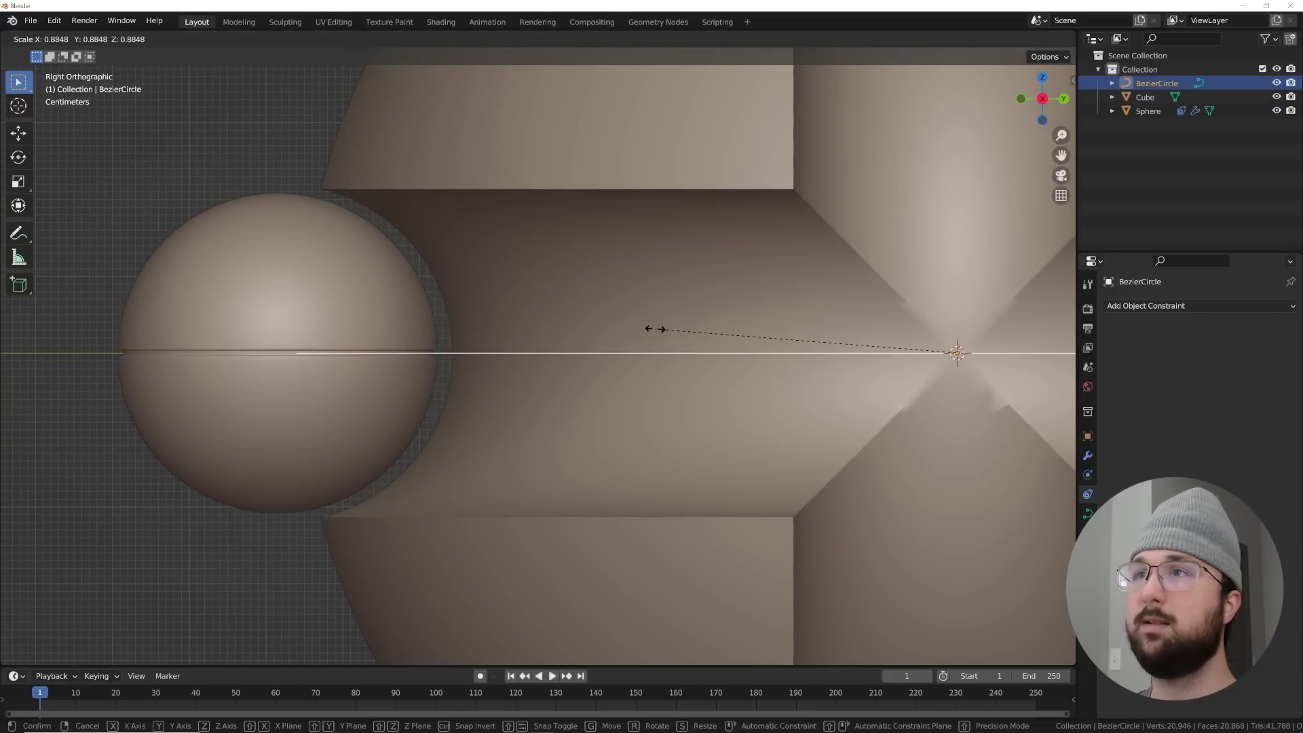
click(648, 329)
click(337, 312)
key(s)
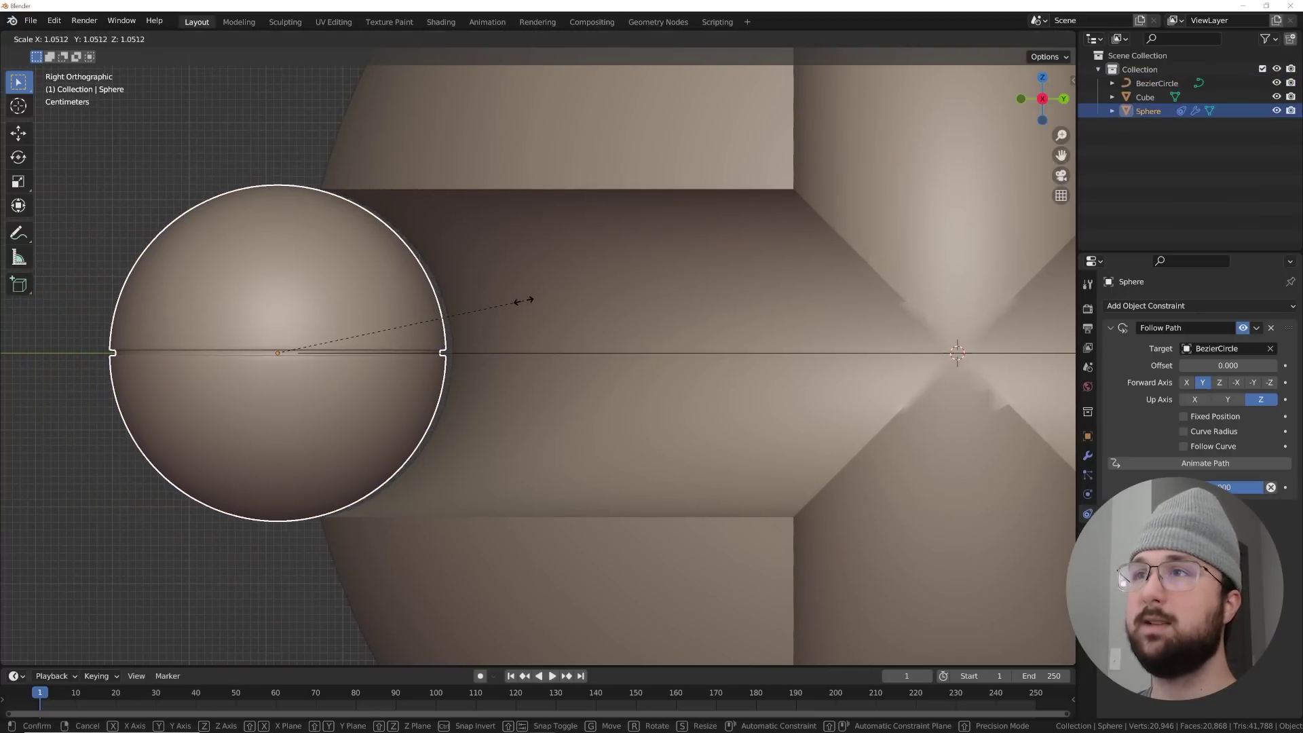
click(517, 301)
Scale the Bezier circle by about 0.986 so the small sphere sits snugly in the groove
click(549, 353)
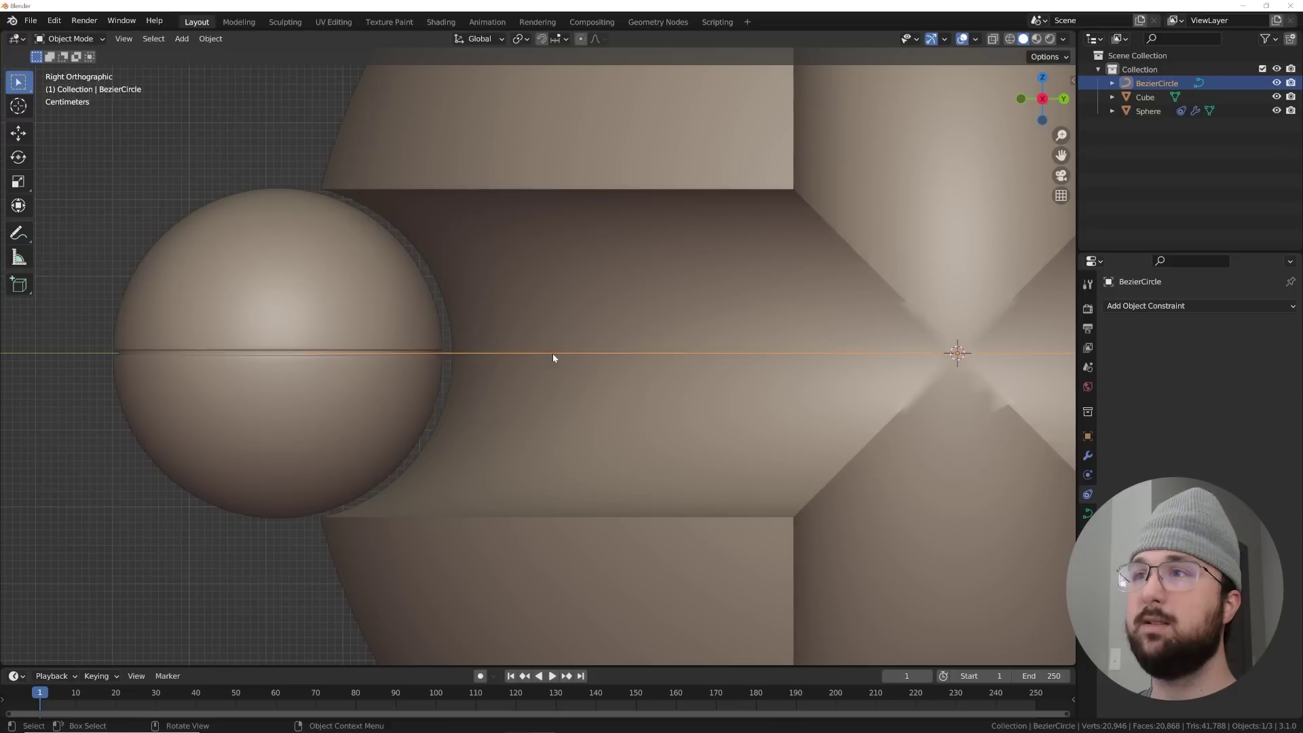
key(s)
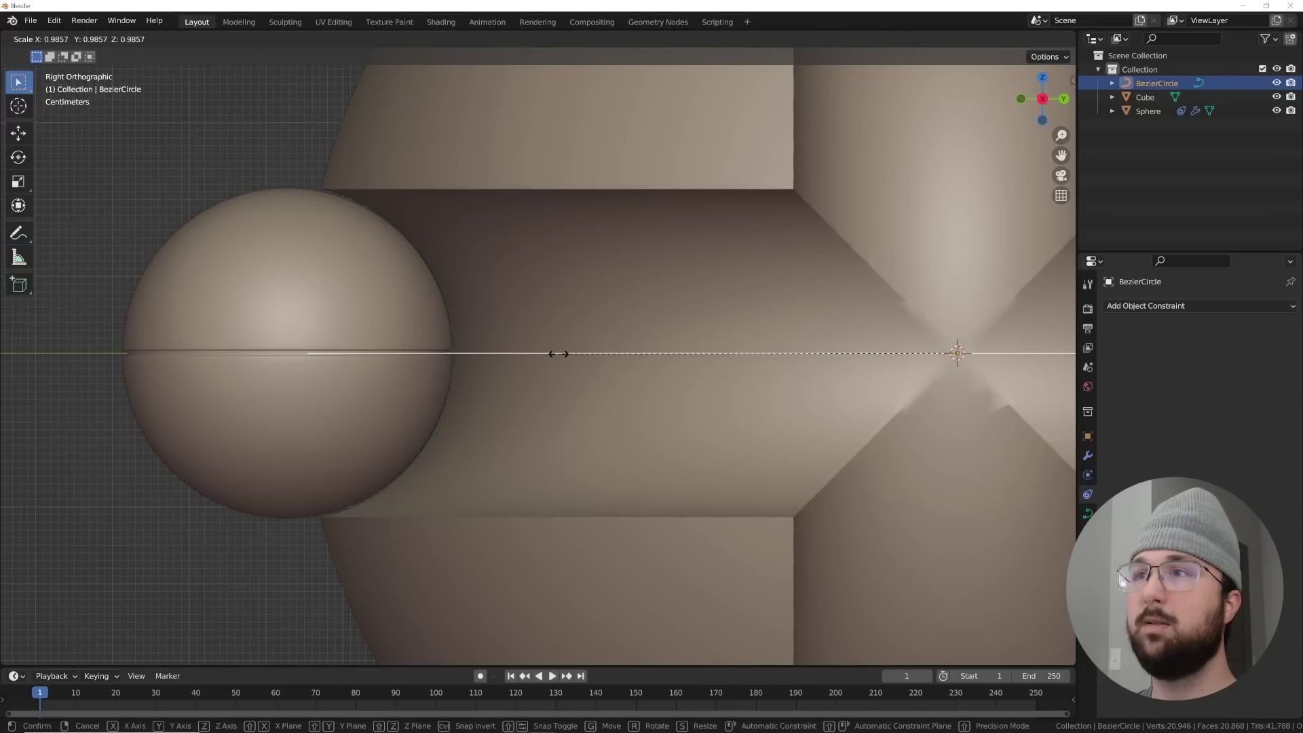
click(559, 354)
scroll(537, 352, up, 2)
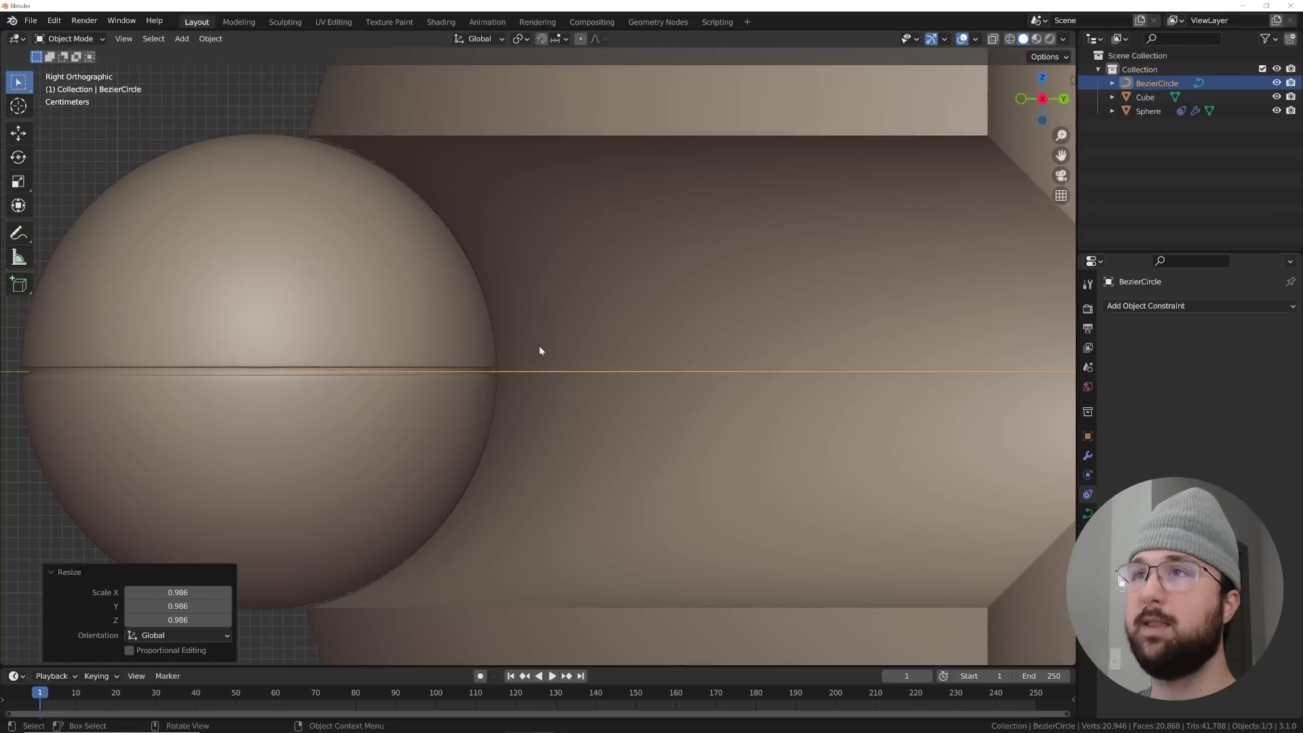
middle_drag(368, 314, 518, 281)
scroll(518, 281, down, 3)
Set the small sphere's Y rotation to 90° so its equatorial groove stands vertical
click(471, 377)
middle_drag(471, 378, 600, 307)
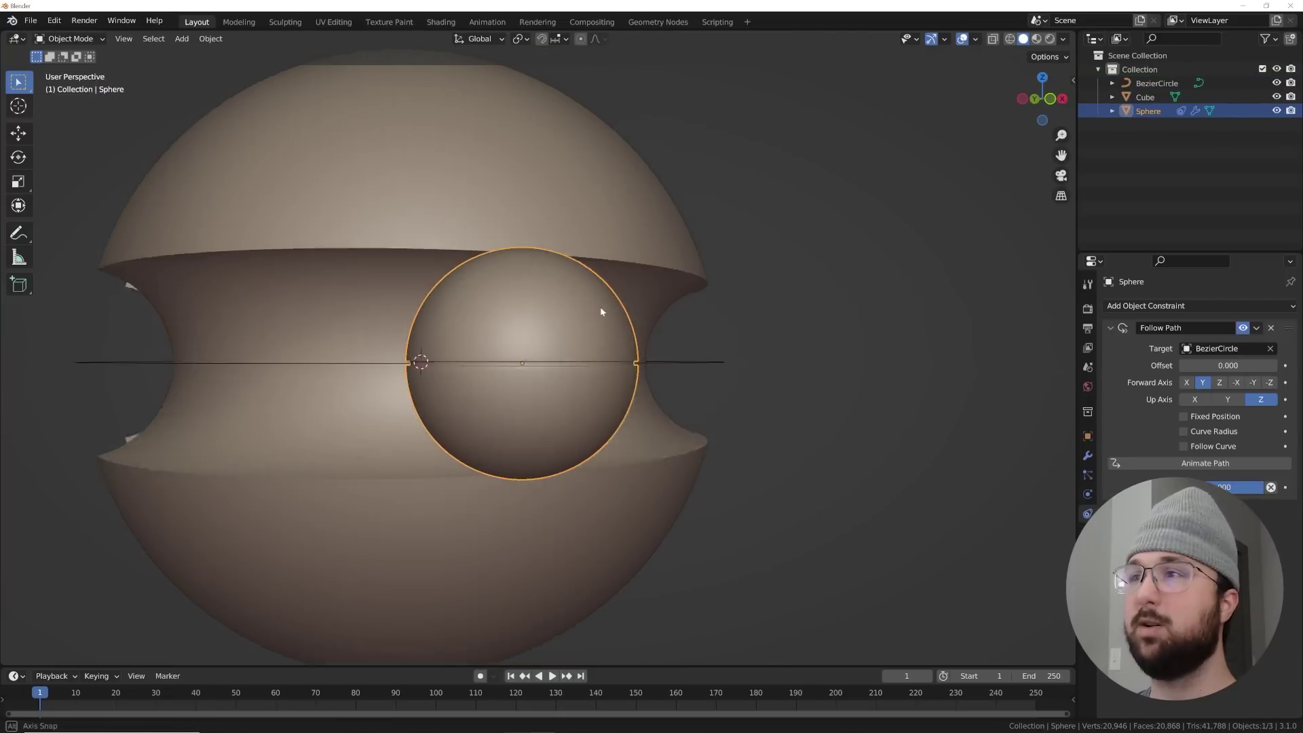
scroll(600, 307, up, 4)
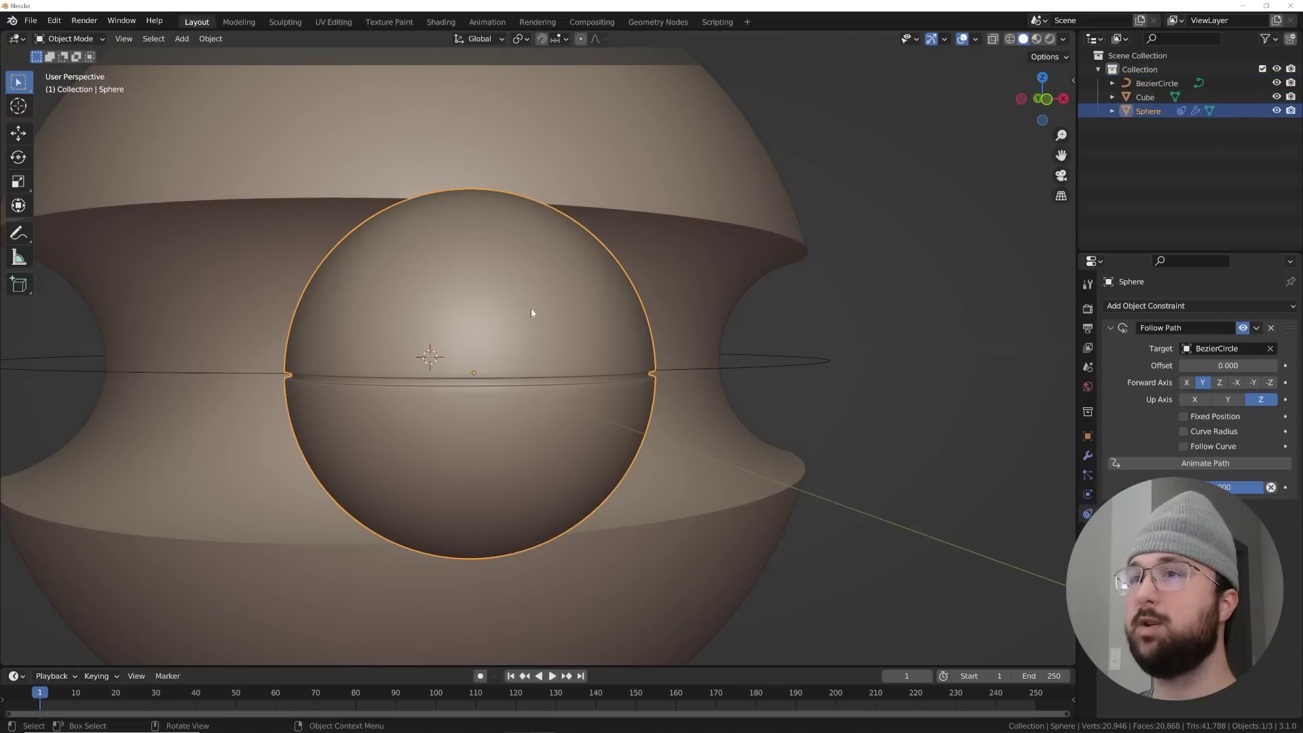
middle_drag(577, 377, 651, 380)
click(1087, 436)
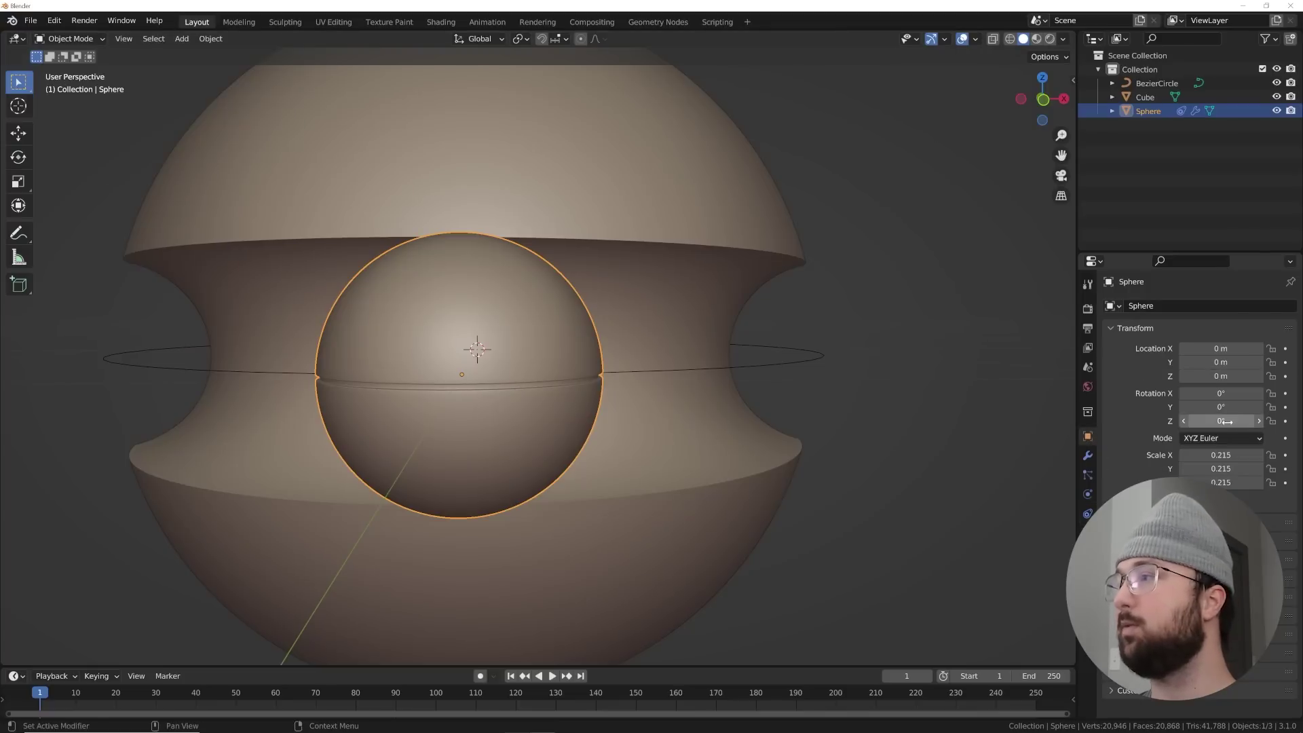
key(BackSpace)
click(1221, 406)
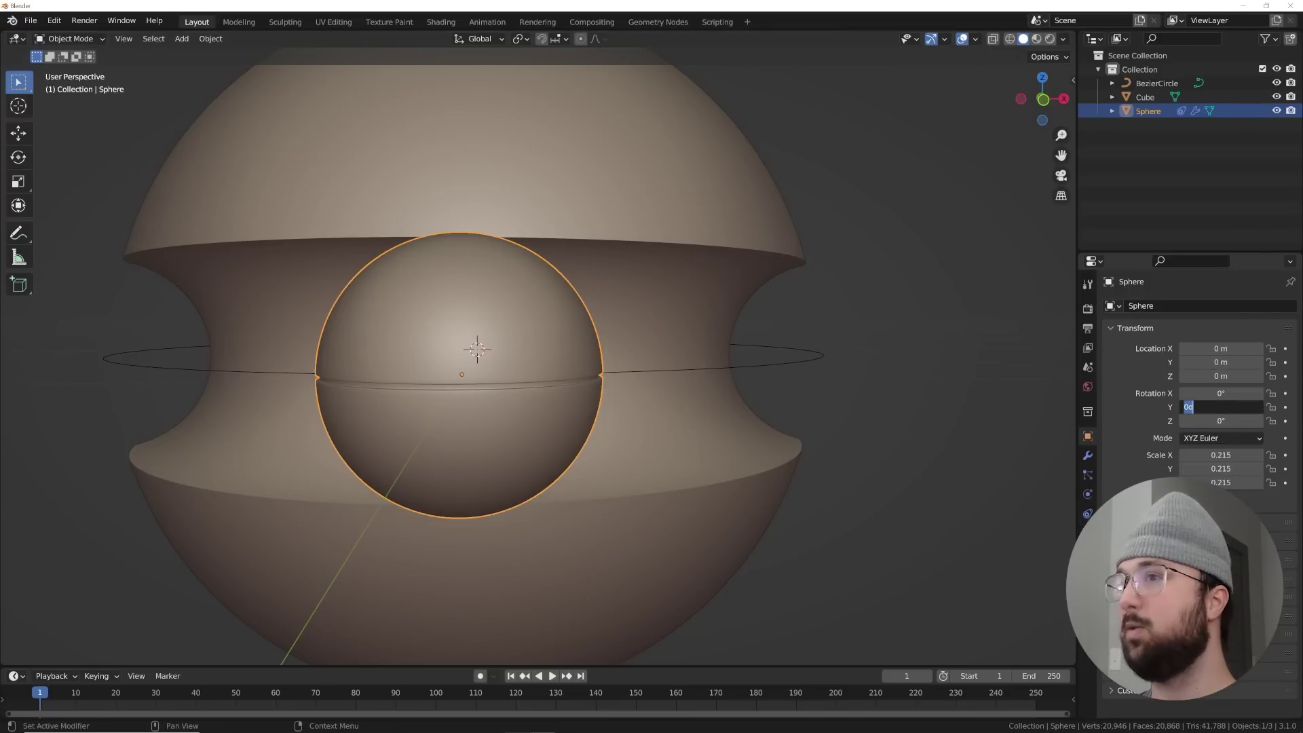
key(Return)
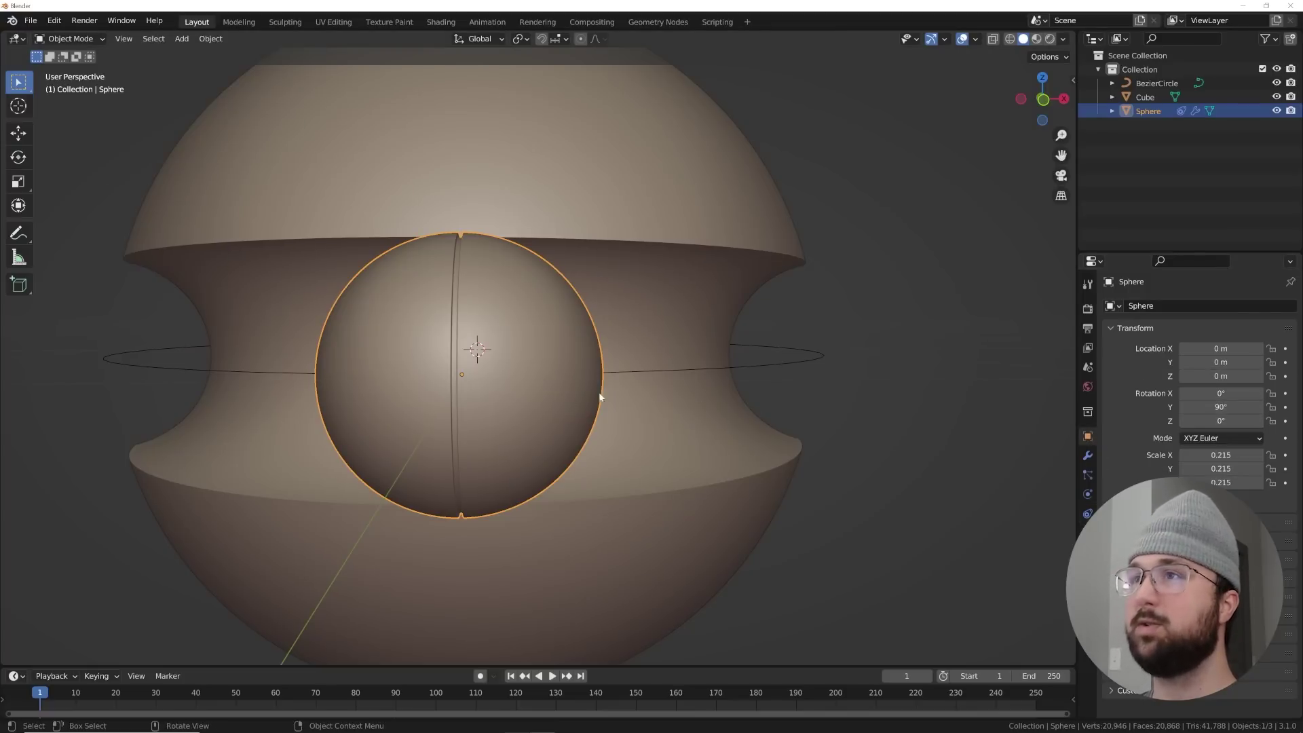
Try out Z rotation on the small sphere and on the Bezier circle
drag(1240, 419, 1296, 419)
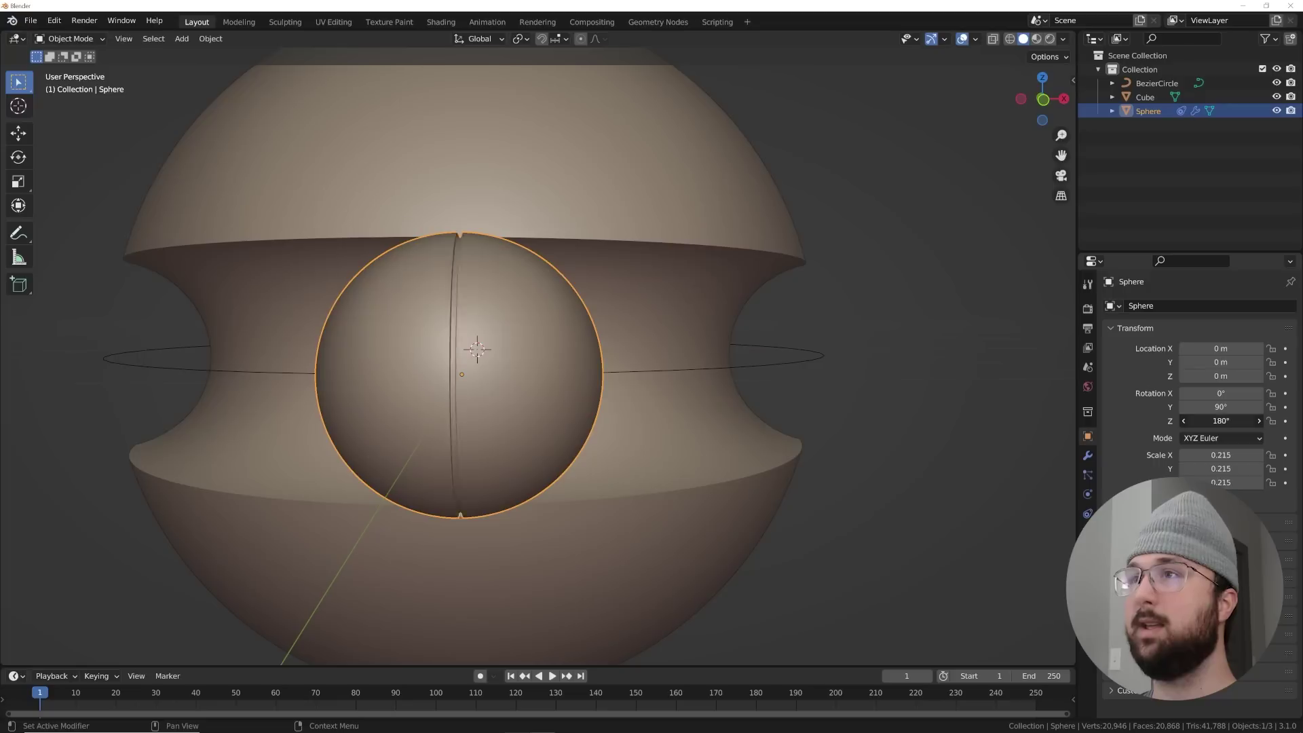
key(Escape)
middle_drag(820, 381, 838, 372)
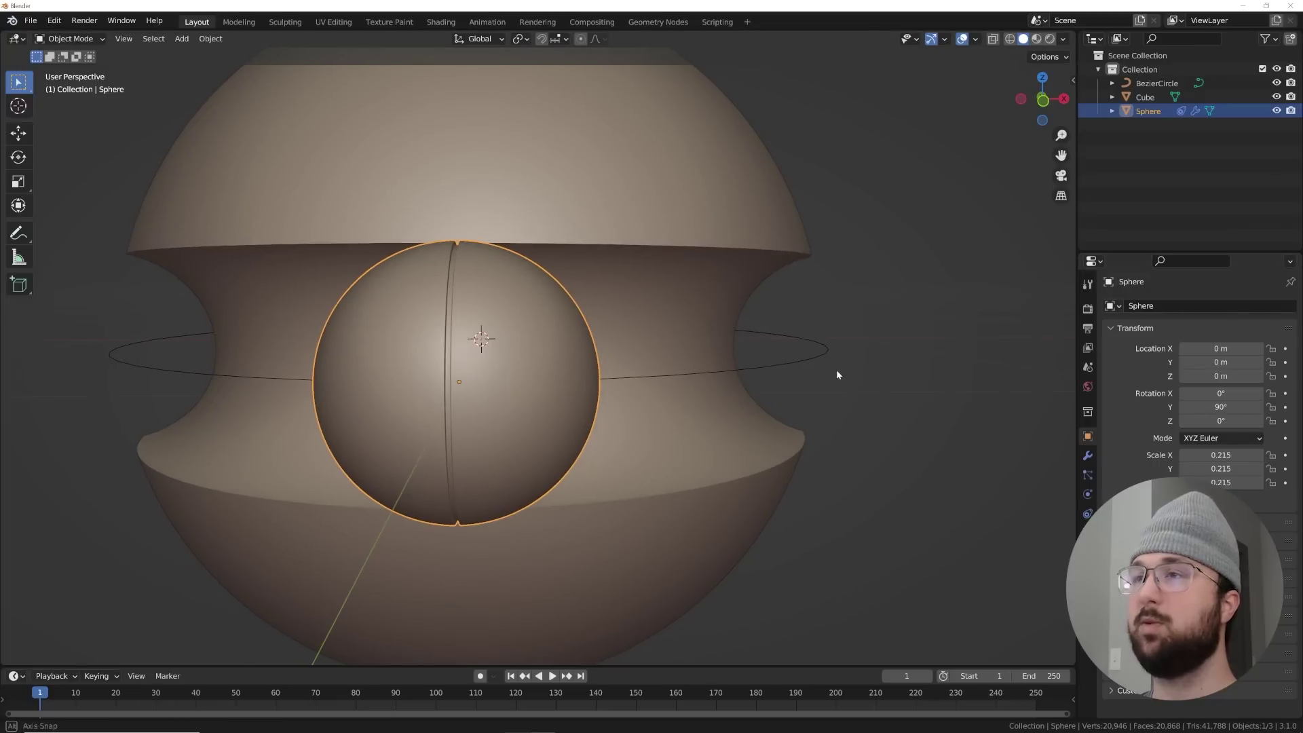
click(777, 369)
mouse_move(1208, 421)
mouse_down()
mouse_move(1157, 421)
mouse_move(1194, 421)
mouse_up()
key(Escape)
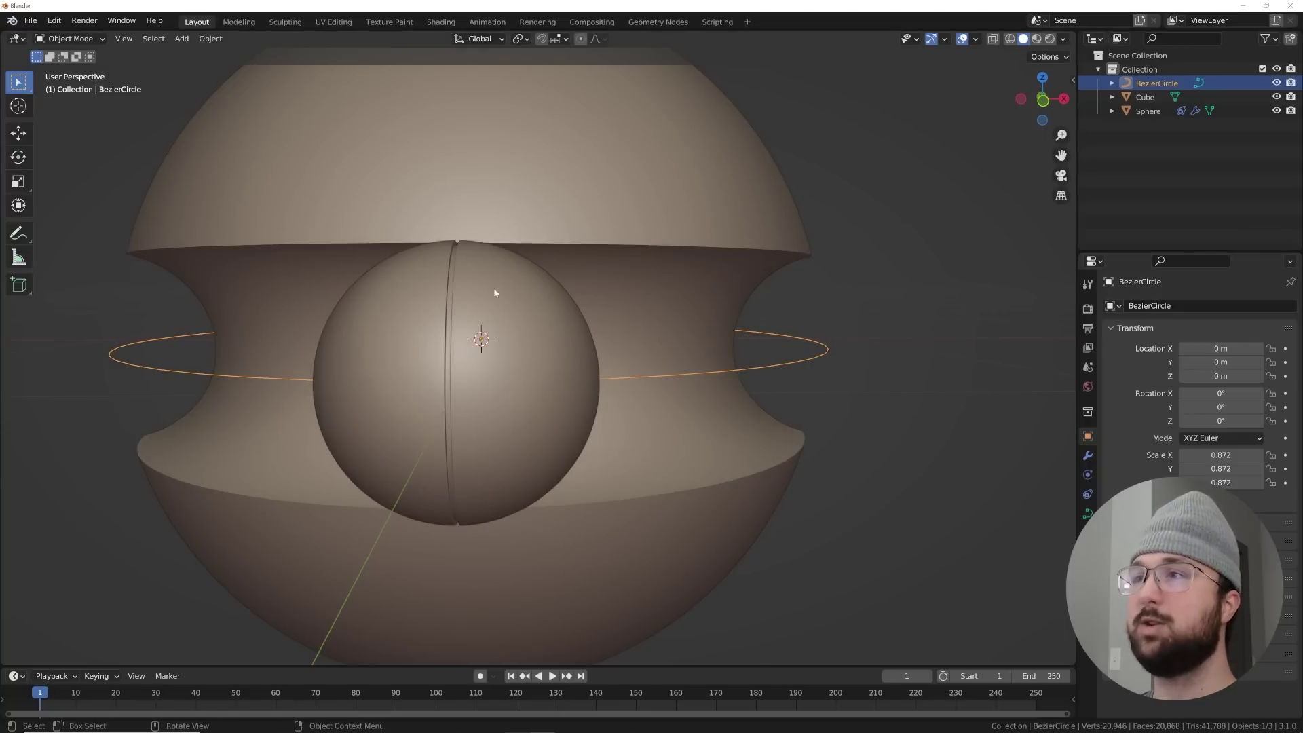
Check the default keyframe interpolation in the animation preferences, and enlarge the timeline area
click(57, 21)
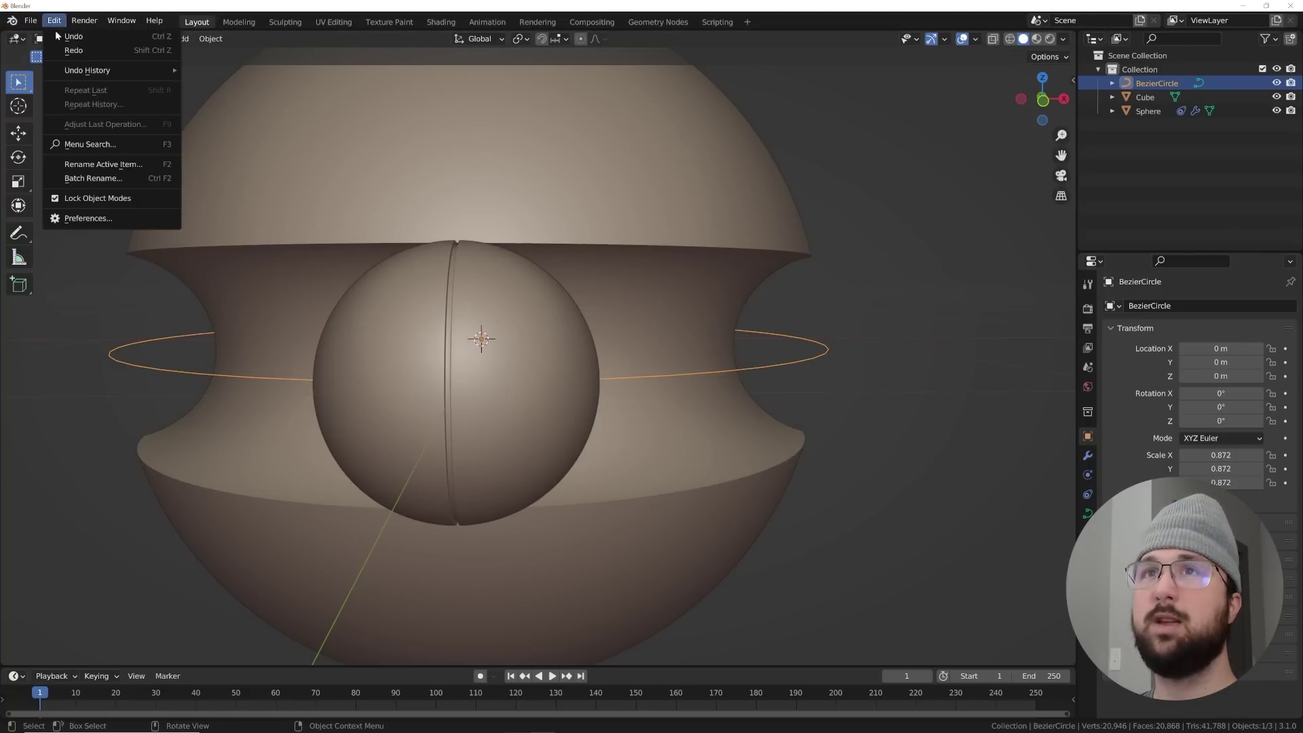
click(81, 219)
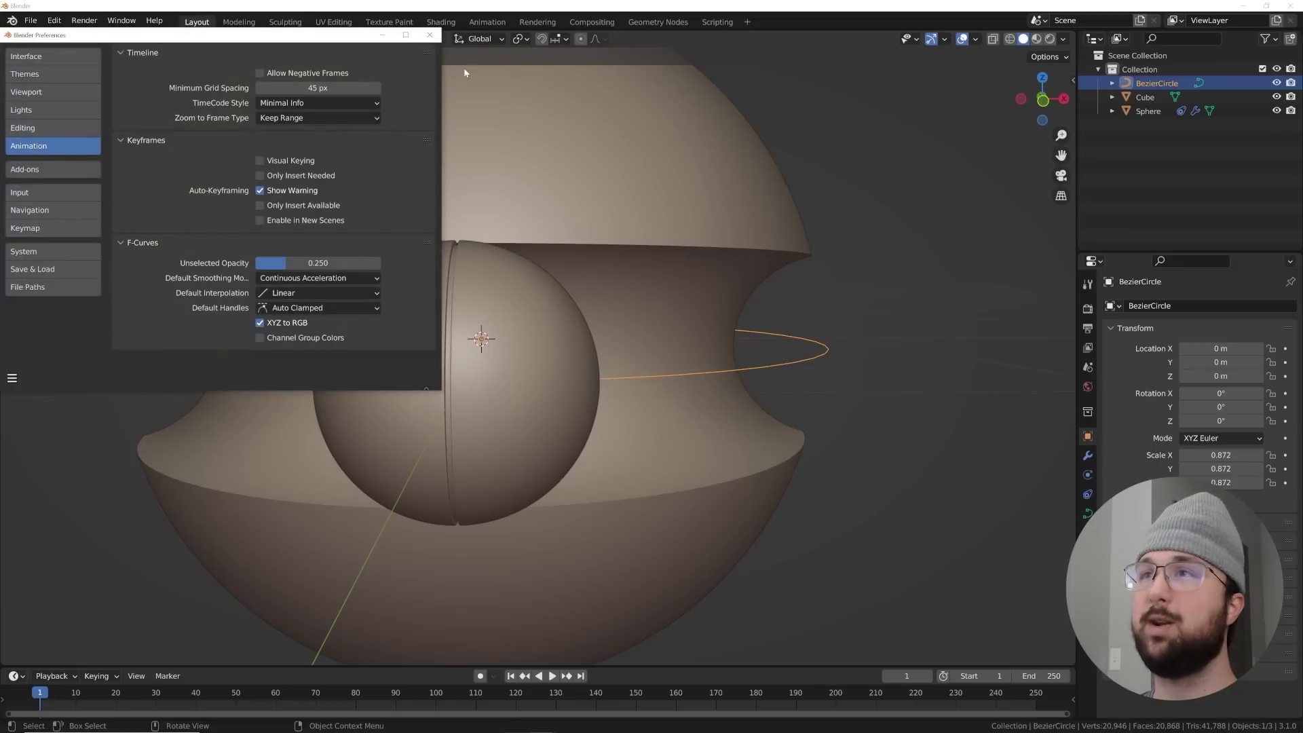
click(429, 36)
drag(637, 667, 641, 635)
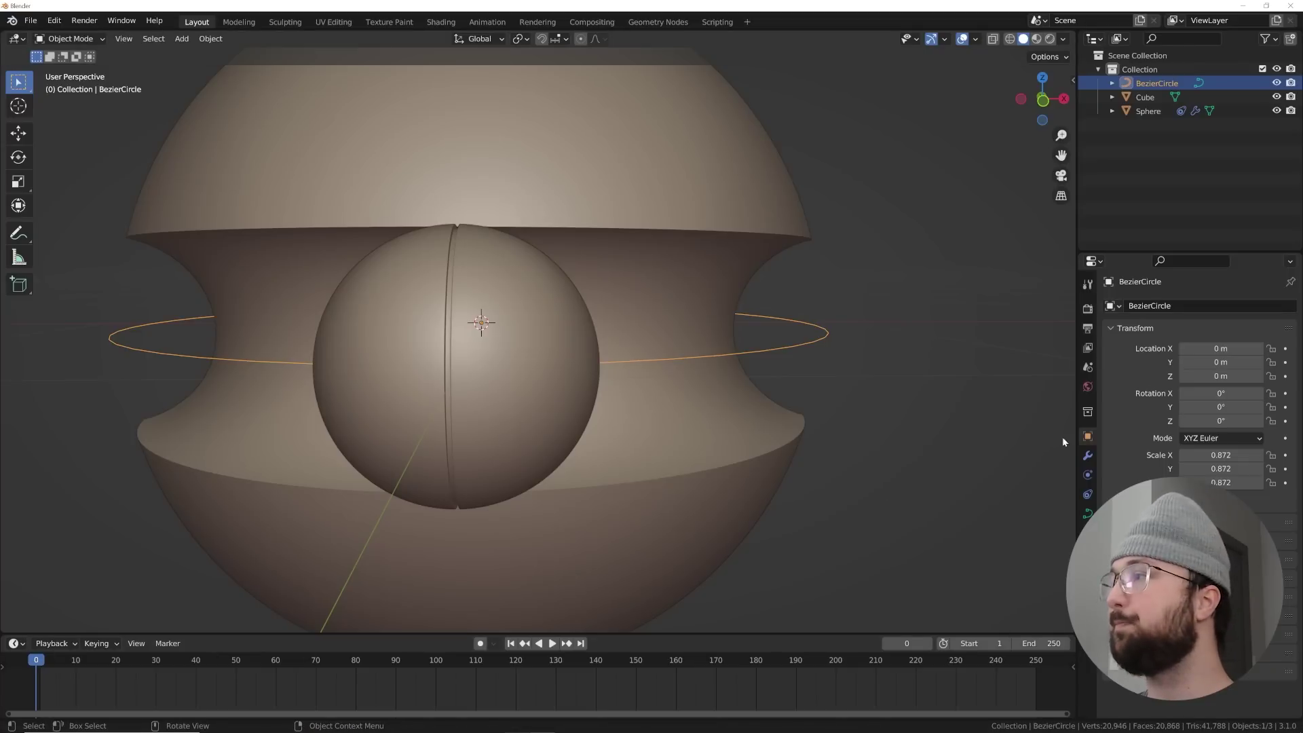
mouse_move(1242, 421)
mouse_down()
mouse_move(1269, 420)
mouse_move(1225, 418)
mouse_up()
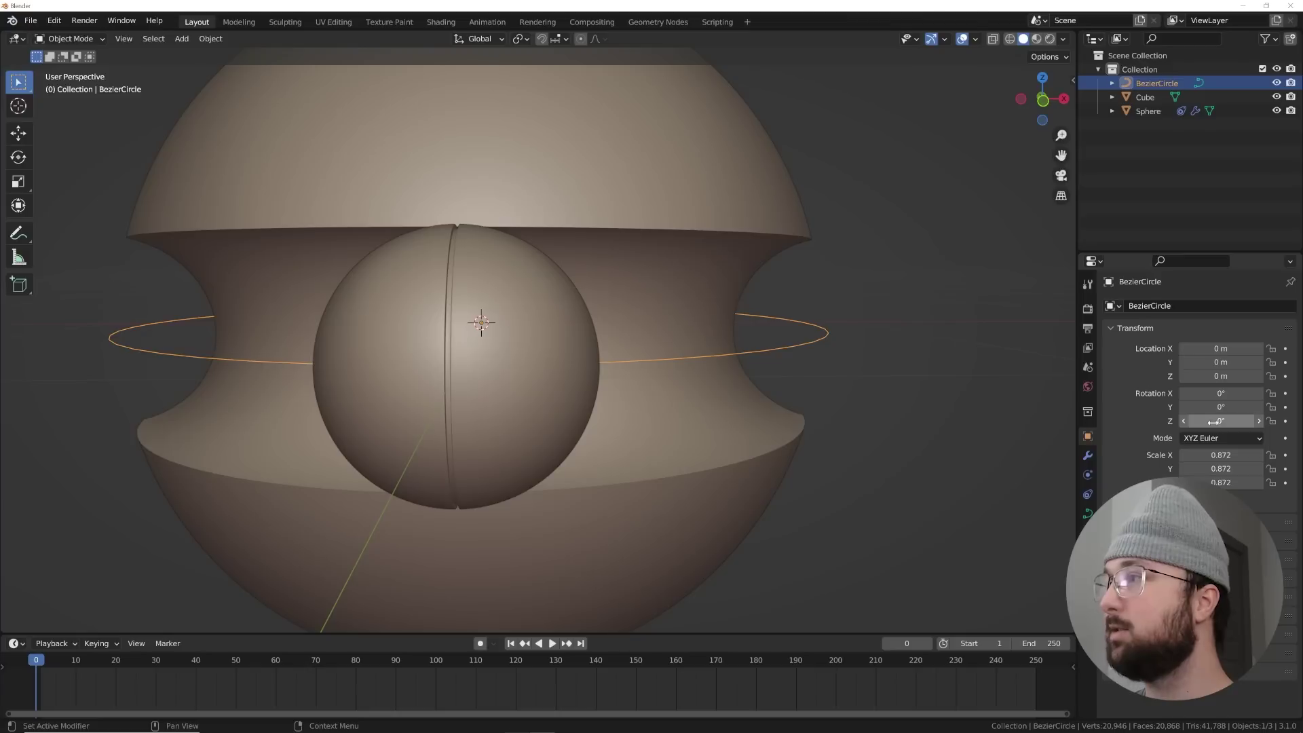
text(360)
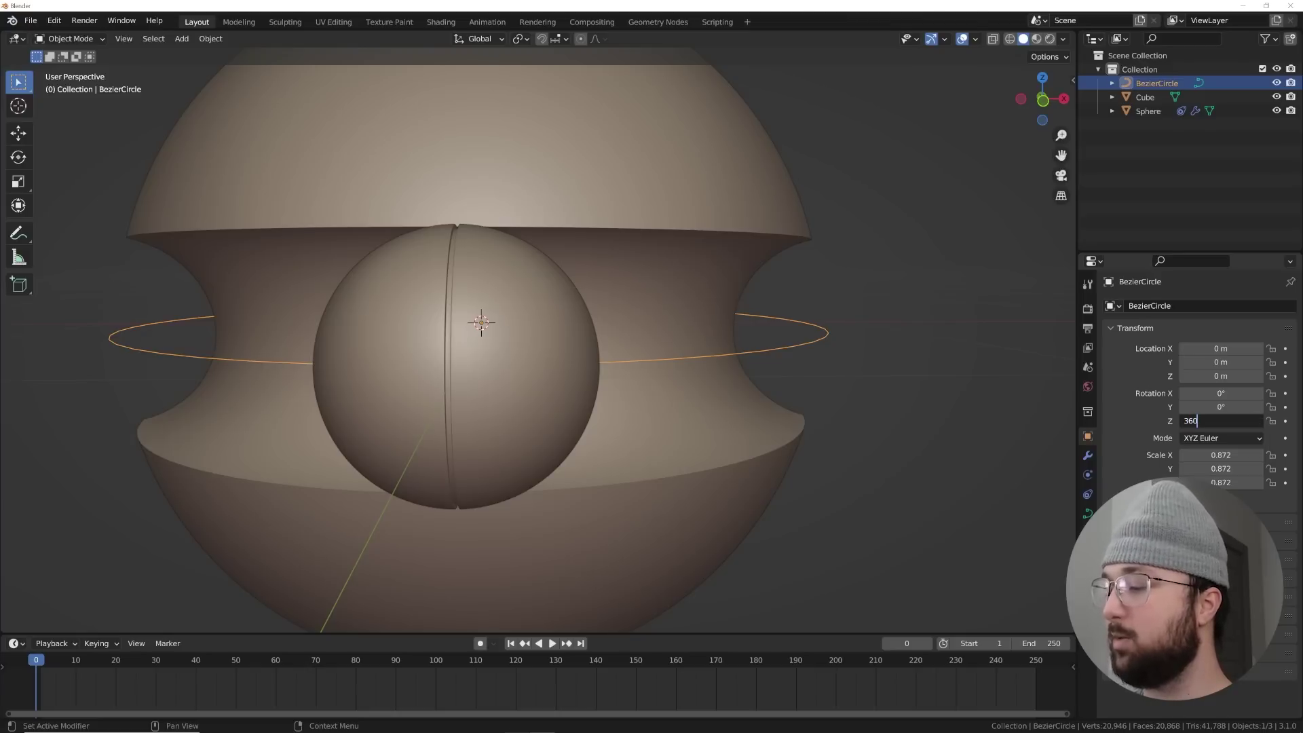
text(*2)
key(Return)
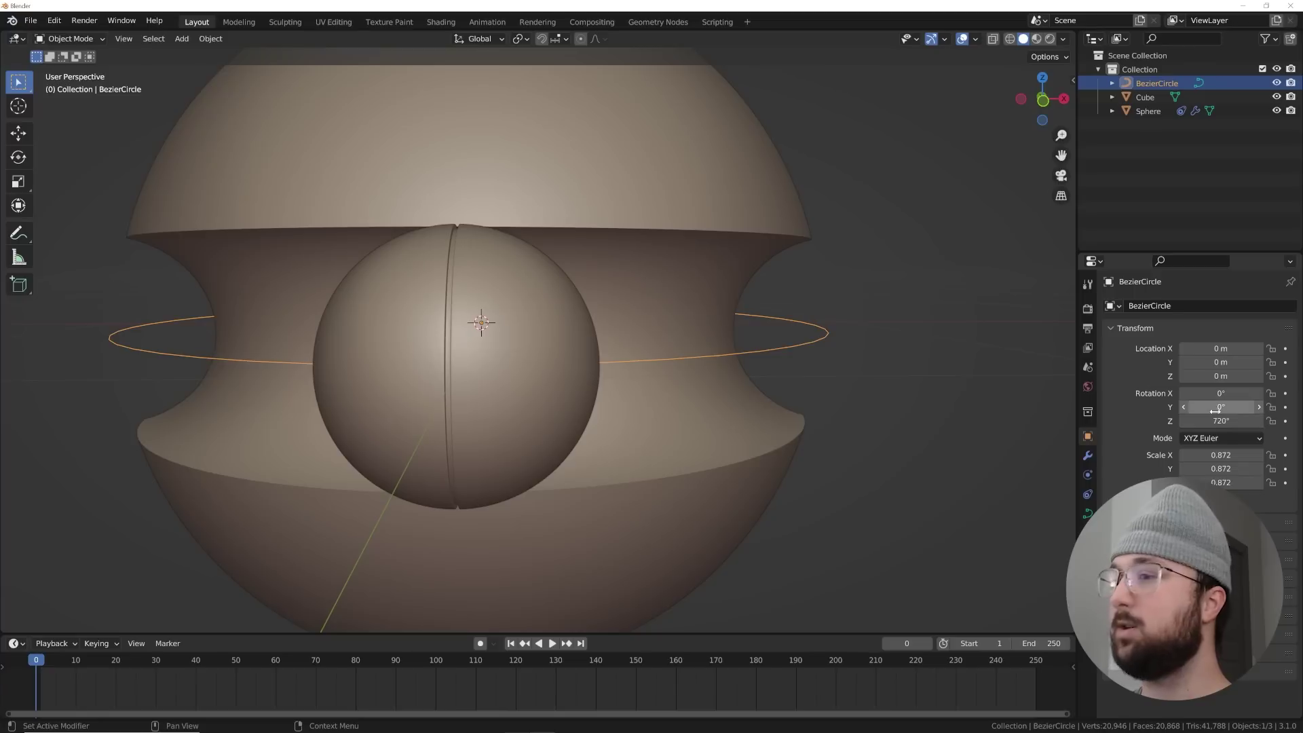
key(ctrl+z)
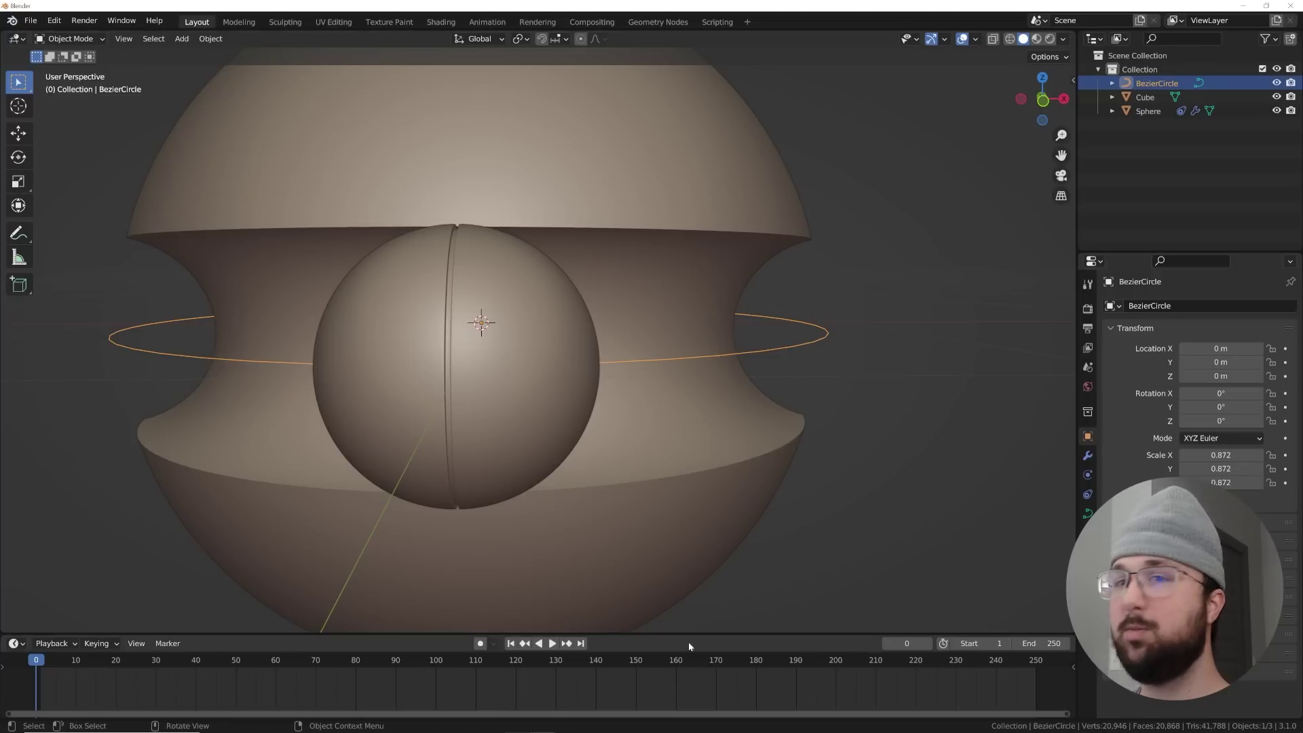
Keyframe the Bezier circle's Z rotation at 0° on frame 0 and 360*2 (720°) on frame 250, and preview the animation
key(i)
click(581, 644)
click(1221, 421)
text(36)
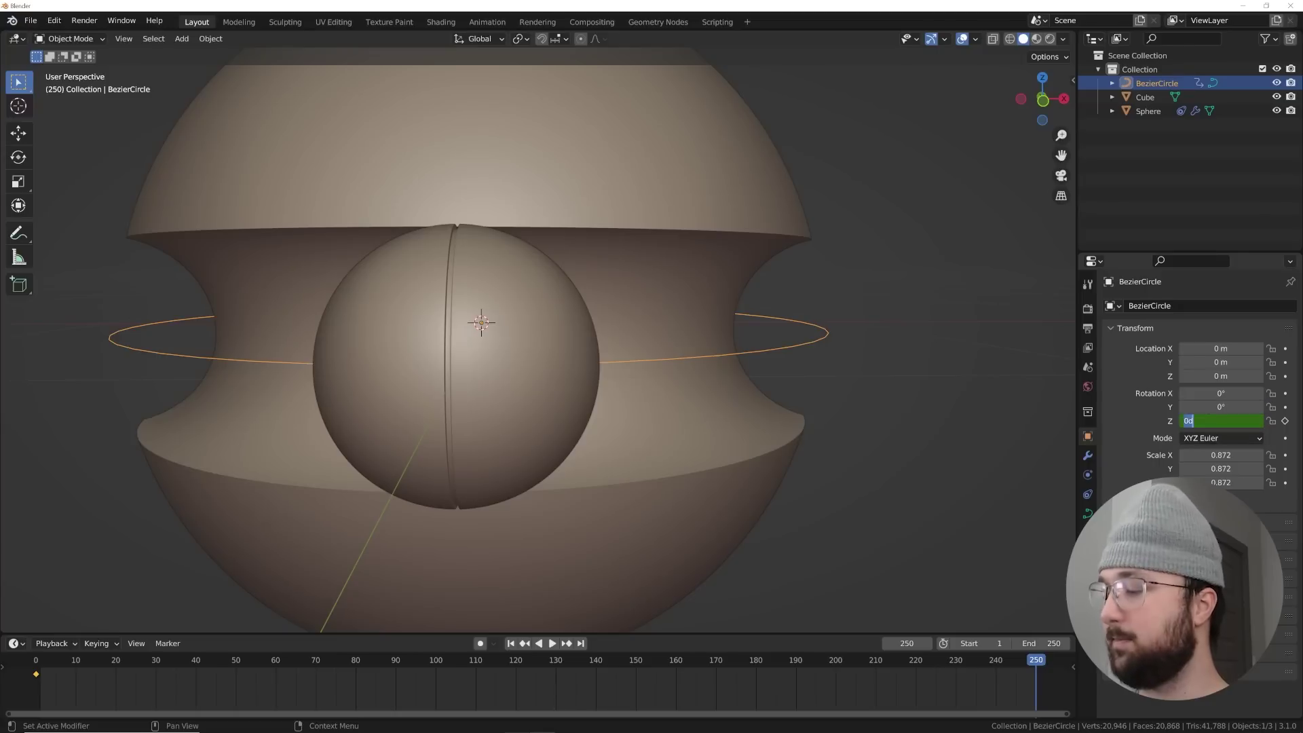
text(0*2)
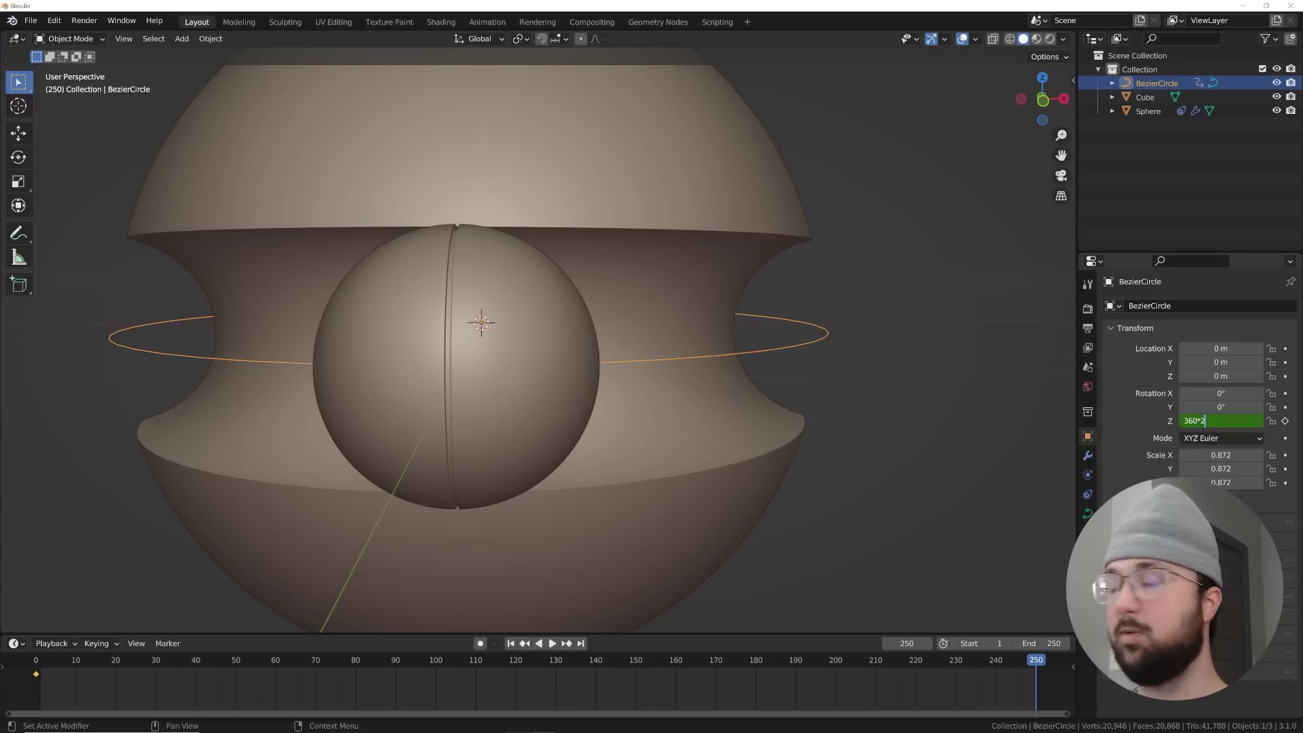
key(Return)
click(1284, 421)
key(space)
middle_drag(732, 285, 695, 410)
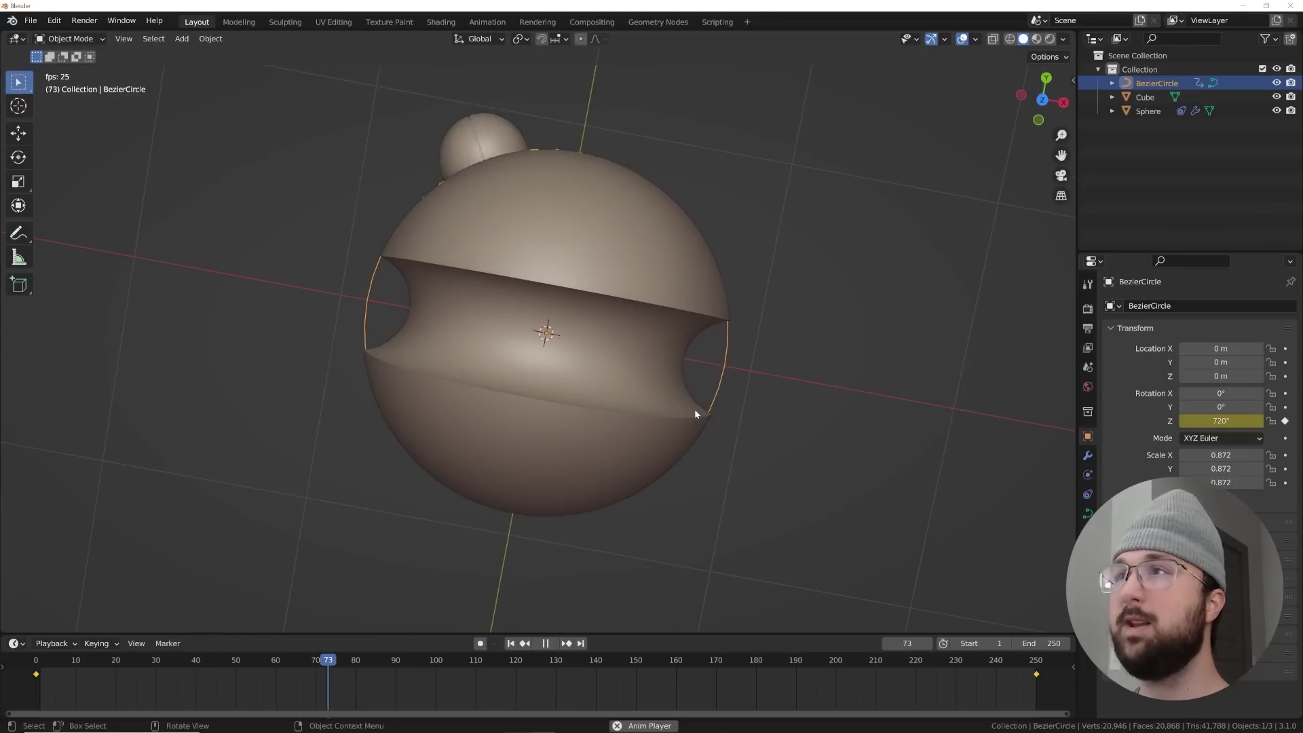
key(space)
click(511, 643)
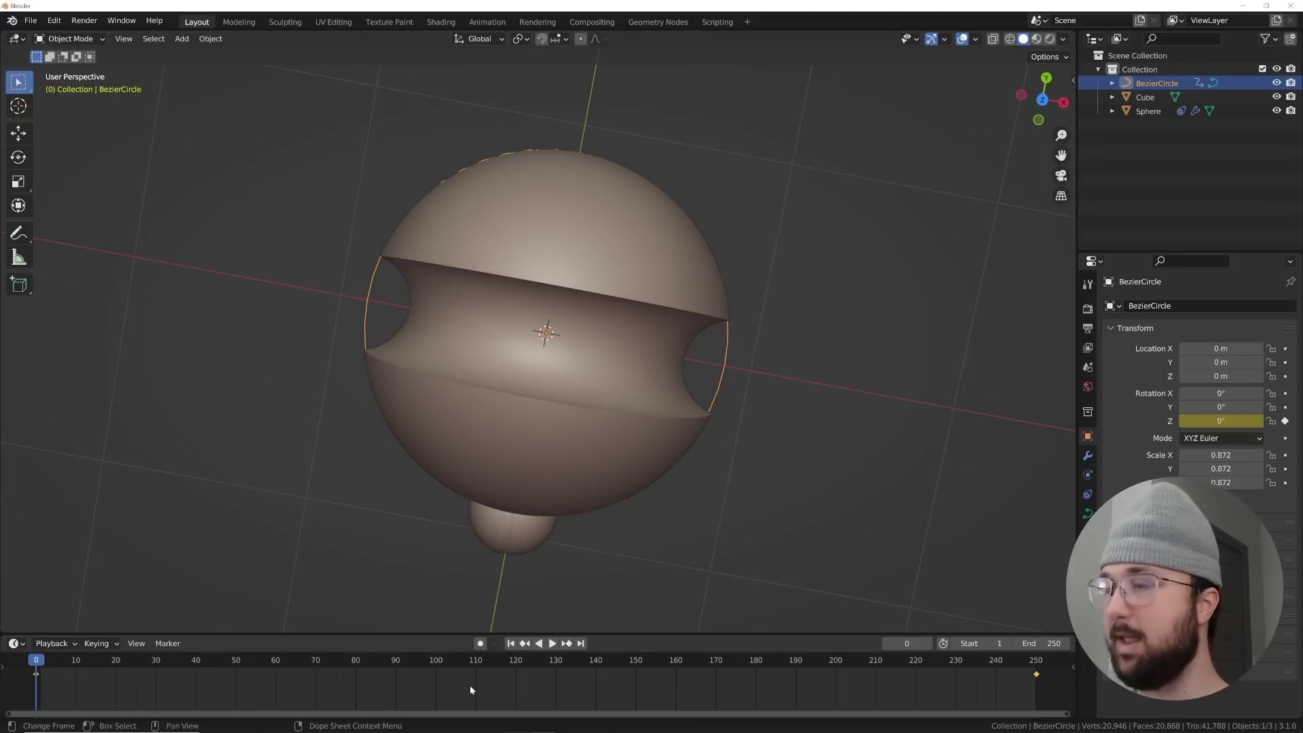
Keyframe the small sphere's Z rotation at 0° on frame 0 and 360*5 (1800°) on frame 250
middle_drag(577, 434, 547, 384)
click(571, 389)
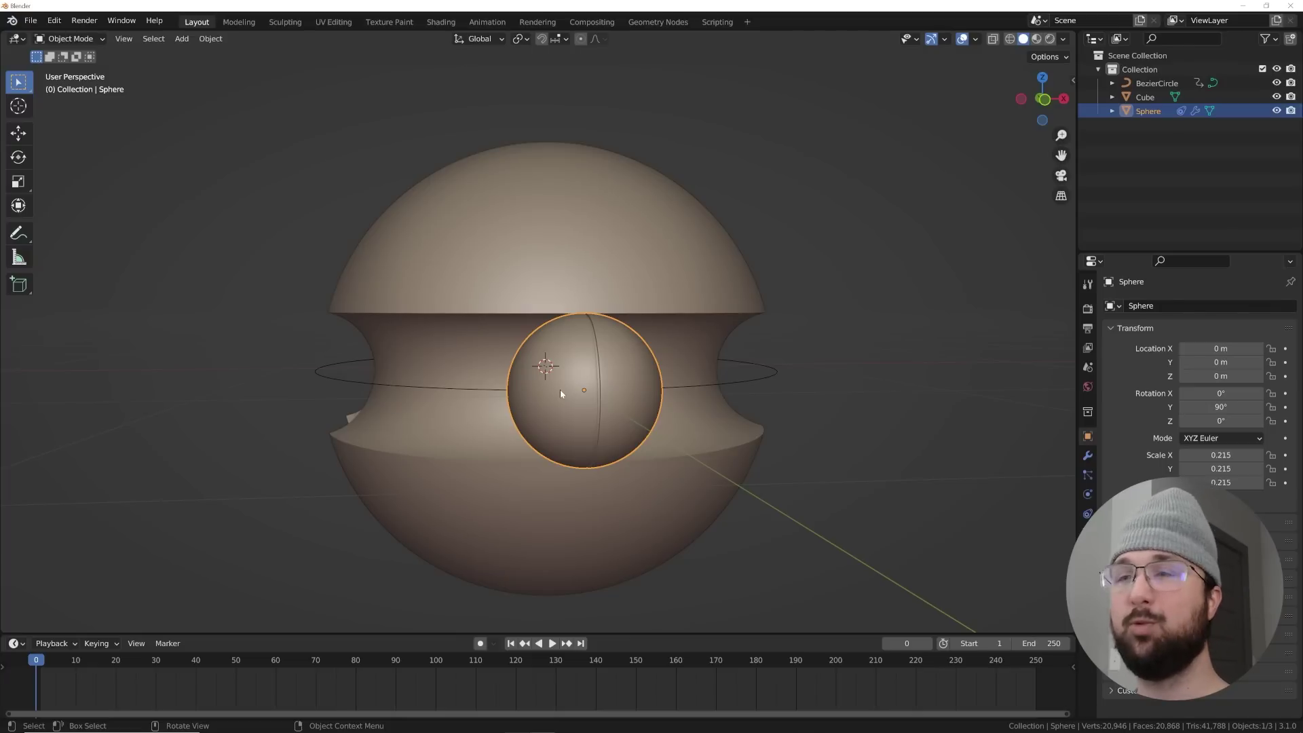
middle_drag(580, 374, 575, 367)
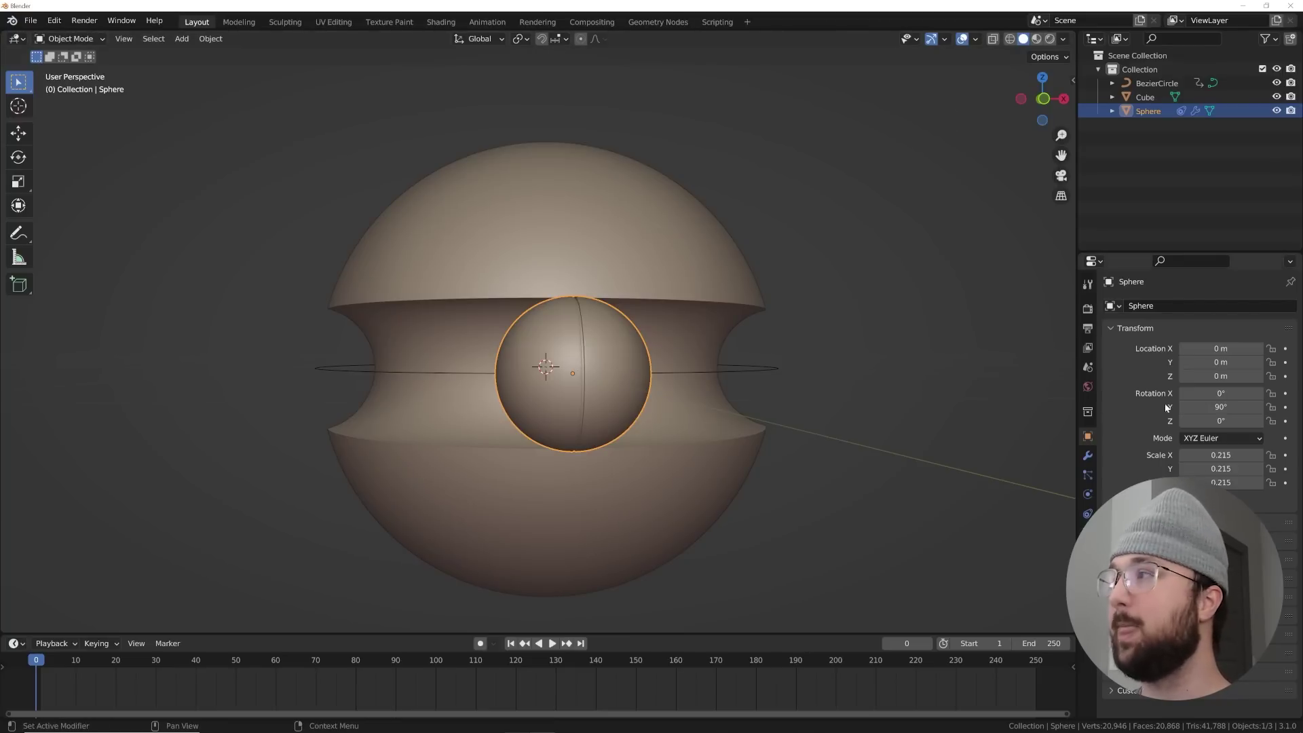
mouse_move(1223, 422)
mouse_down()
mouse_move(1242, 422)
mouse_move(1223, 422)
mouse_up()
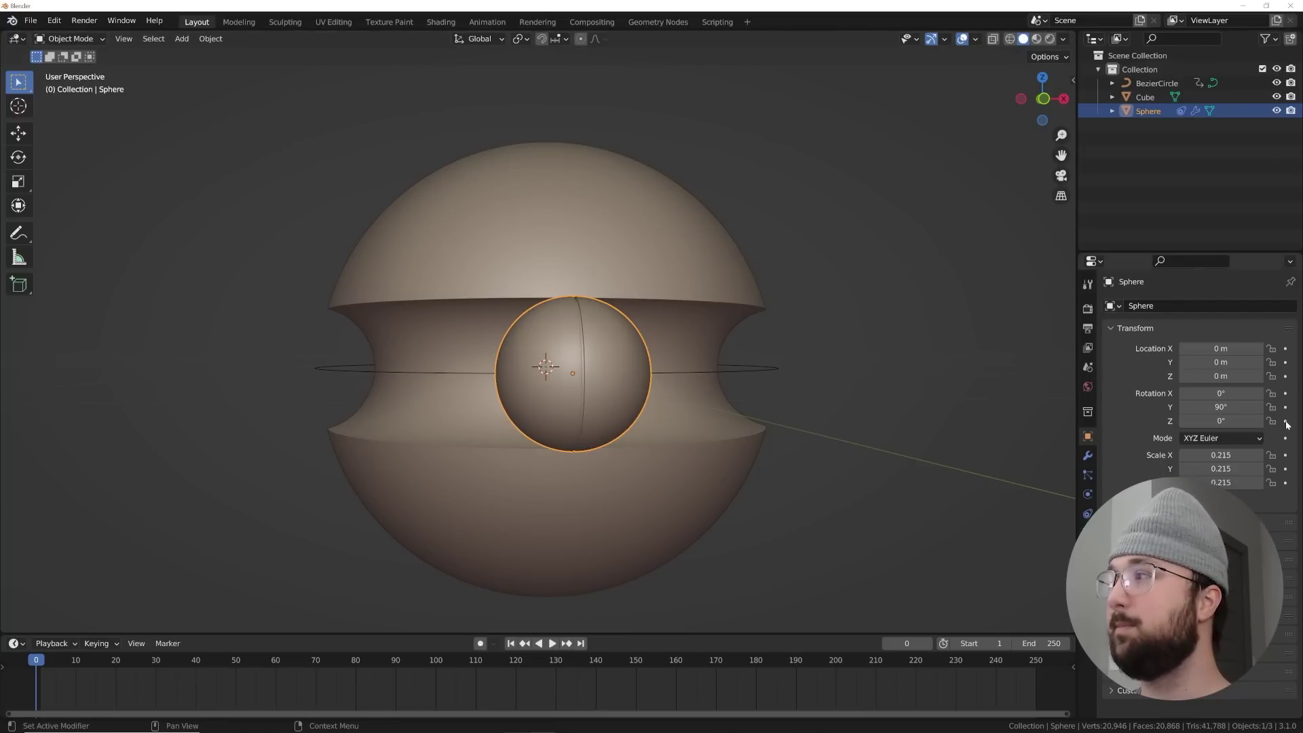
click(1286, 422)
click(581, 644)
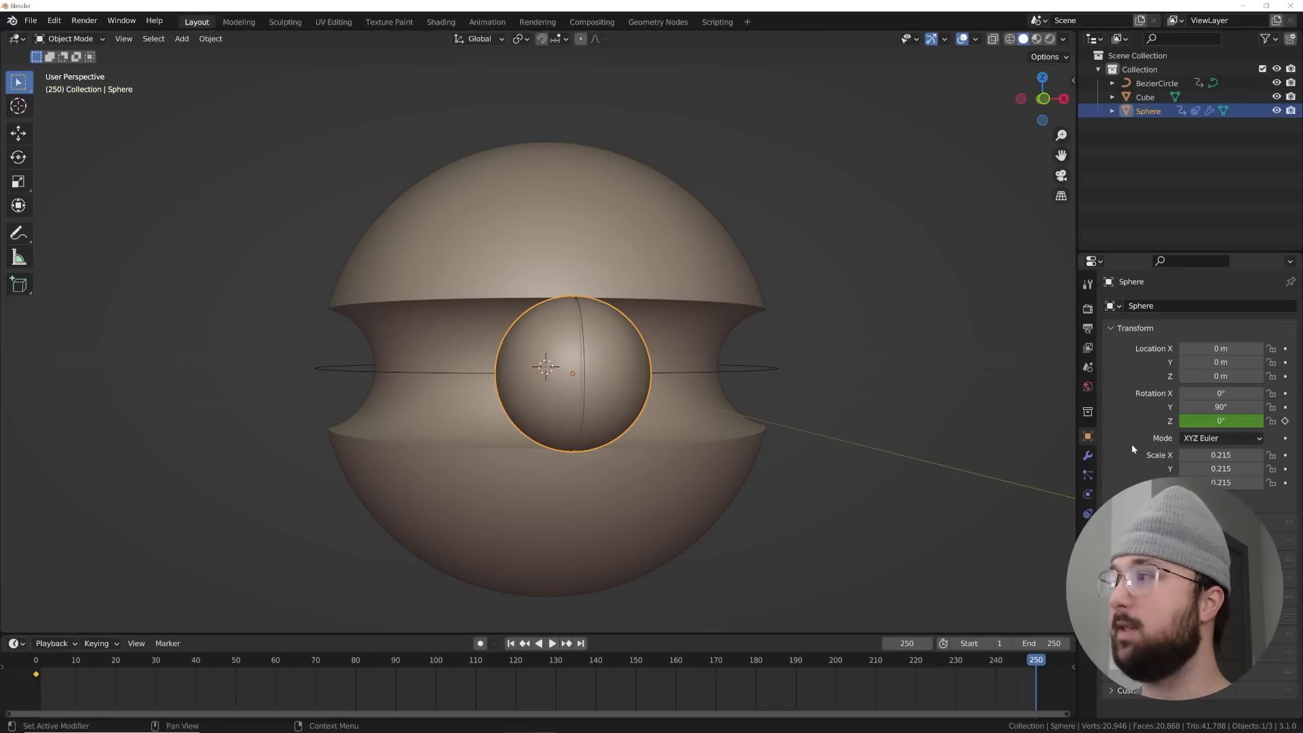
click(1221, 421)
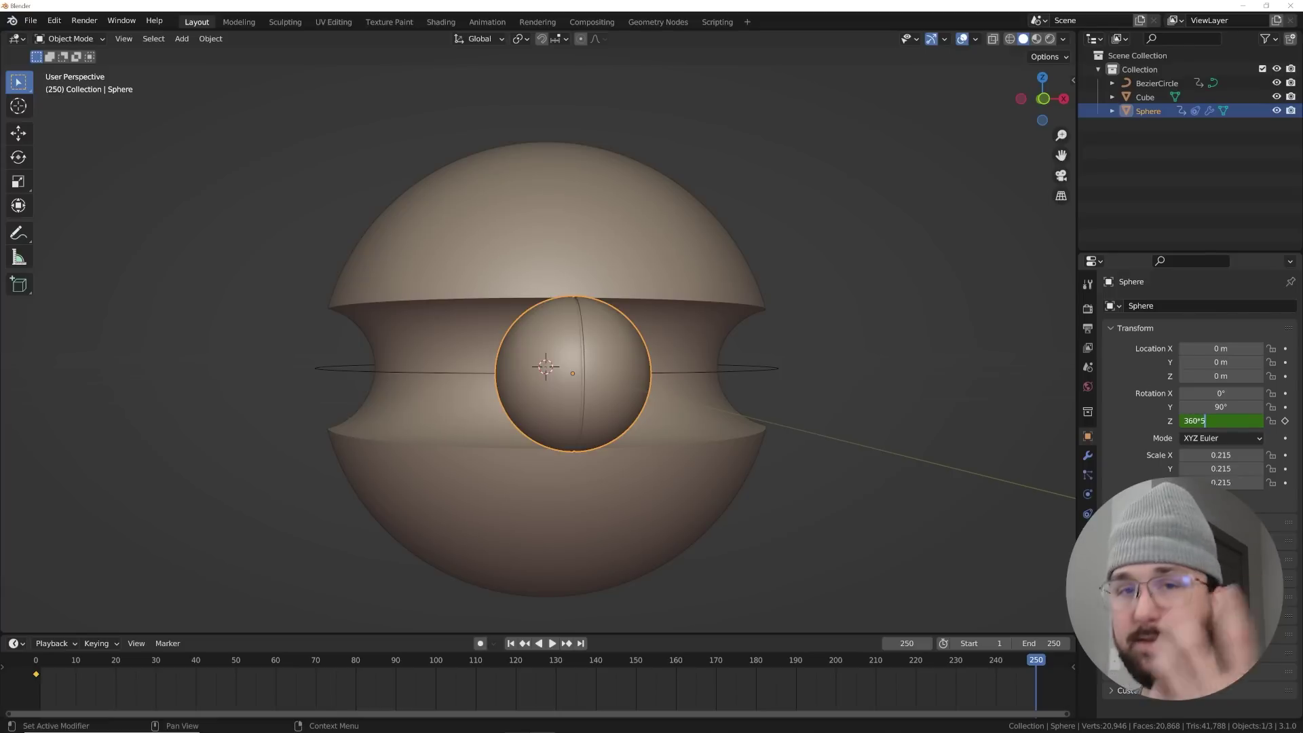
key(Return)
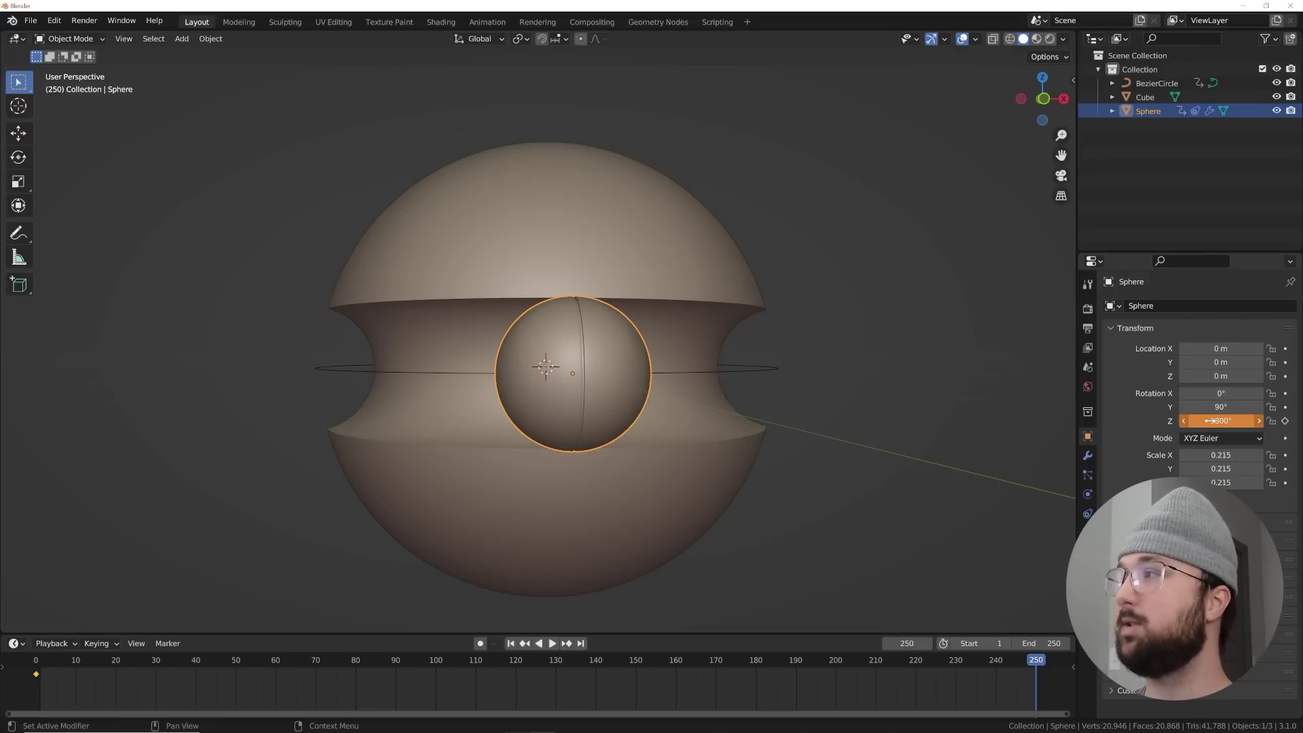
click(1287, 421)
Play back the animation from above to examine the small sphere's spin and orbit, and return to the start frame
key(space)
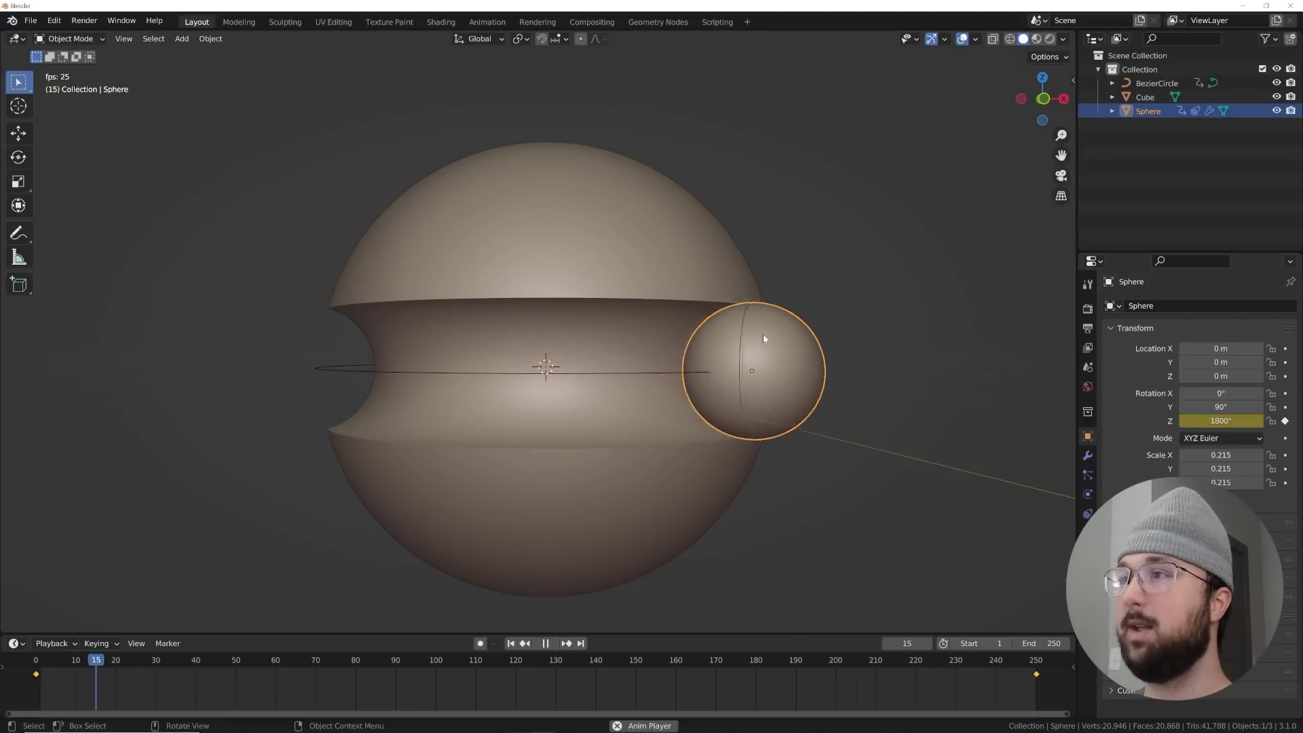
middle_drag(762, 335, 751, 495)
scroll(705, 435, up, 1)
scroll(703, 436, up, 1)
click(817, 348)
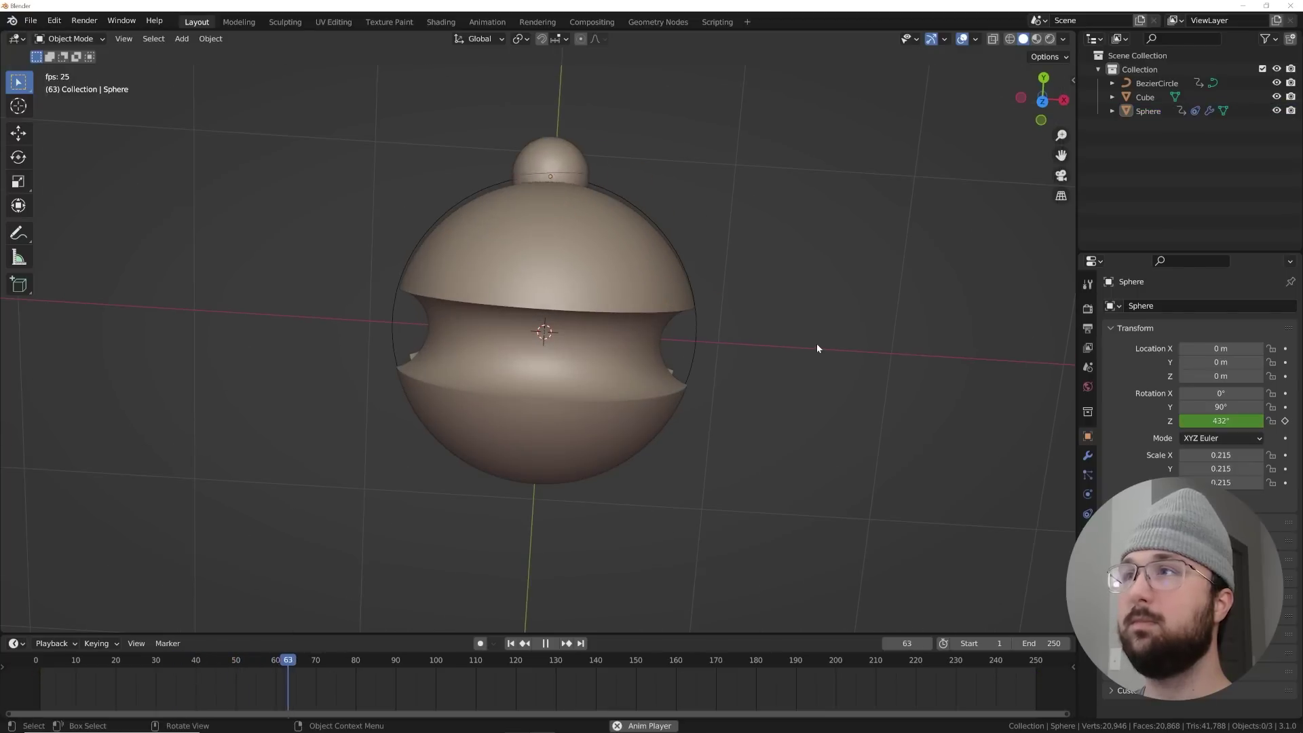
key(space)
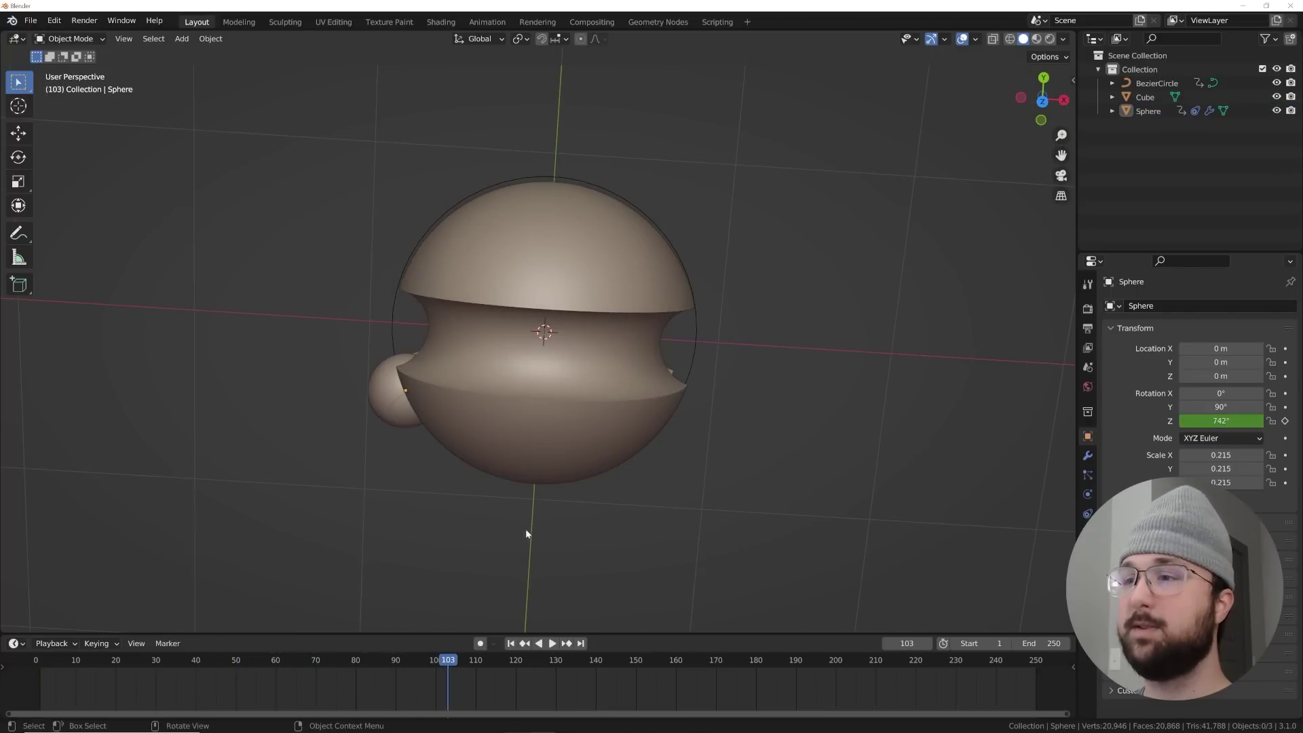
click(513, 643)
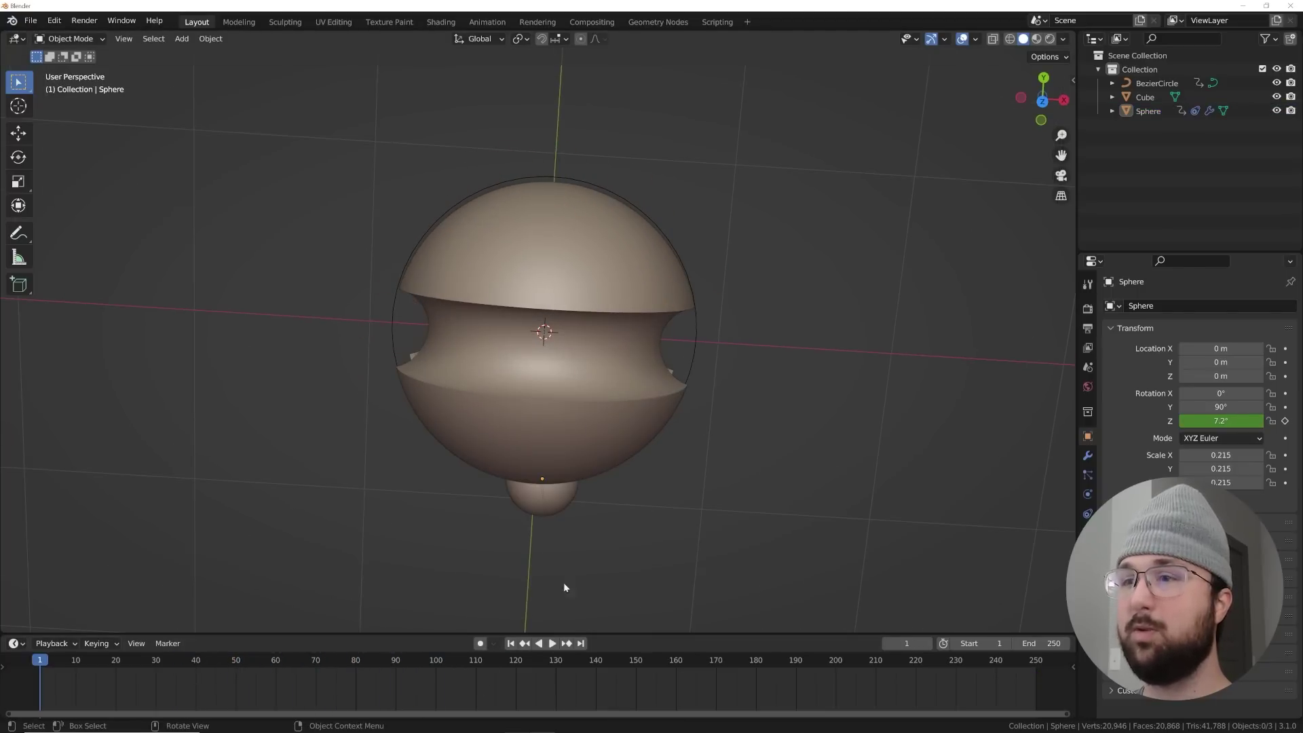
Duplicate the small sphere in place, set the copy's Follow Path offset to -50, and preview the animation
click(540, 499)
middle_drag(541, 503, 630, 508)
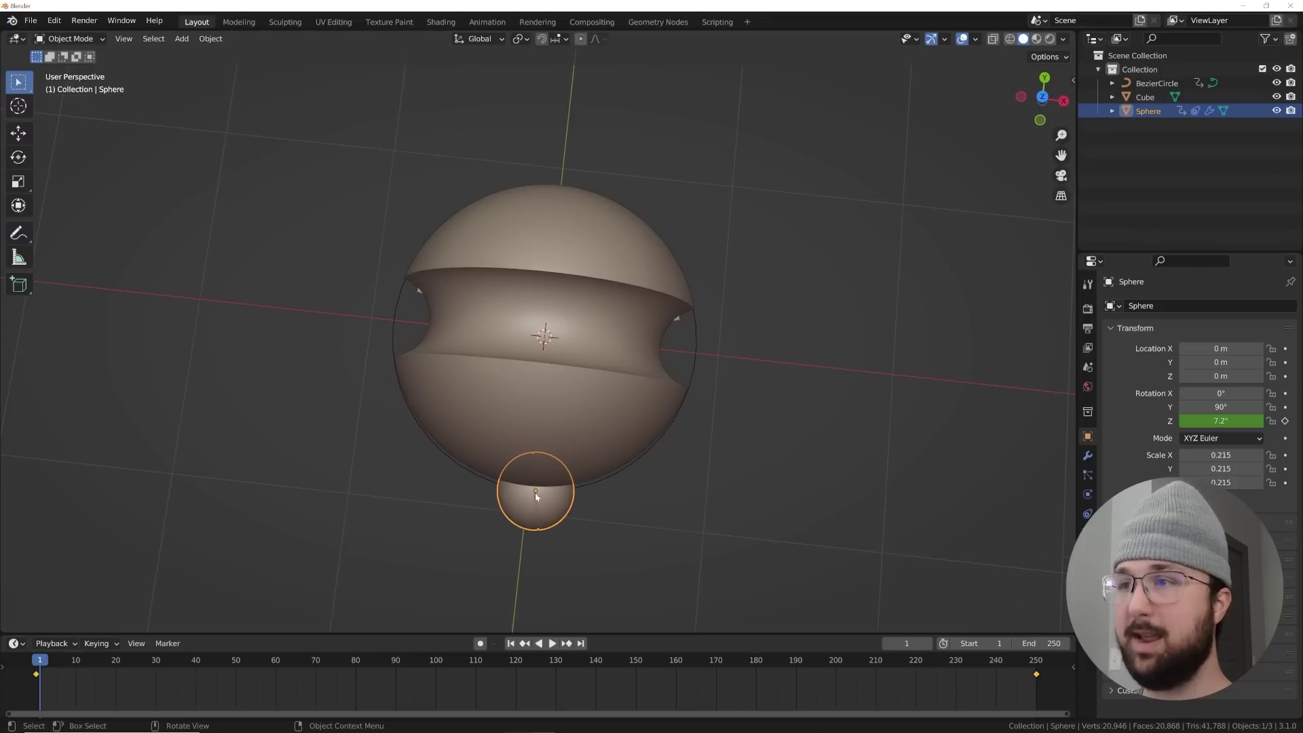
key(shift+d)
right_click(763, 538)
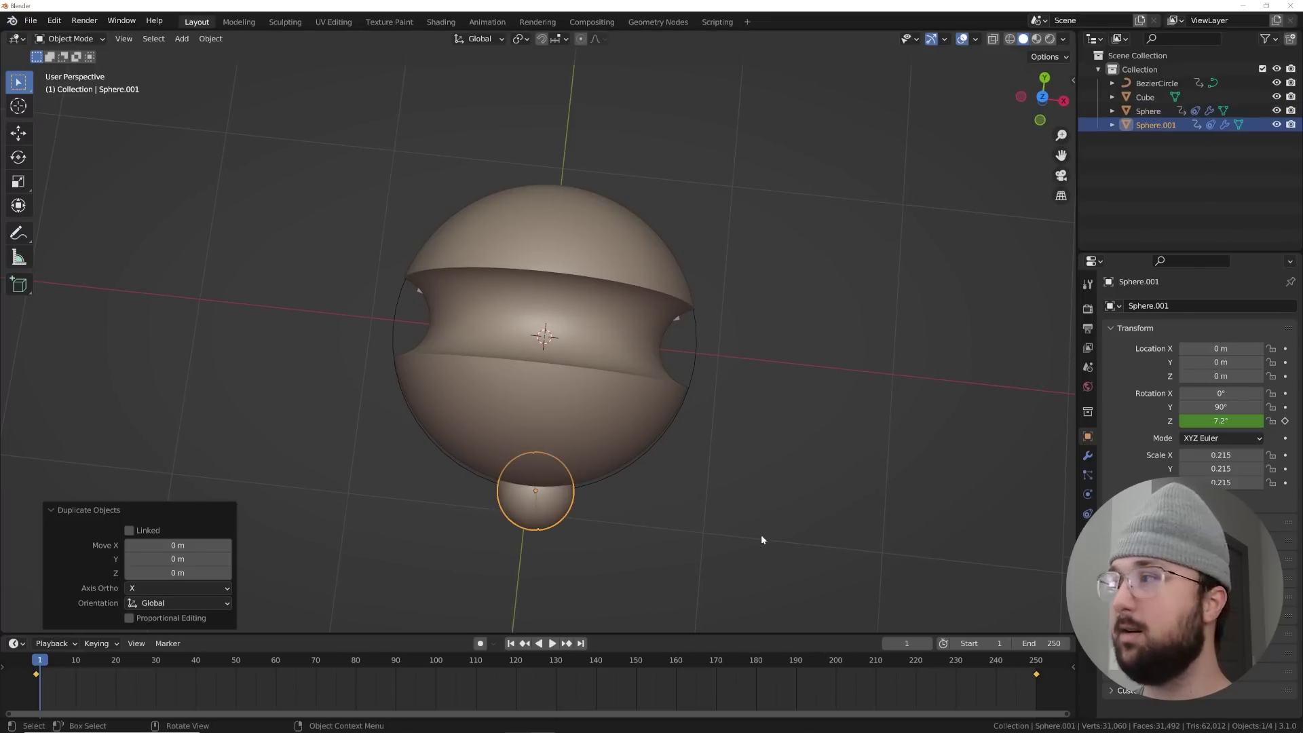
click(1088, 513)
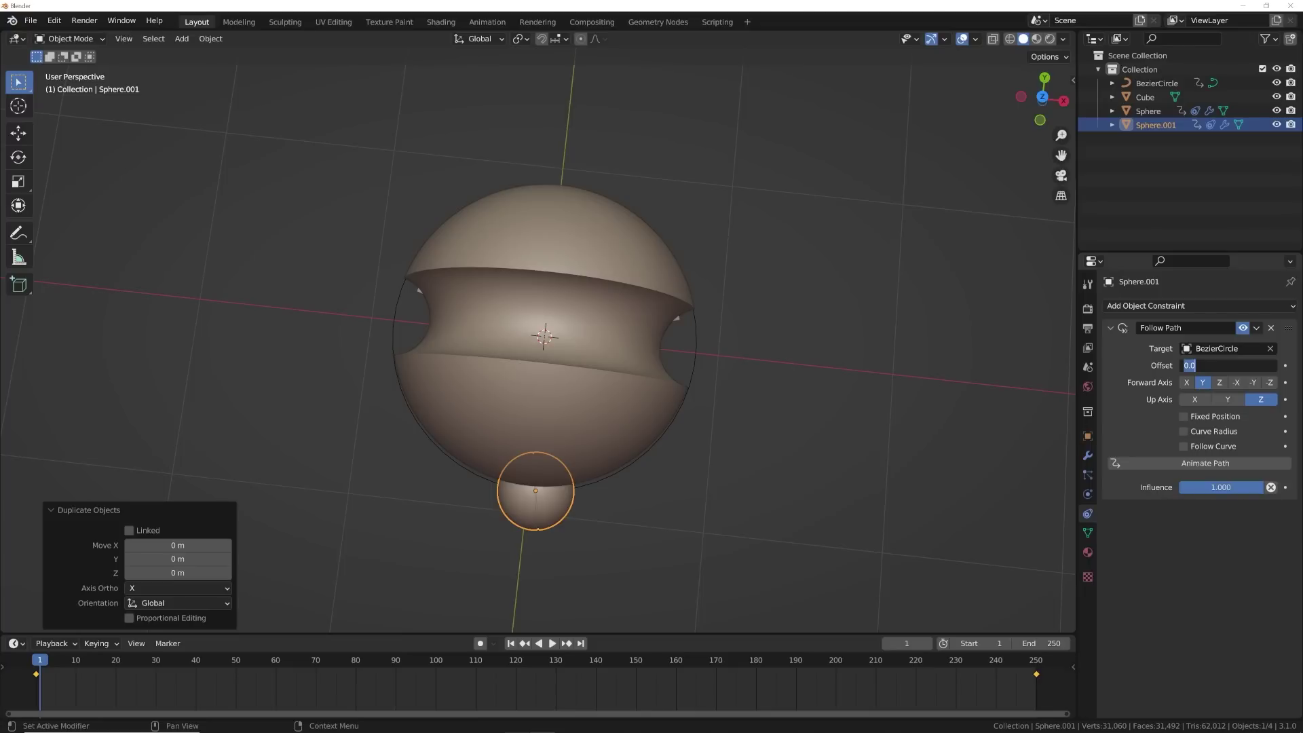
text(-50)
key(Return)
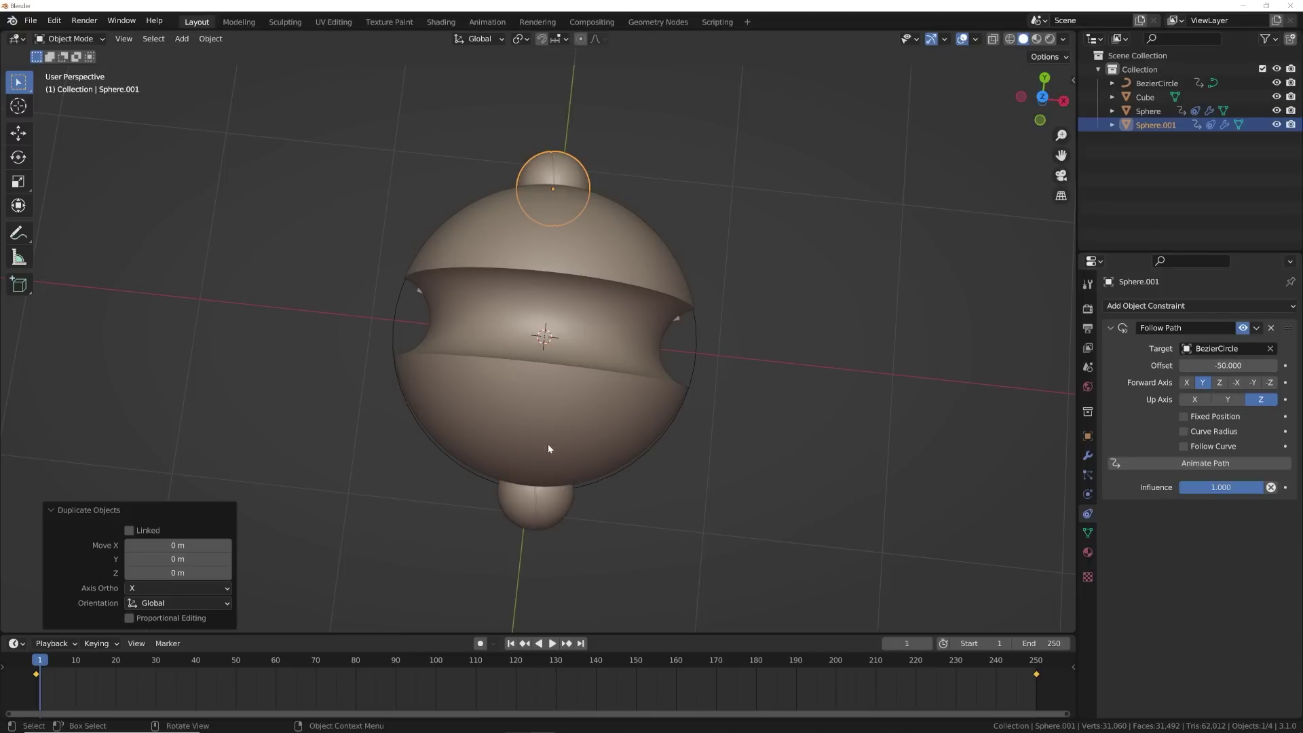
middle_drag(582, 443, 698, 431)
key(space)
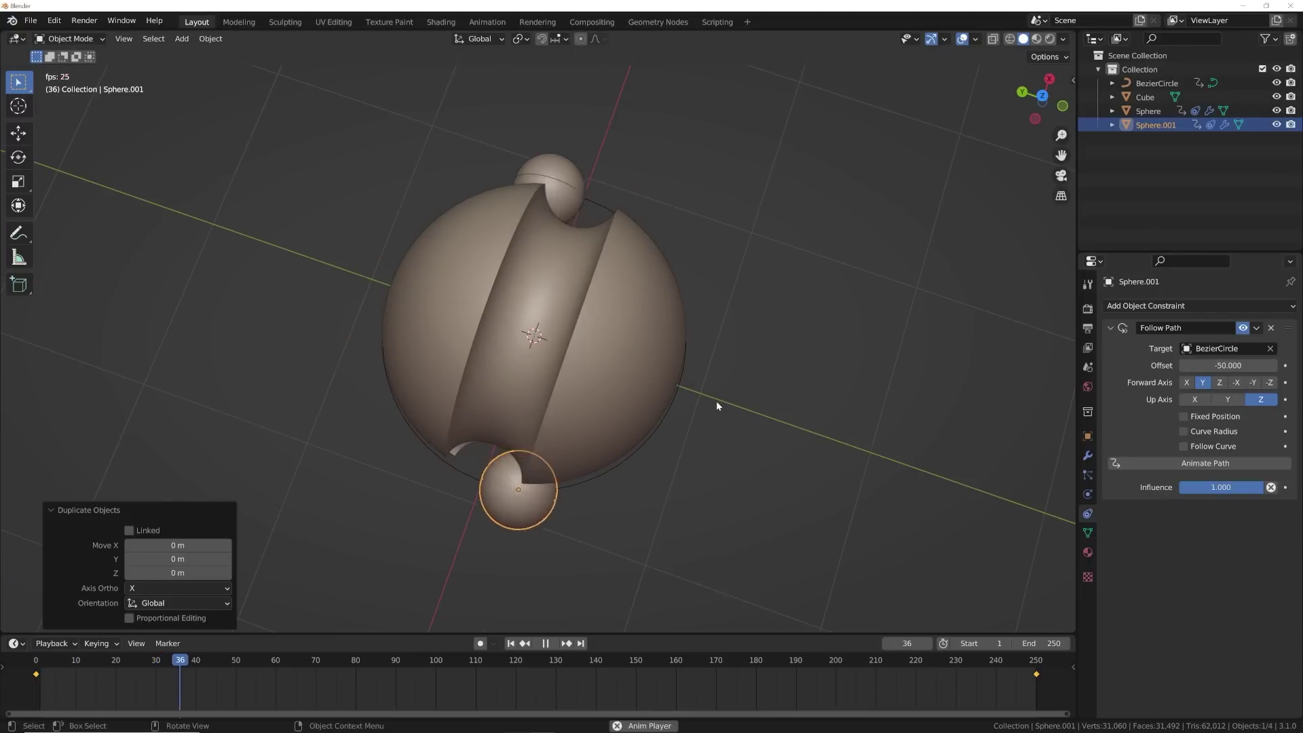
key(space)
Duplicate the offset sphere in place, set the new copy's Follow Path offset to about -66.4, and preview the motion from the start frame
key(shift+d)
right_click(754, 448)
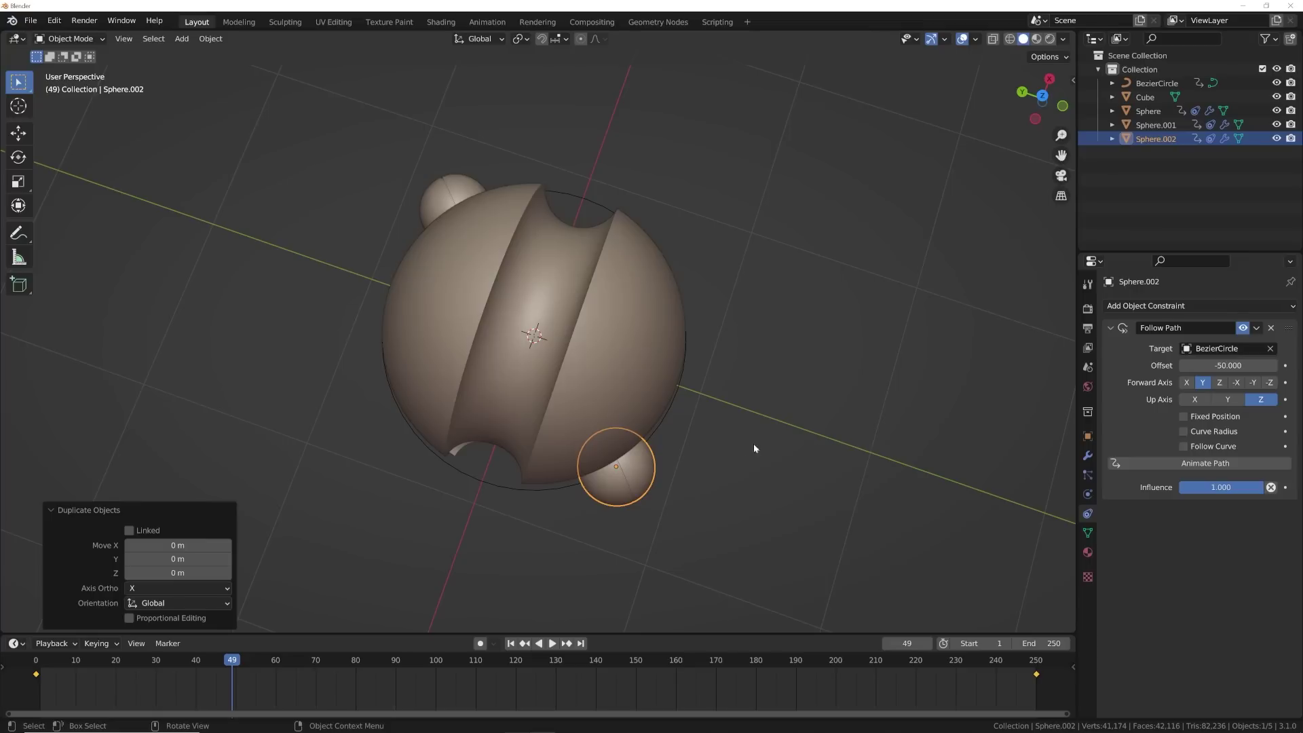
drag(1229, 365, 1204, 365)
key(space)
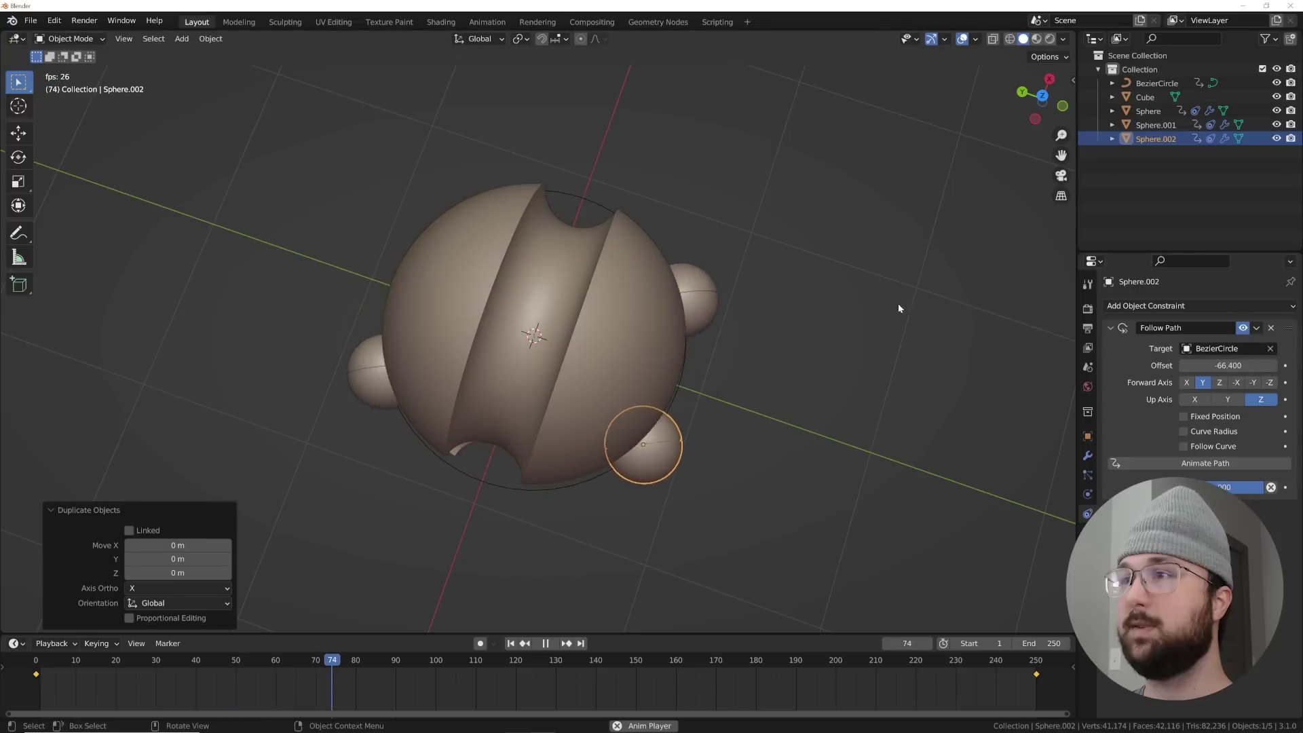
middle_drag(897, 303, 785, 218)
key(space)
middle_drag(623, 419, 577, 488)
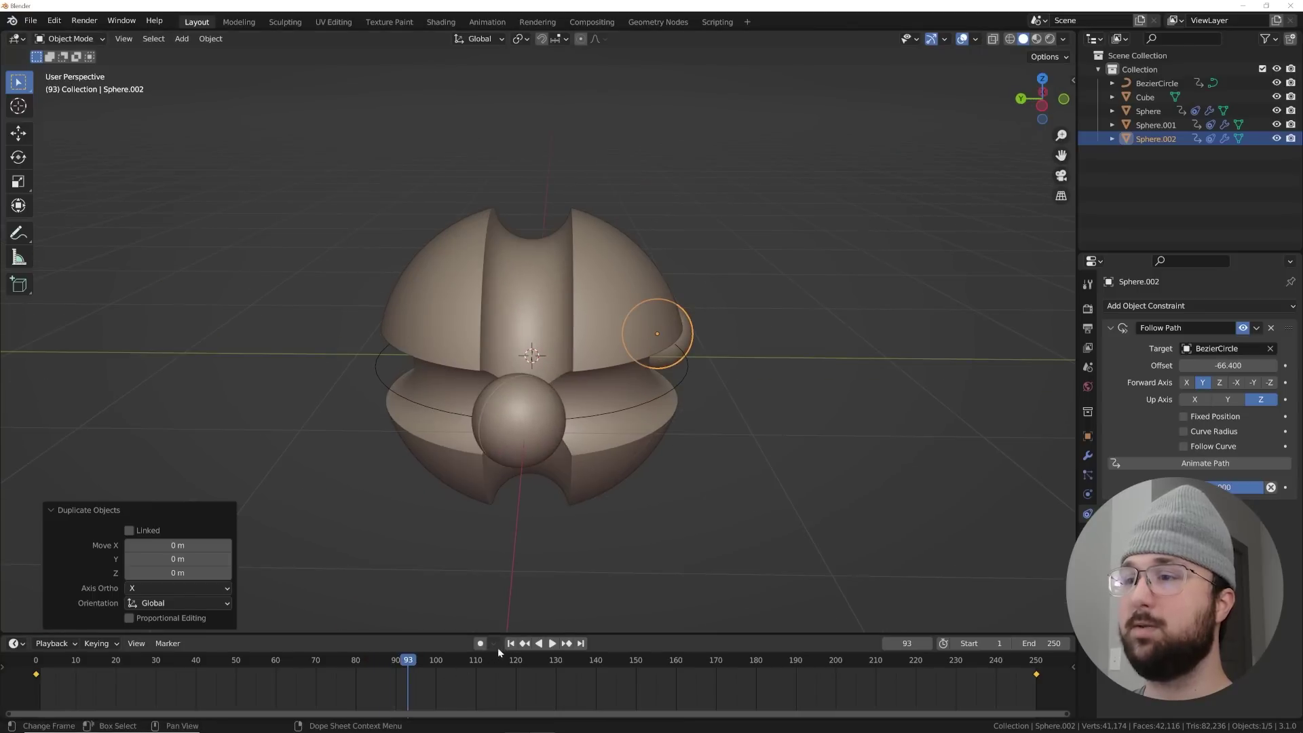
key(shift+Left)
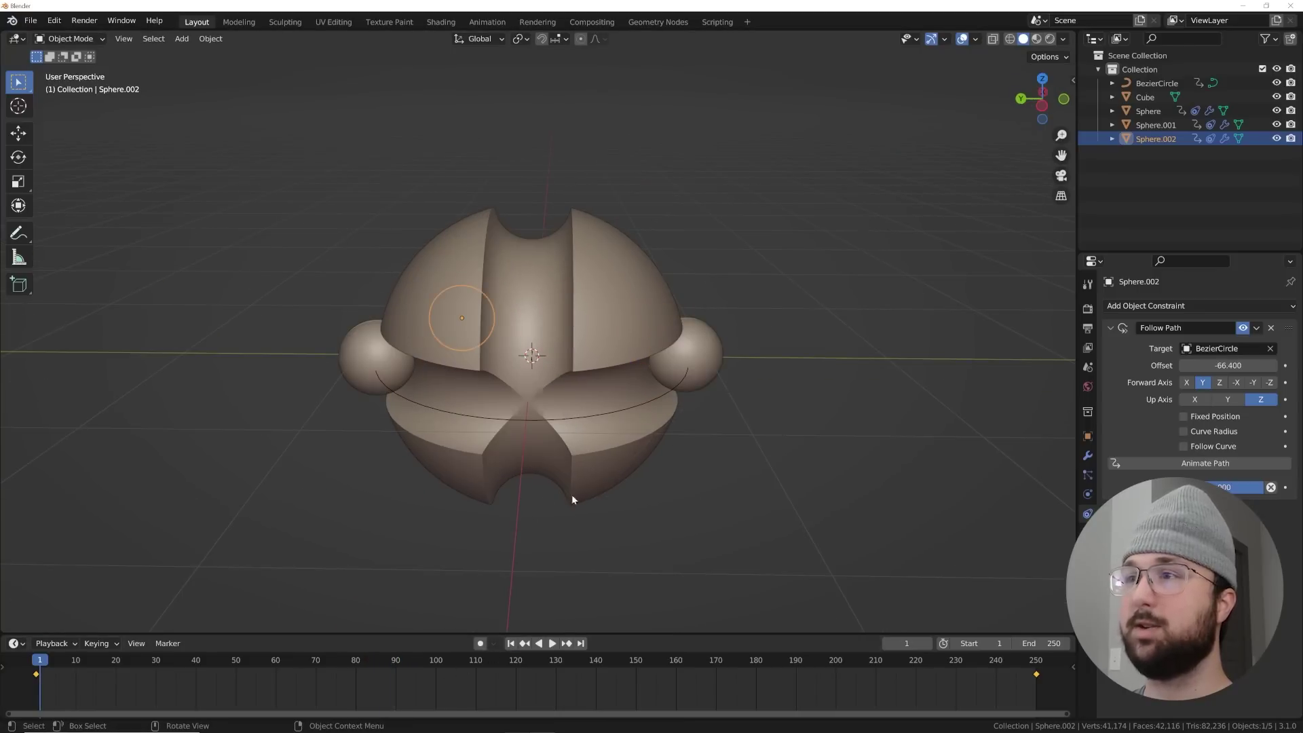
Duplicate the small sphere with the -50 offset together with the Bezier circle, keeping the copies in place
click(368, 361)
middle_drag(368, 361, 409, 382)
scroll(413, 383, up, 3)
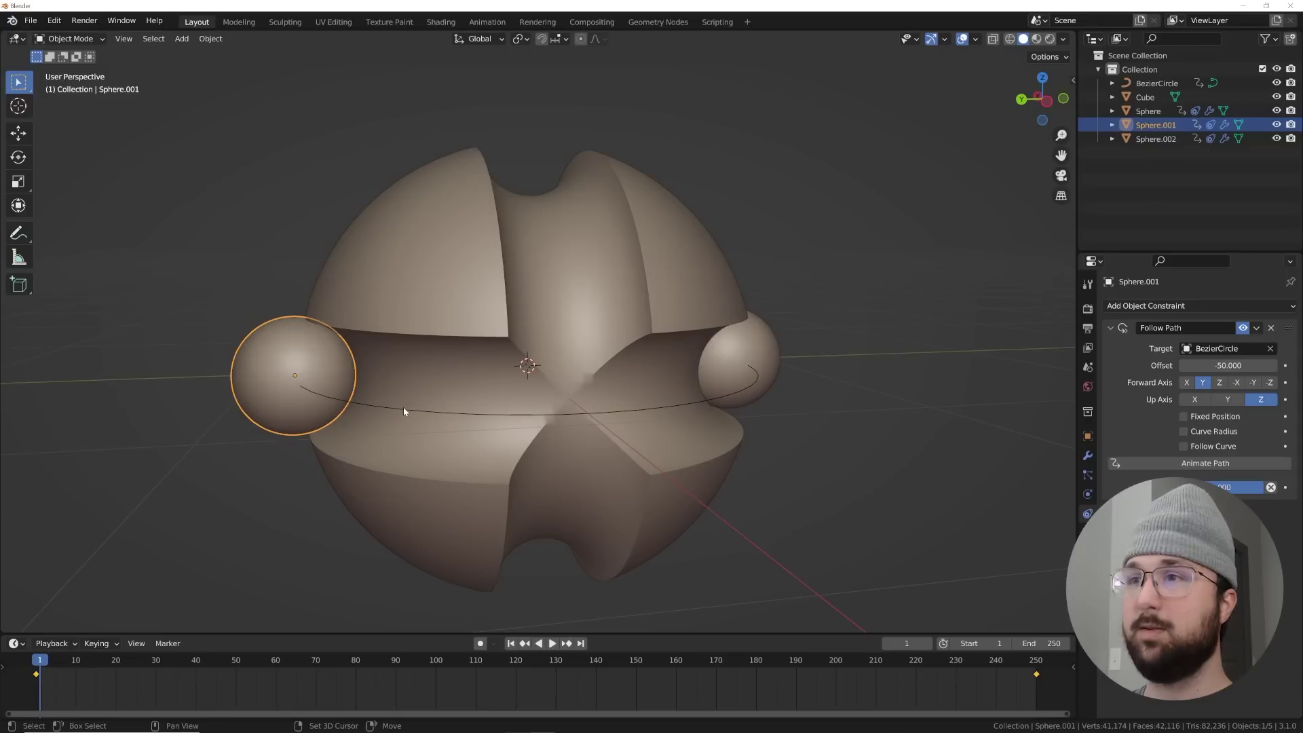
shift+click(404, 410)
key(shift+d)
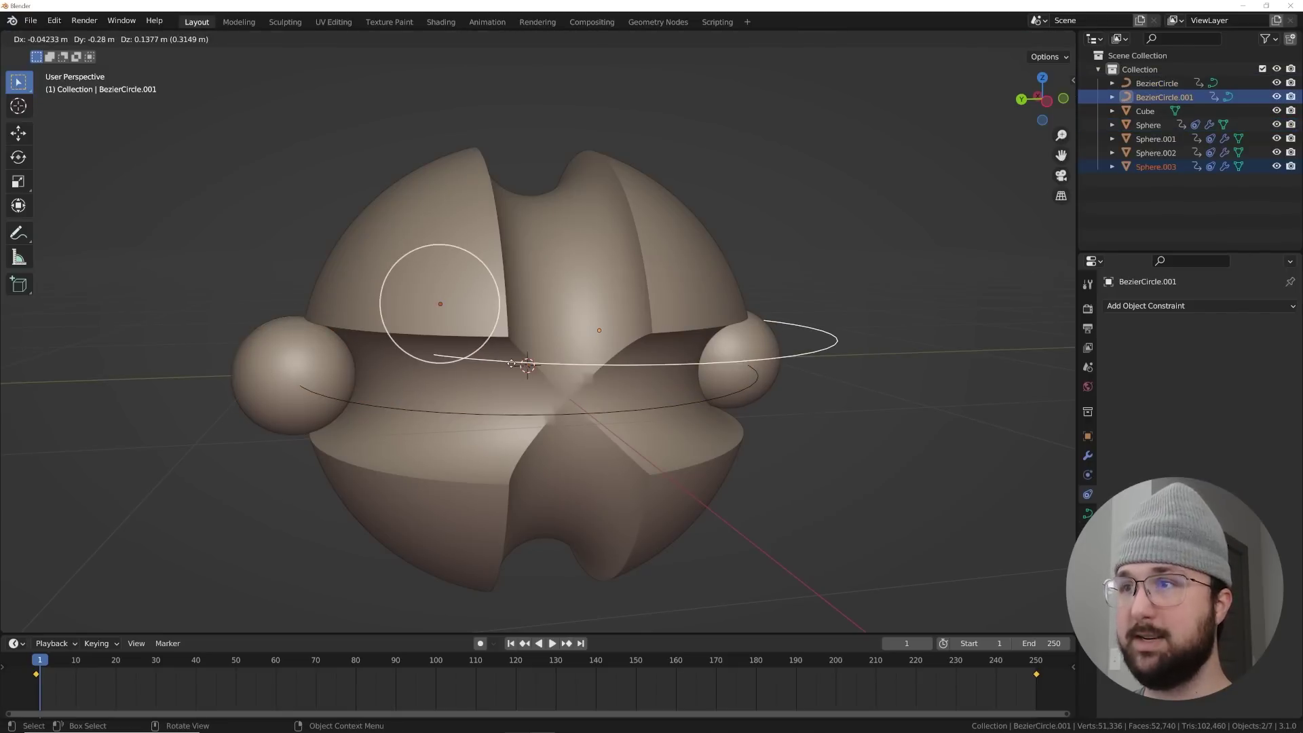
right_click(462, 385)
Rotate the duplicated Bezier circle 90° about the global X axis so its sphere follows the vertical groove
key(alt+a)
click(350, 405)
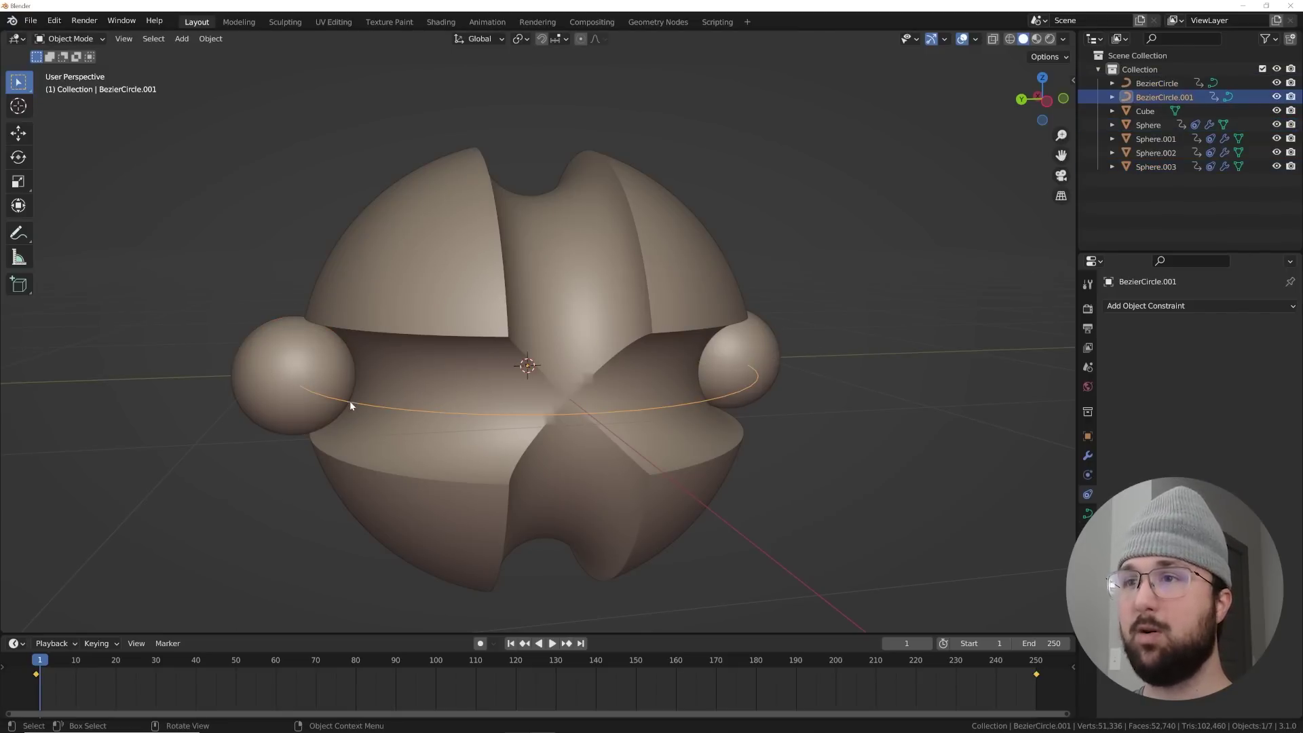
middle_drag(351, 405, 592, 428)
text(x)
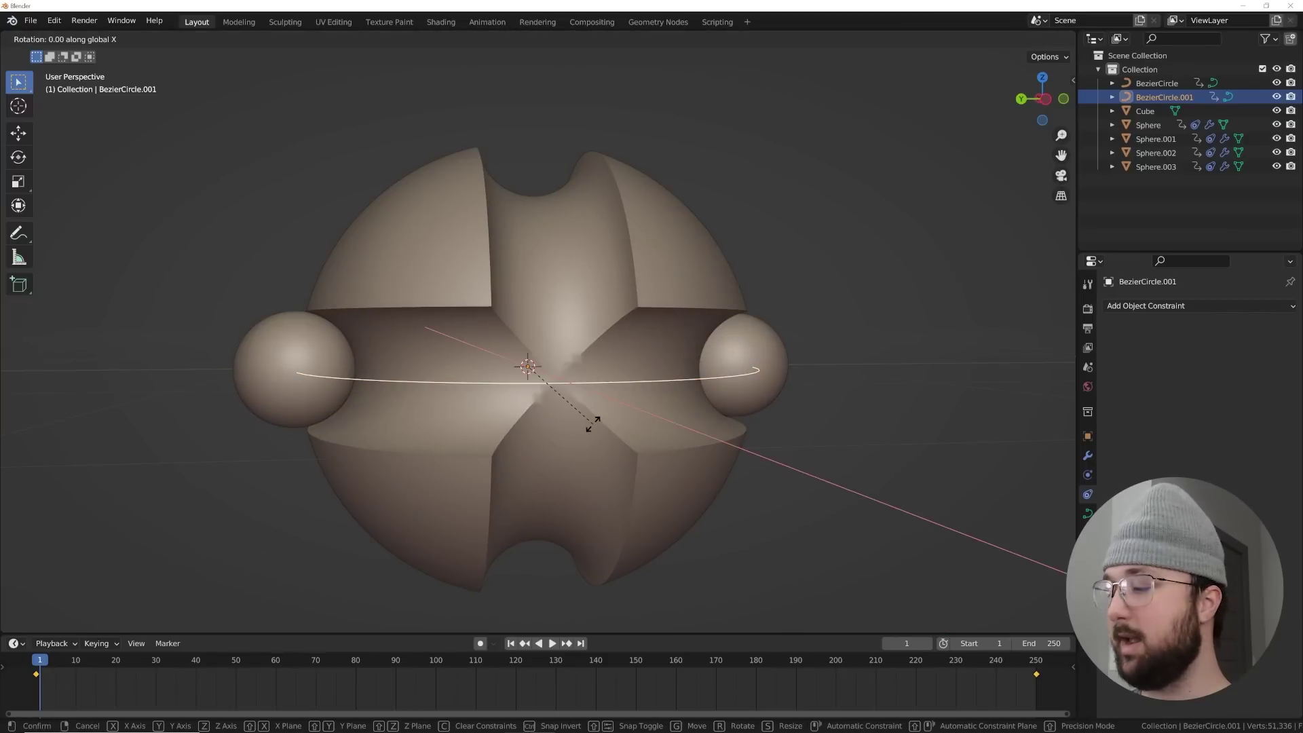
text(90)
key(Return)
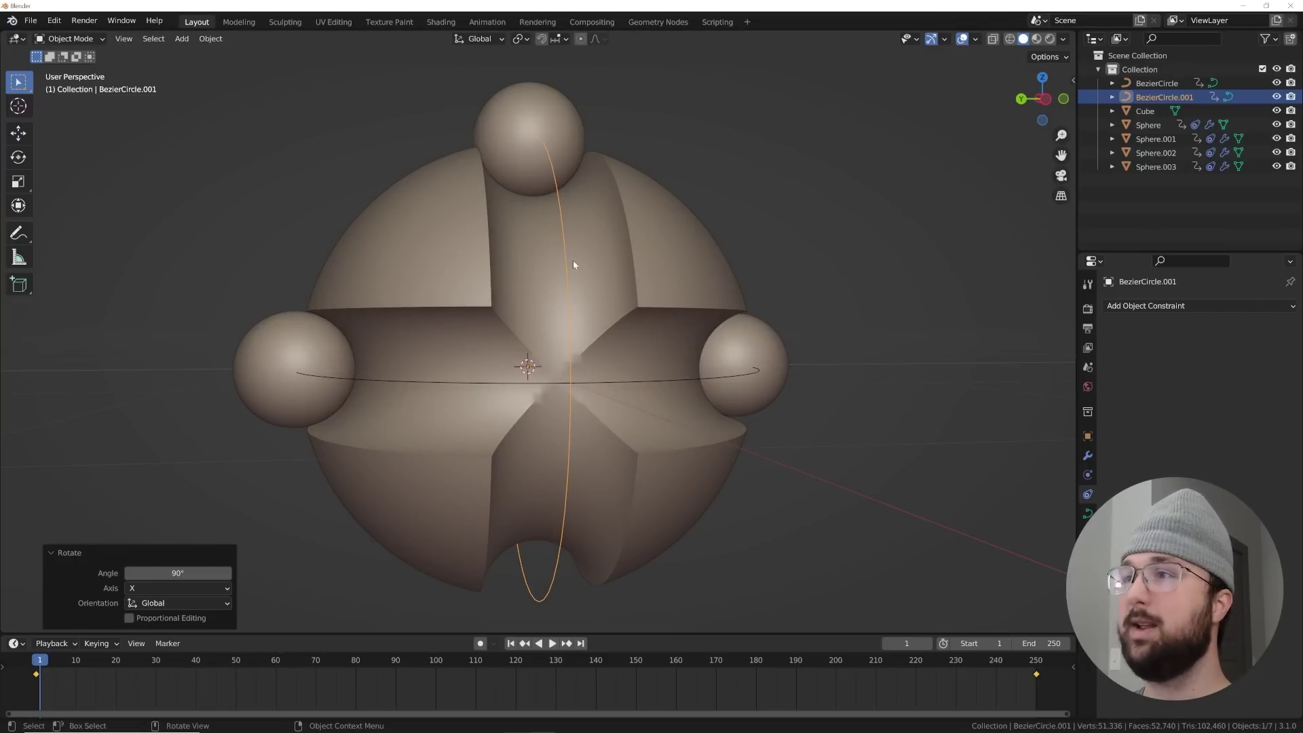
Move to frame 0 and clear all rotation keyframes from the duplicated vertical Bezier circle
key(Left)
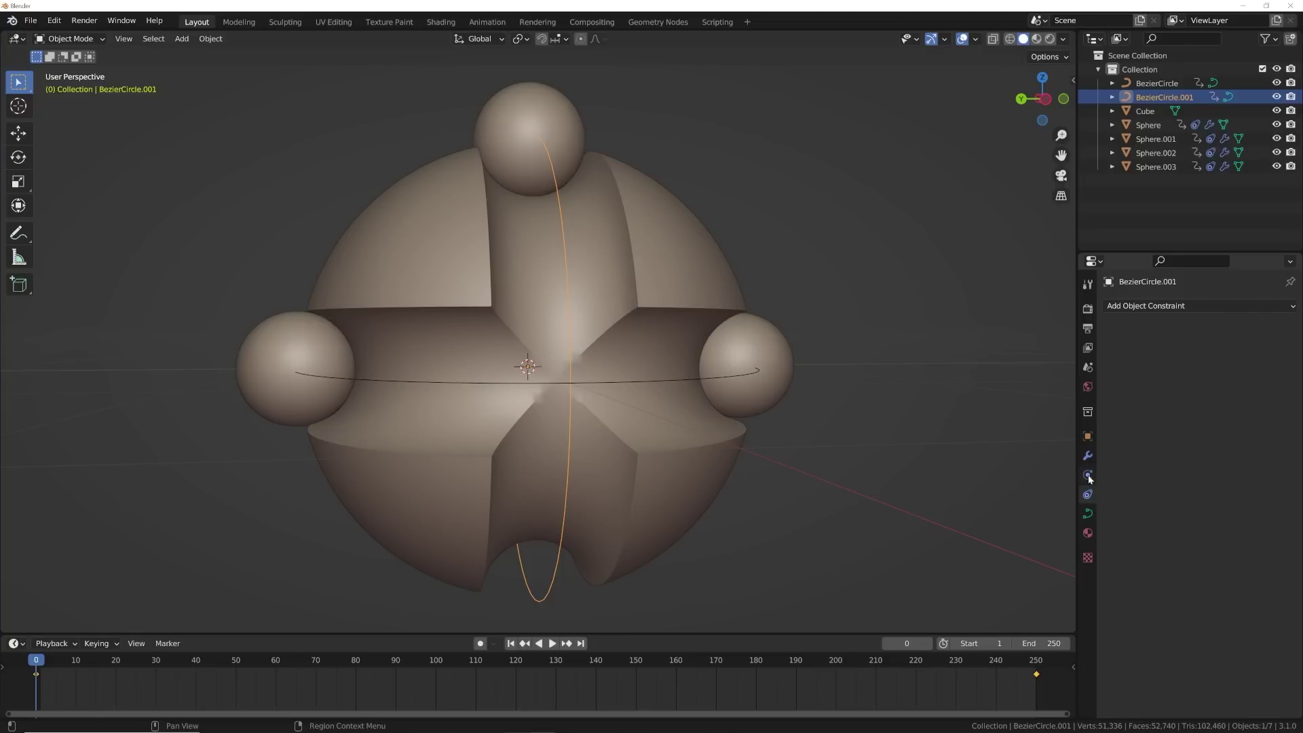
click(1088, 438)
right_click(1225, 426)
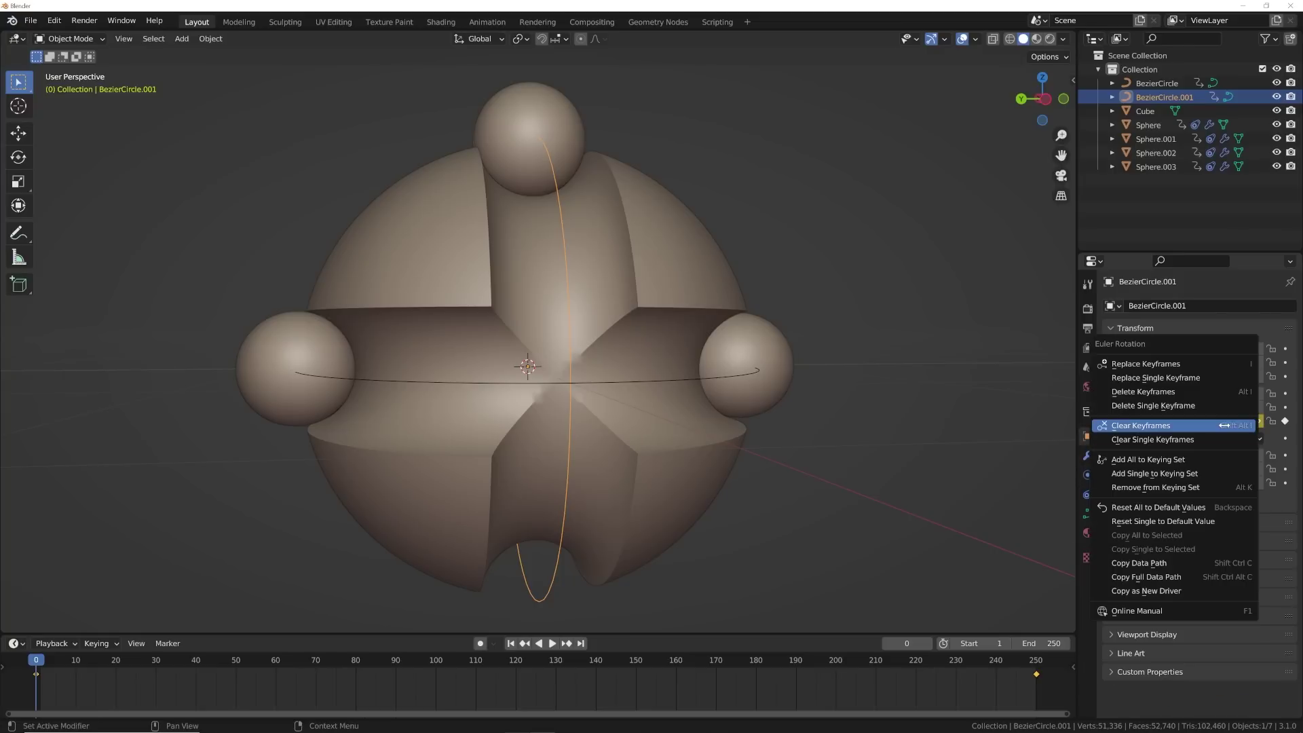
click(1226, 424)
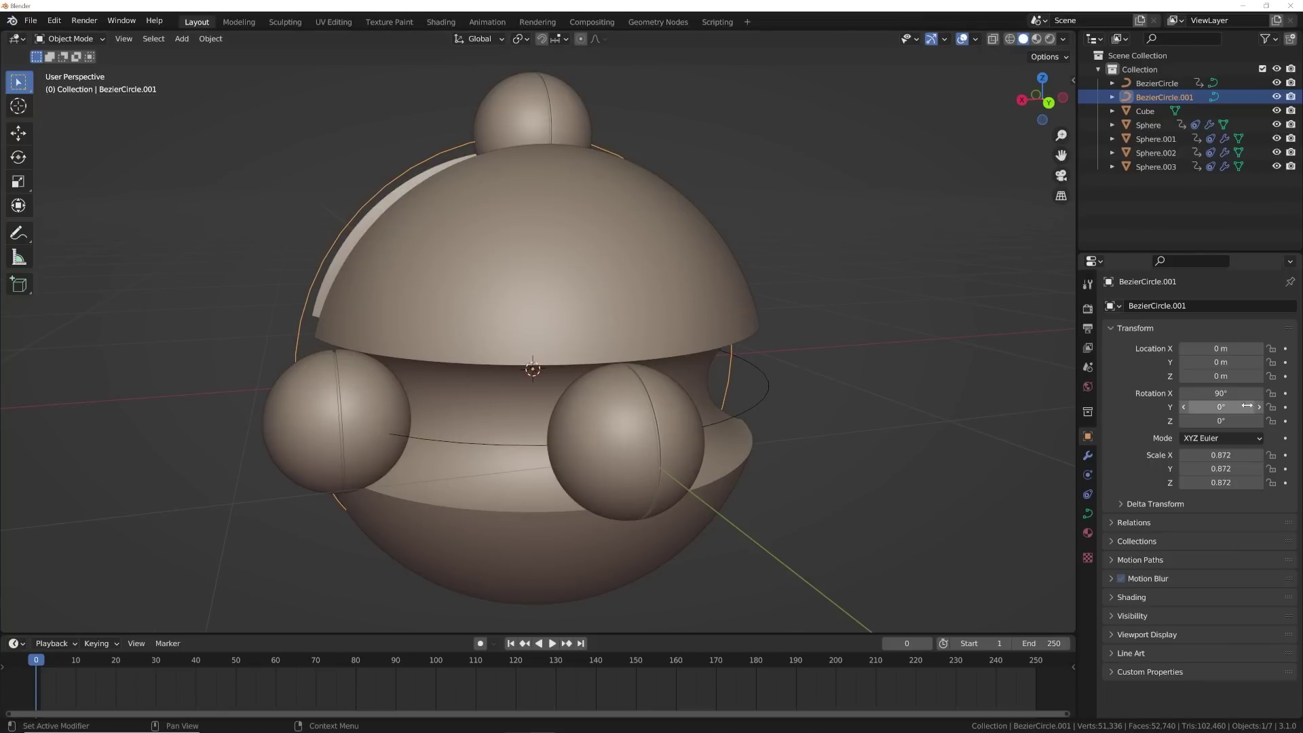
Try a Y rotation of about -133° on the vertical Bezier circle, play the animation, and return to the start frame
drag(1233, 407, 1017, 399)
key(space)
key(space)
drag(1196, 410, 1214, 410)
key(super)
key(super)
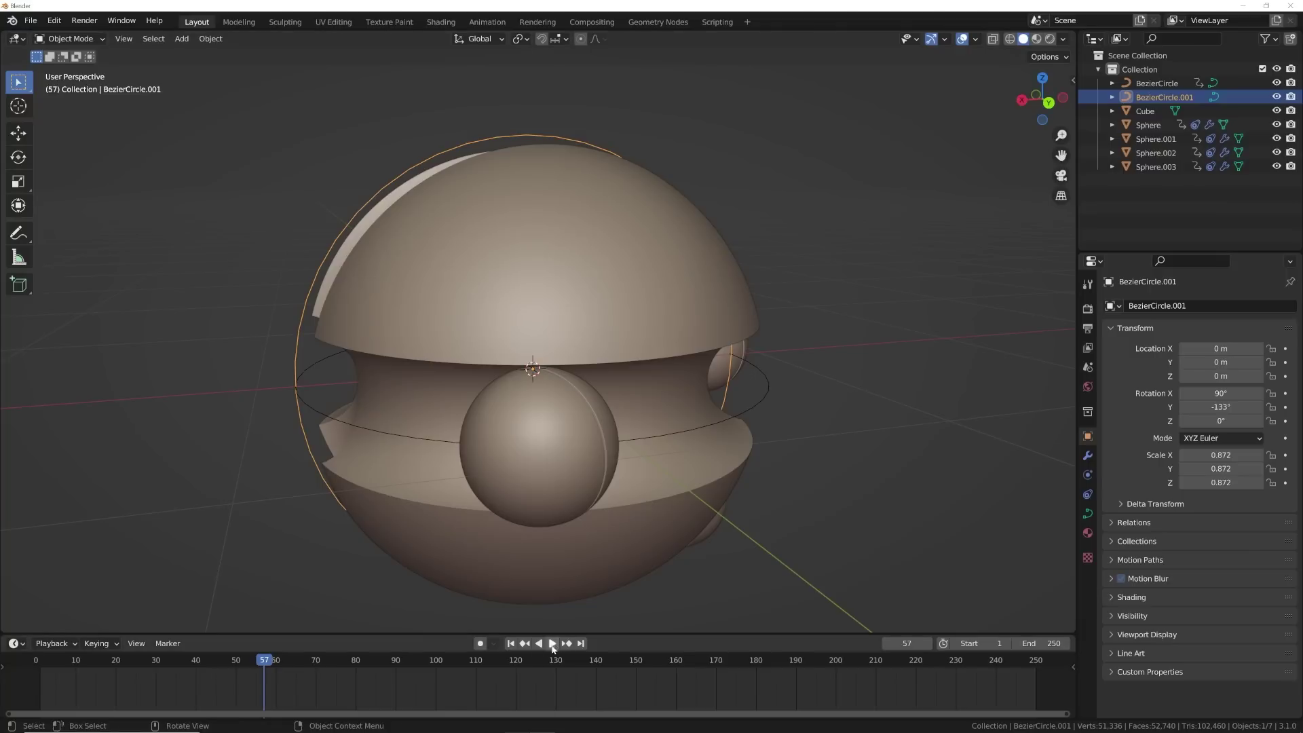
click(513, 644)
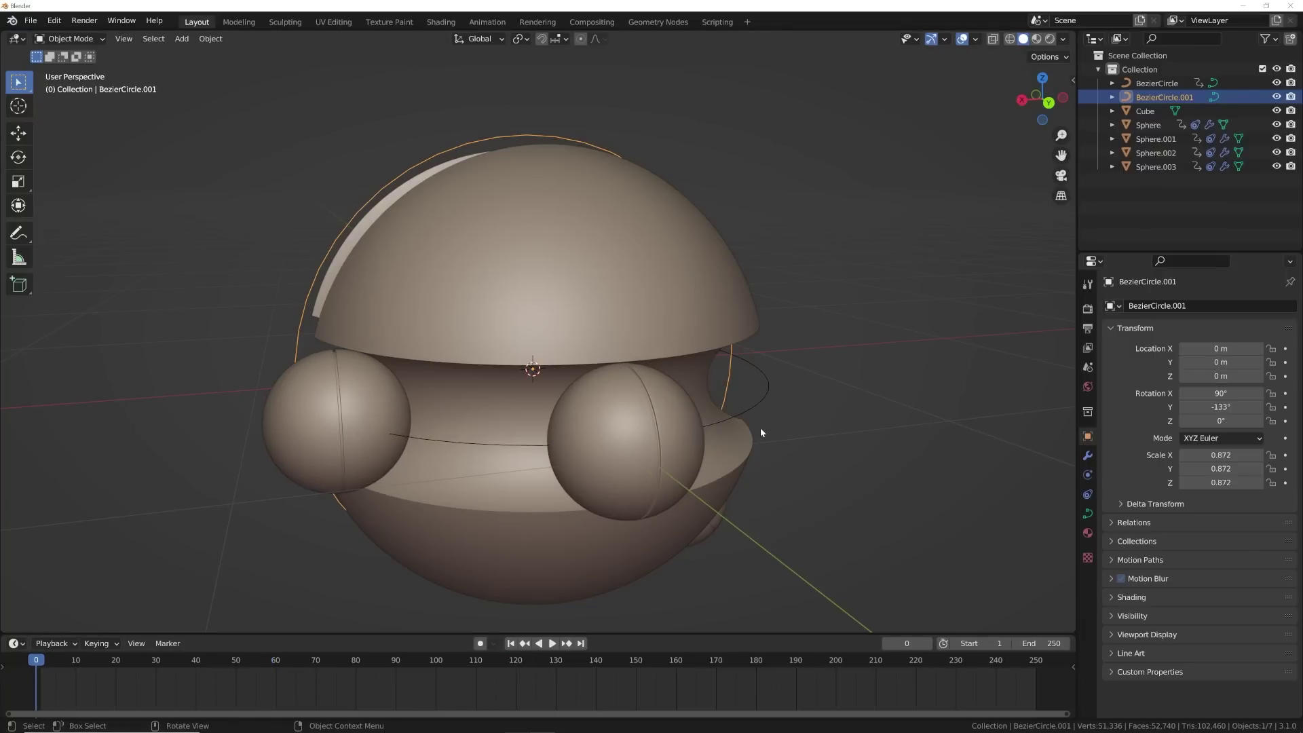
Keyframe the vertical Bezier circle's Y rotation at 0° on frame 0 and -720° on frame 250, and preview the motion
middle_drag(760, 428, 734, 422)
click(721, 556)
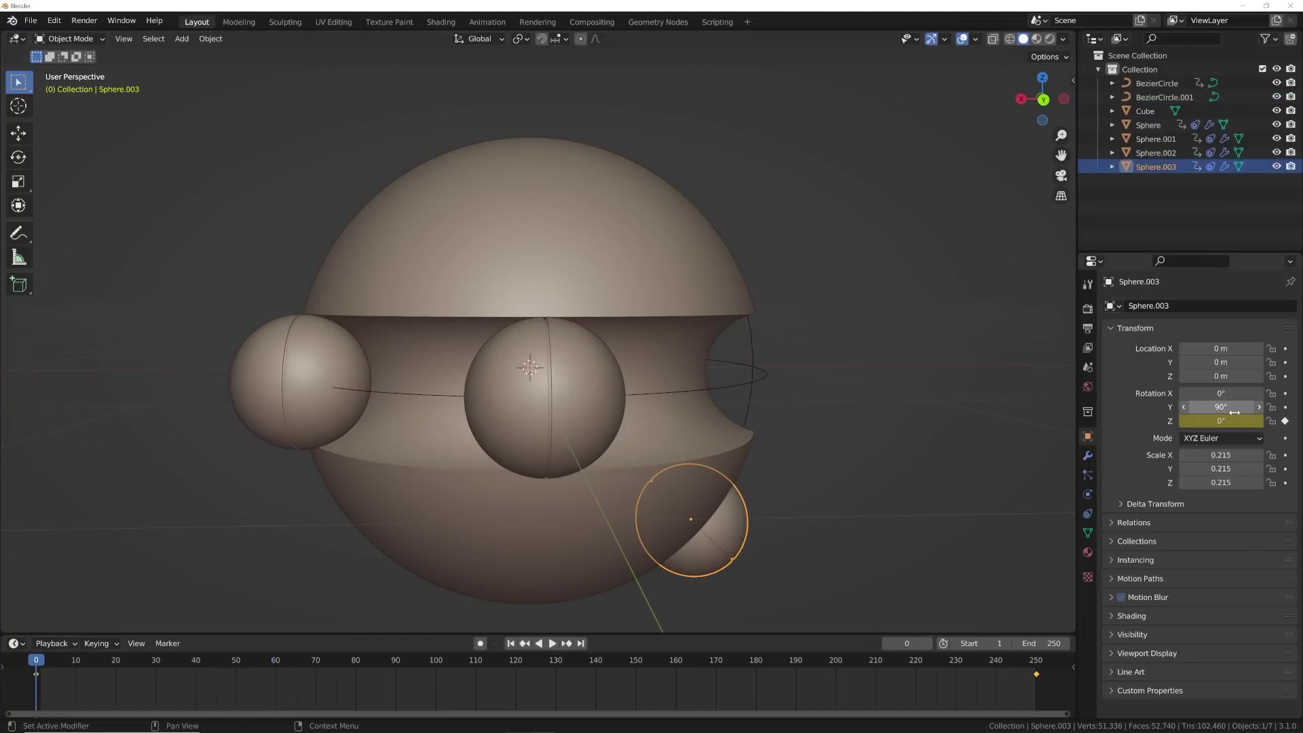
click(749, 415)
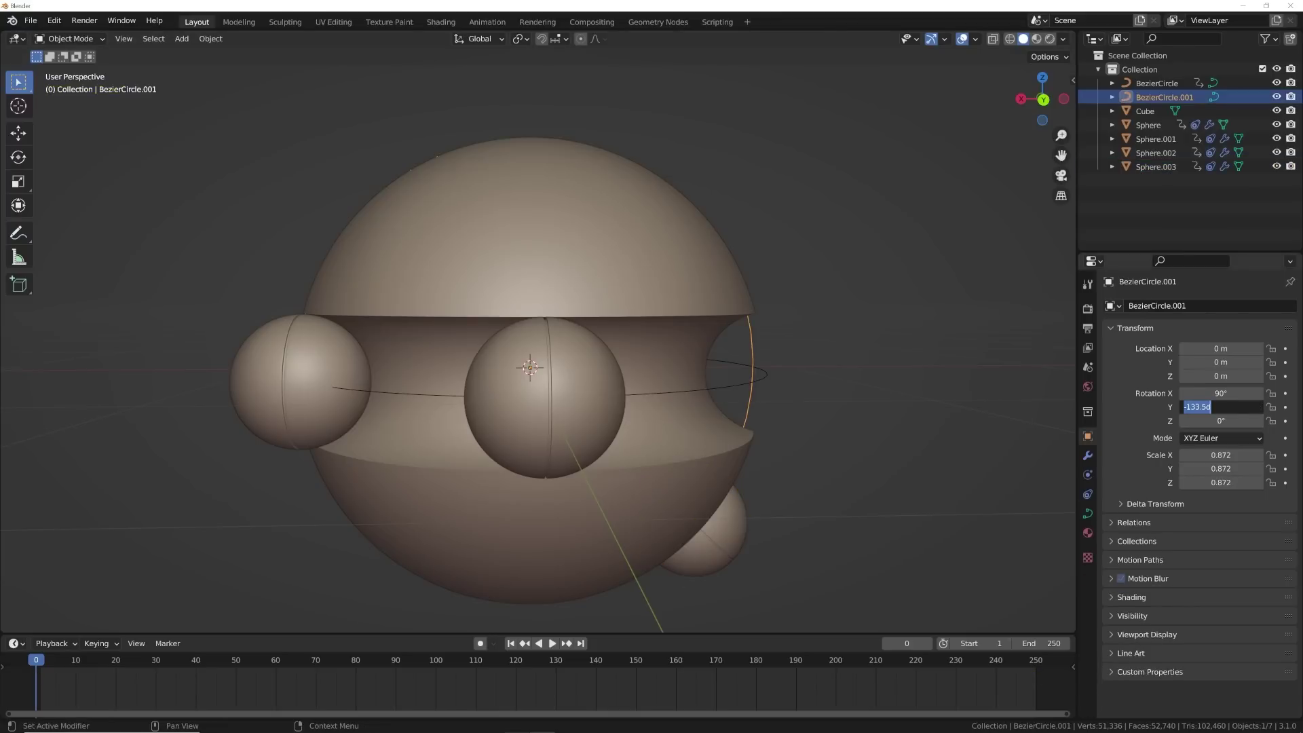
text(0)
key(Return)
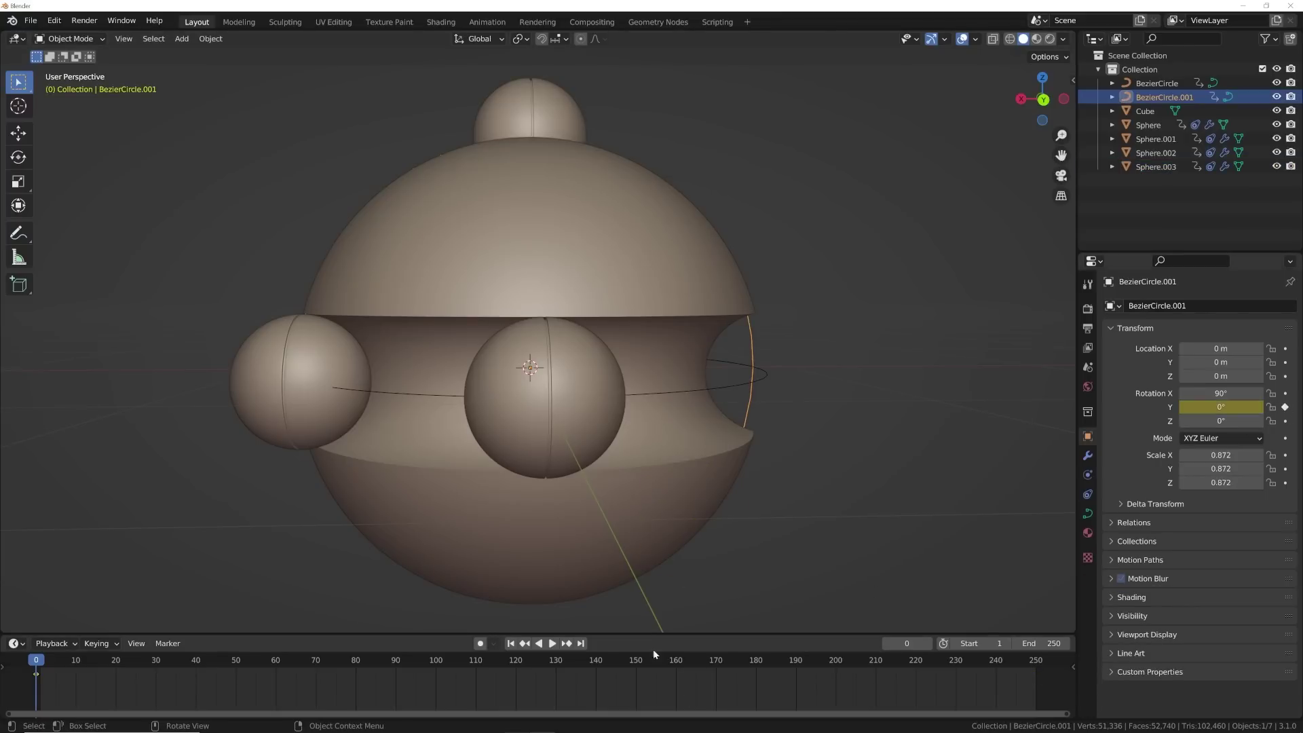
click(581, 643)
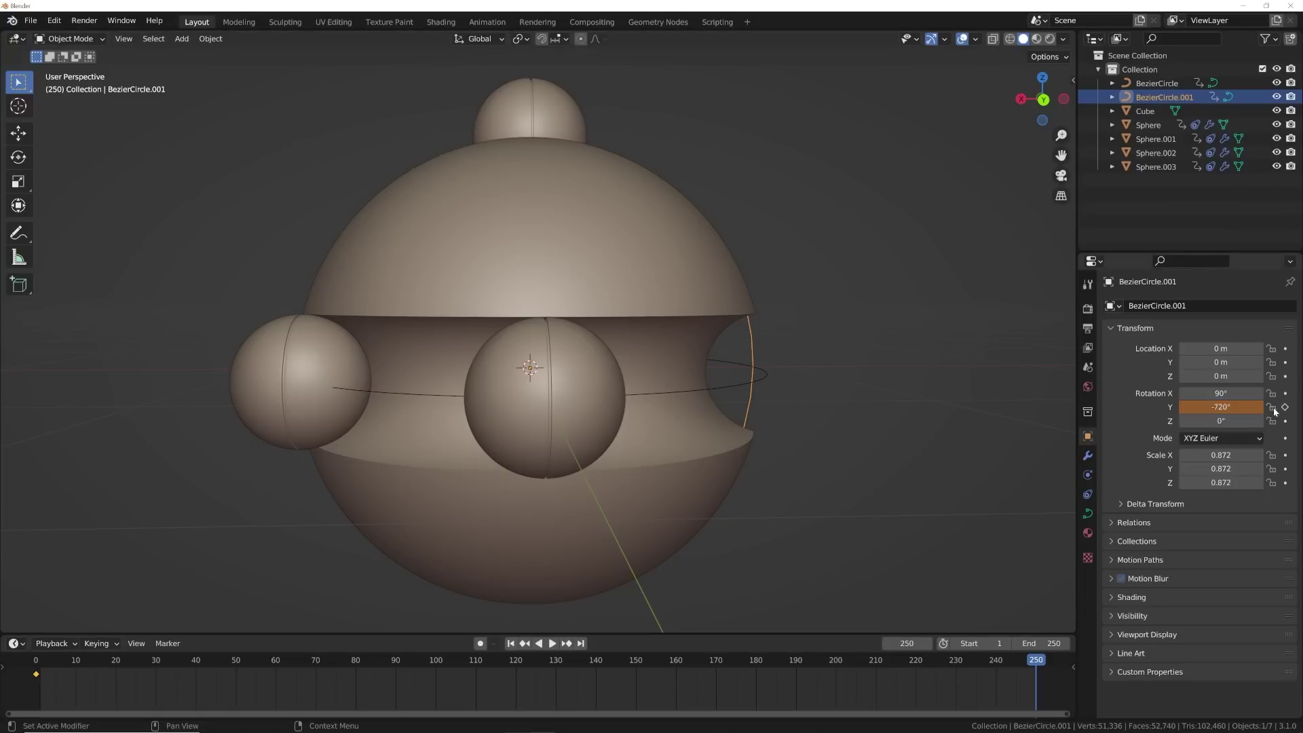
key(space)
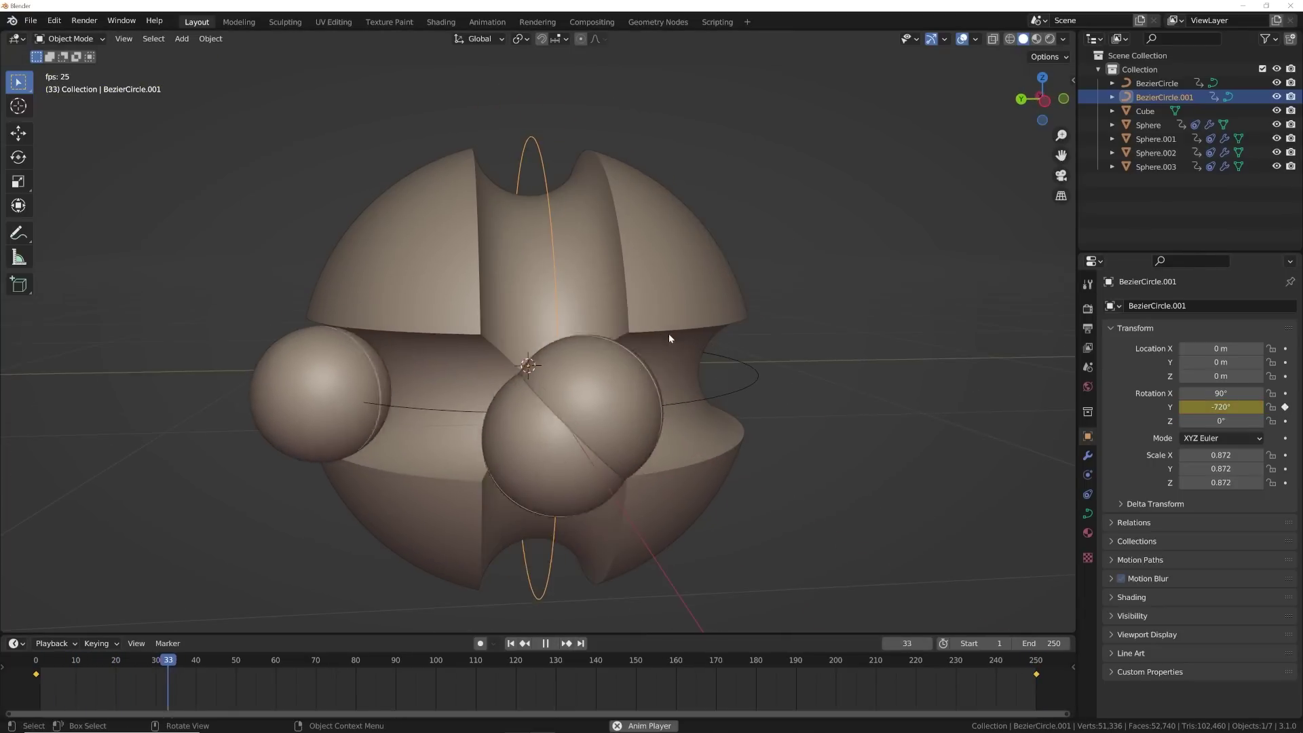
ctrl+scroll(413, 666, right, 1)
middle_drag(576, 516, 607, 484)
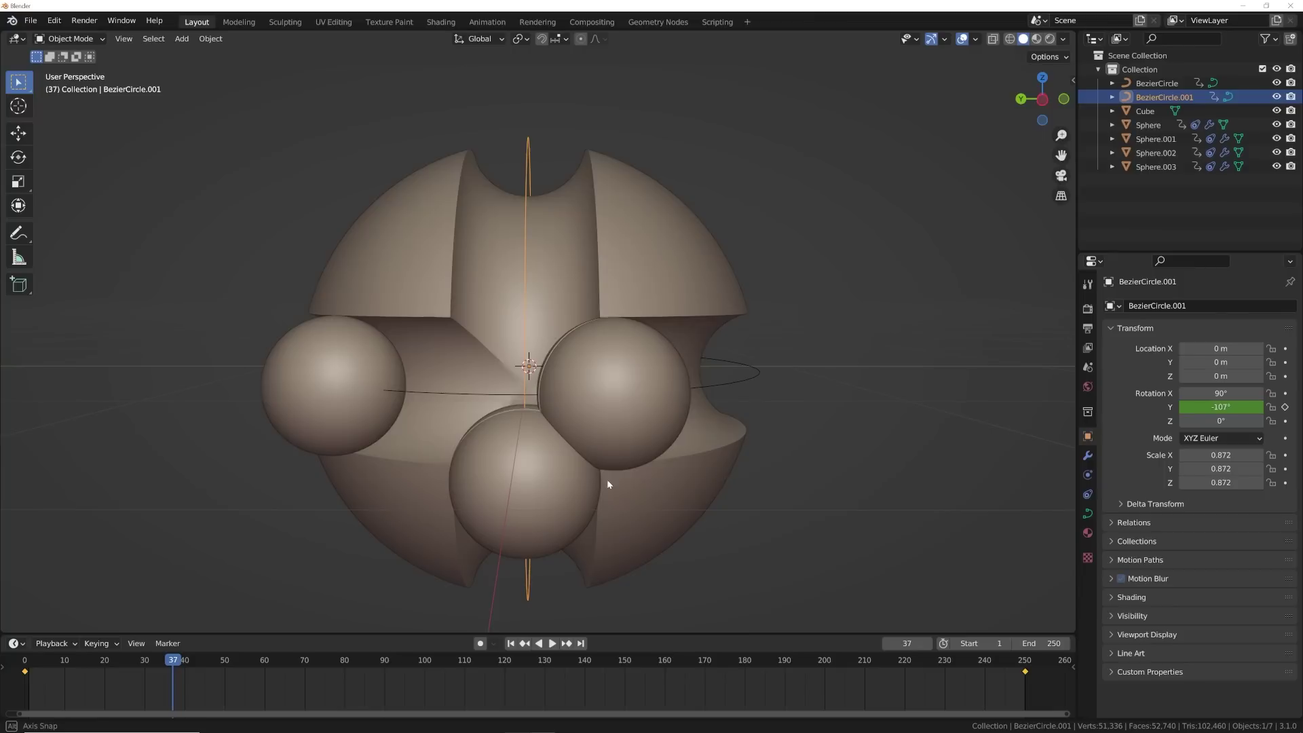
Set the vertical-groove sphere's Follow Path offset to -78.4 so it avoids the horizontal spheres, and check its timing in playback
drag(183, 653, 231, 656)
click(1088, 494)
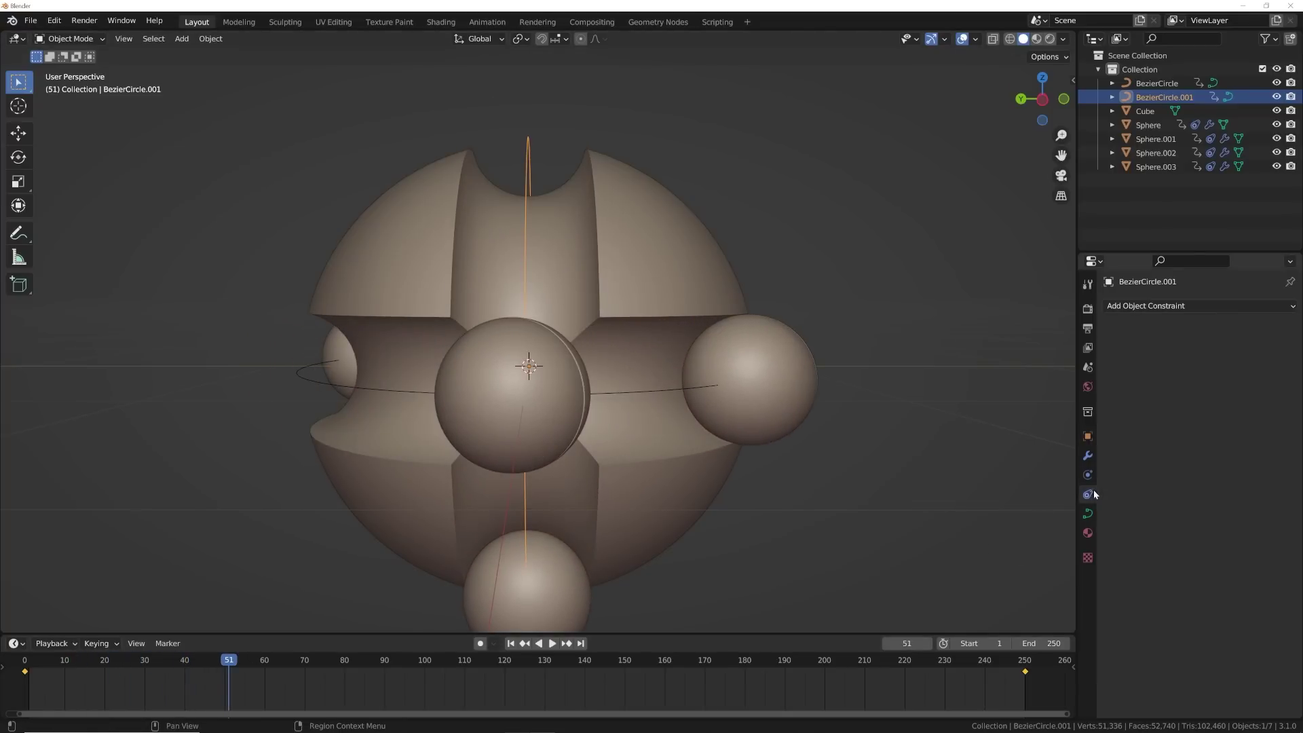
click(559, 595)
drag(1228, 365, 1189, 365)
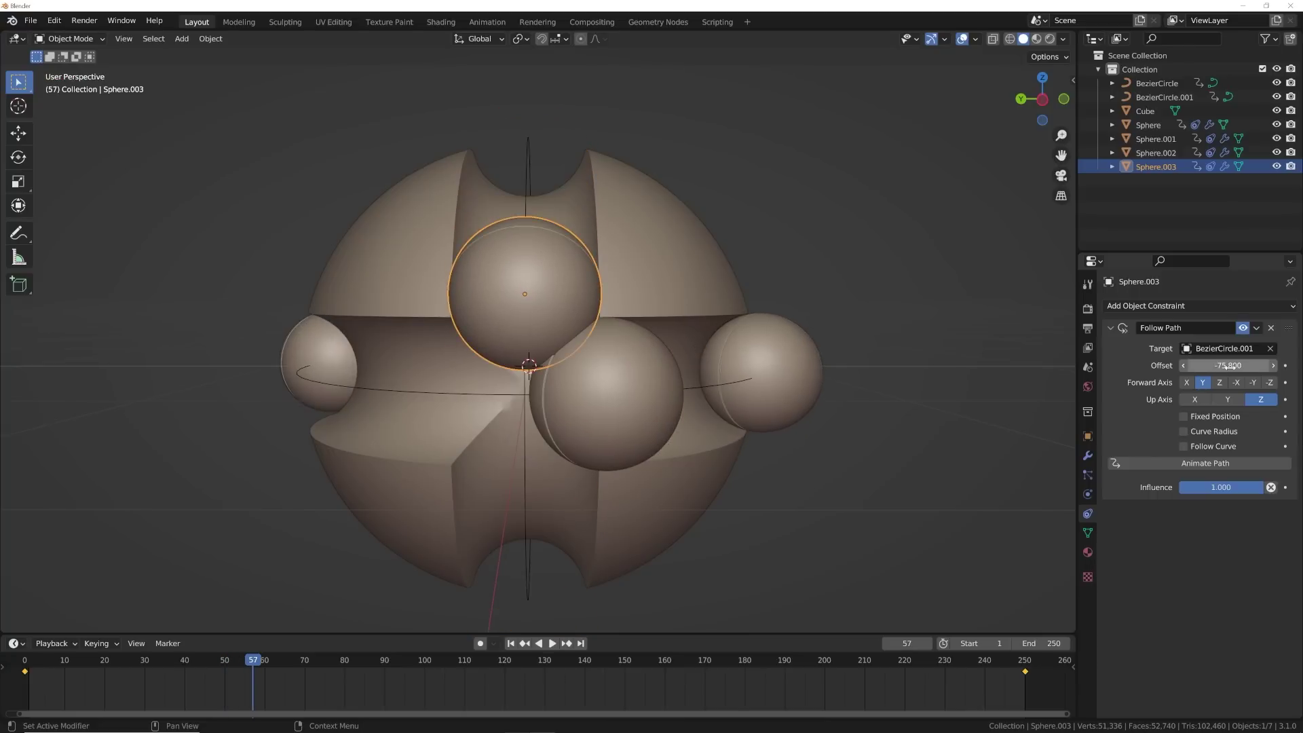
drag(1190, 365, 1180, 365)
drag(275, 661, 267, 662)
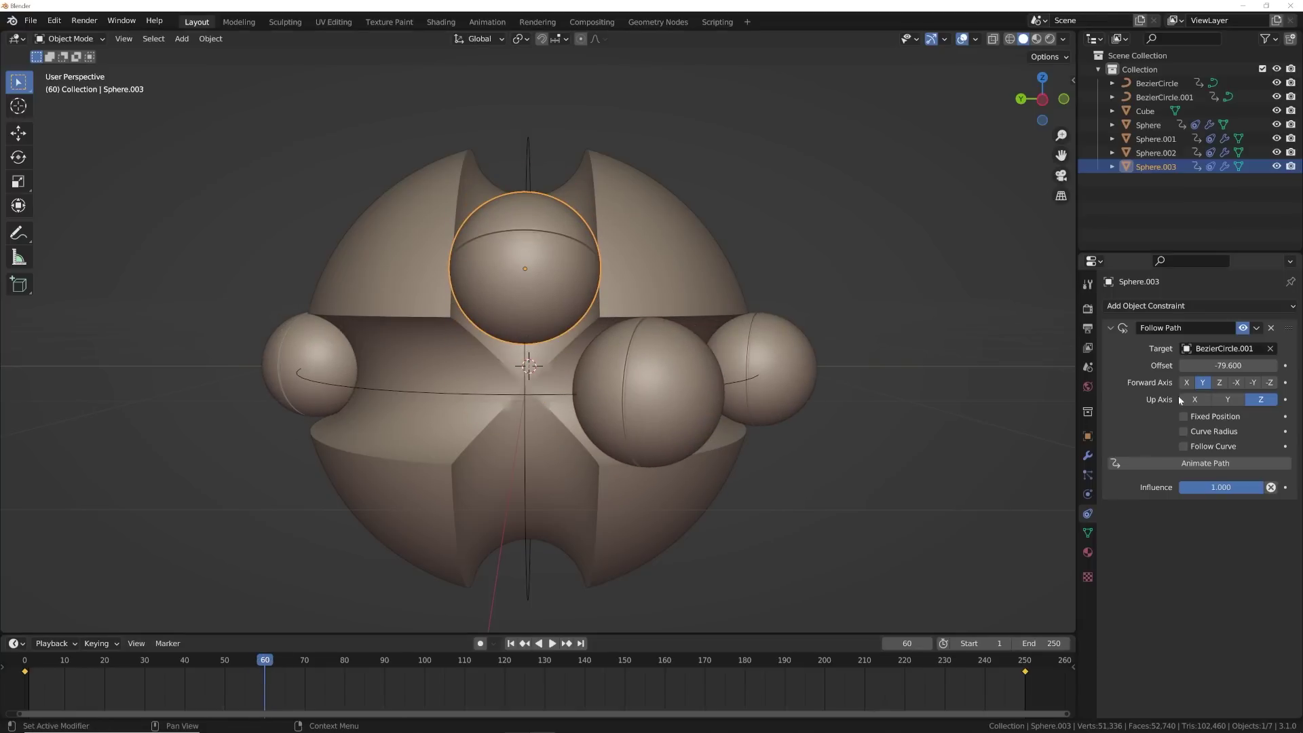
drag(1224, 366, 1227, 367)
drag(271, 660, 305, 660)
click(181, 662)
key(space)
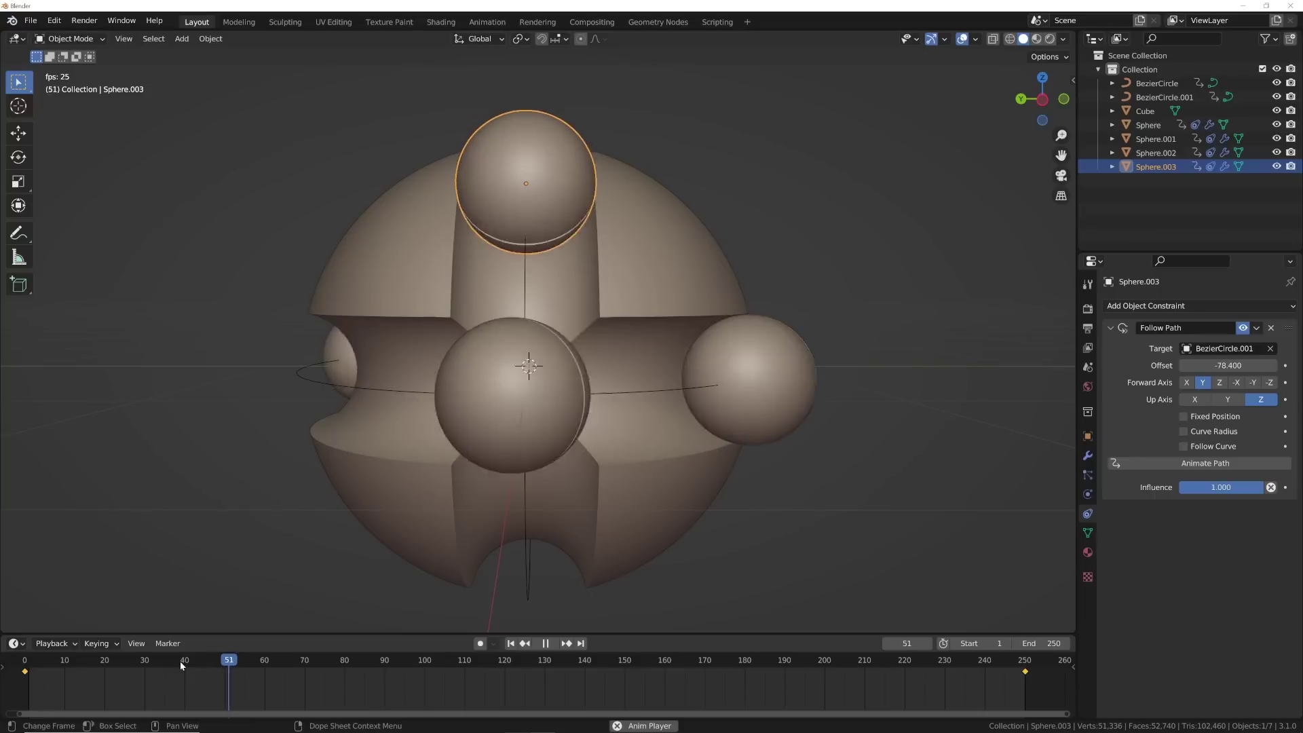
key(space)
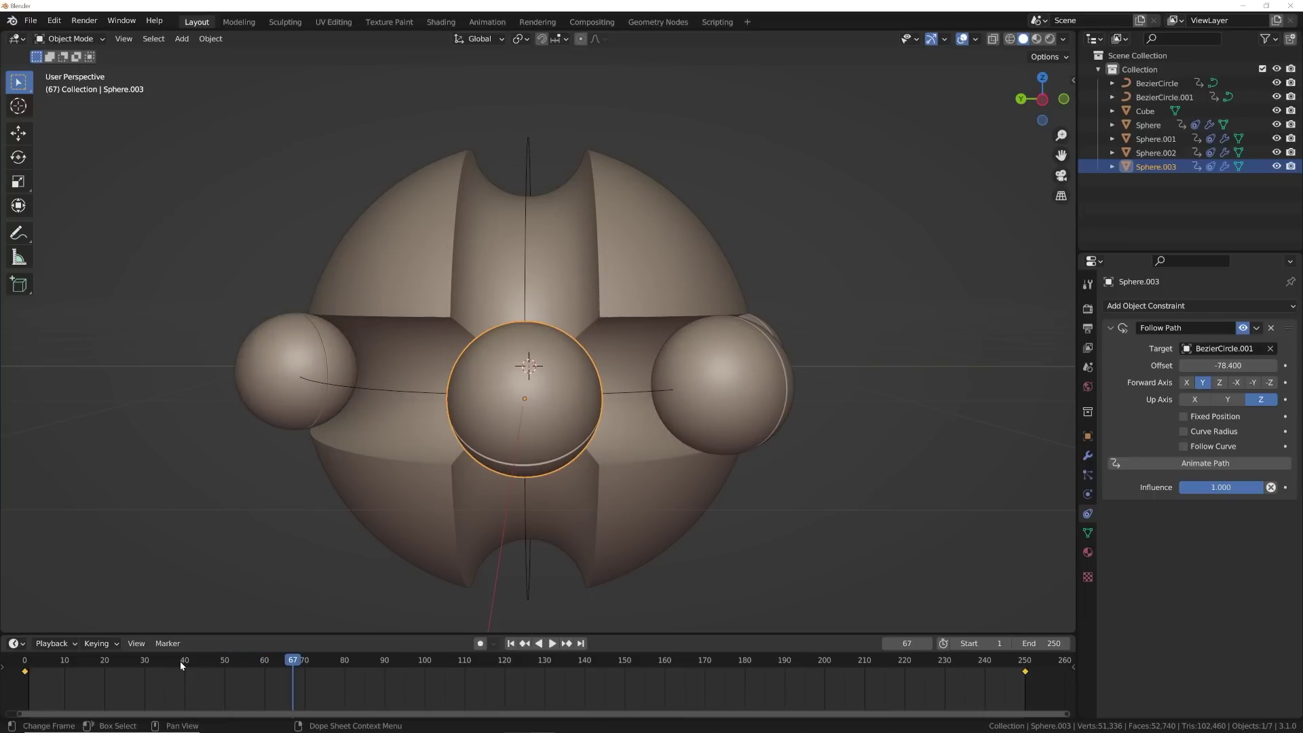
Duplicate the vertical-groove sphere in place, shift the copy's Follow Path offset to another part of the circle, and preview the motion
middle_drag(170, 355, 734, 376)
key(shift+d)
key(Escape)
middle_drag(1018, 377, 976, 380)
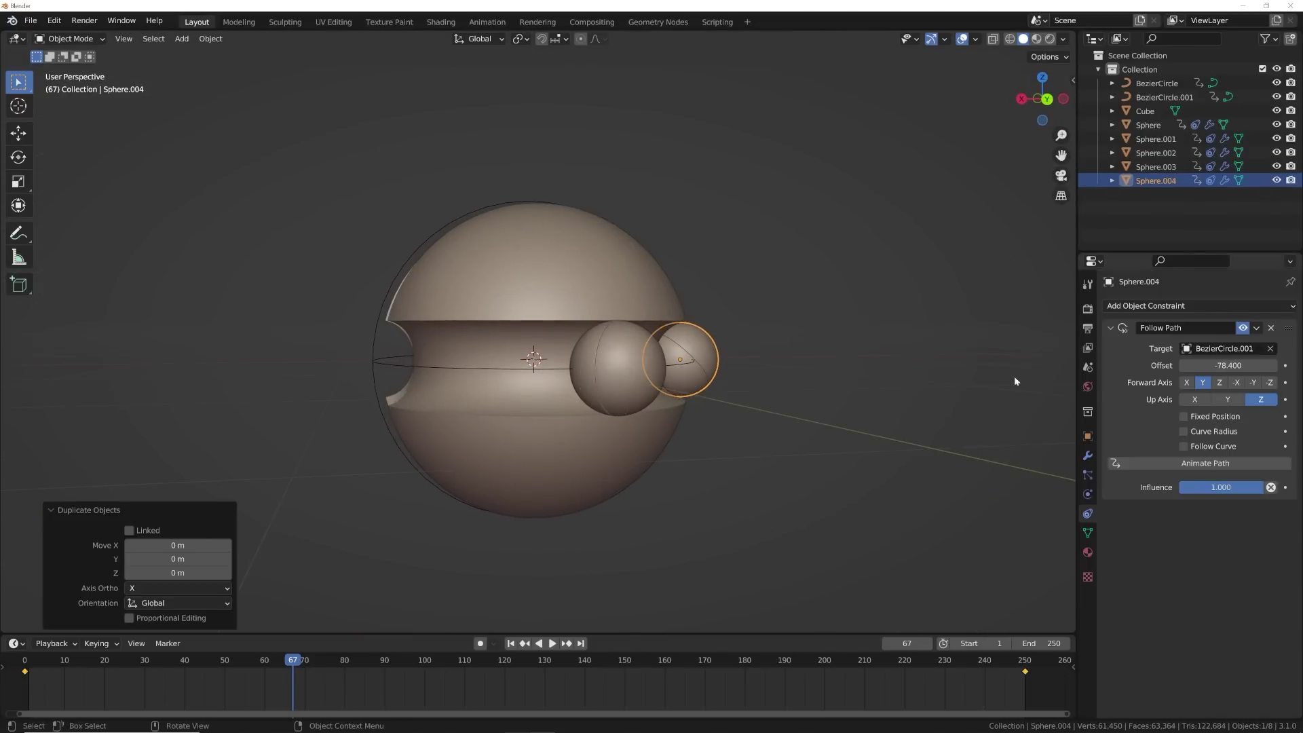
drag(1230, 365, 1187, 365)
mouse_move(624, 380)
middle_down()
mouse_move(658, 387)
mouse_move(572, 371)
mouse_move(720, 364)
mouse_move(645, 376)
middle_up()
key(space)
key(space)
Try to trackball-rotate the large grooved sphere on its own, without its Bezier circles
click(609, 307)
key(r)
key(r)
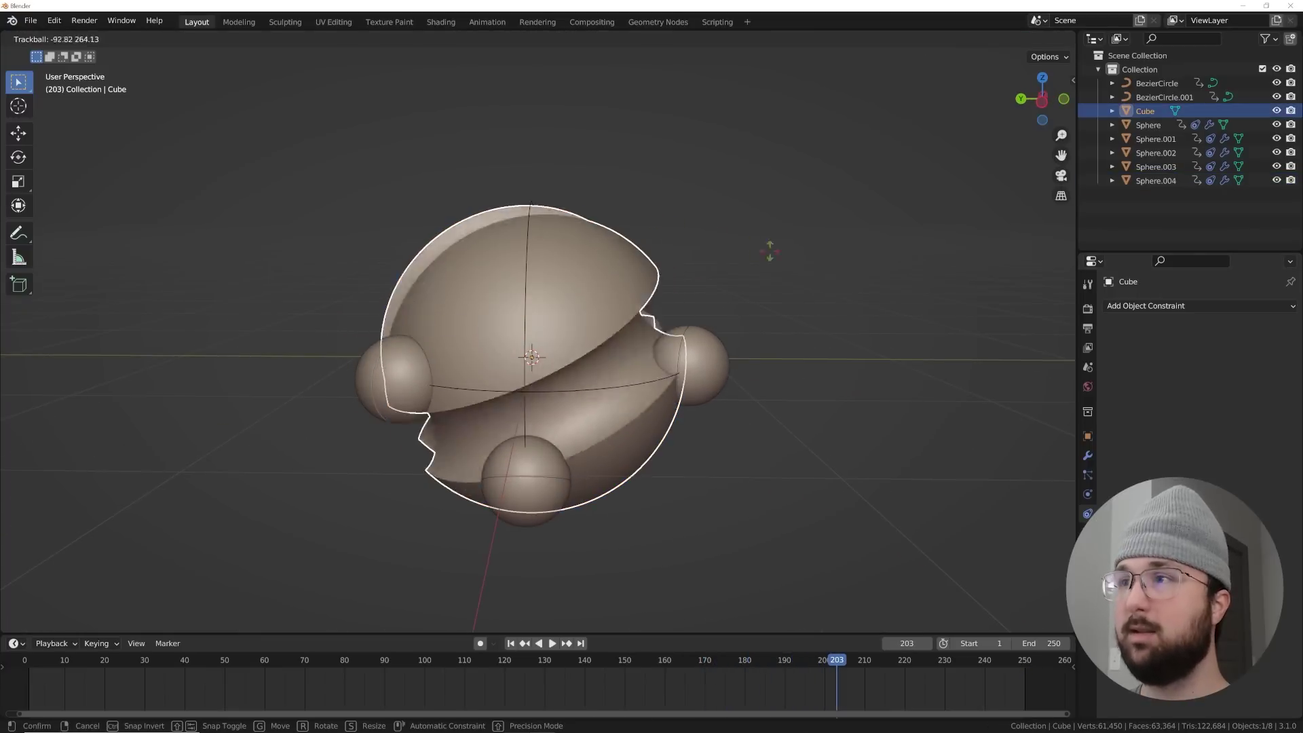
click(602, 352)
Parent both Bezier circles to the large grooved sphere with the Object parent type
scroll(601, 351, up, 5)
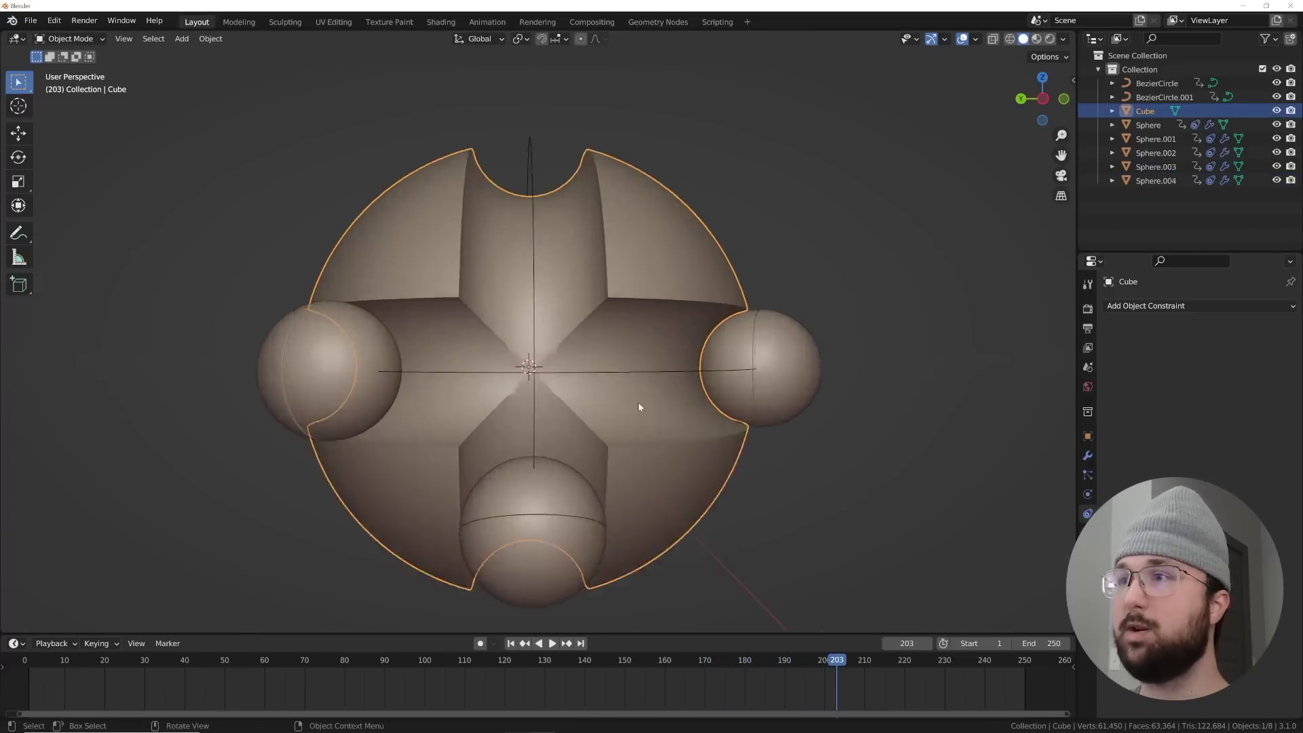
middle_drag(630, 424, 758, 316)
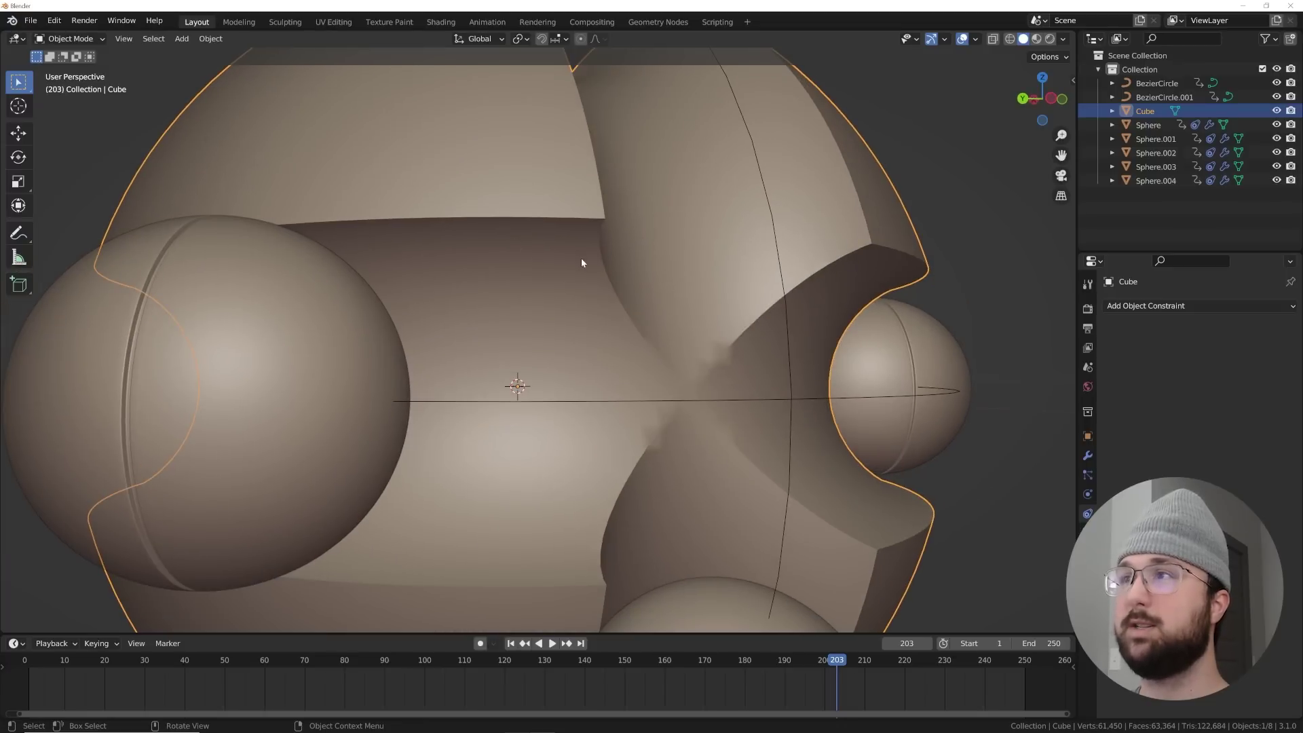
click(801, 402)
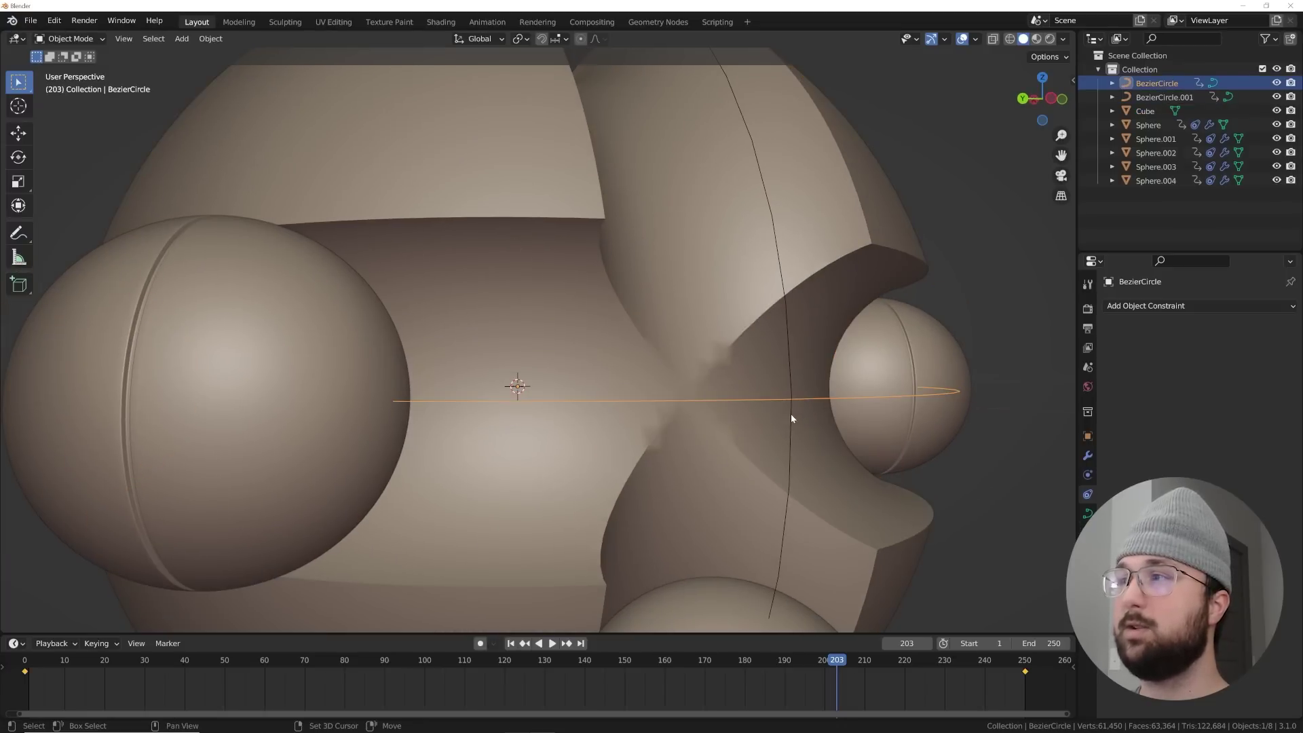
shift+click(791, 413)
scroll(705, 238, down, 3)
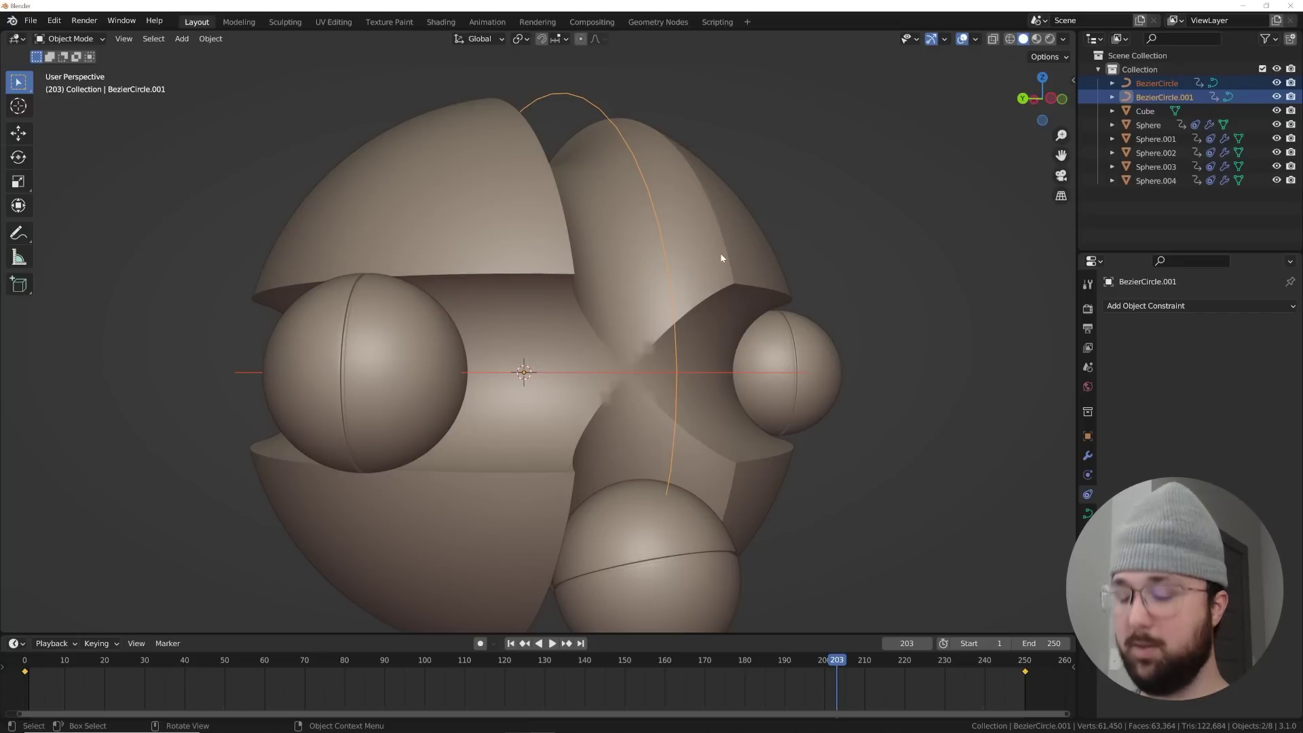
shift+click(721, 258)
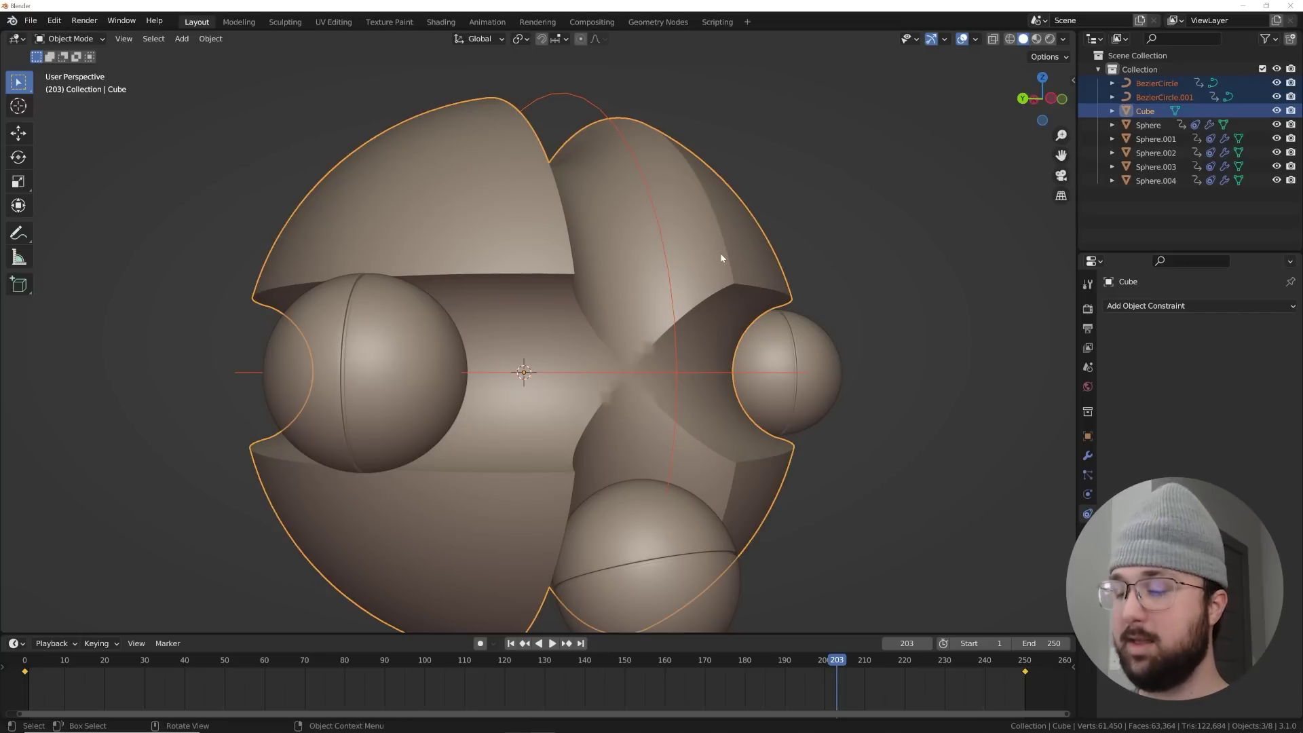
key(ctrl+p)
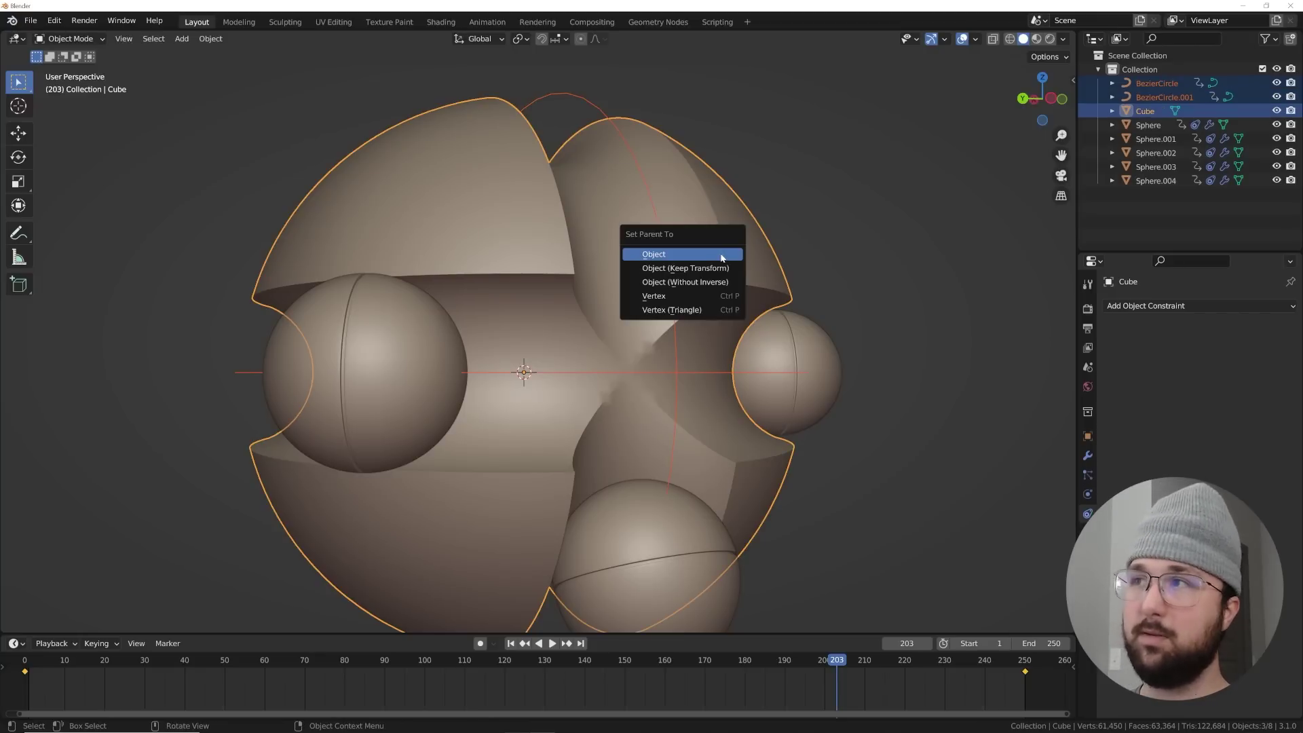
click(721, 258)
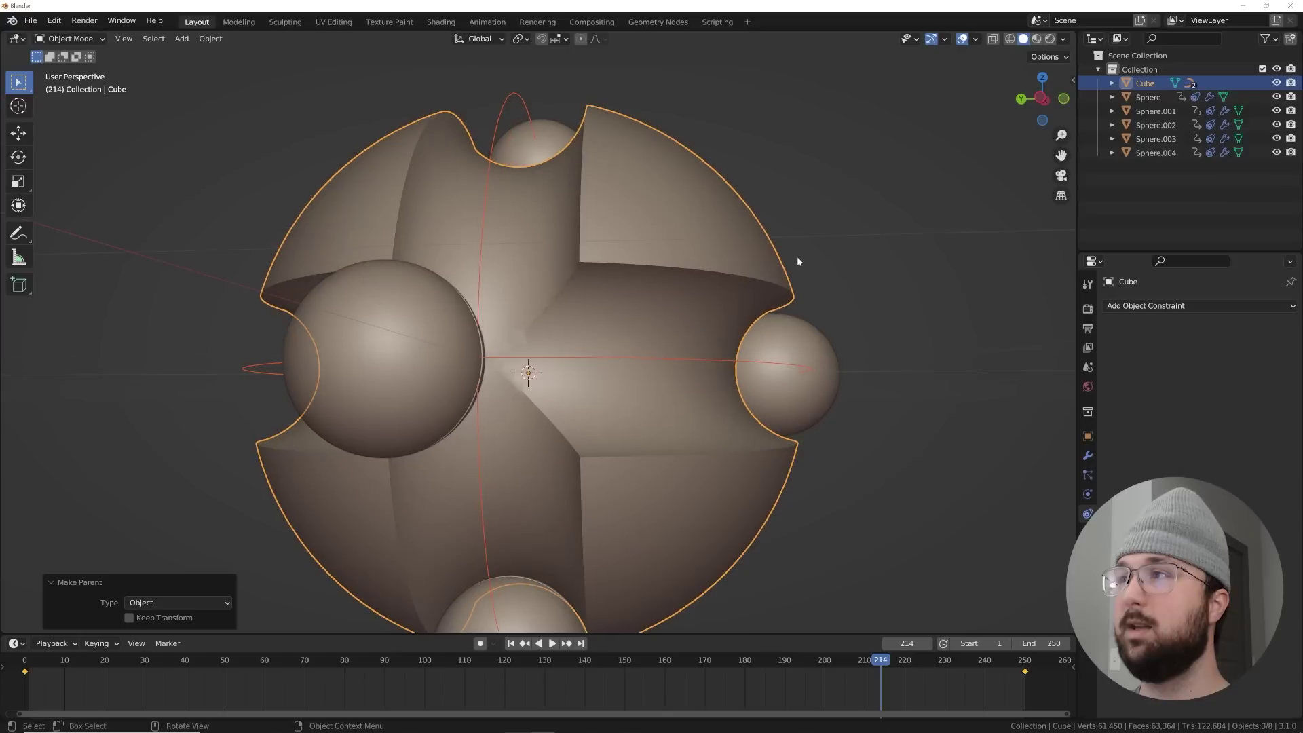
Test a free trackball rotation of the large sphere with the parented circles, and cancel it
click(738, 243)
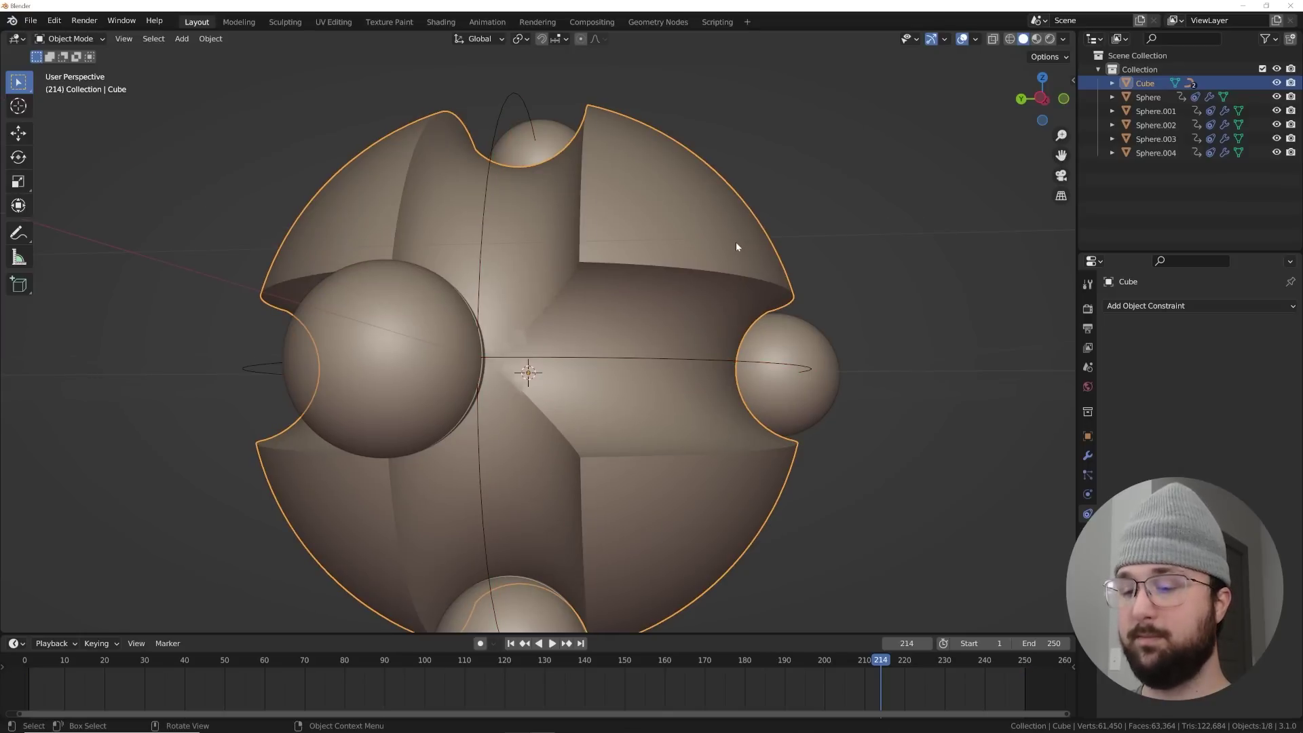
key(r)
key(r)
key(Escape)
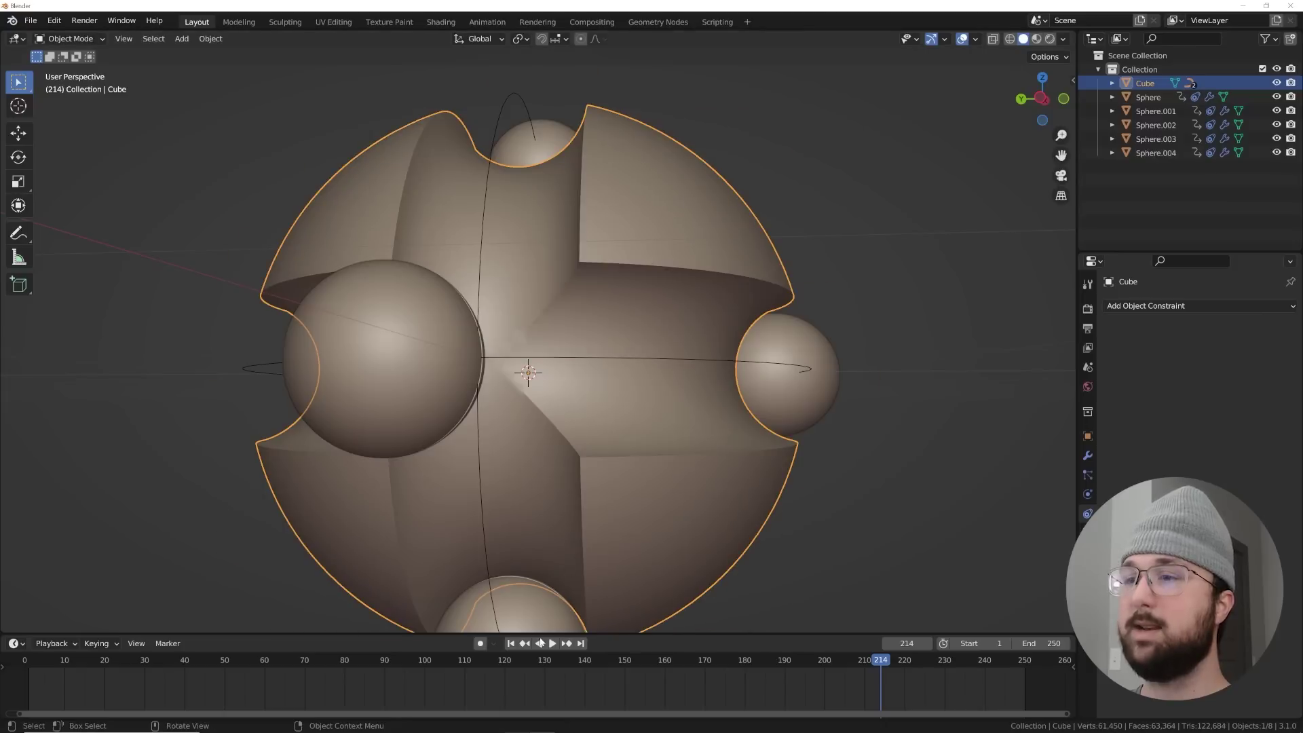
Keyframe the large sphere's Y and Z rotation at 0° on frame 0 and 360° on frame 250
click(515, 646)
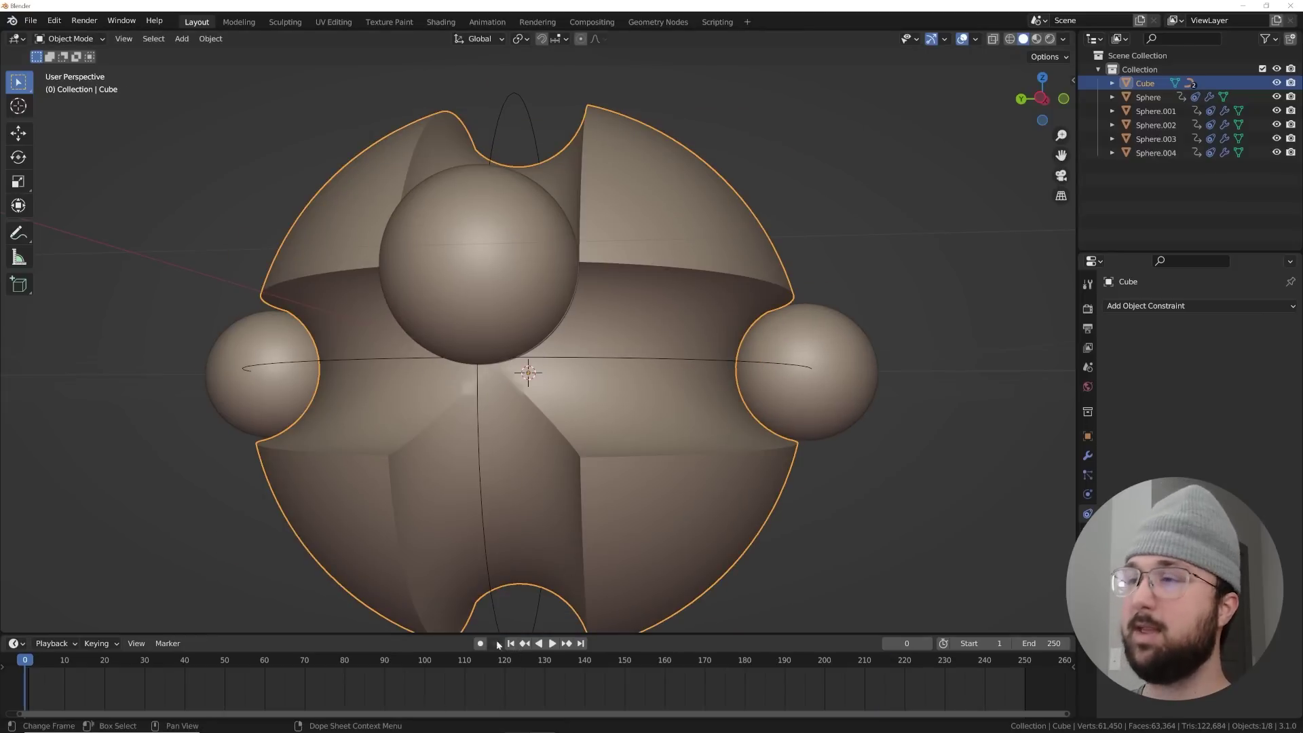
drag(1099, 441, 1093, 436)
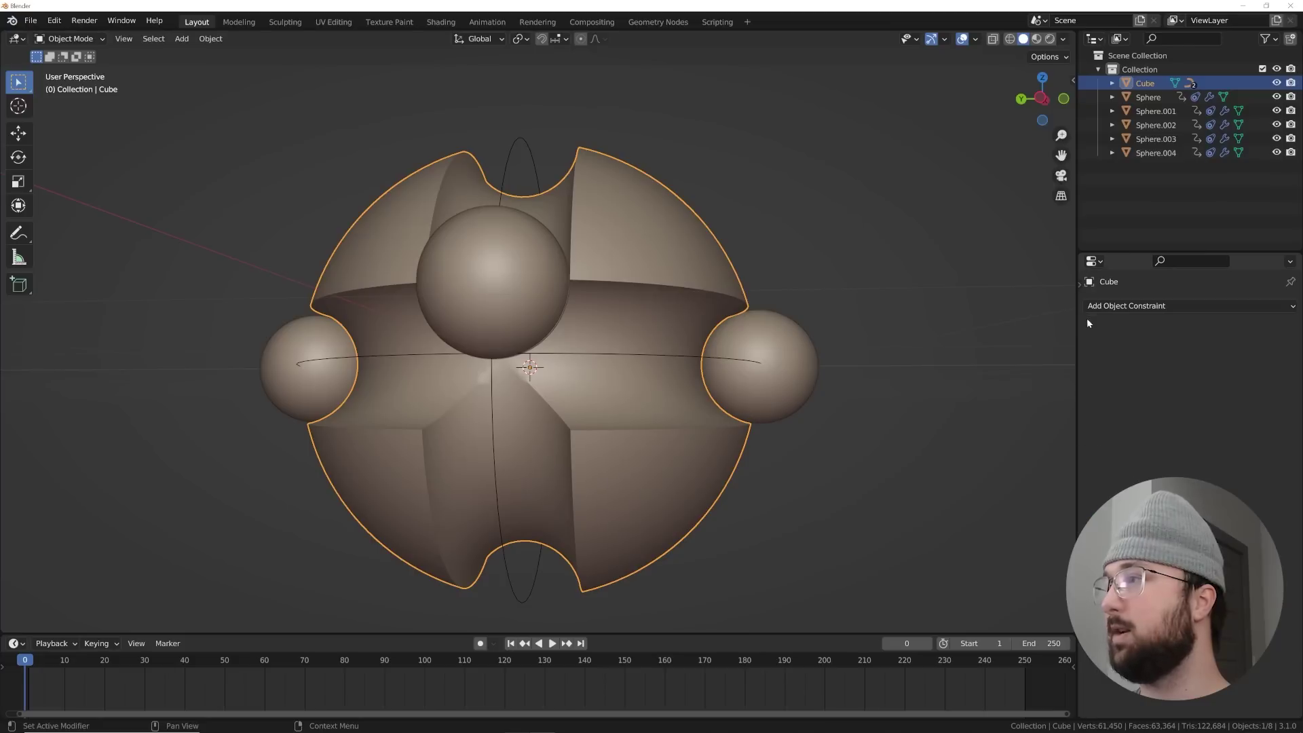
drag(1079, 288, 1101, 291)
click(1088, 438)
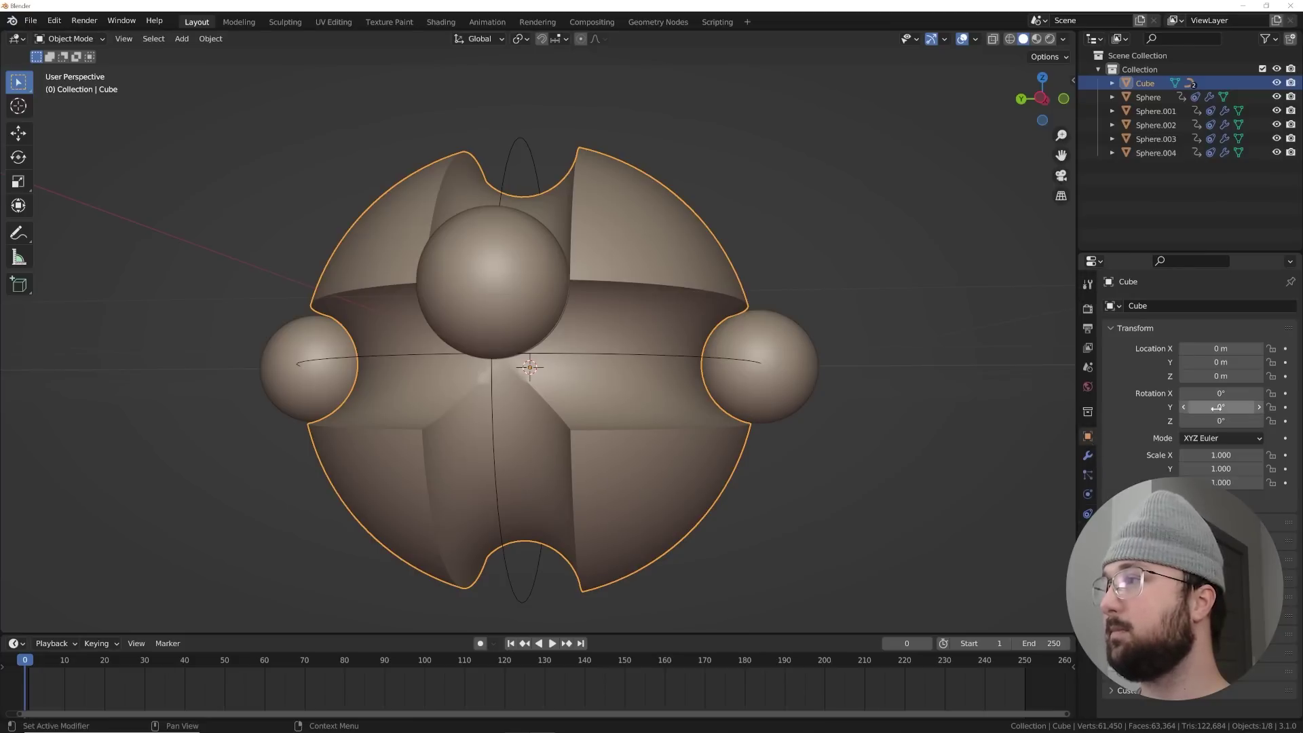
click(1285, 407)
click(1285, 421)
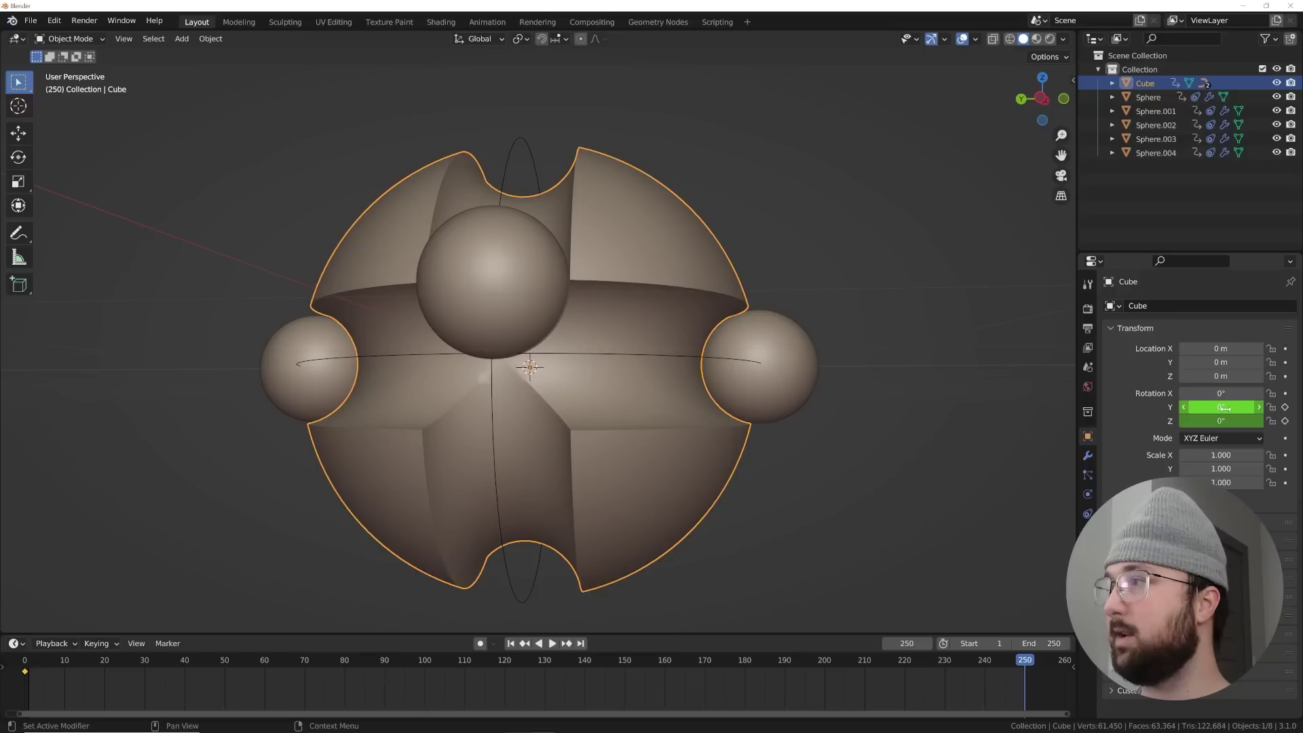
text(60)
key(Return)
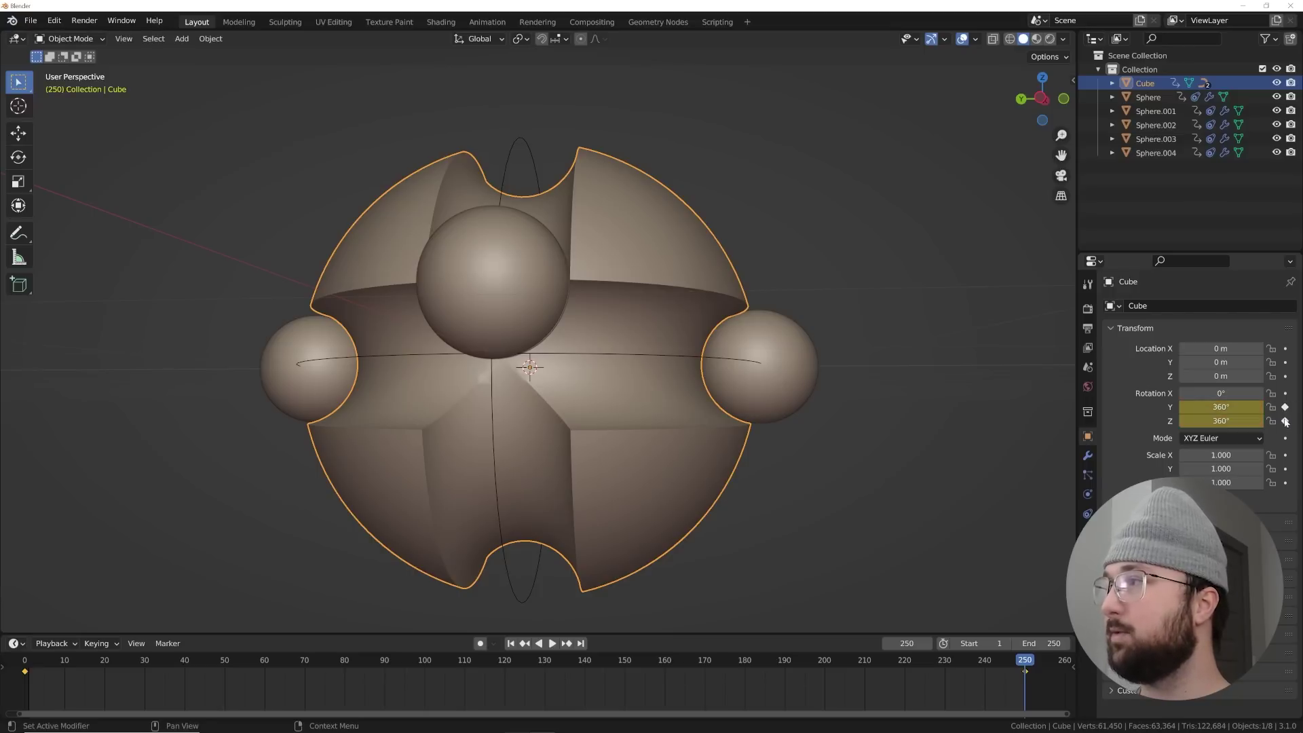
Preview the combined rotation of the large sphere and the rolling spheres, and return to the start frame
key(space)
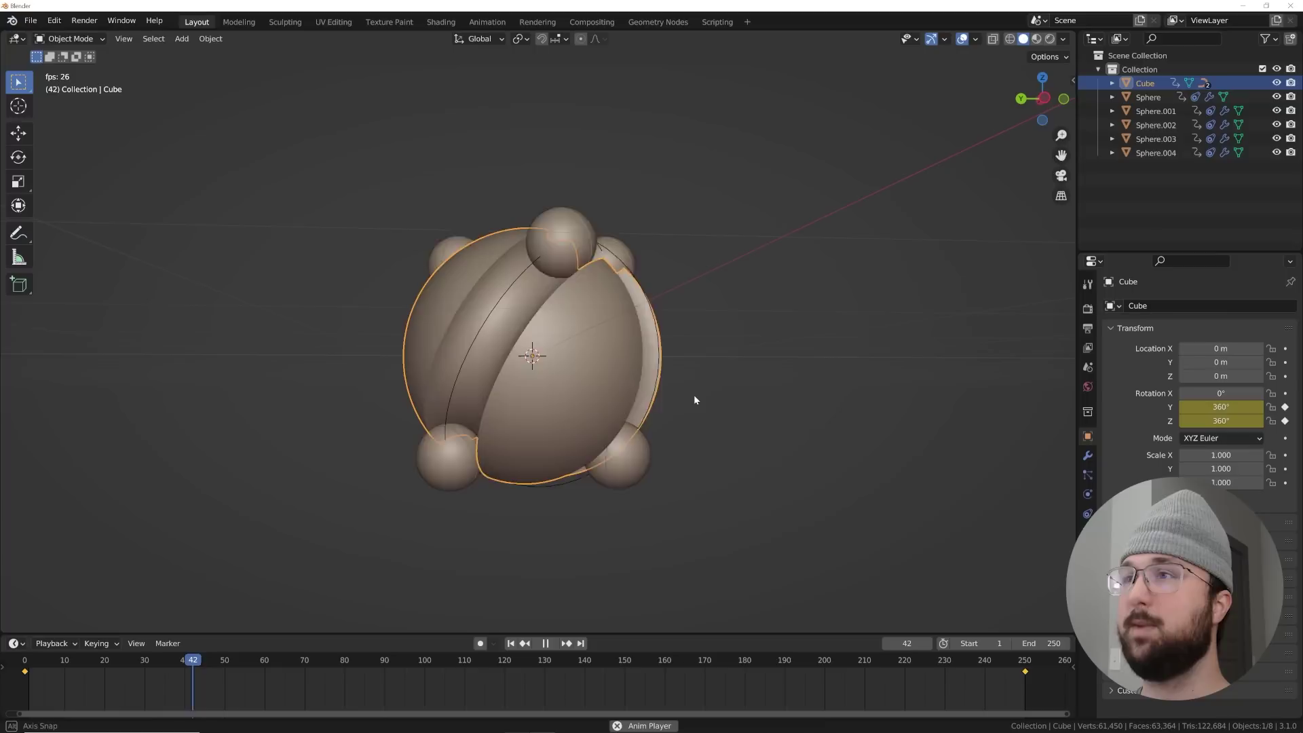
key(space)
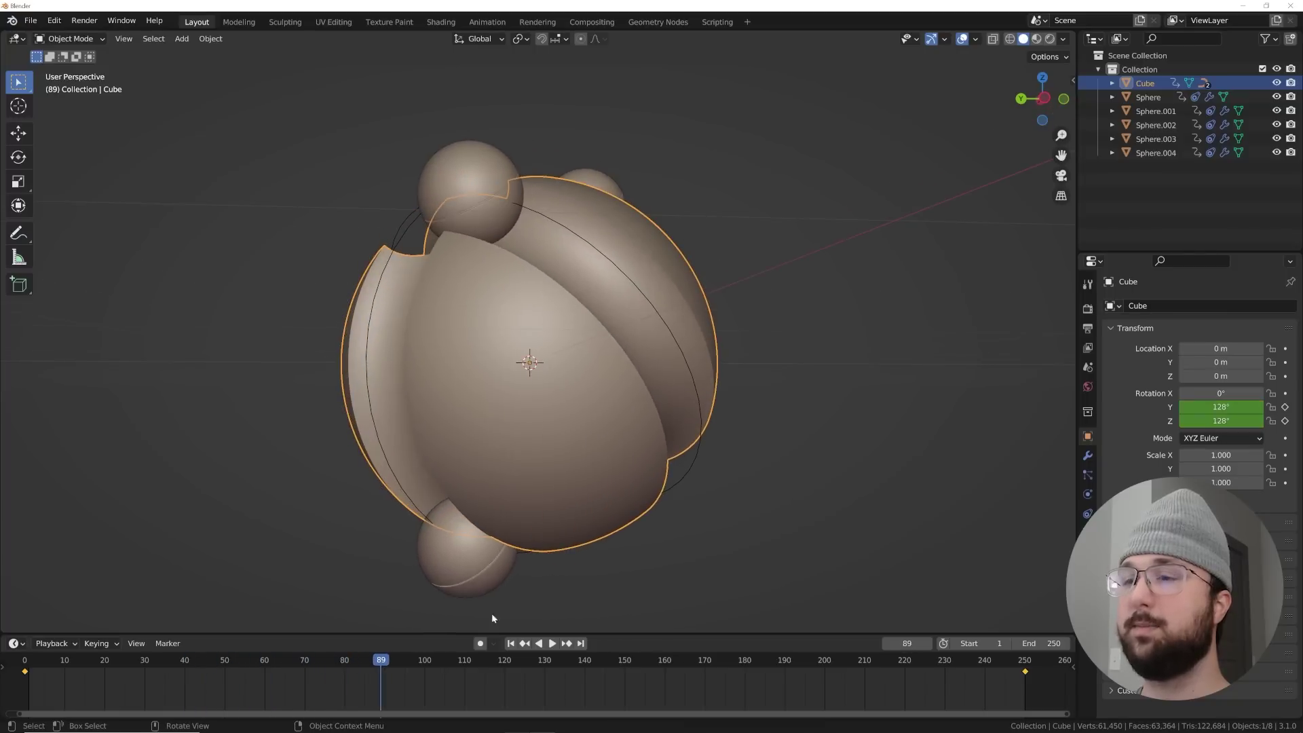
click(514, 643)
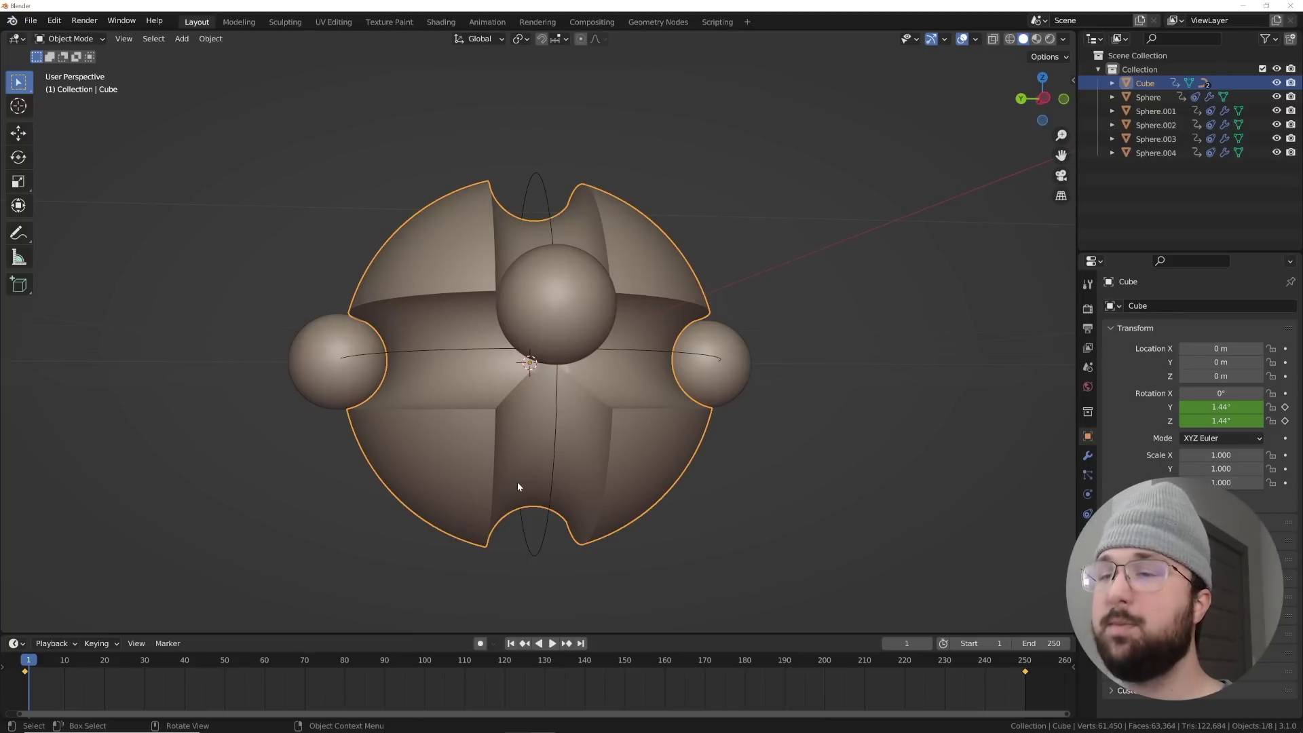
Add a plane at the origin and scale it by a factor of 5 as the floor
scroll(559, 495, down, 2)
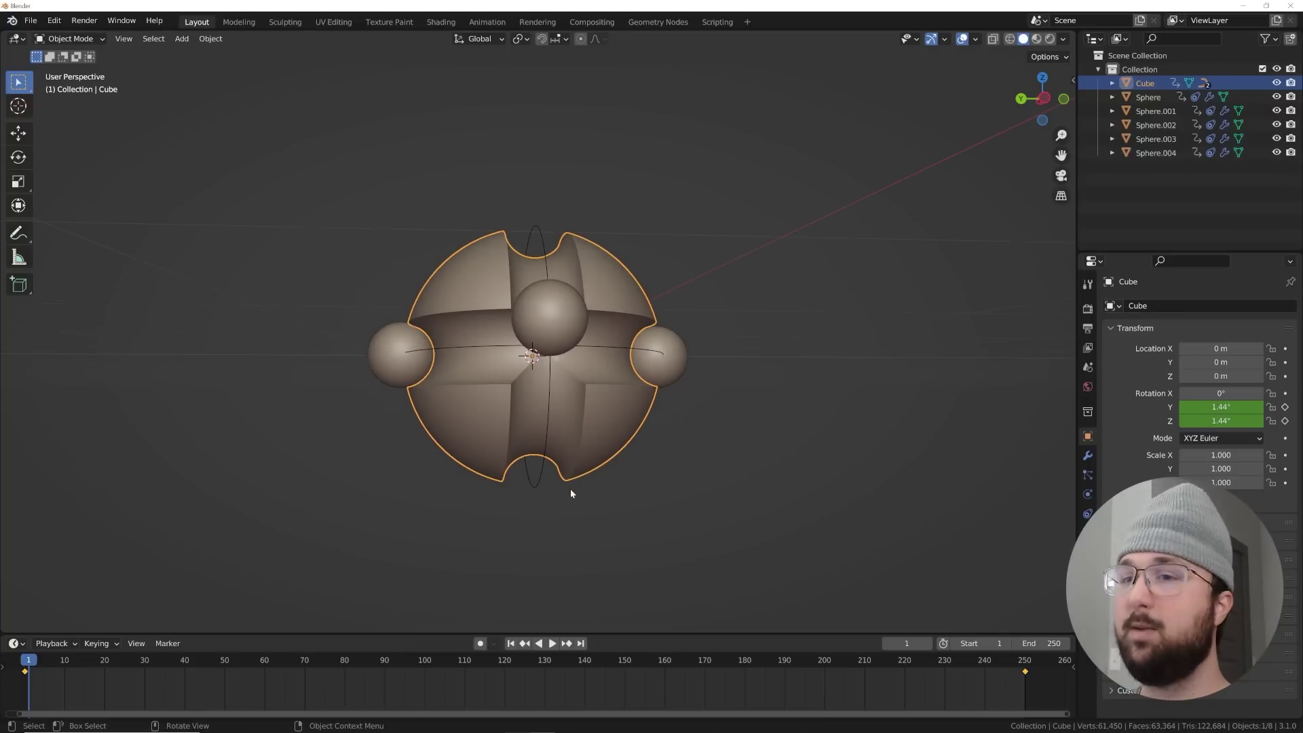
middle_drag(570, 488, 645, 475)
key(shift+a)
mouse_move(694, 348)
mouse_move(659, 330)
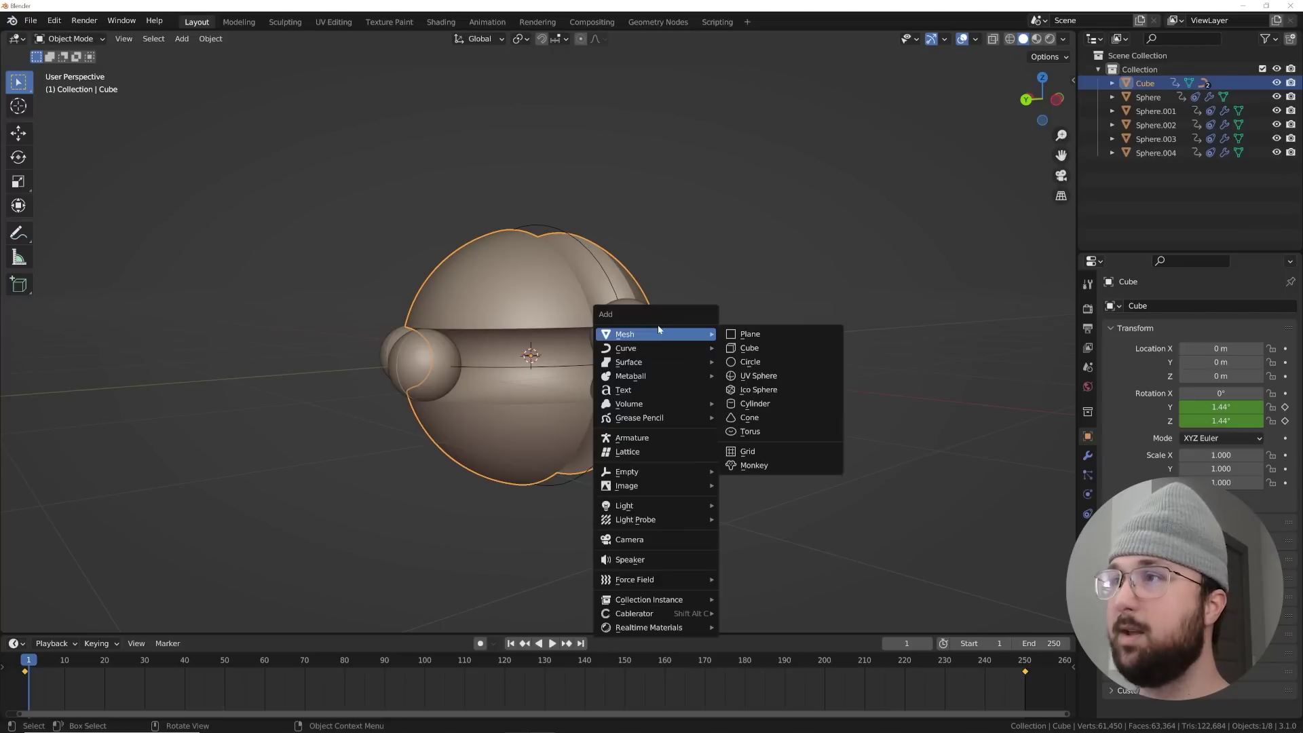
click(744, 336)
text(s5)
key(Return)
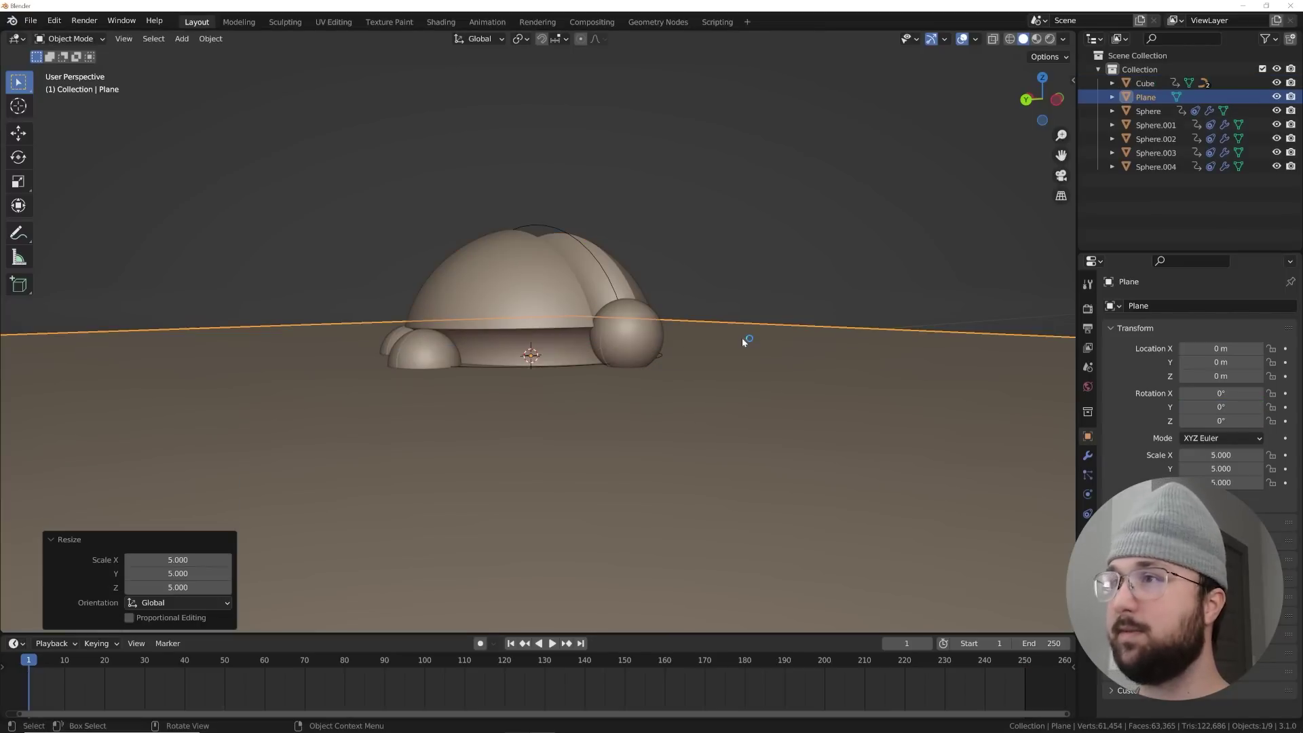
Extrude the floor plane's edge behind the spheres straight up along Z to form a tall backdrop wall
key(grave)
click(691, 300)
middle_drag(613, 336, 656, 421)
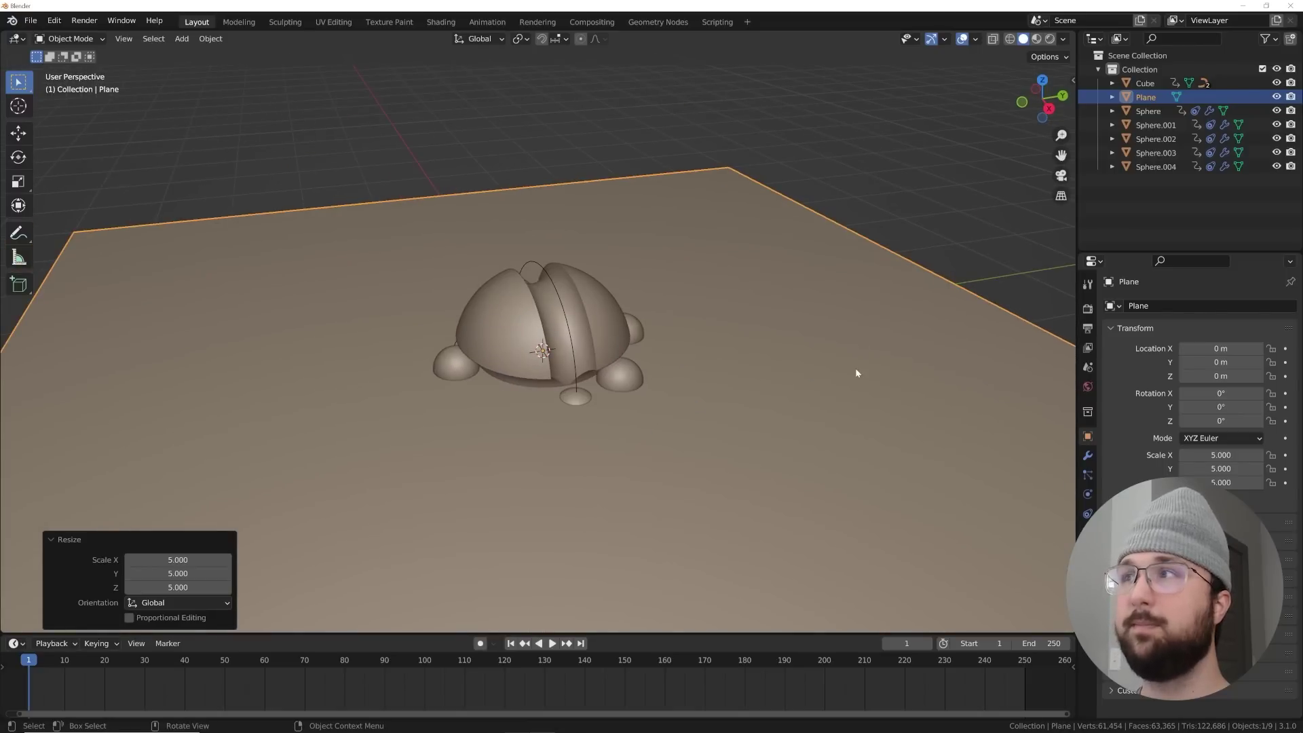
key(Tab)
scroll(855, 372, down, 1)
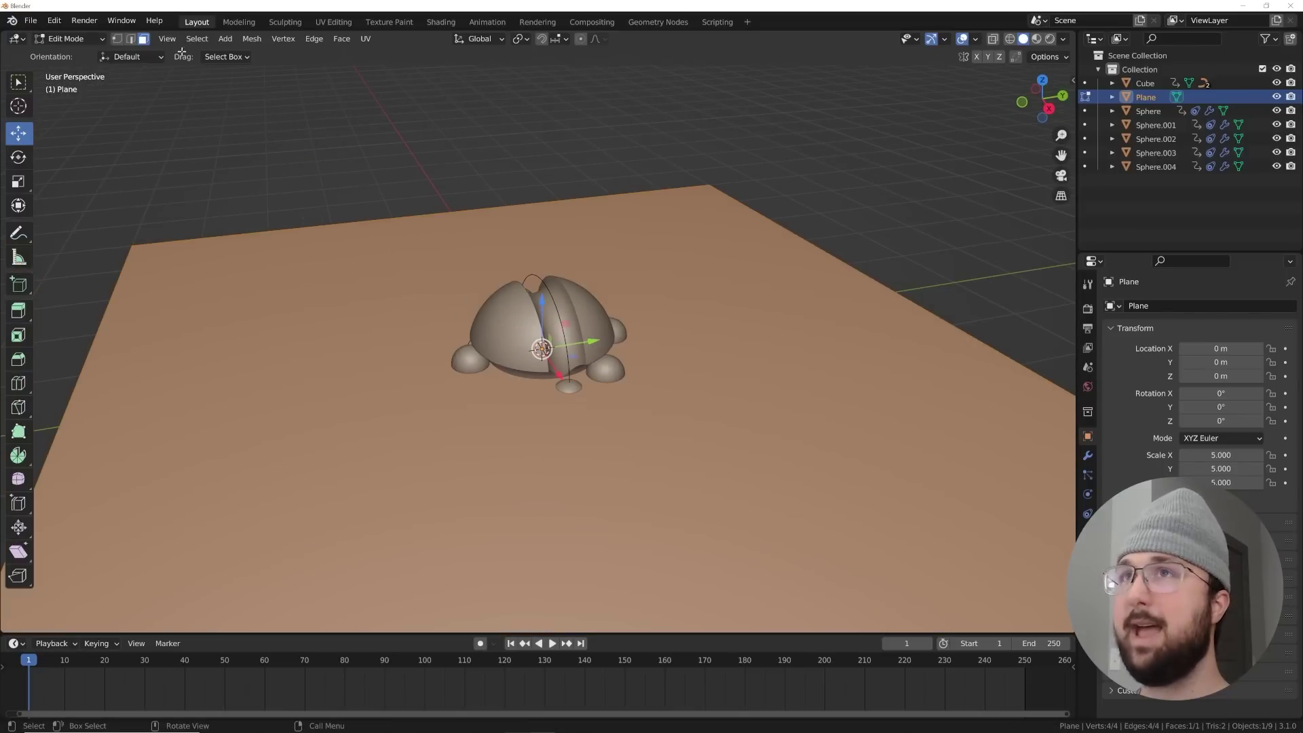
click(133, 39)
scroll(764, 337, down, 3)
middle_drag(765, 338, 650, 501)
click(671, 451)
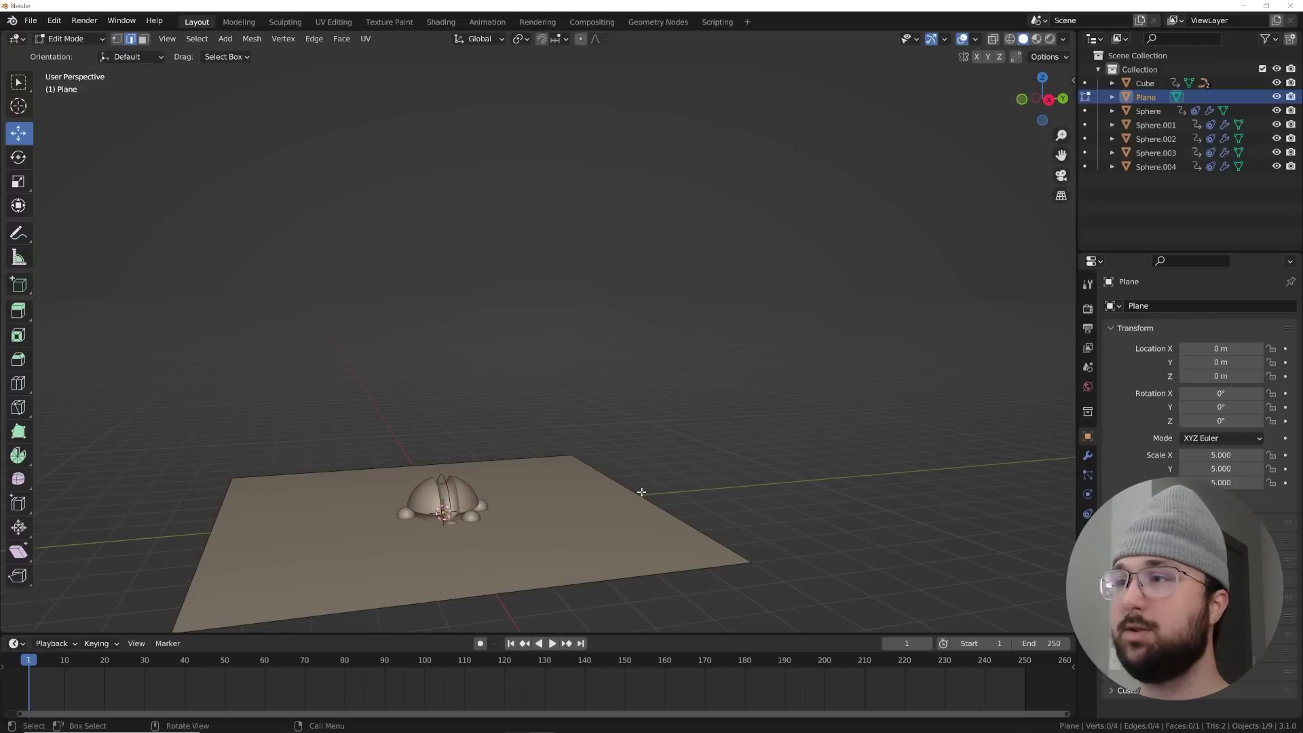
drag(640, 442, 645, 350)
key(ctrl+z)
key(e)
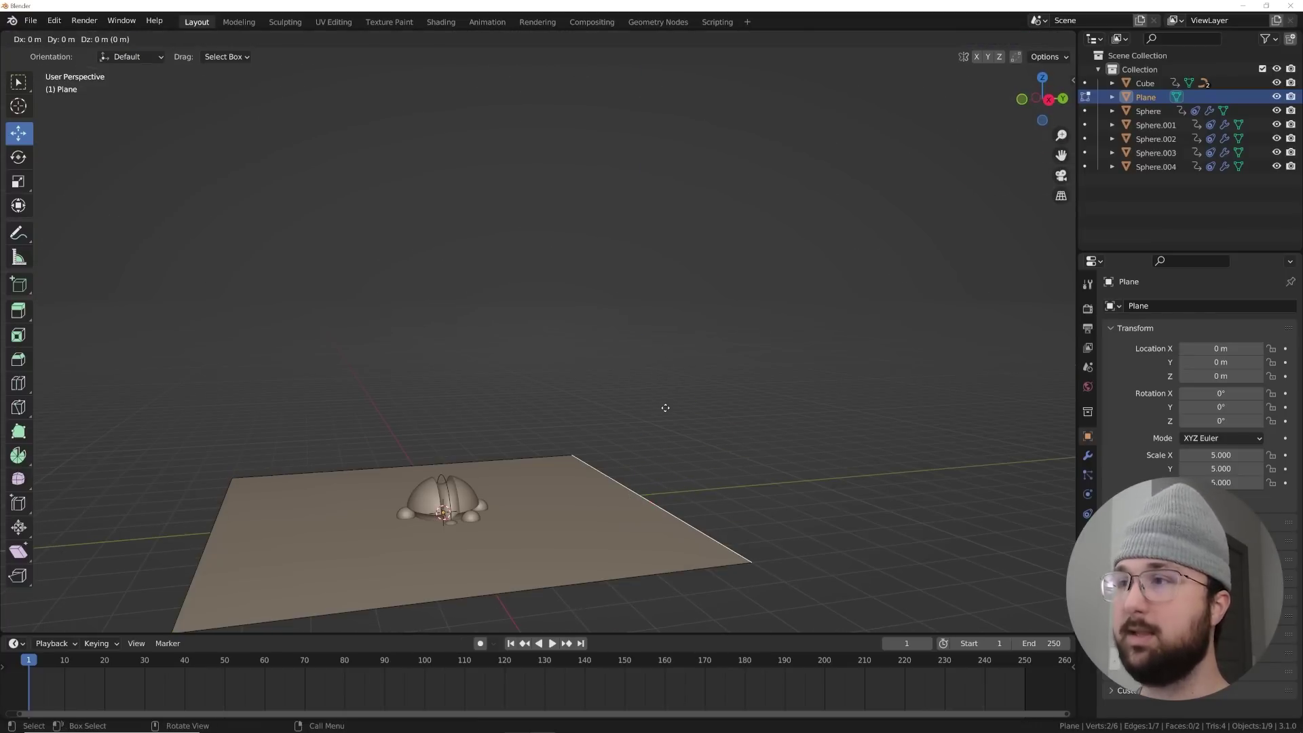
key(z)
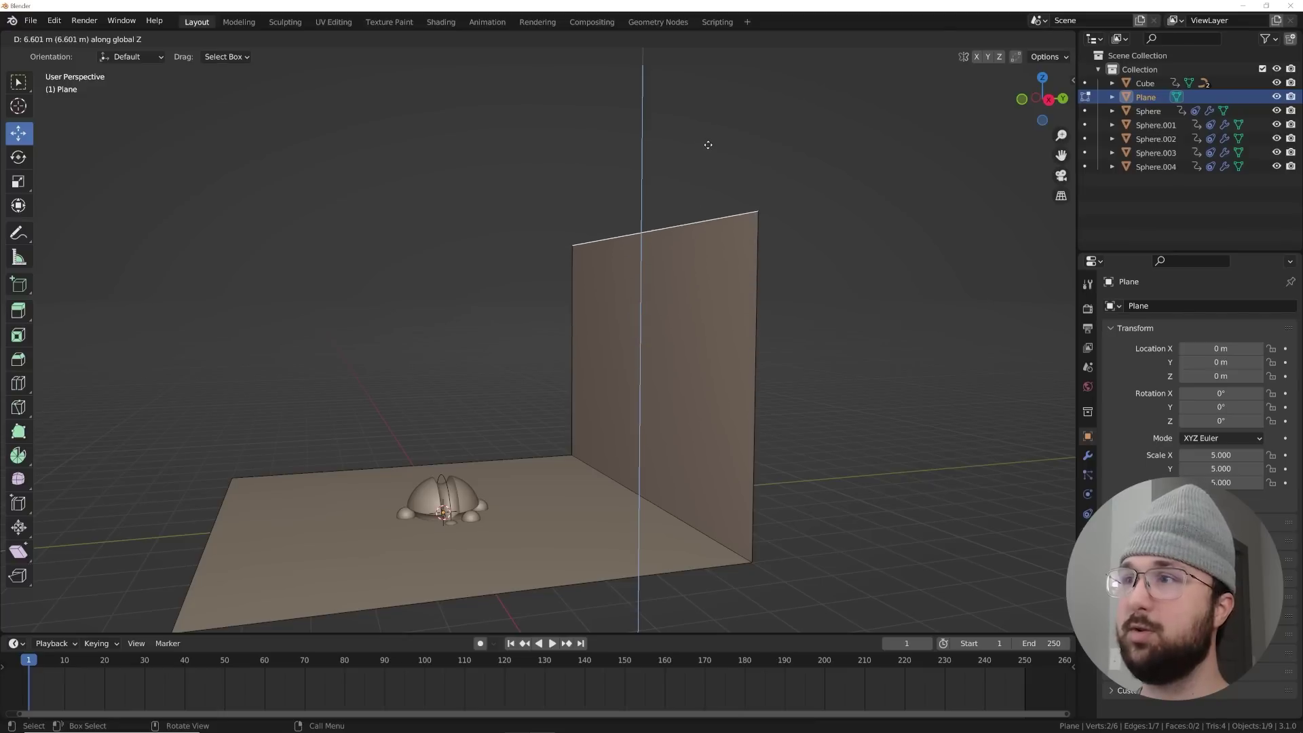
click(714, 101)
key(Tab)
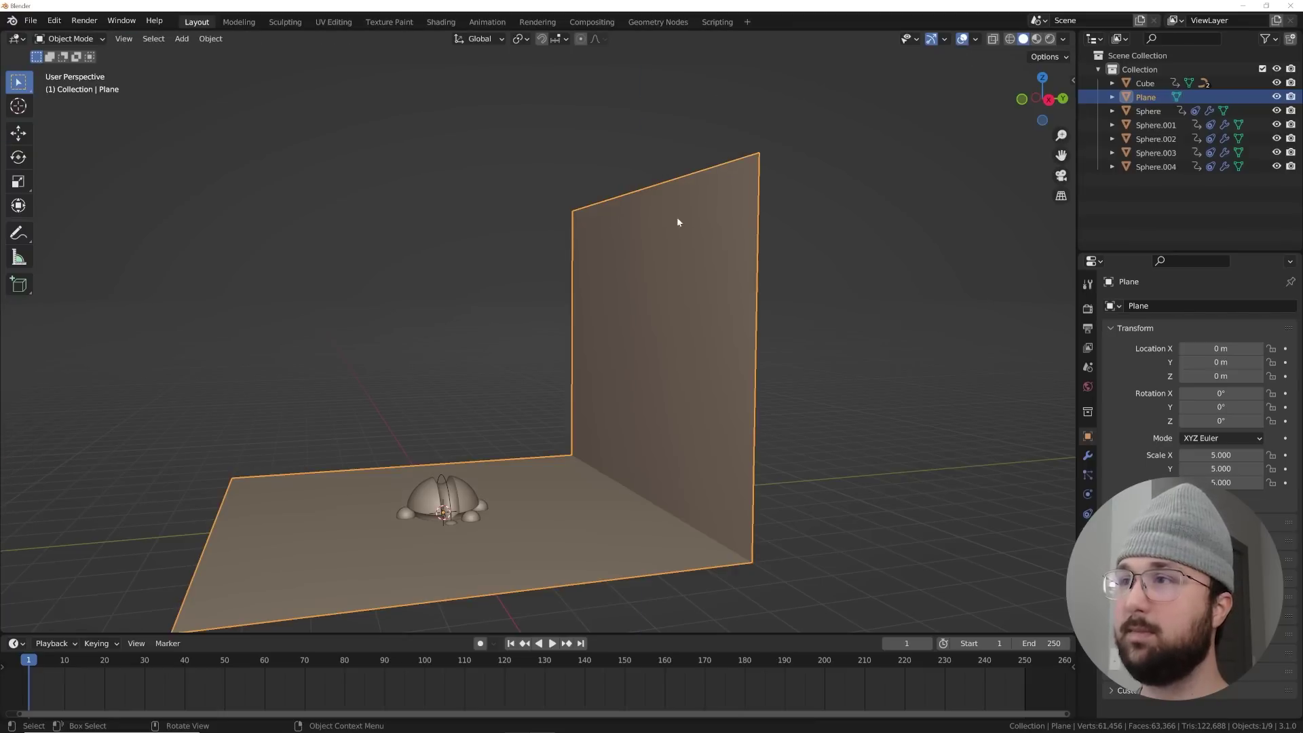
Add a Bevel modifier to the backdrop plane with an amount of 0.64 m and 22 segments
middle_drag(695, 175, 787, 386)
click(1088, 457)
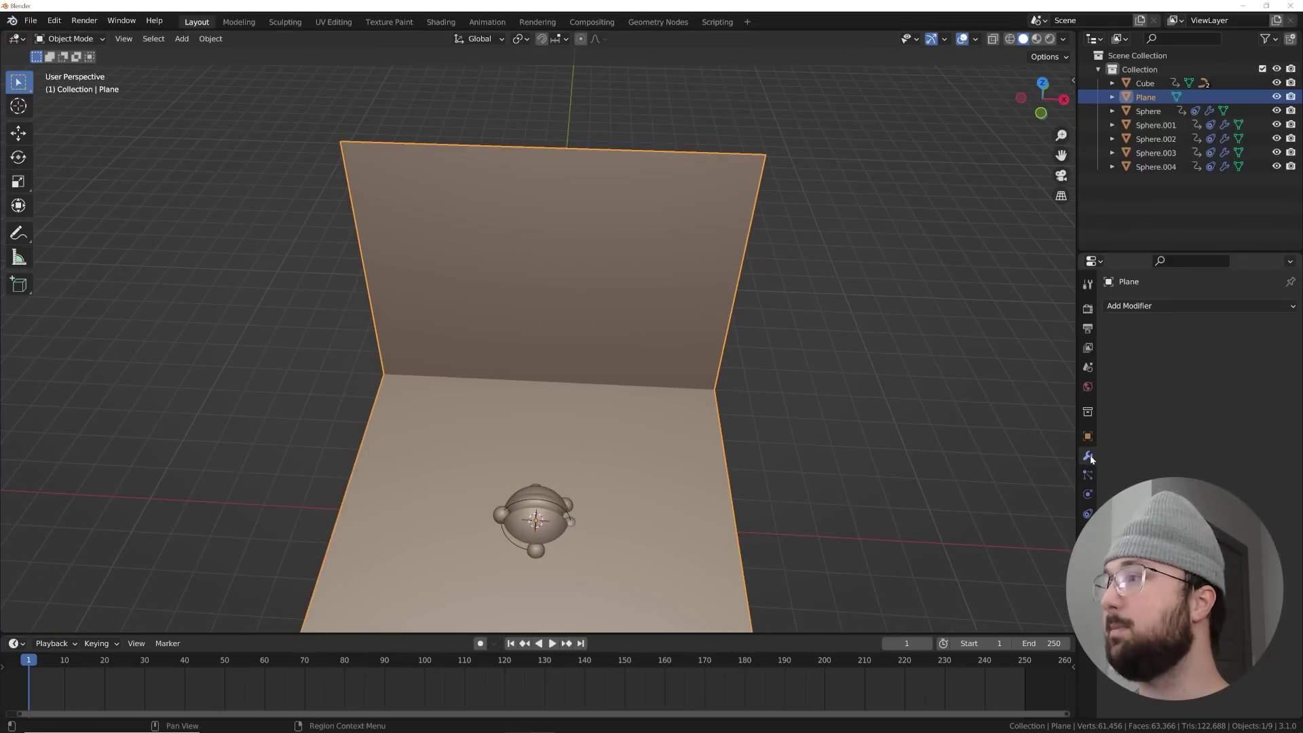
click(1136, 306)
click(1012, 361)
middle_drag(948, 425, 970, 407)
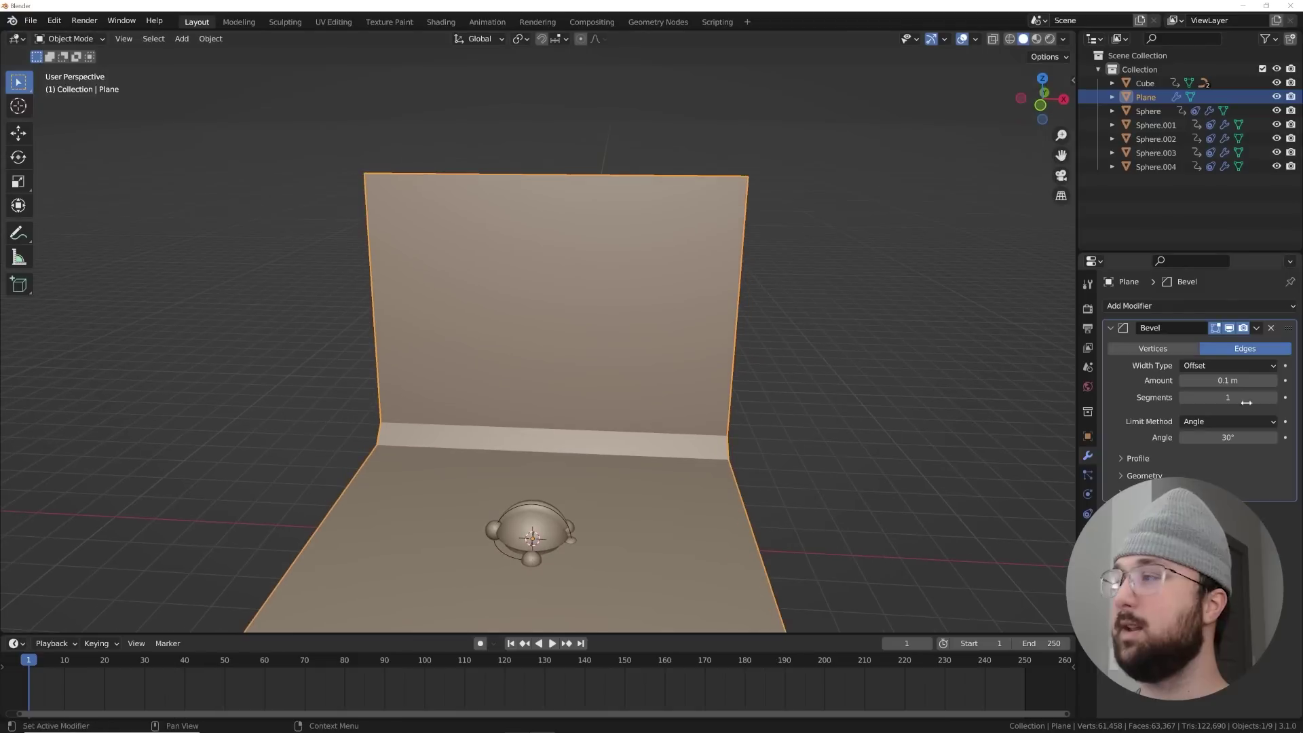
drag(1227, 381, 1256, 397)
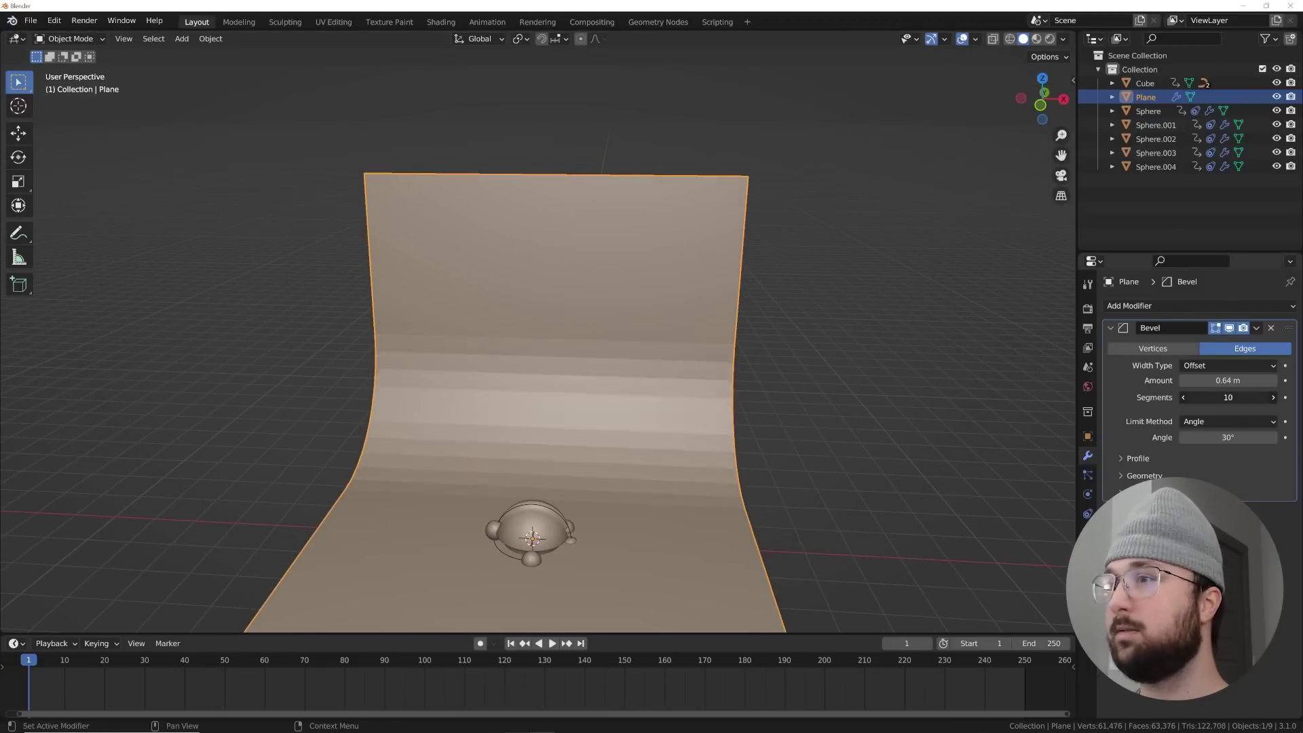
middle_drag(590, 369, 711, 501)
At frame 74, raise the large sphere about 1.095 m along Z so the lowest small sphere clears the floor
scroll(780, 509, up, 5)
middle_drag(855, 519, 495, 405)
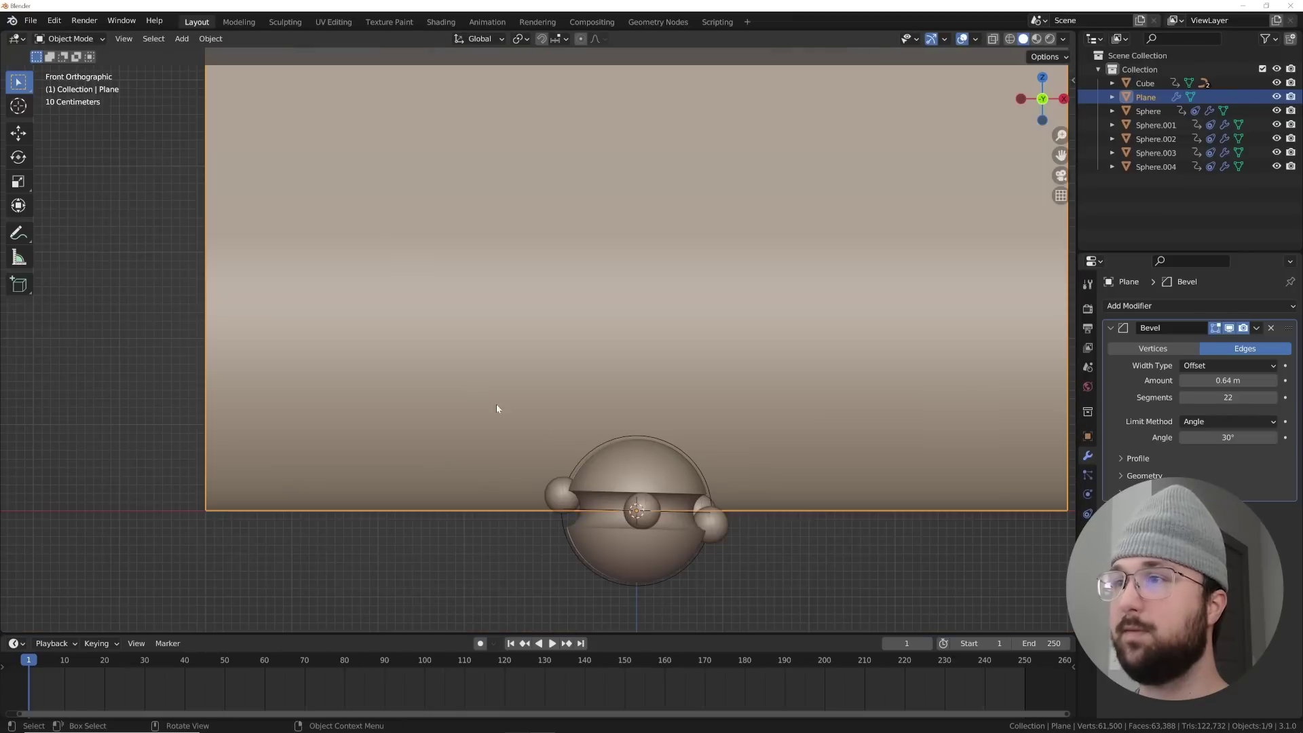
scroll(495, 405, up, 3)
shift+scroll(691, 434, down, 3)
key(space)
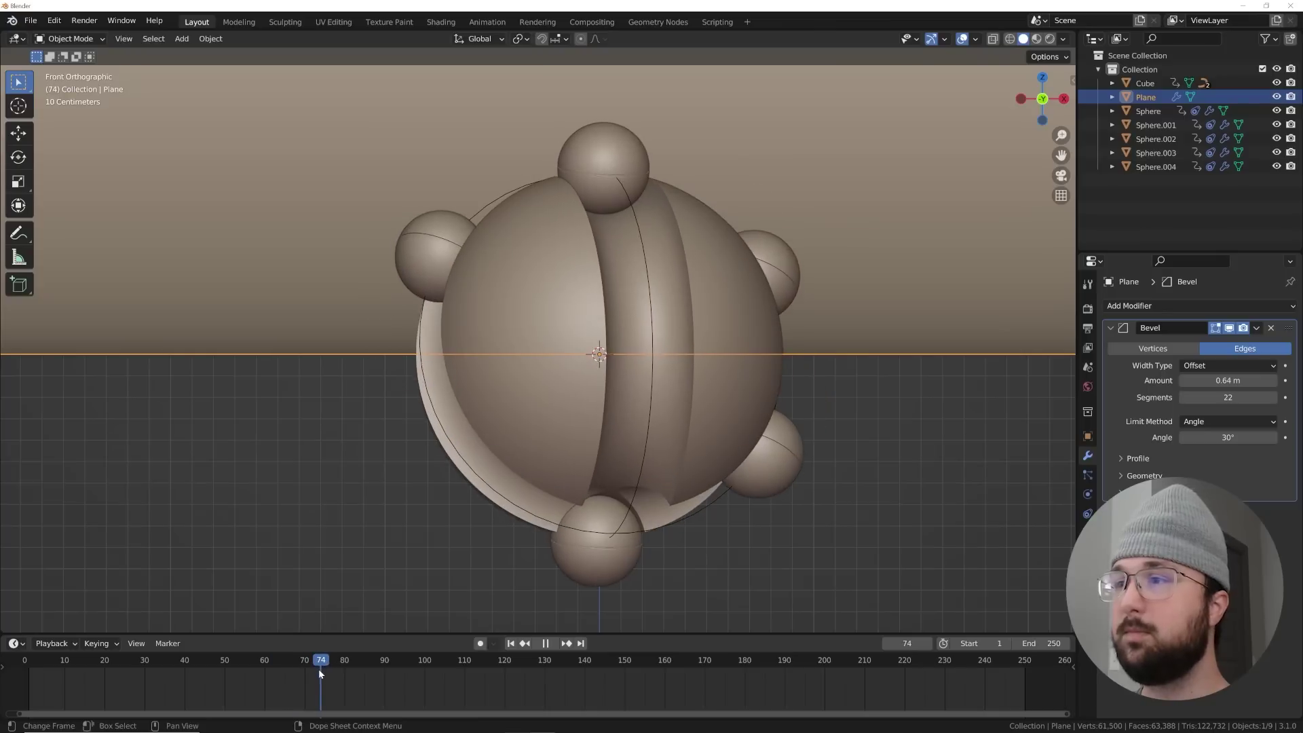
key(space)
click(554, 443)
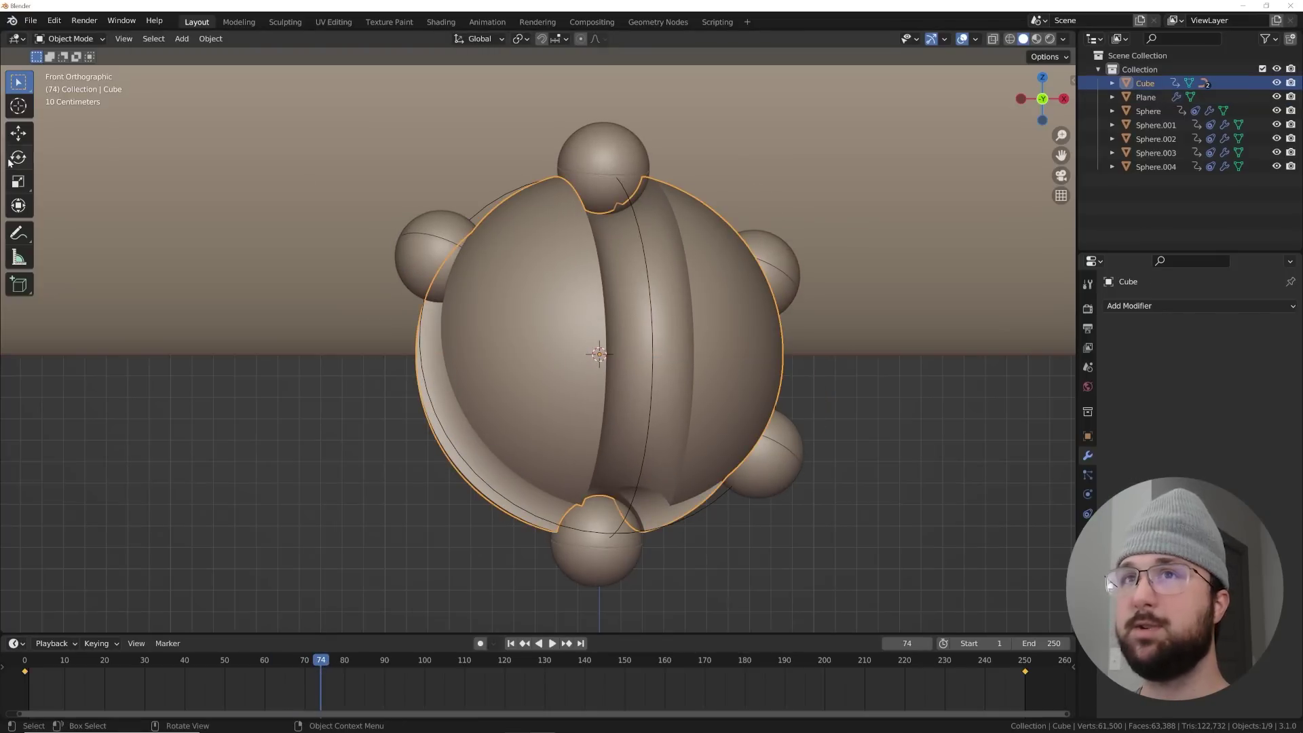
click(19, 133)
drag(611, 306, 665, 64)
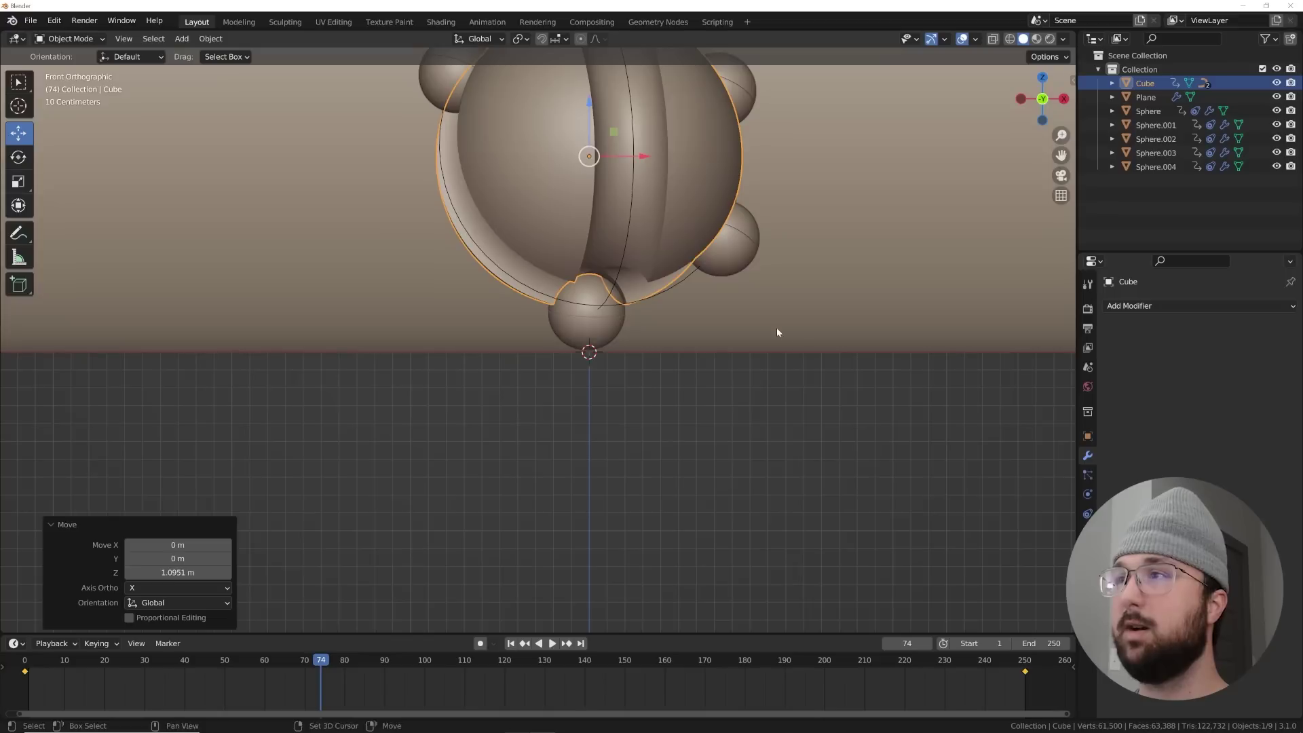
Play back the animation to check the raised spheres' clearance above the floor
shift+middle_drag(785, 330, 718, 484)
key(space)
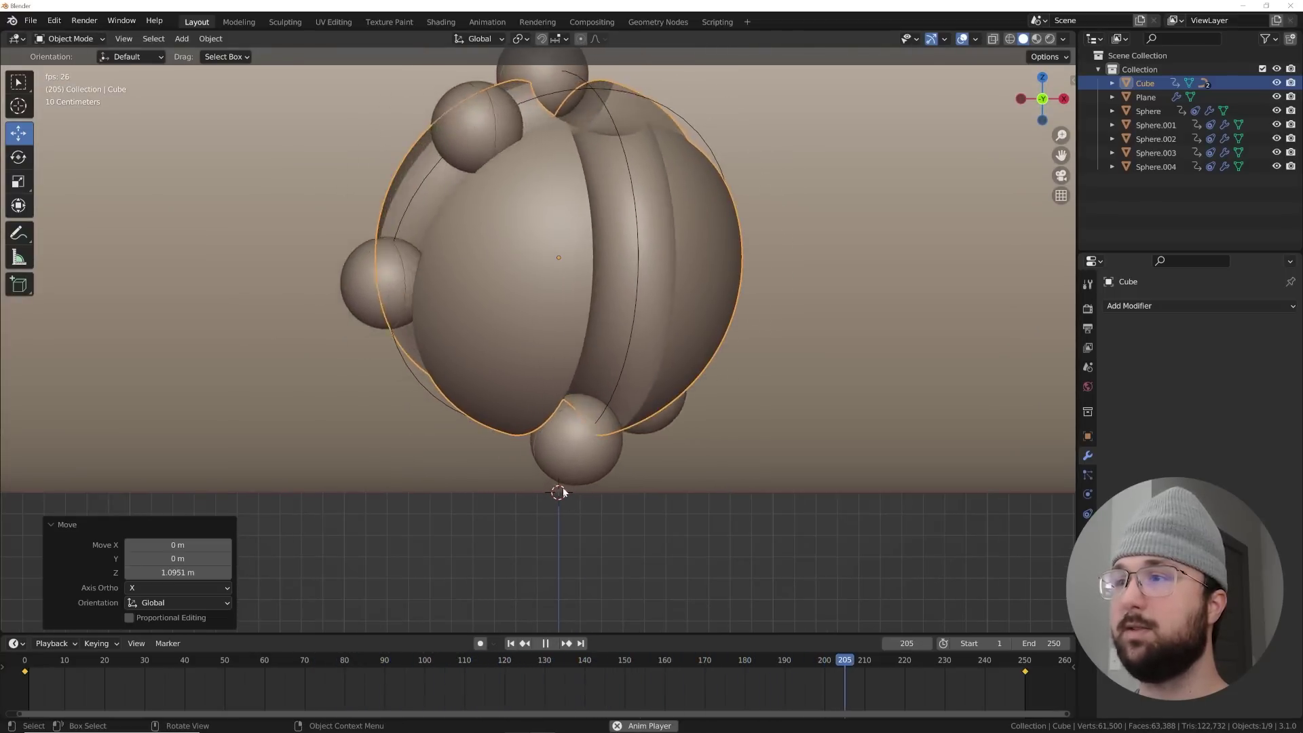
key(space)
Add a camera at the origin facing the spheres from the front
middle_drag(572, 469, 588, 385)
key(grave)
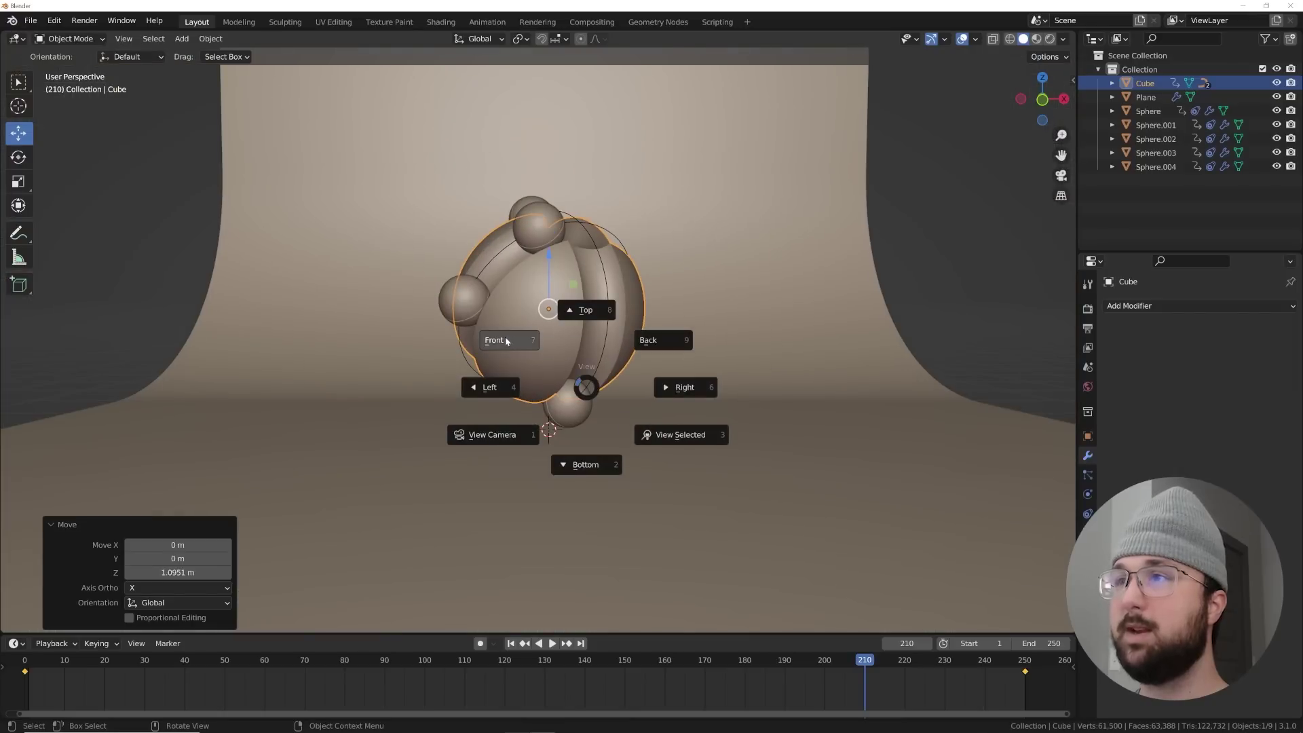
click(495, 340)
scroll(602, 429, up, 4)
key(shift+a)
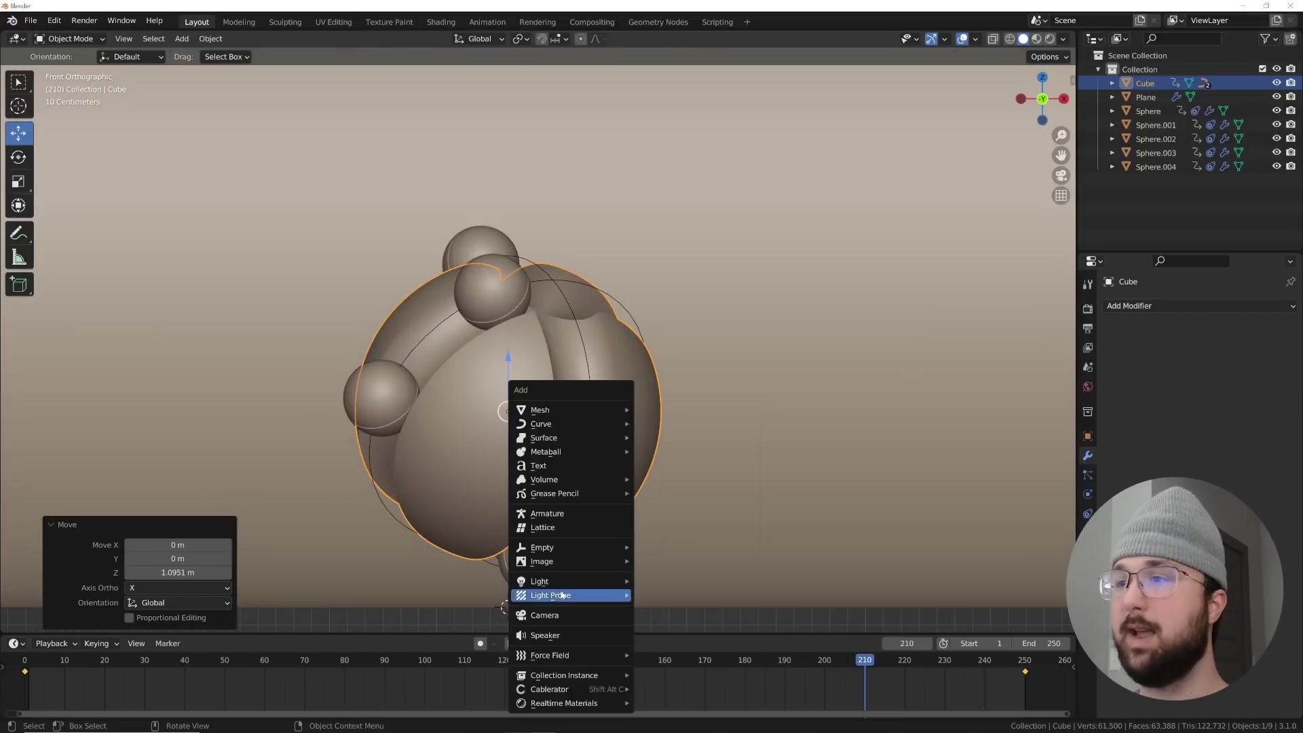
click(553, 615)
middle_drag(553, 615, 658, 456)
scroll(526, 465, down, 6)
Raise the camera to about 1.19 m on Z and move it back to about -7.82 m on Y
middle_drag(527, 466, 597, 434)
key(g)
key(z)
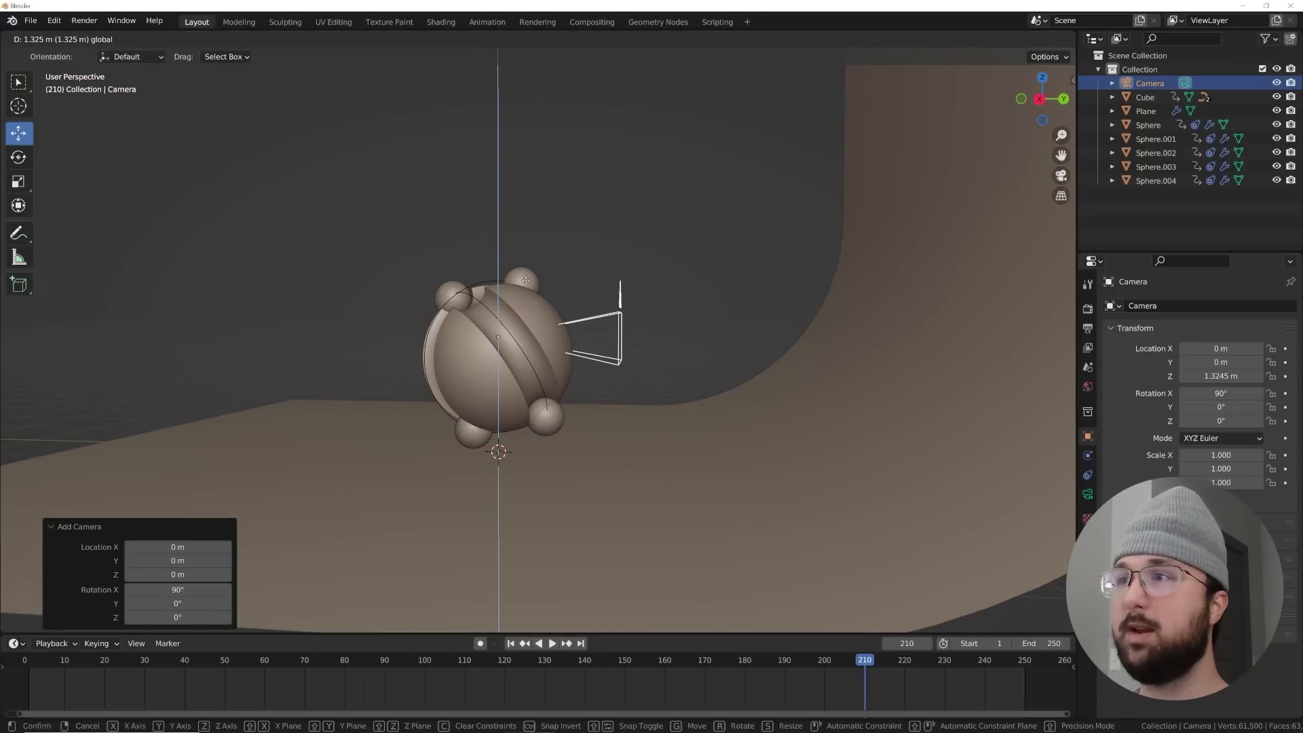
click(524, 292)
scroll(524, 293, down, 4)
key(g)
key(y)
click(208, 361)
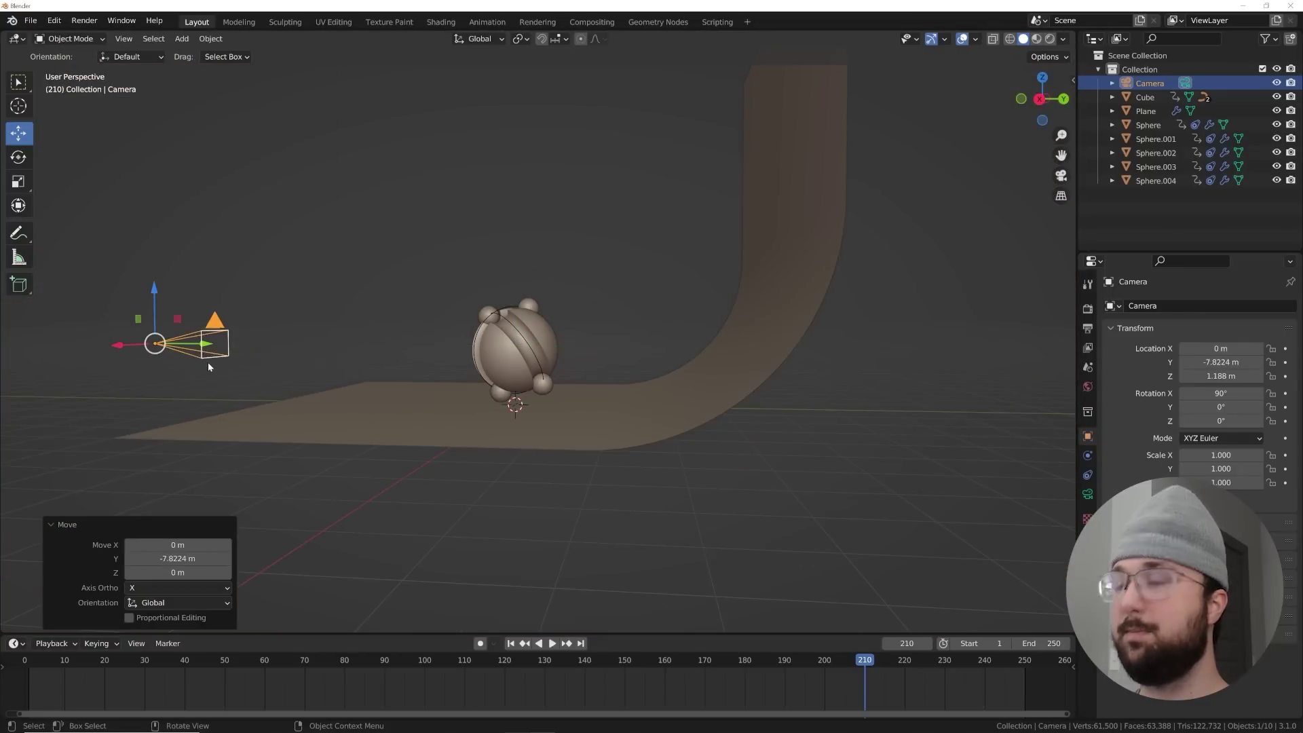
Look through the camera and set its focal length to 85 mm
key(KP_0)
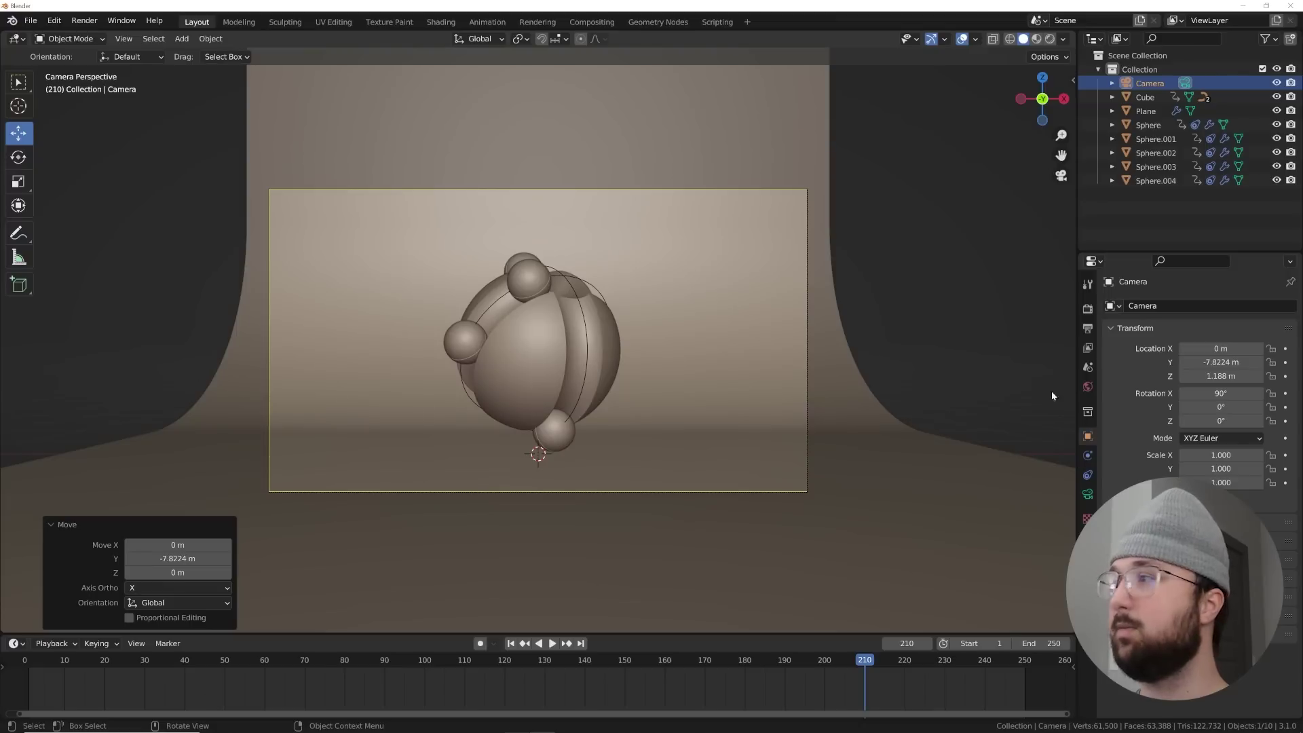
click(1087, 494)
click(1229, 370)
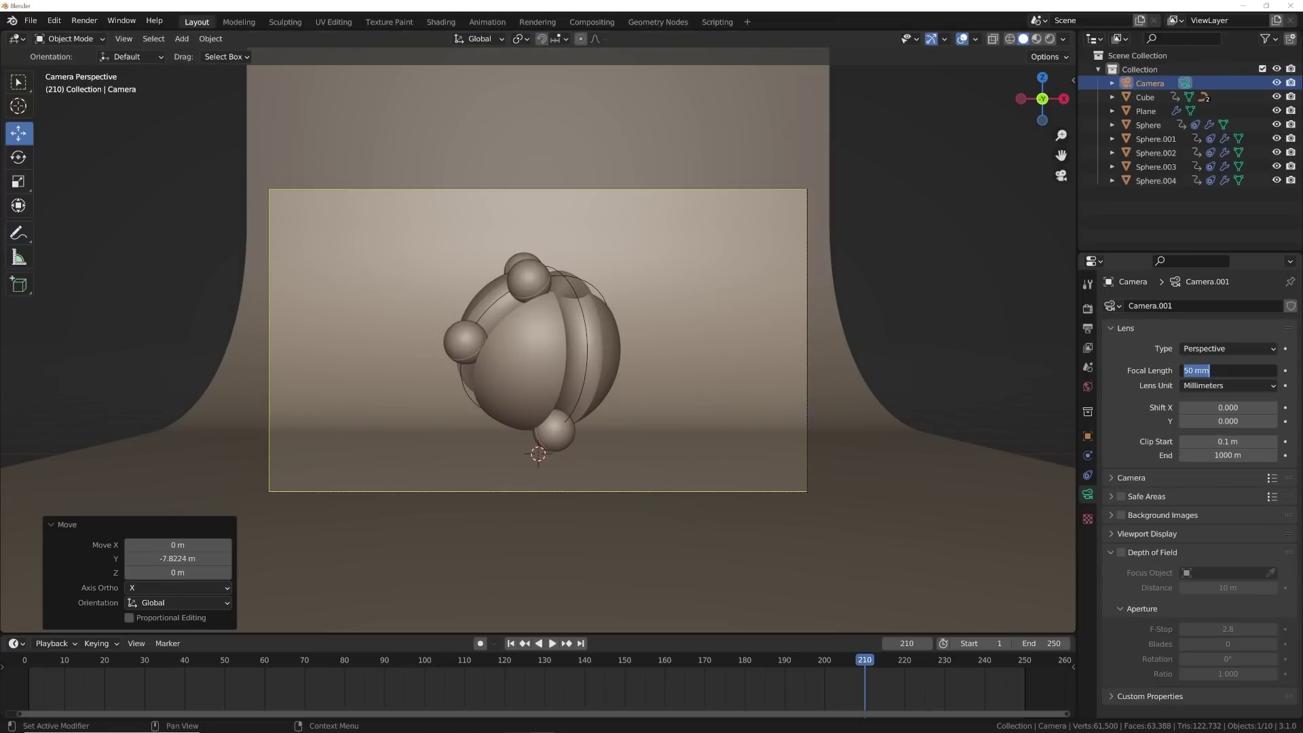
text(85)
key(Return)
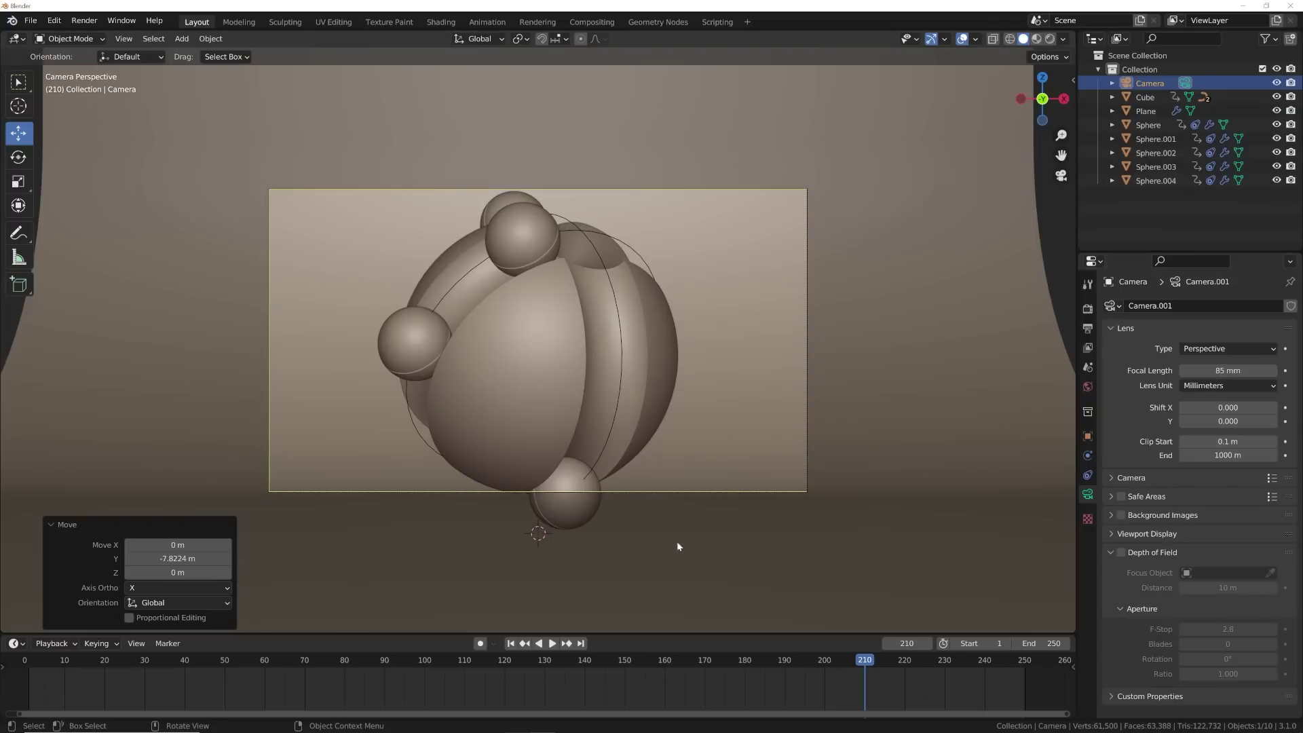
Pull the camera back along its local Z axis and nudge it to frame all the spheres inside the shot
key(g)
key(z)
key(z)
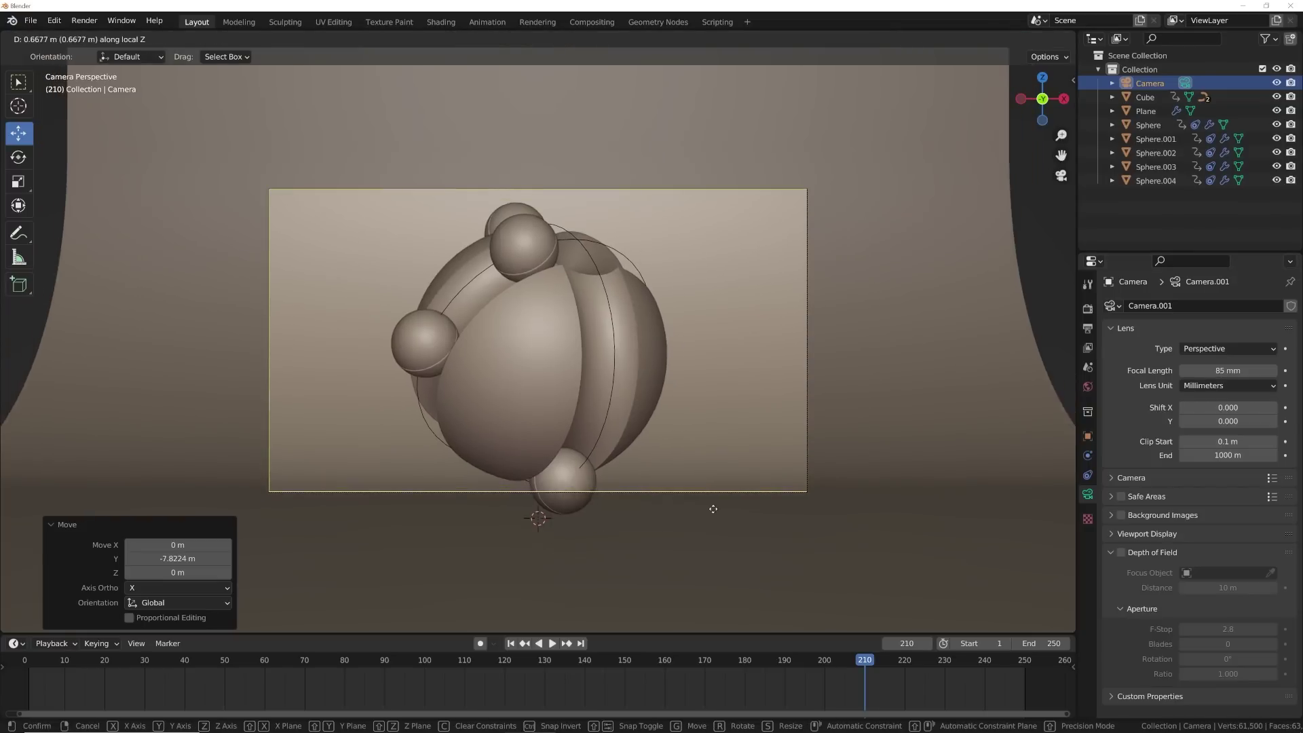
click(614, 268)
key(g)
click(631, 276)
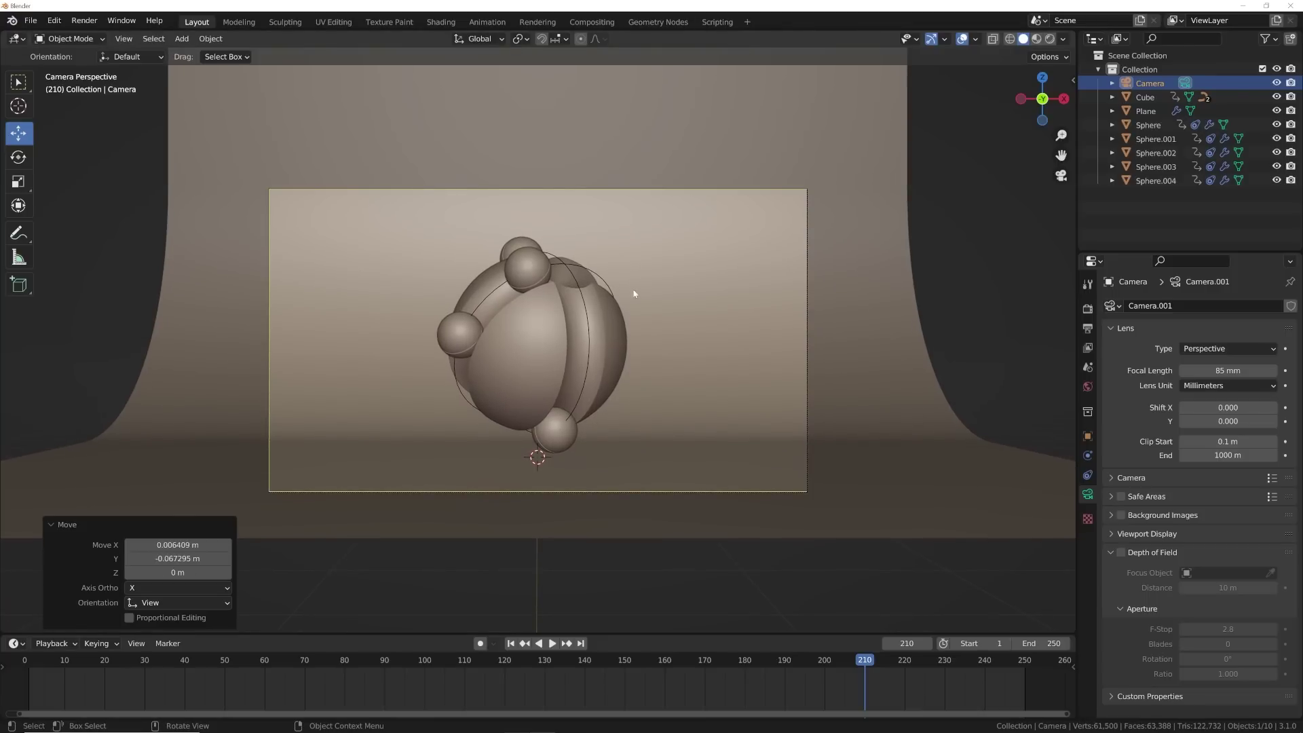
Switch the viewport to Material Preview shading lit by Scene Lights and Scene World
scroll(634, 292, up, 3)
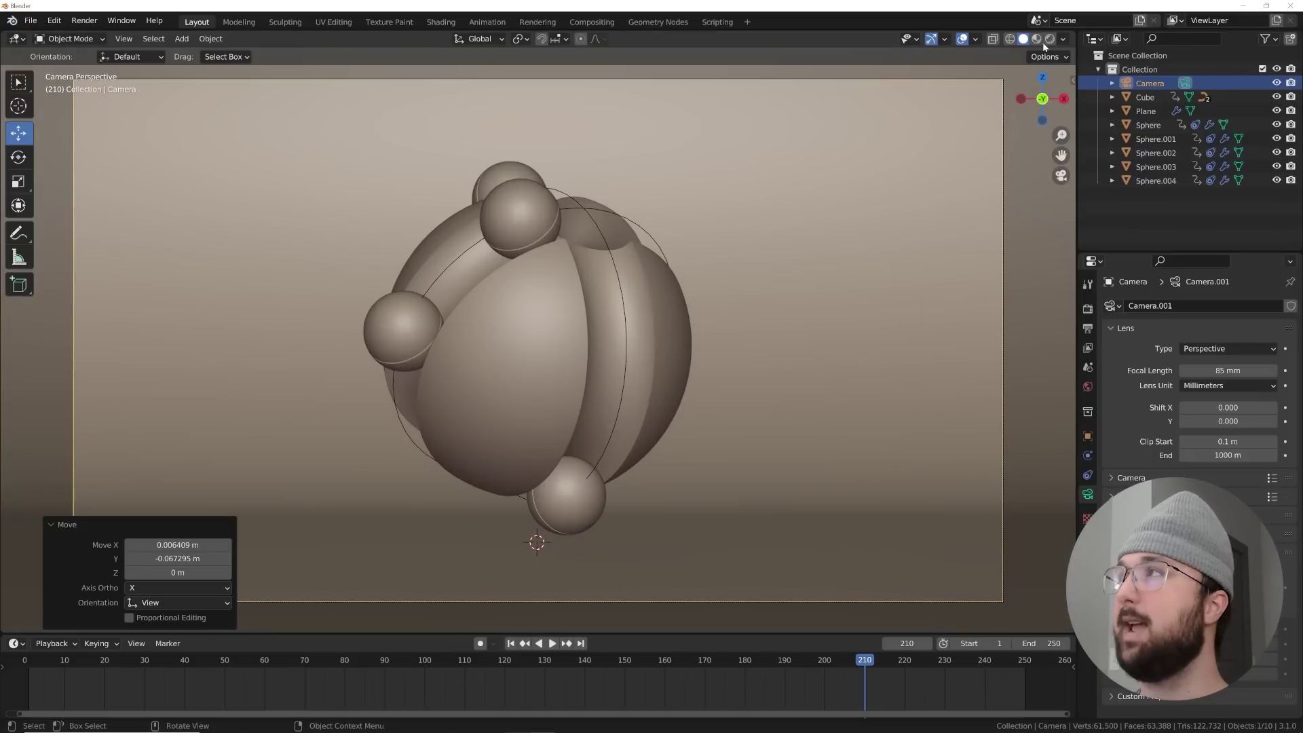
click(1036, 39)
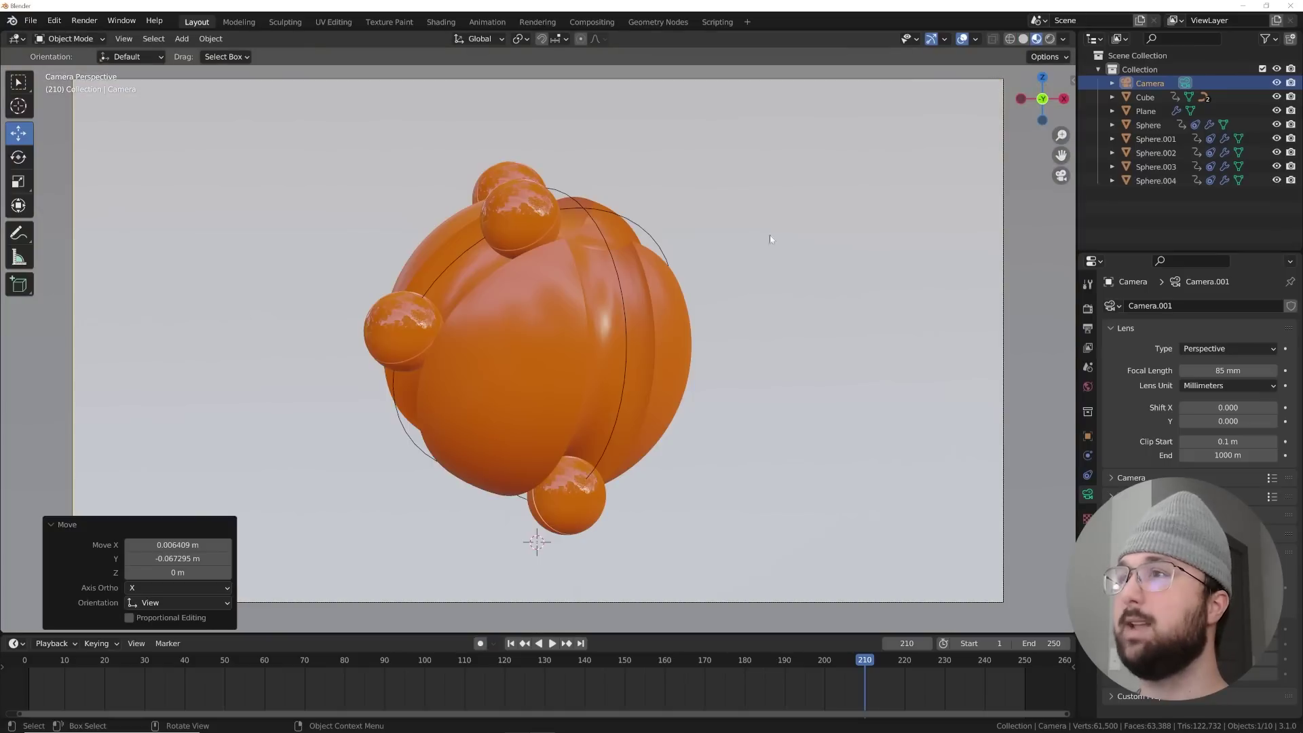
click(1063, 39)
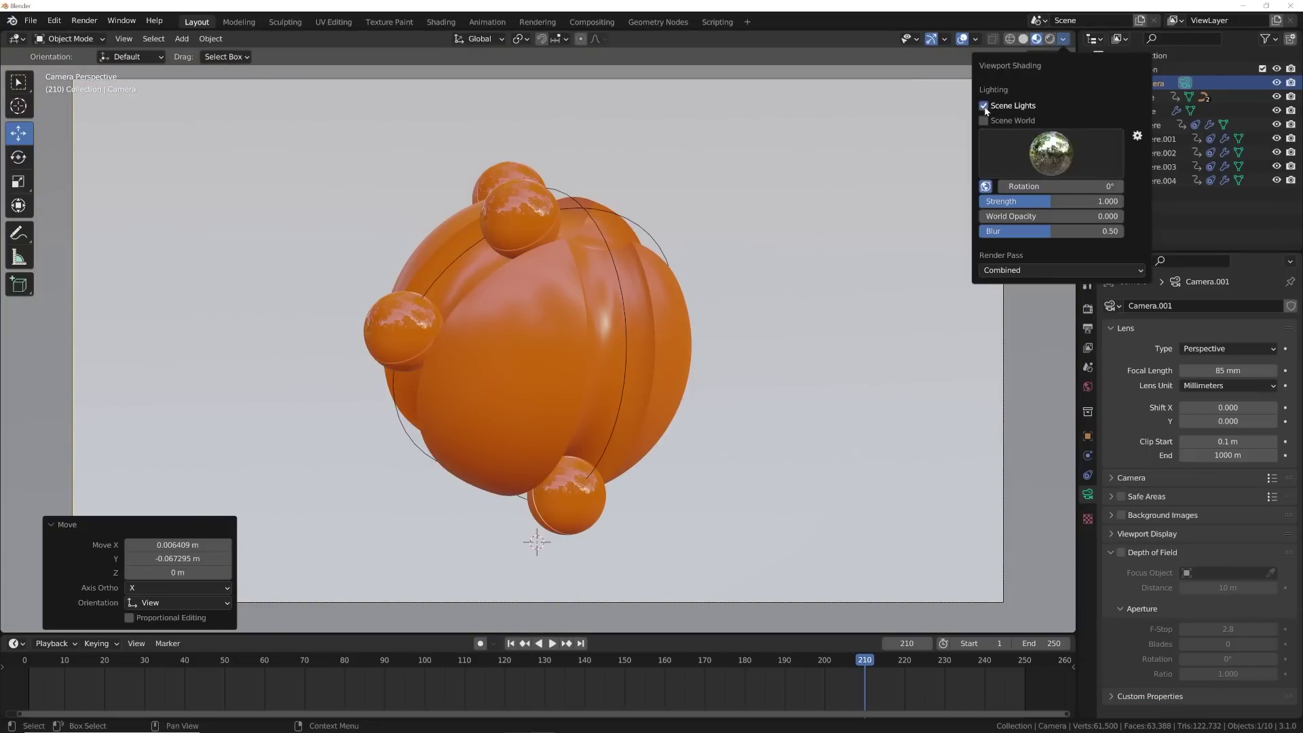
click(985, 106)
Add an area light, raise it along Z above the spheres, and scale it by about 2.21
key(shift+a)
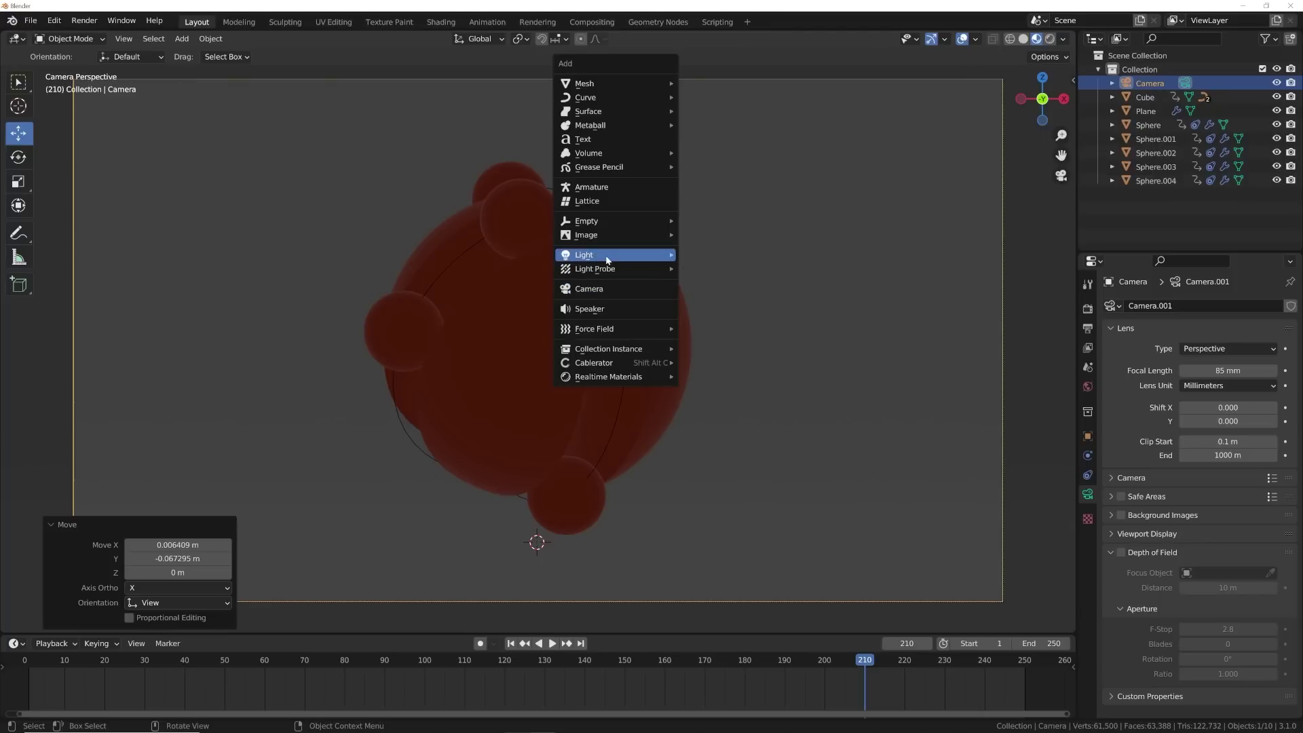
click(726, 303)
scroll(562, 397, down, 4)
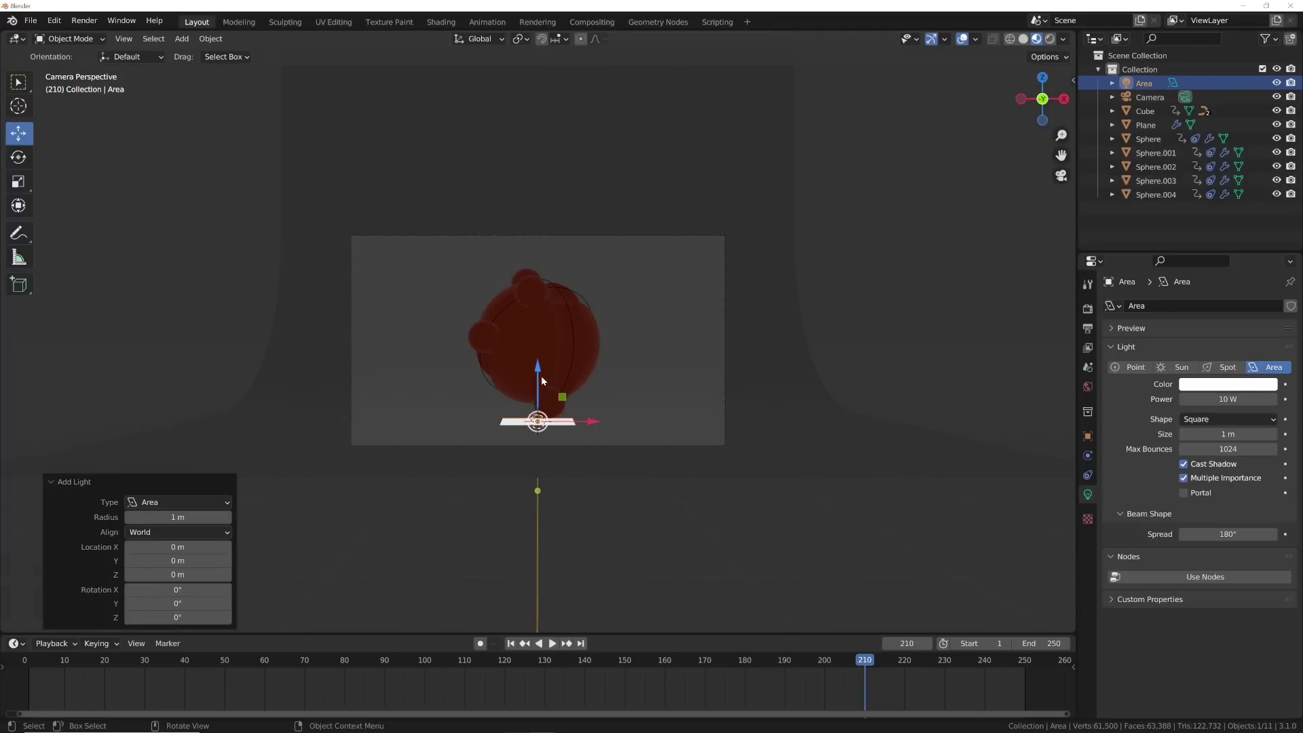
key(g)
key(z)
key(Return)
key(s)
click(676, 120)
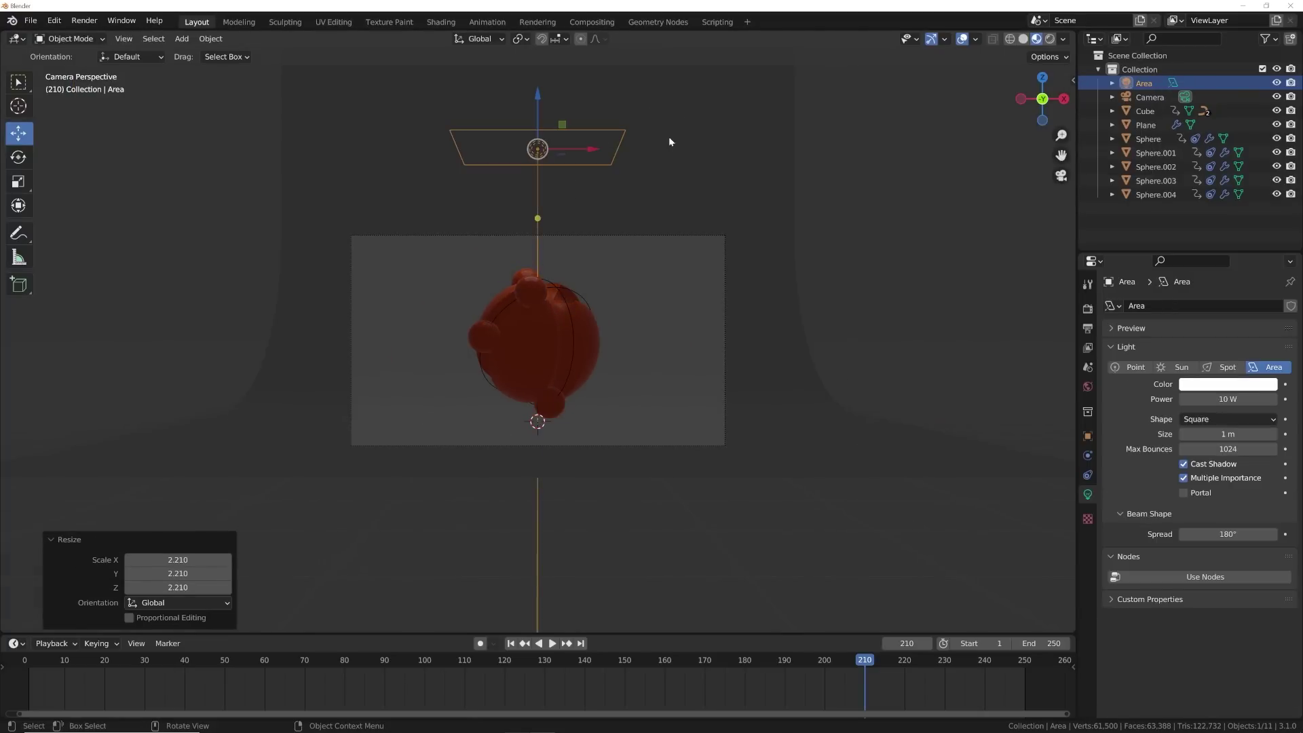
Change the area light's shape to Disk
scroll(844, 401, up, 2)
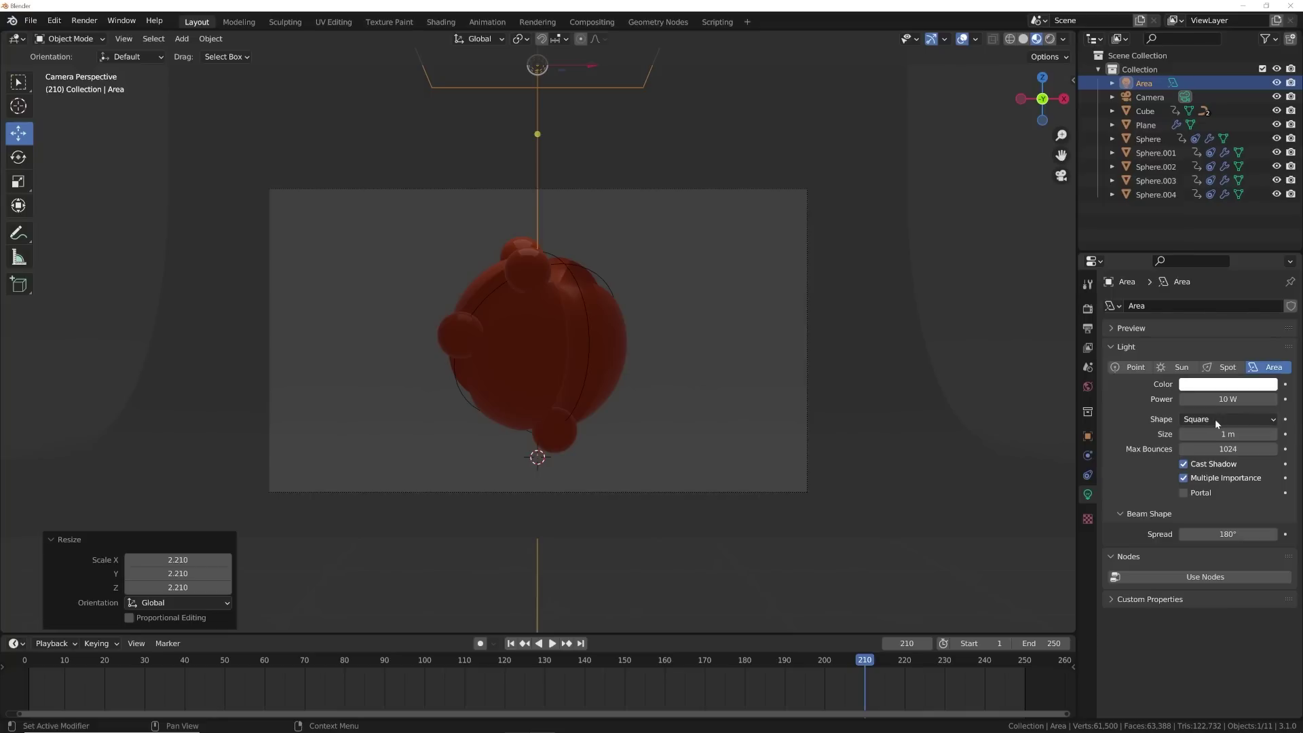
click(1216, 420)
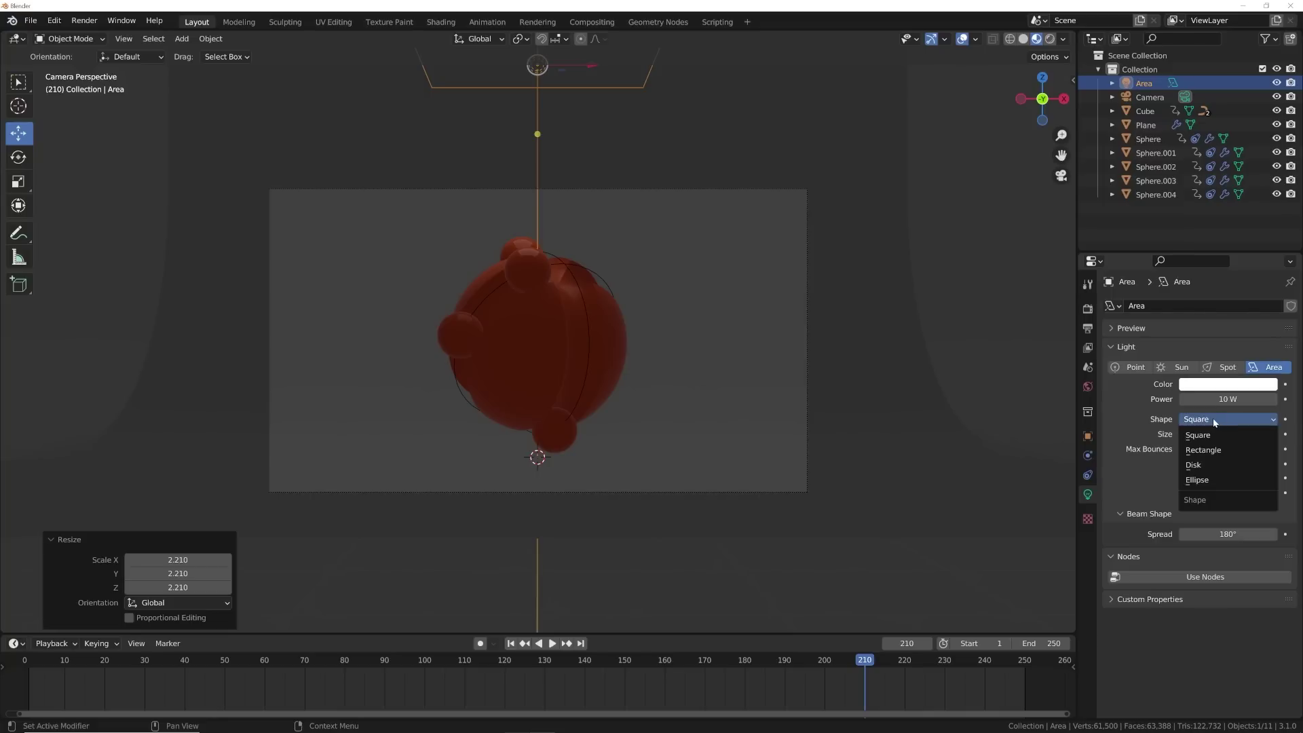
click(1209, 464)
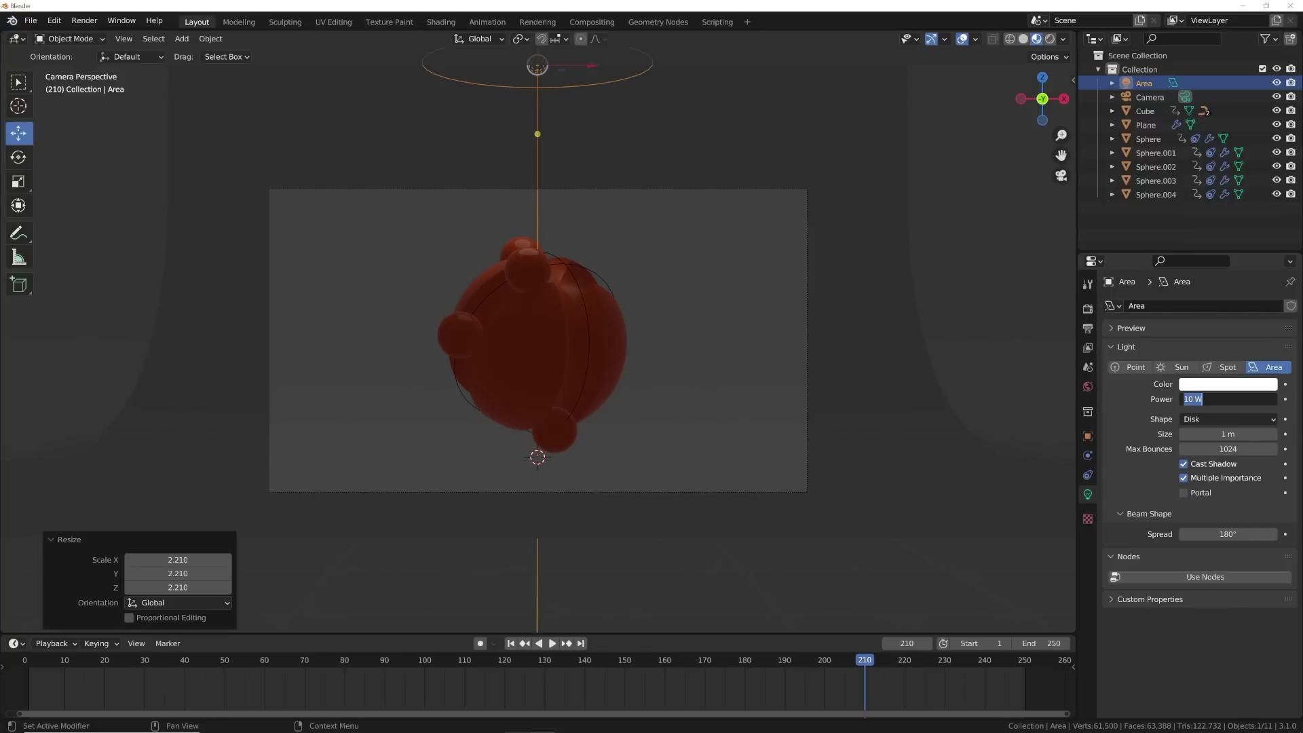
Set the area light's power to 300 W and duplicate it beside the spheres, offset about -4.97 m in X and -1.55 m in Z
key(Return)
scroll(626, 250, down, 2)
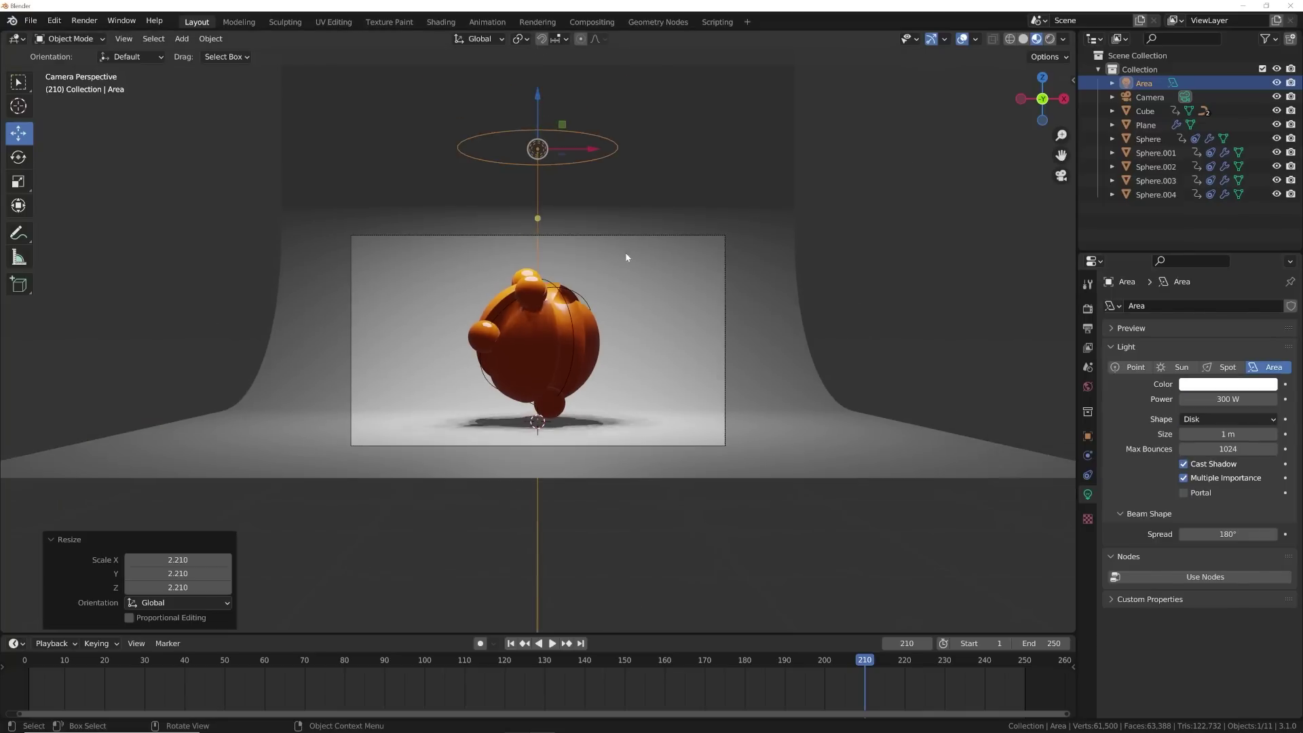
key(shift+d)
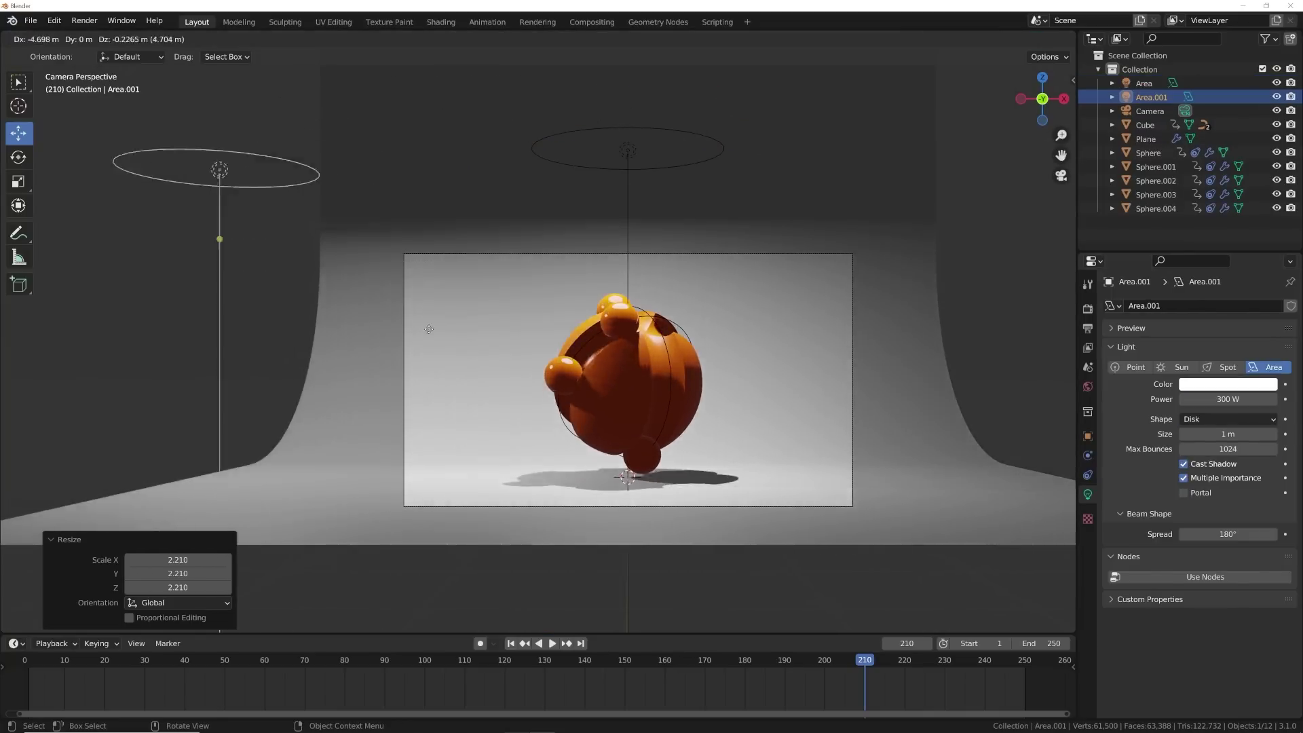
click(414, 442)
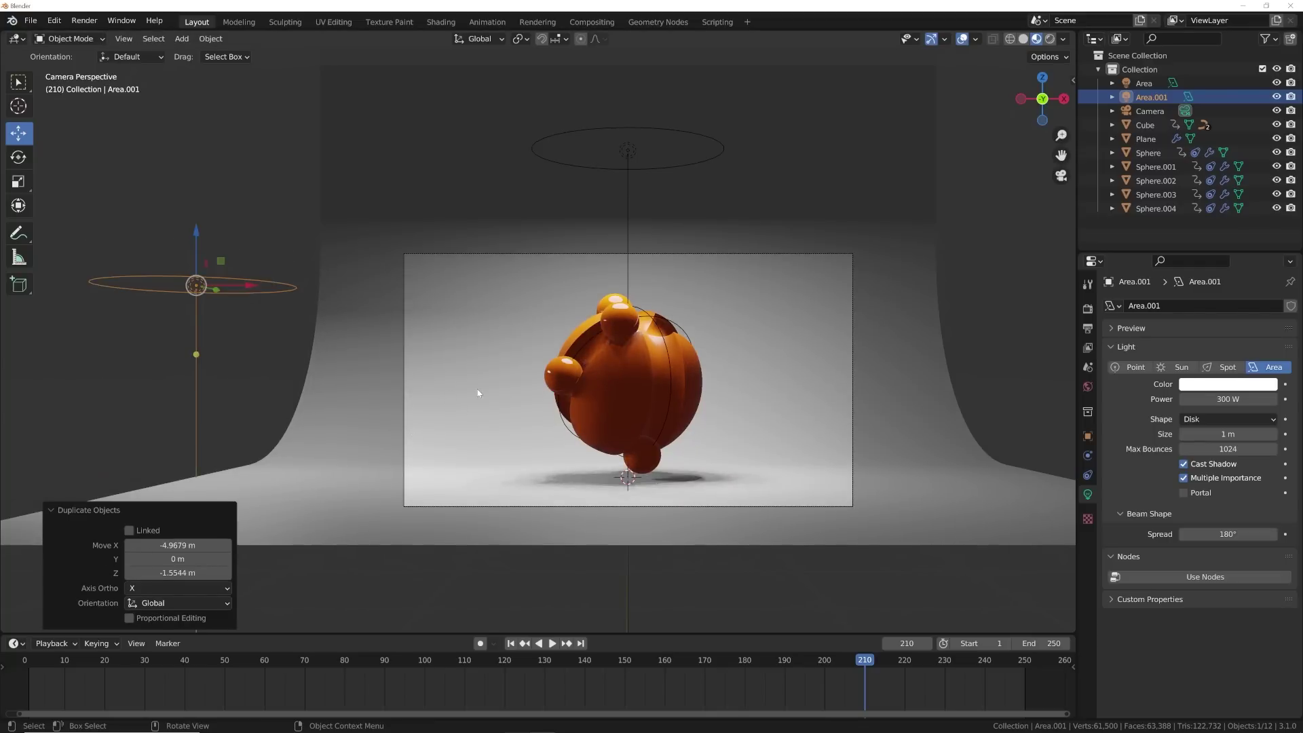
Rotate the duplicated side light about -78.6° to face the spheres and scale it down to about 0.59
key(r)
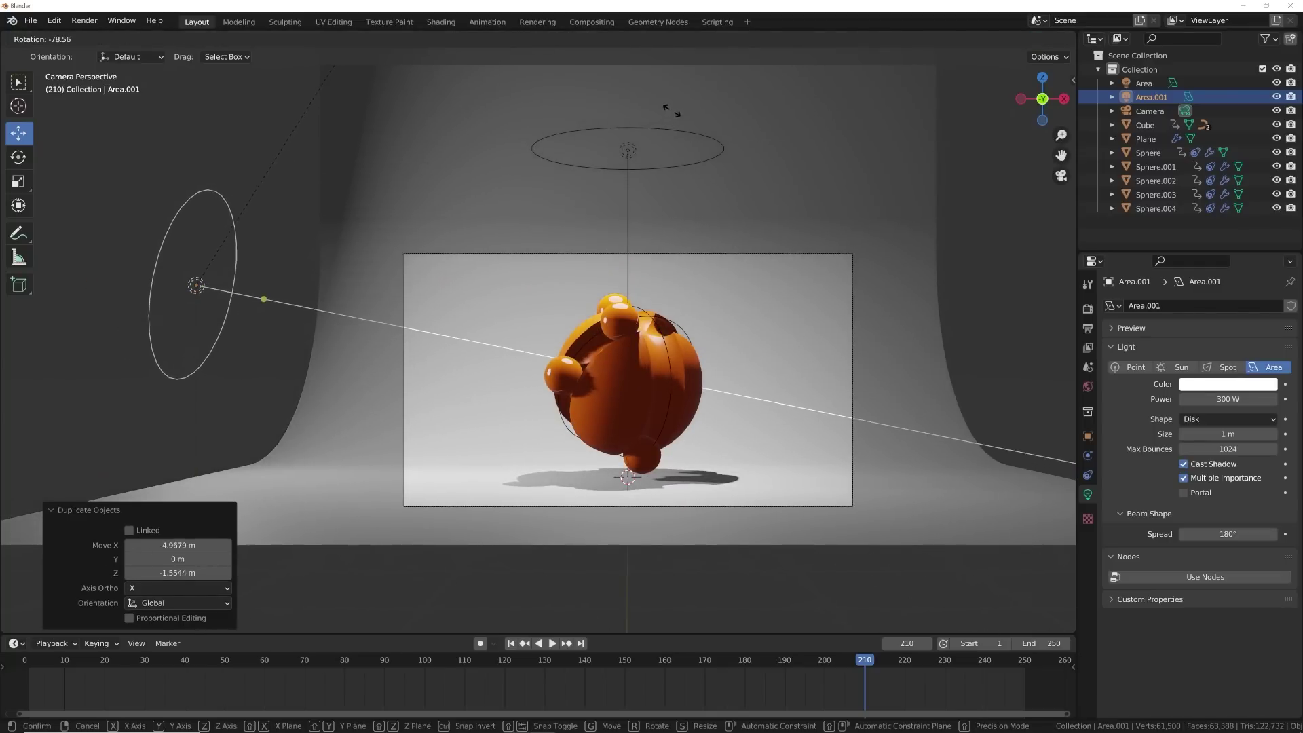
click(672, 111)
key(s)
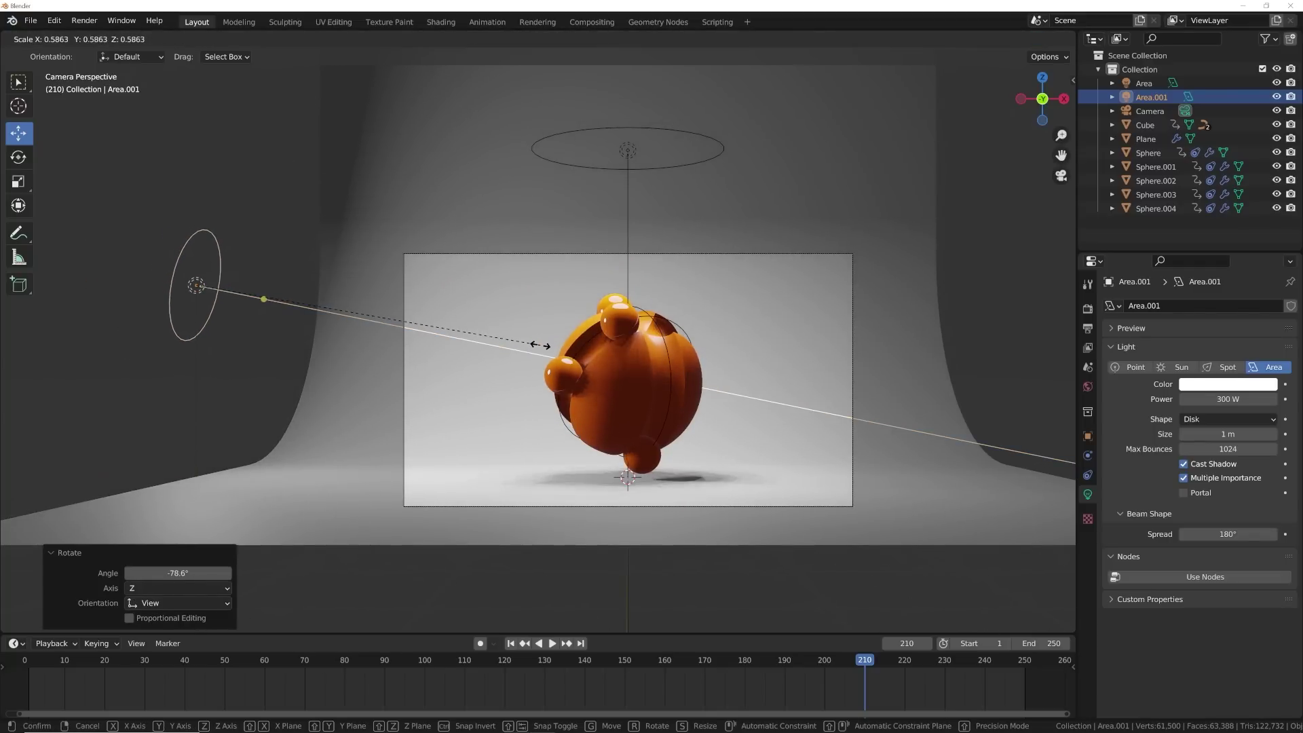
click(541, 345)
Duplicate the overhead area light and place the copy between the spheres and the camera, higher than the original
middle_drag(541, 345, 628, 386)
click(565, 229)
click(378, 438)
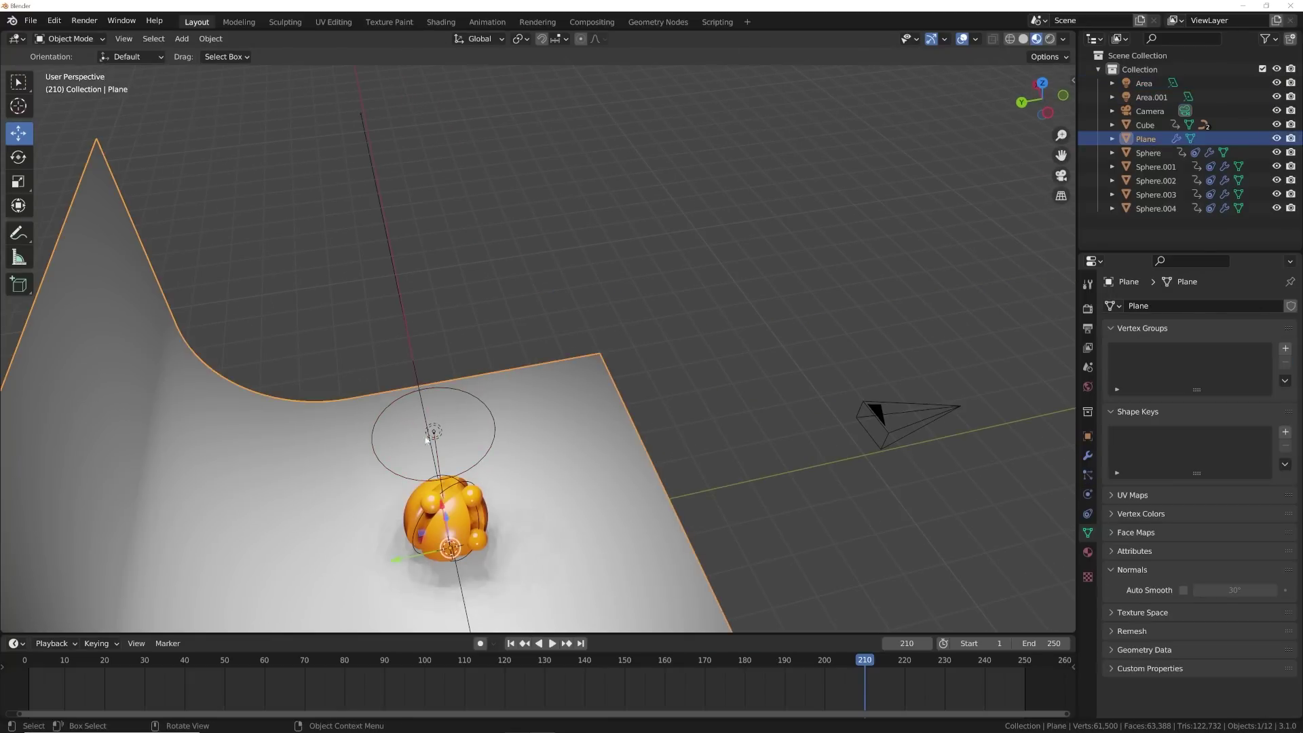
click(433, 432)
middle_drag(433, 431, 543, 489)
key(shift+d)
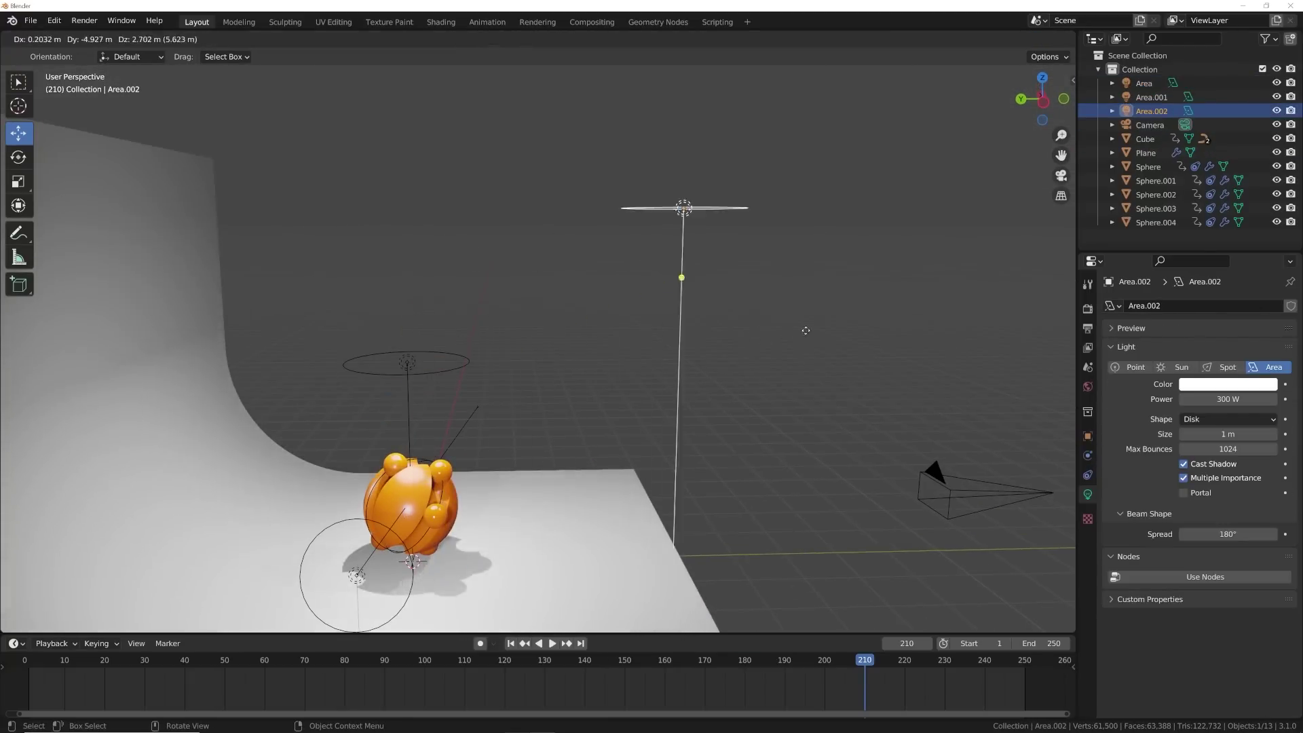
click(916, 397)
Reposition the front area light and trackball-rotate it about 72.8° and 10.3° to aim it at the spheres
middle_drag(915, 398, 690, 482)
key(g)
click(707, 543)
key(g)
click(699, 516)
key(r)
key(r)
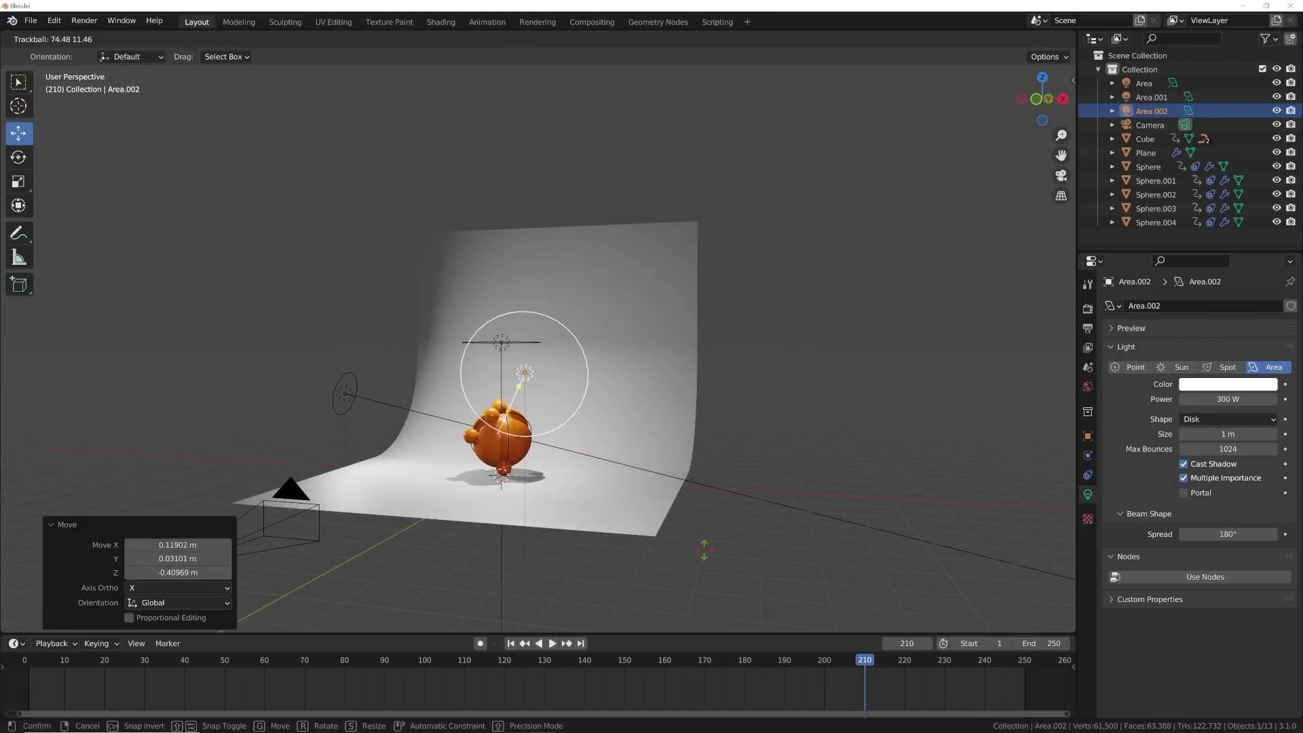
click(702, 547)
Preview the lit scene through the camera in Rendered shading
key(KP_0)
scroll(720, 523, up, 4)
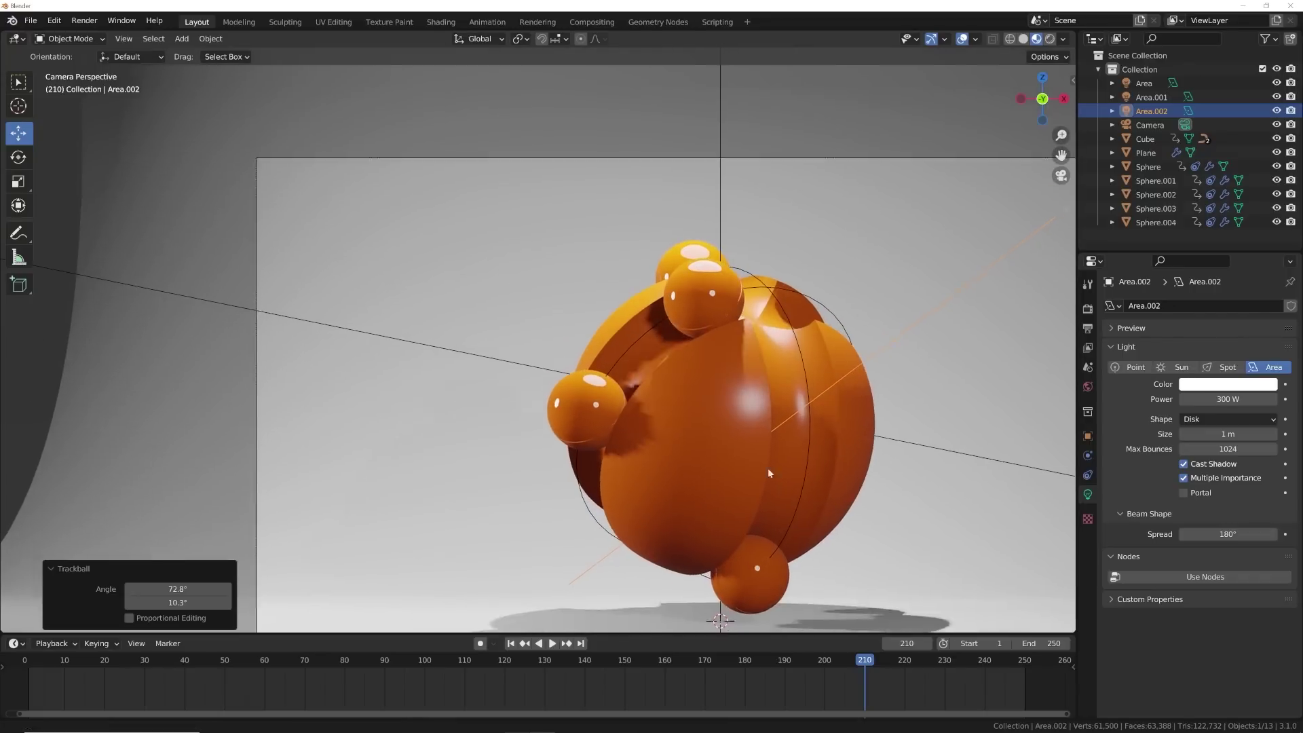
key(z)
click(833, 324)
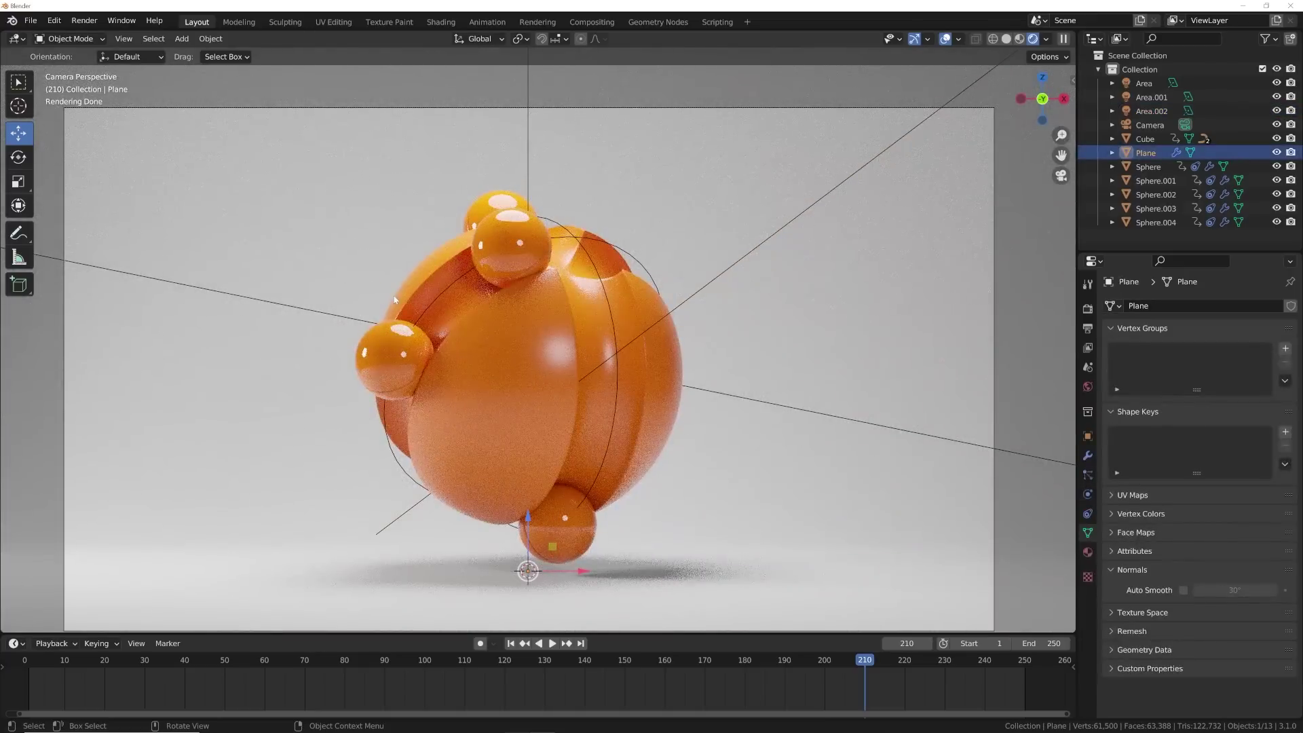
Set the side area light's power to 800 W
click(341, 320)
click(1242, 399)
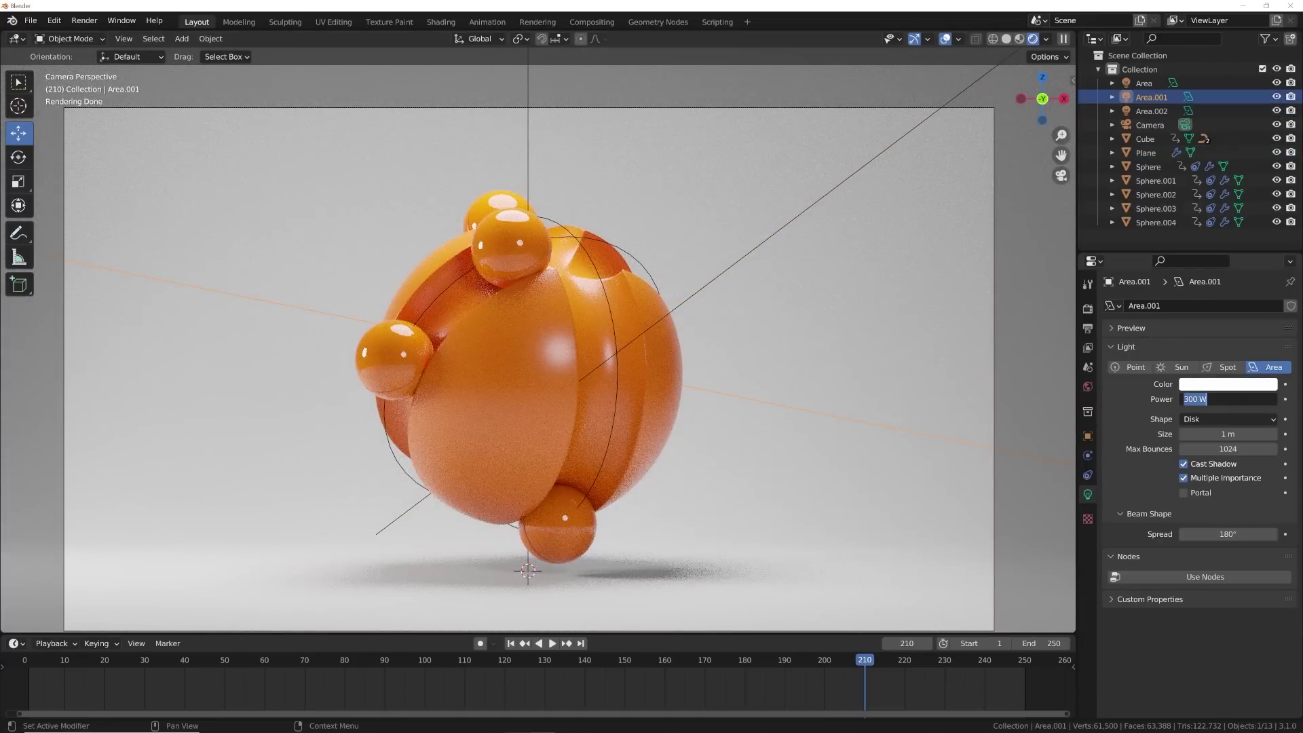
text(800)
key(Return)
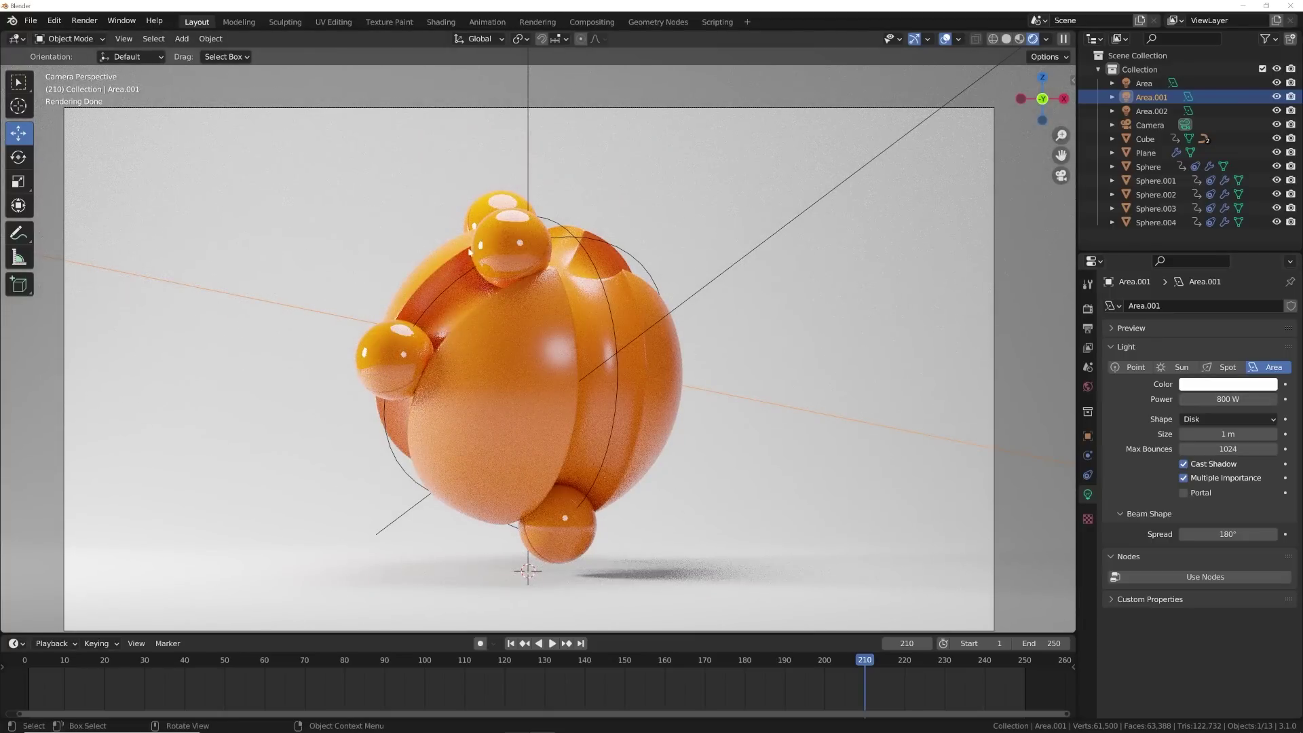
Give the curved backdrop plane a new material with a bluish-gray base color, hex 7B838E
click(765, 504)
click(1089, 554)
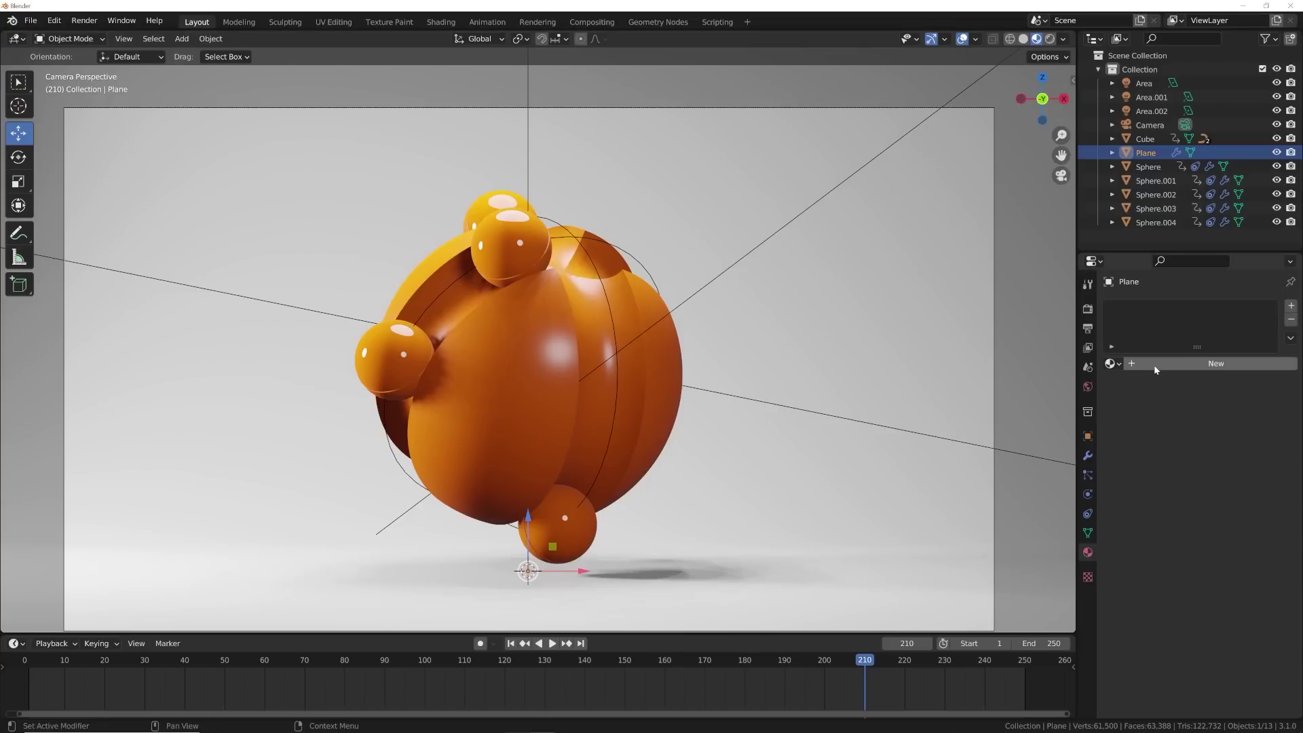
click(1157, 364)
click(1242, 484)
click(1263, 323)
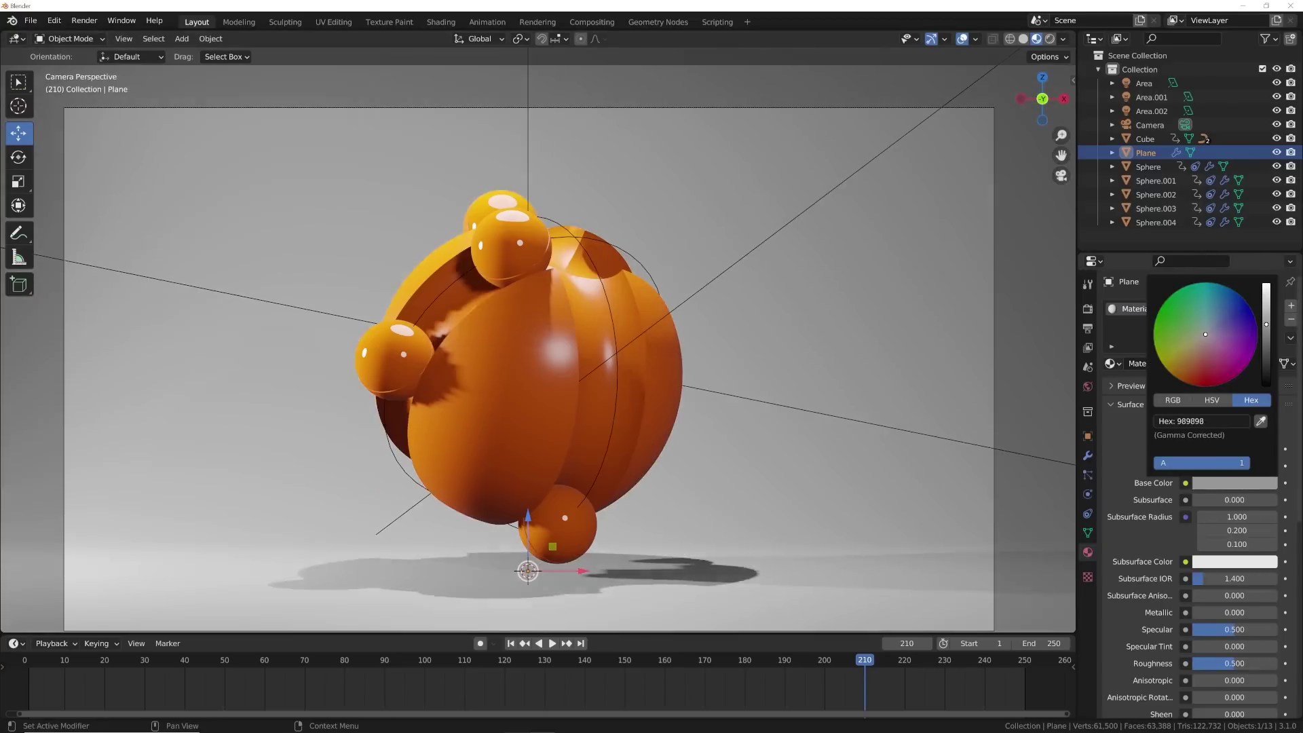
click(1235, 482)
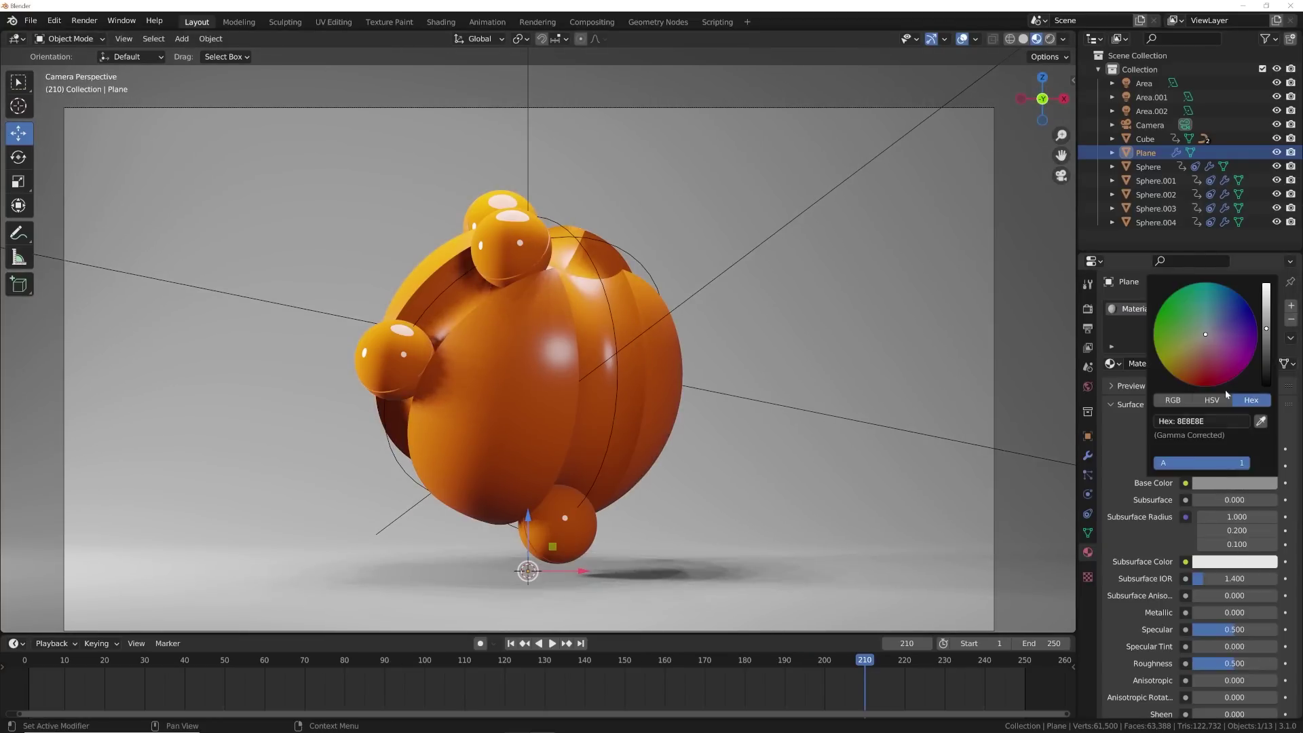
click(1213, 333)
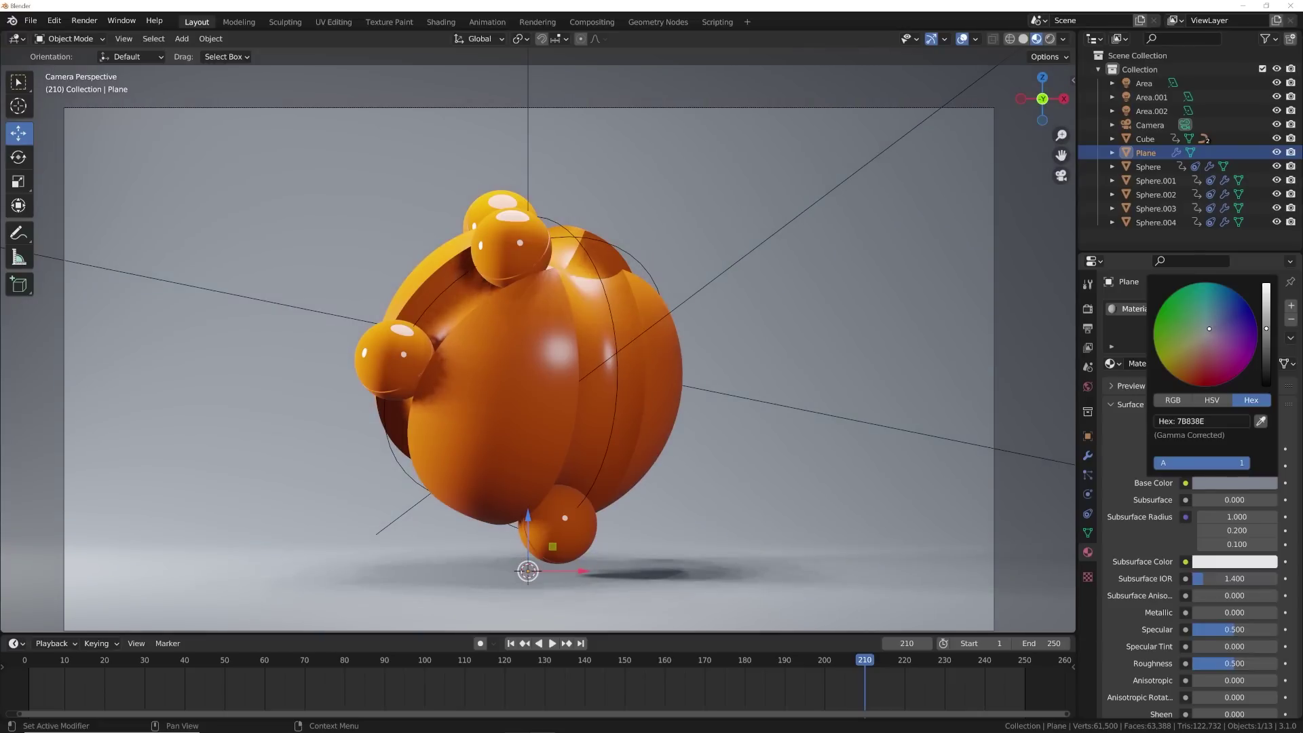
Switch the viewport to Rendered shading and set the front area light's power to 800 W
click(1052, 38)
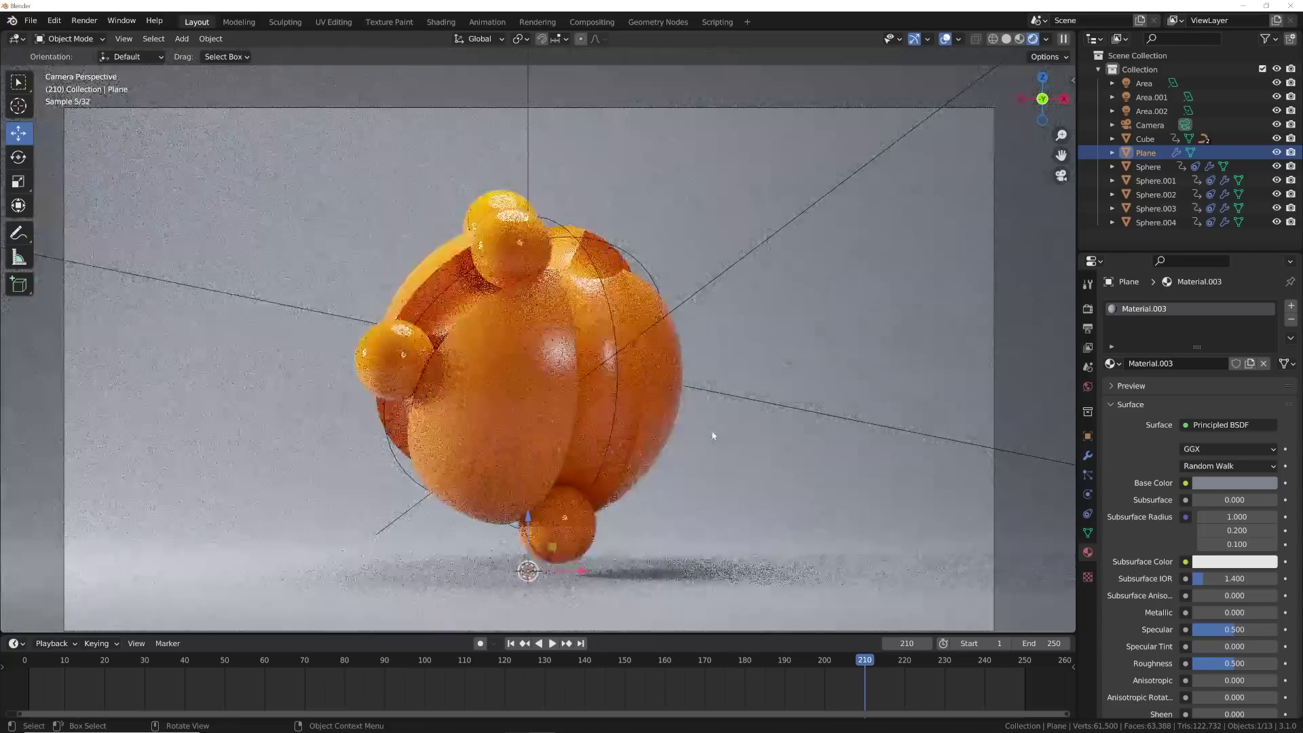
click(699, 293)
text(800)
key(Return)
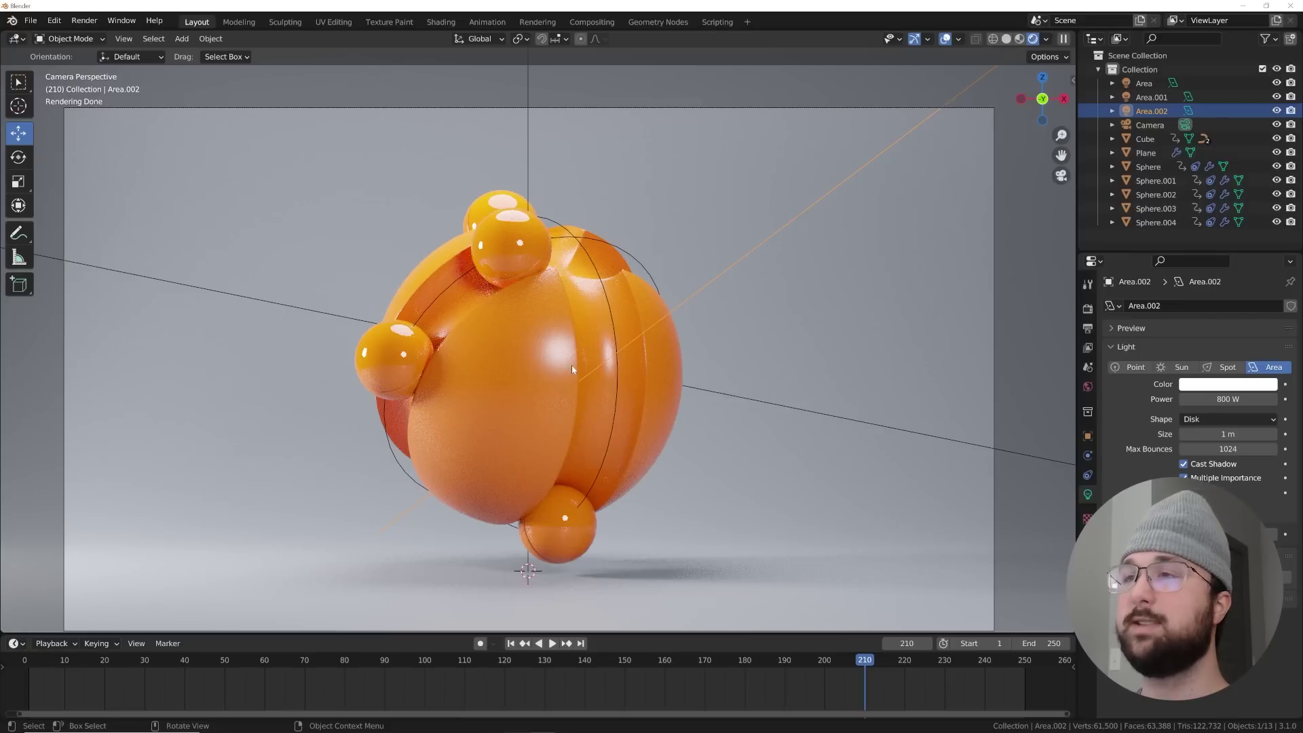
Return the viewport to Solid shading and set the output file format to FFmpeg Video
click(1008, 41)
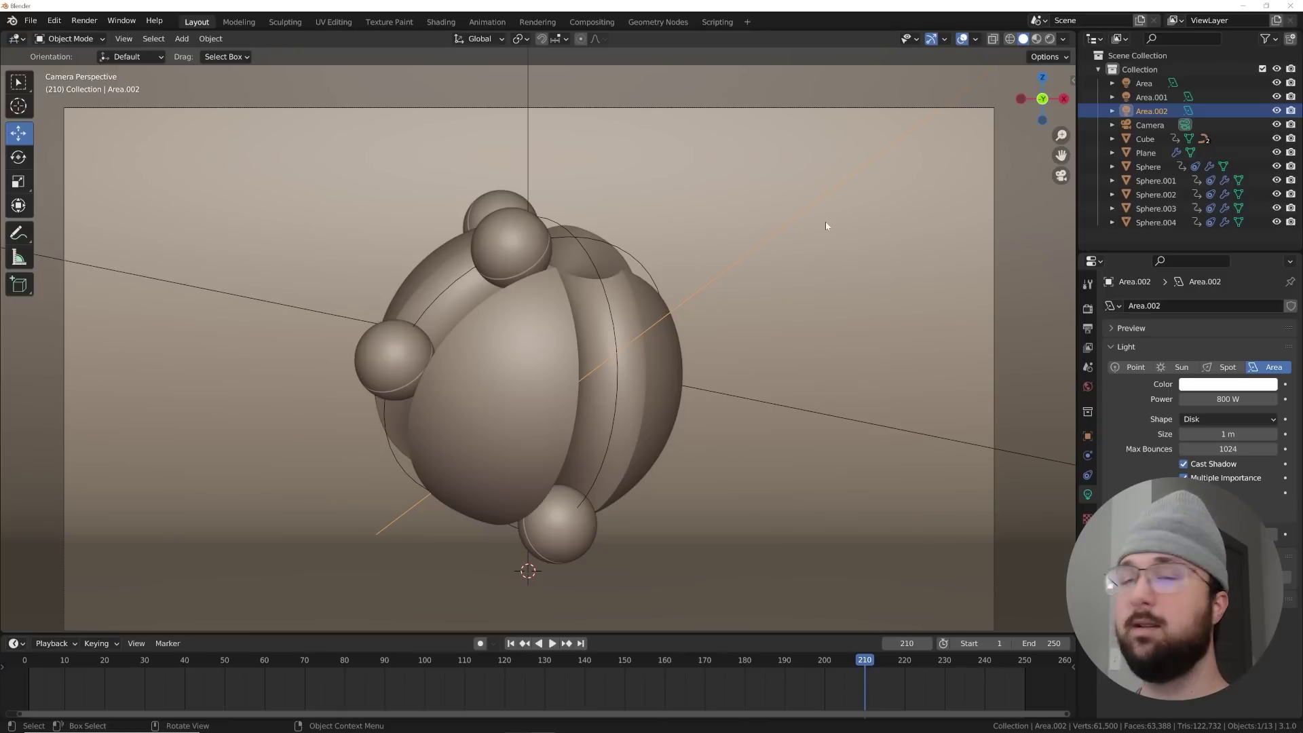
click(1088, 329)
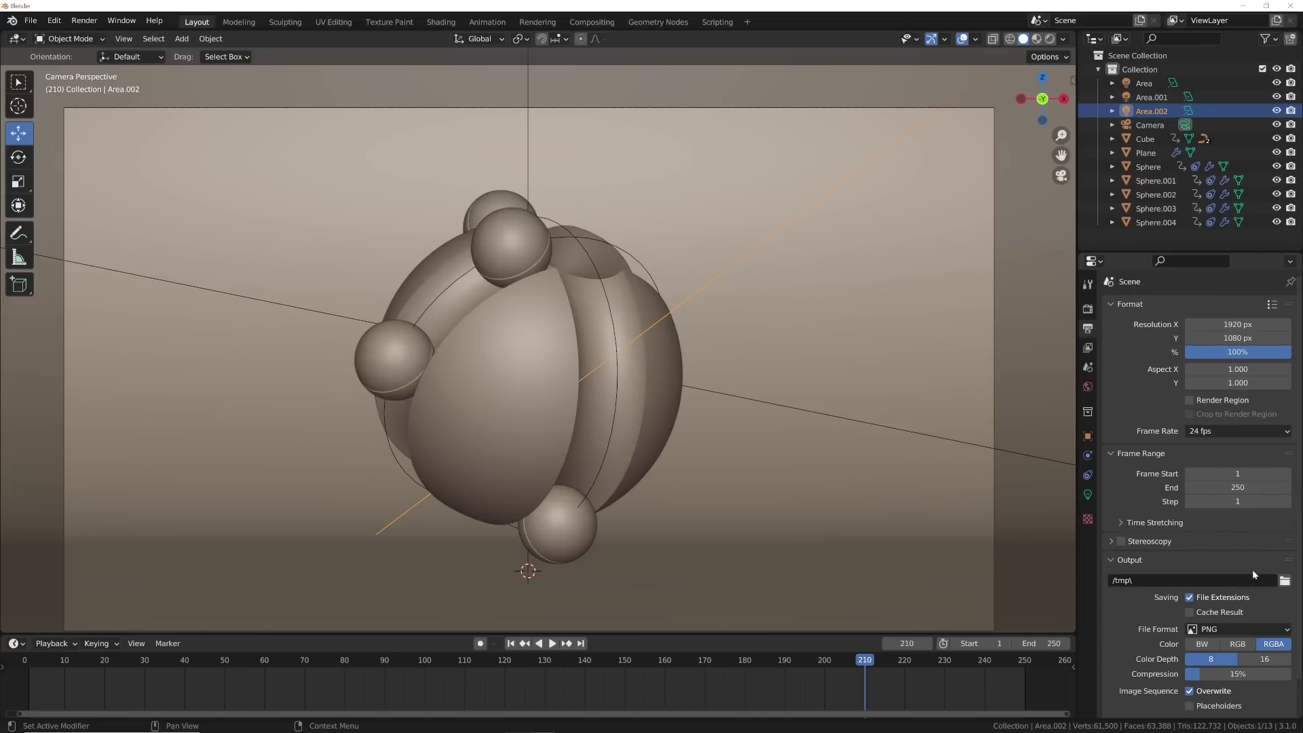
scroll(1256, 548, down, 2)
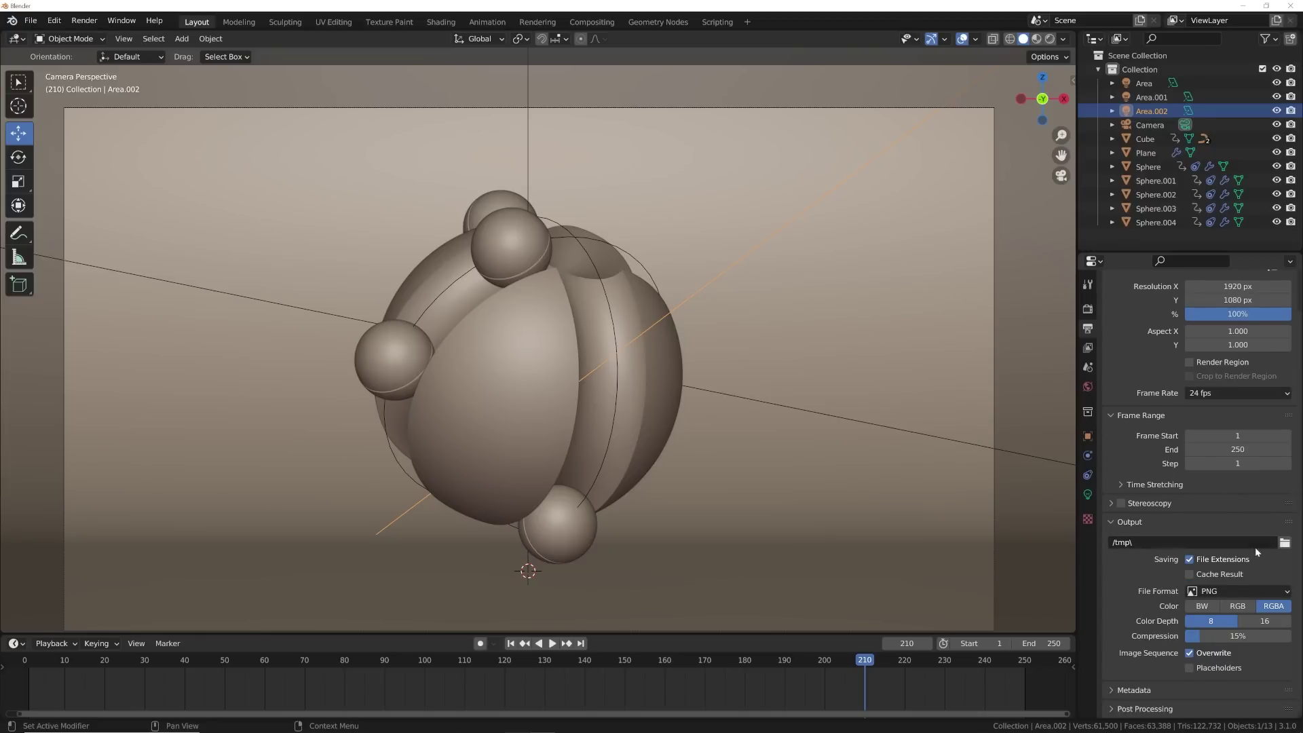
click(1213, 592)
click(1247, 660)
scroll(1214, 588, up, 2)
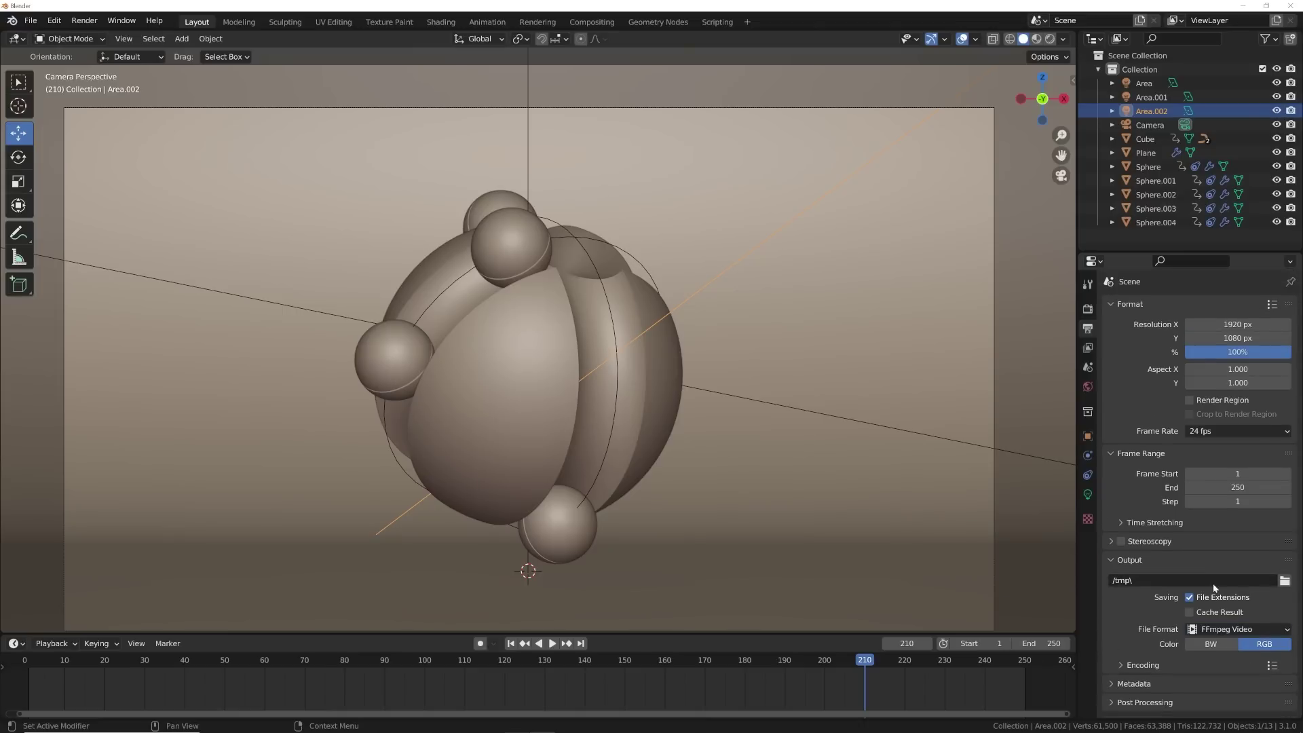
Set the video encoding to an MPEG-4 container with Perceptually Lossless output quality
click(1167, 670)
scroll(1164, 649, down, 4)
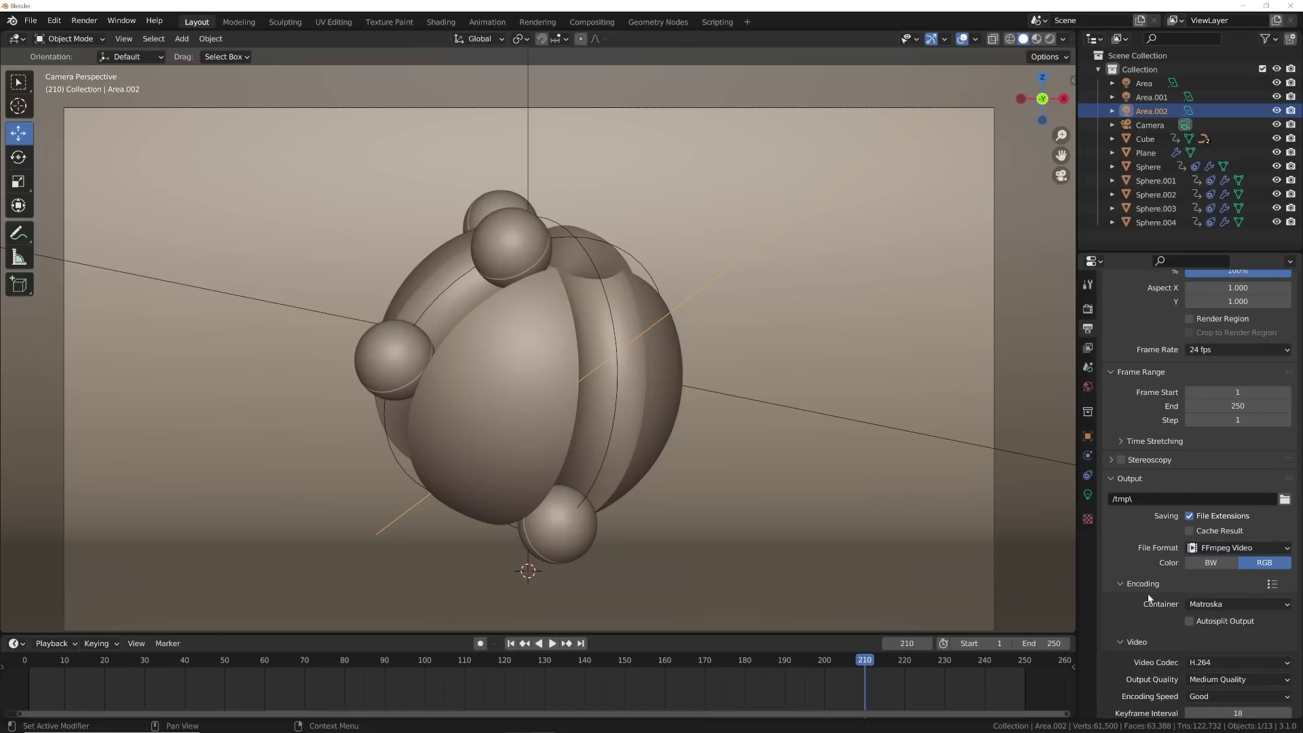
click(1229, 605)
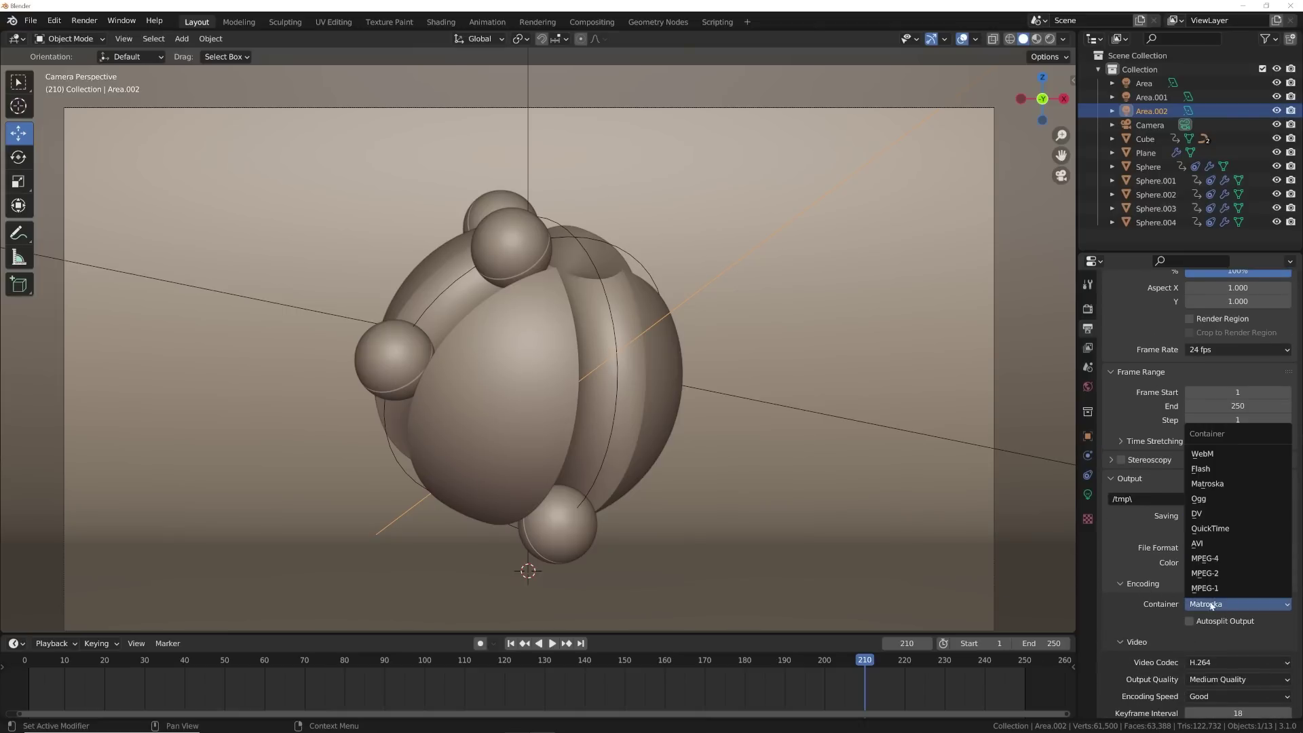
click(1222, 547)
scroll(1216, 604, down, 3)
click(1209, 614)
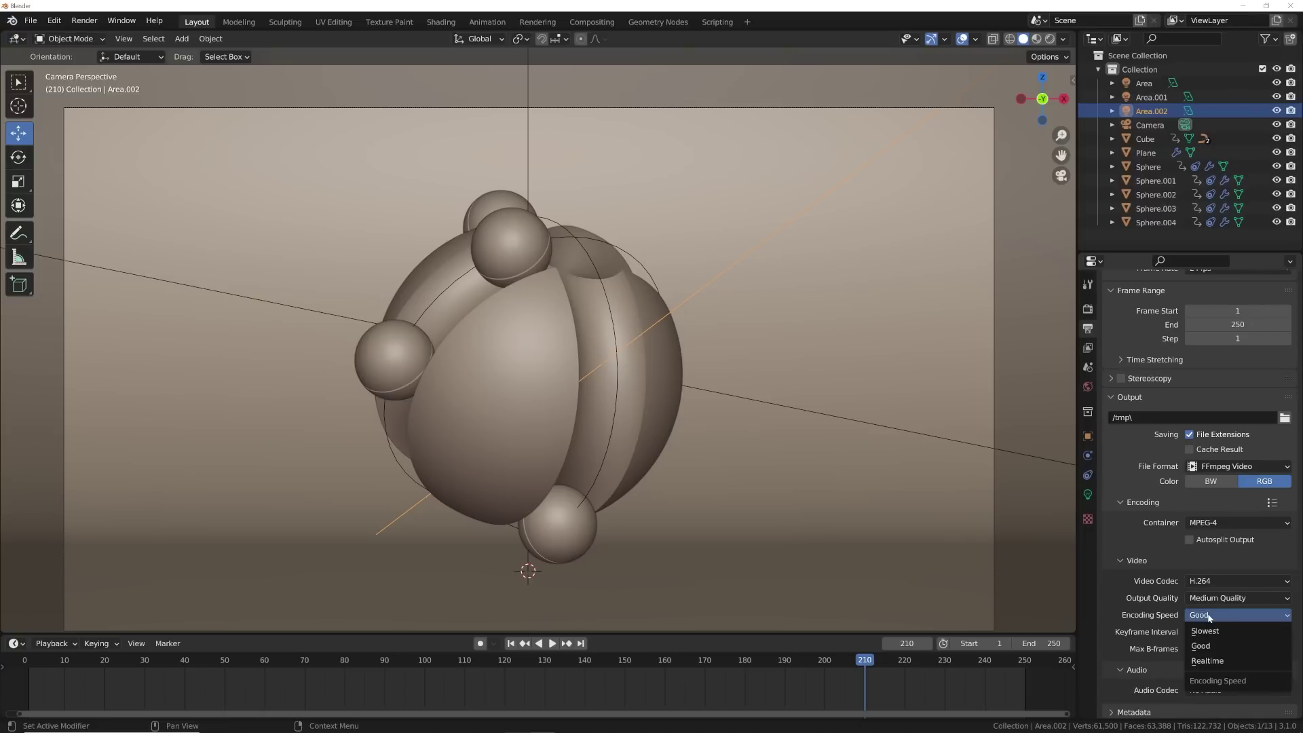
click(1214, 599)
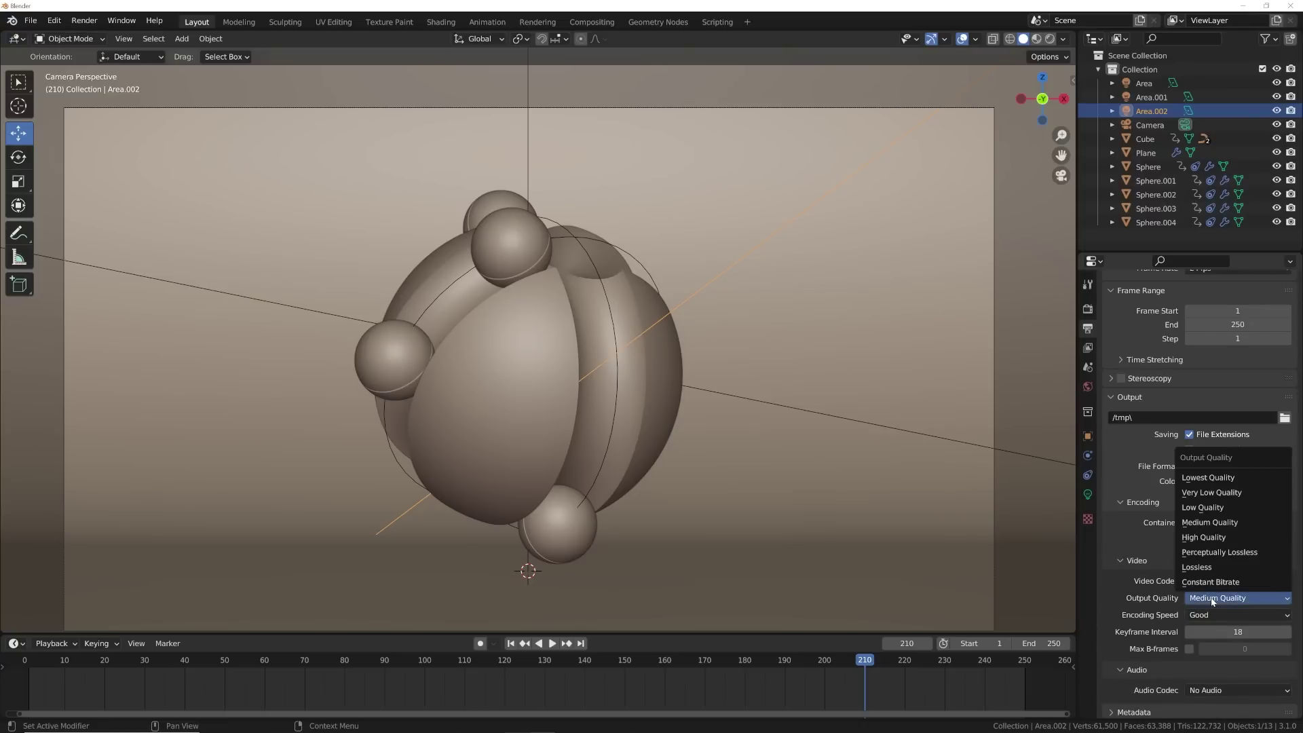
click(1221, 552)
Start rendering the animation
click(84, 20)
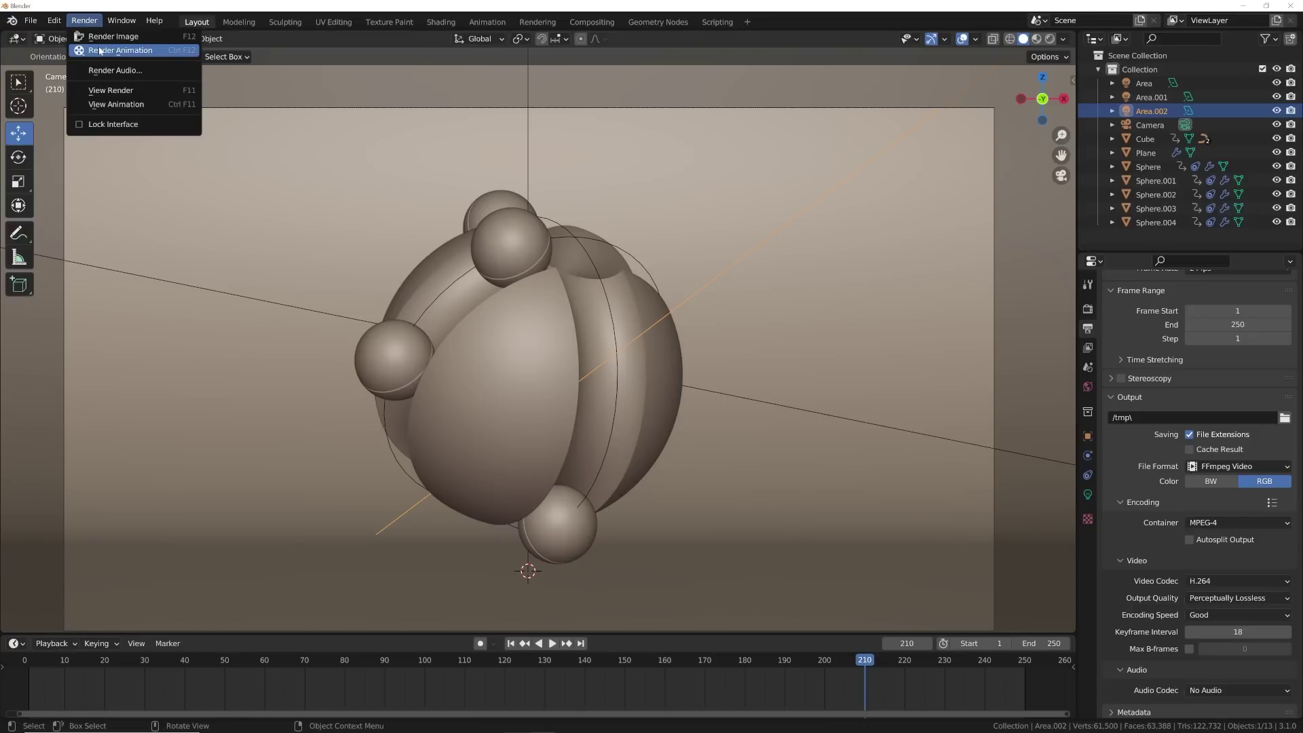